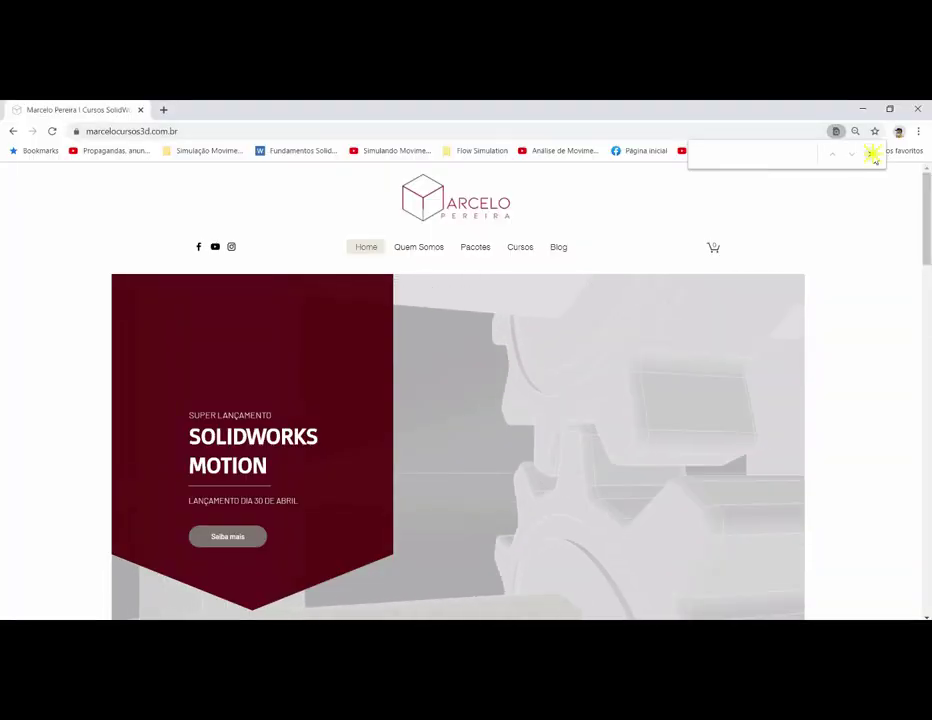
- Zoom in on the first truss apex and start a sketch line there
{"action": "scroll", "coordinate": [478, 266], "scroll_direction": "down", "scroll_amount": 3}
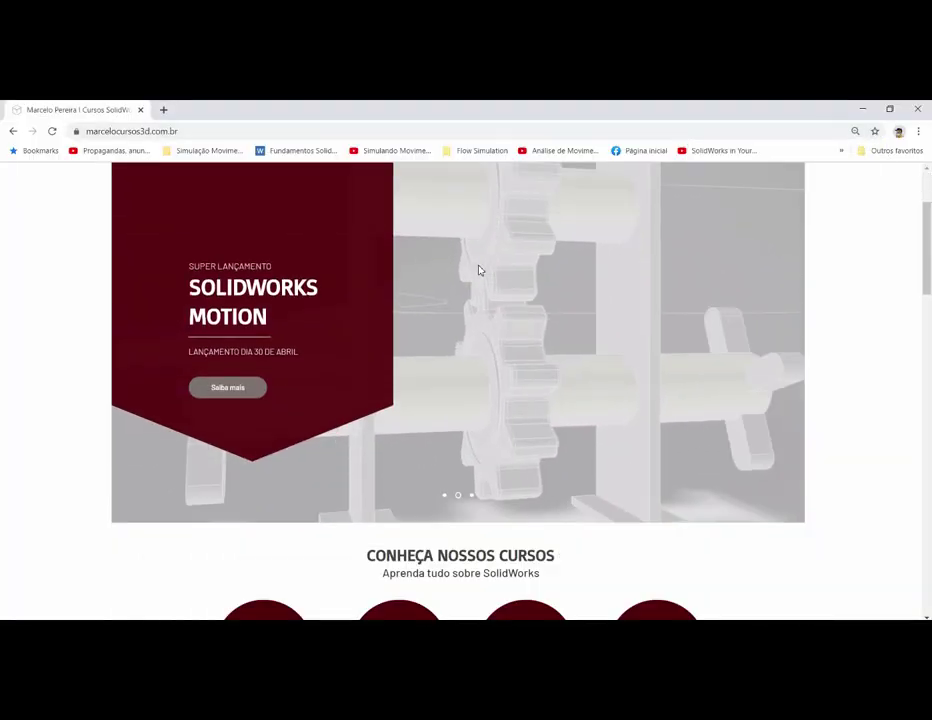
{"action": "scroll", "coordinate": [458, 283], "scroll_direction": "down", "scroll_amount": 2}
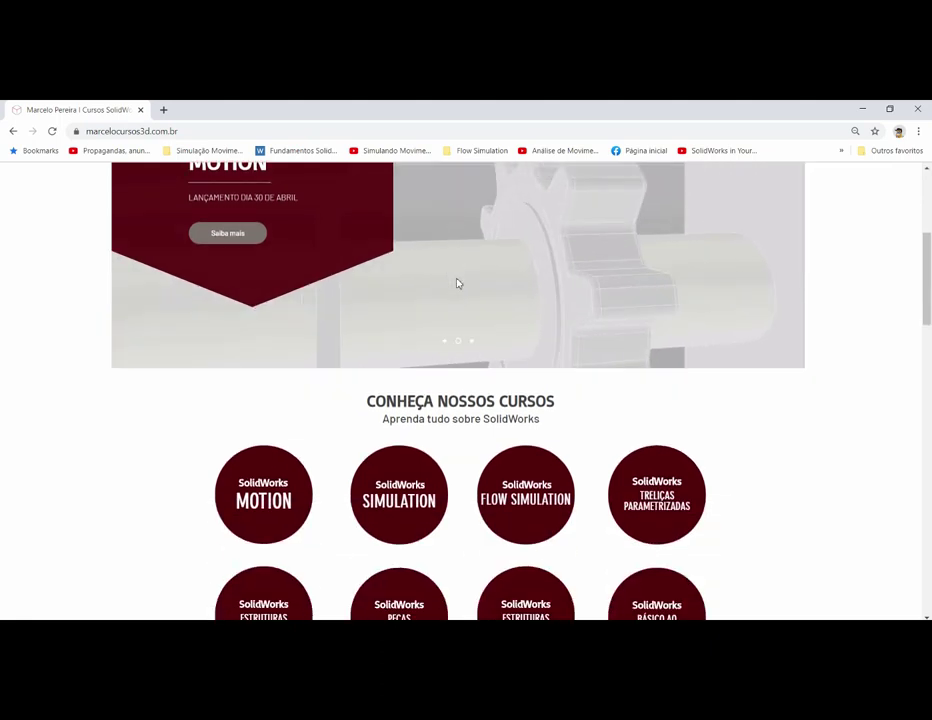
{"action": "scroll", "coordinate": [458, 283], "scroll_direction": "down", "scroll_amount": 2}
{"action": "scroll", "coordinate": [458, 283], "scroll_direction": "down", "scroll_amount": 1}
{"action": "scroll", "coordinate": [458, 283], "scroll_direction": "down", "scroll_amount": 1}
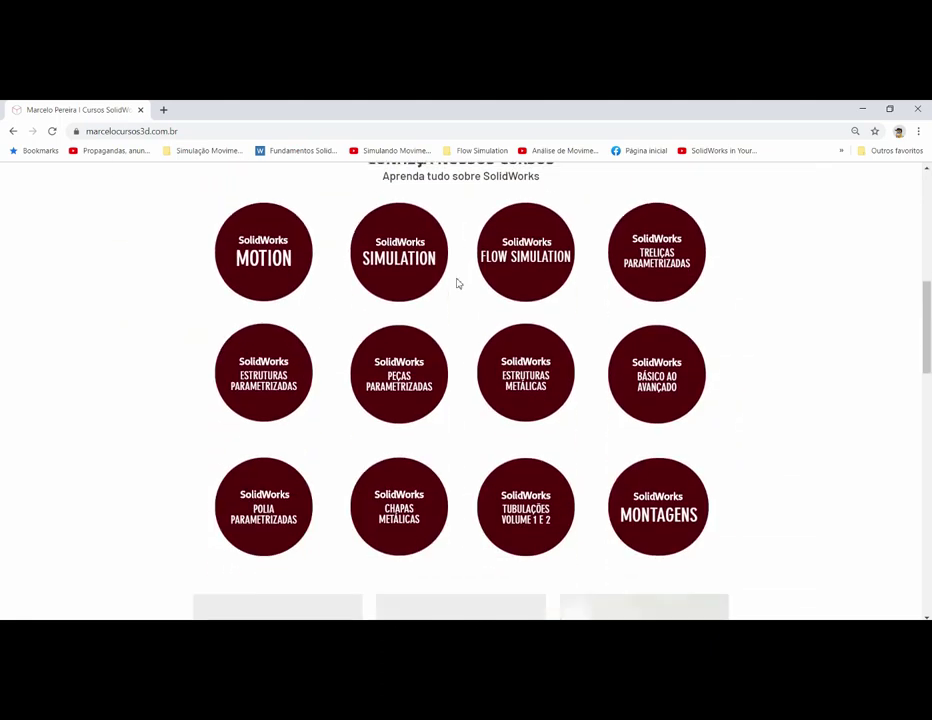
{"action": "scroll", "coordinate": [450, 279], "scroll_direction": "down", "scroll_amount": 1}
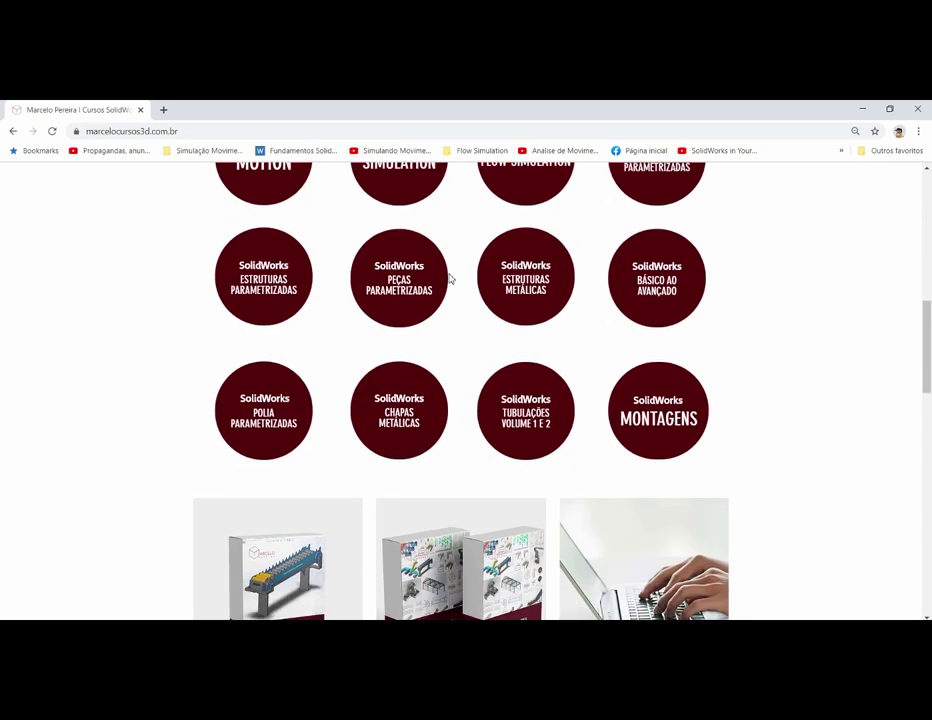
{"action": "scroll", "coordinate": [450, 279], "scroll_direction": "down", "scroll_amount": 1}
{"action": "scroll", "coordinate": [450, 279], "scroll_direction": "down", "scroll_amount": 1}
{"action": "scroll", "coordinate": [450, 279], "scroll_direction": "down", "scroll_amount": 1}
{"action": "scroll", "coordinate": [450, 278], "scroll_direction": "down", "scroll_amount": 1}
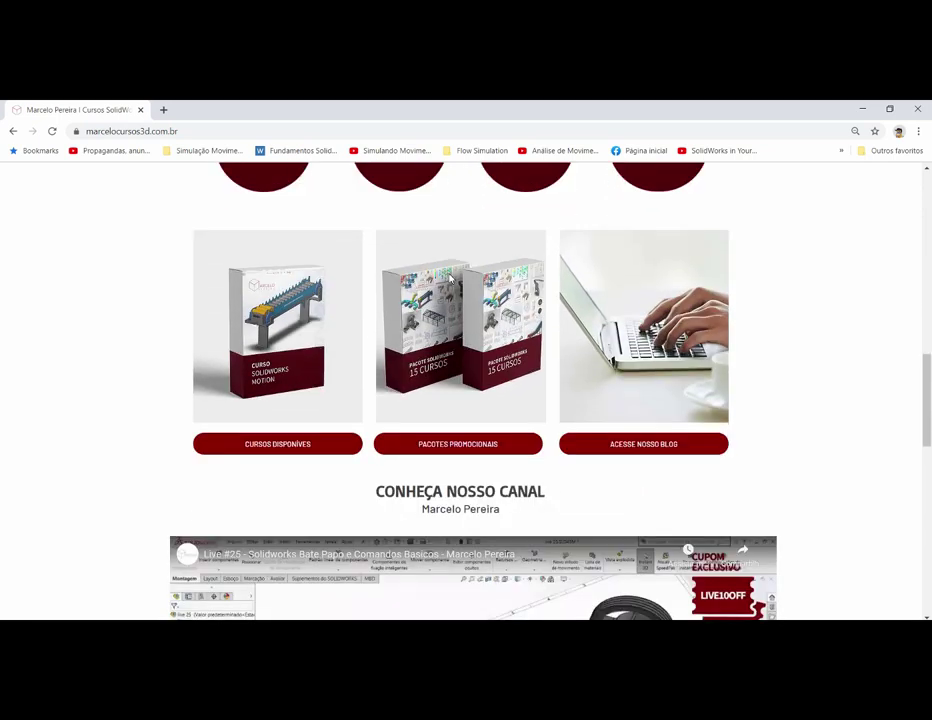
{"action": "scroll", "coordinate": [450, 279], "scroll_direction": "down", "scroll_amount": 1}
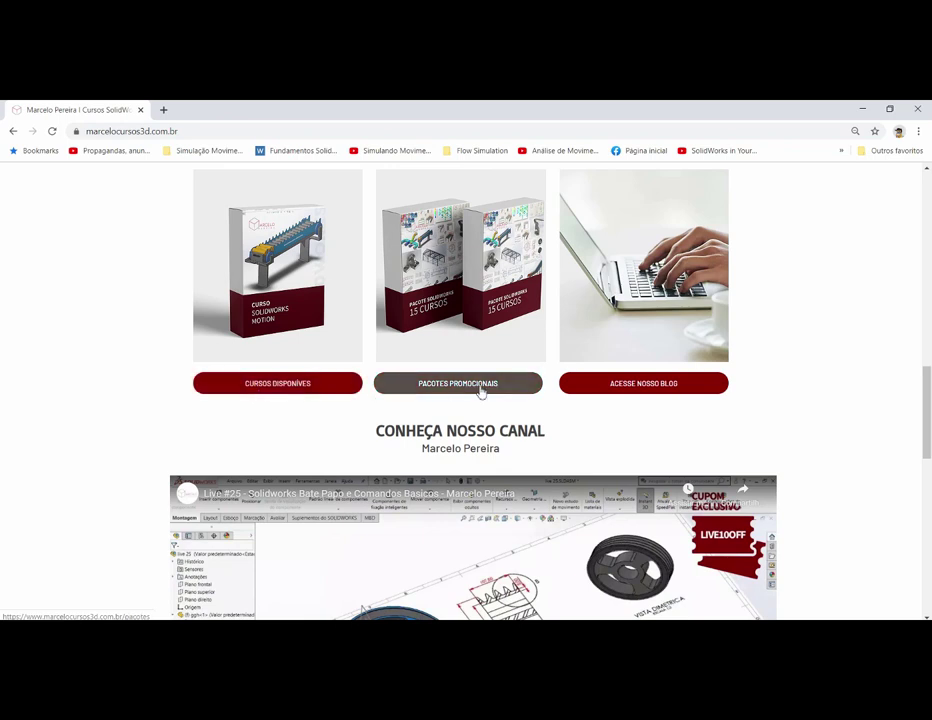
{"action": "scroll", "coordinate": [480, 391], "scroll_direction": "down", "scroll_amount": 1}
{"action": "scroll", "coordinate": [480, 391], "scroll_direction": "down", "scroll_amount": 2}
{"action": "scroll", "coordinate": [480, 391], "scroll_direction": "down", "scroll_amount": 2}
{"action": "scroll", "coordinate": [480, 391], "scroll_direction": "down", "scroll_amount": 1}
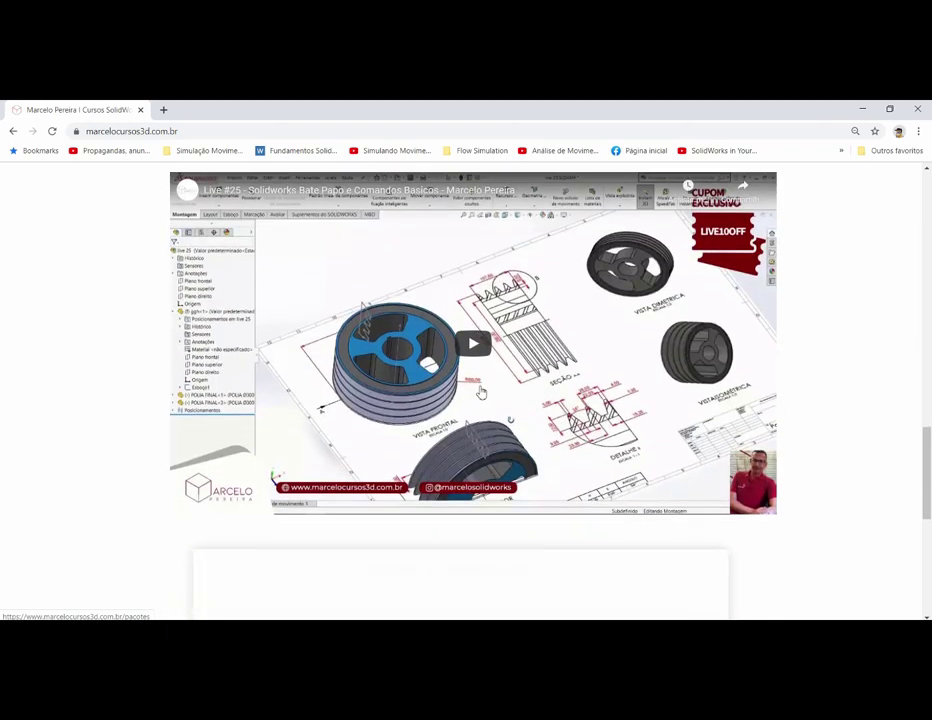
{"action": "scroll", "coordinate": [478, 385], "scroll_direction": "down", "scroll_amount": 1}
{"action": "scroll", "coordinate": [466, 355], "scroll_direction": "down", "scroll_amount": 1}
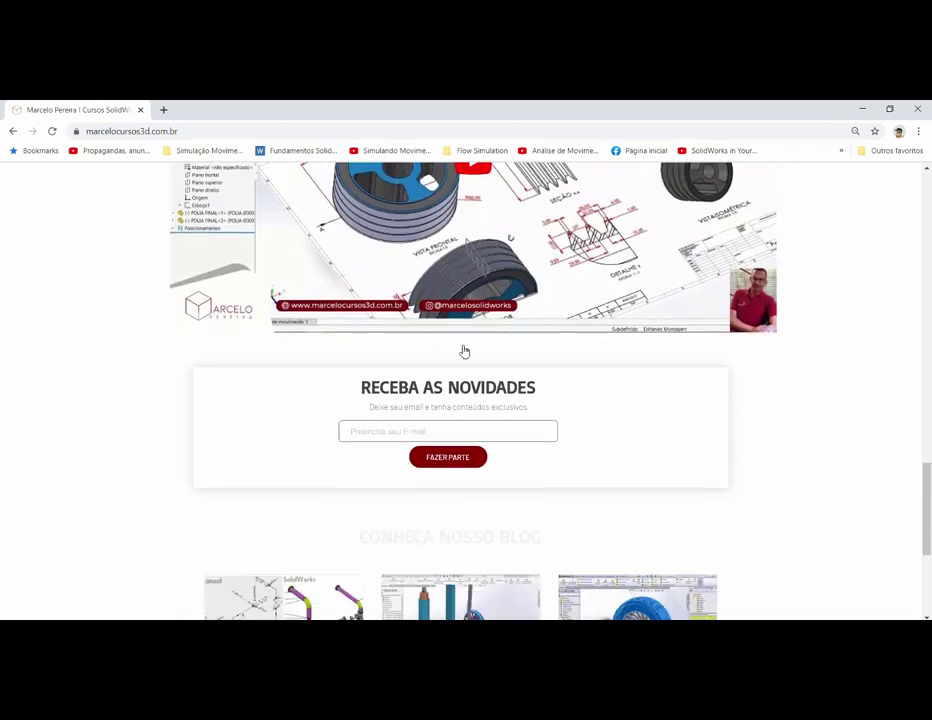
{"action": "scroll", "coordinate": [464, 351], "scroll_direction": "down", "scroll_amount": 1}
{"action": "scroll", "coordinate": [464, 351], "scroll_direction": "down", "scroll_amount": 1}
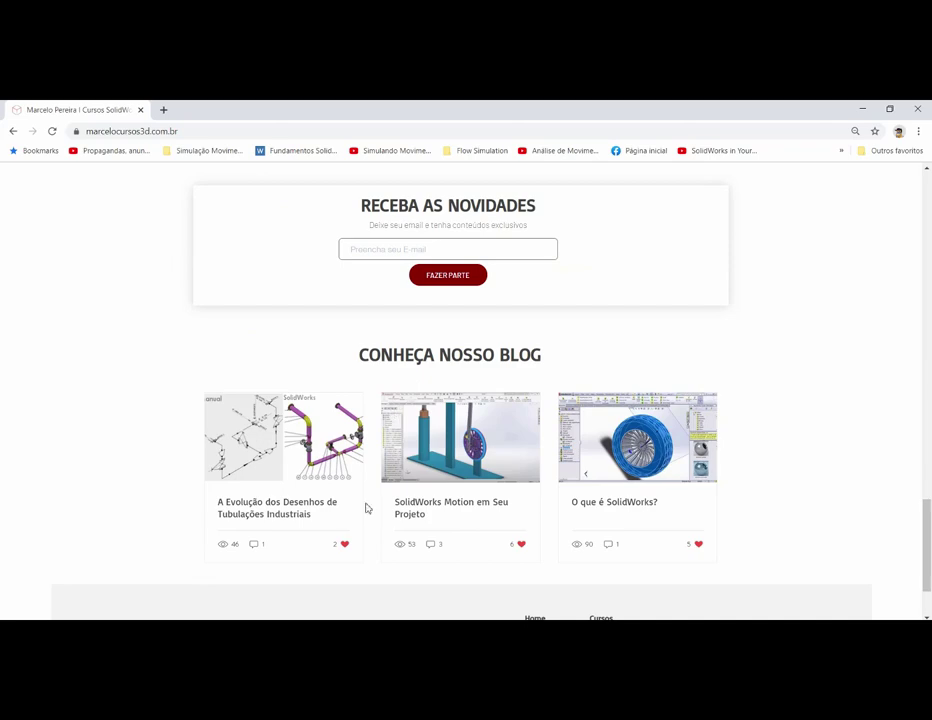
{"action": "scroll", "coordinate": [447, 456], "scroll_direction": "up", "scroll_amount": 3}
{"action": "scroll", "coordinate": [447, 456], "scroll_direction": "up", "scroll_amount": 1}
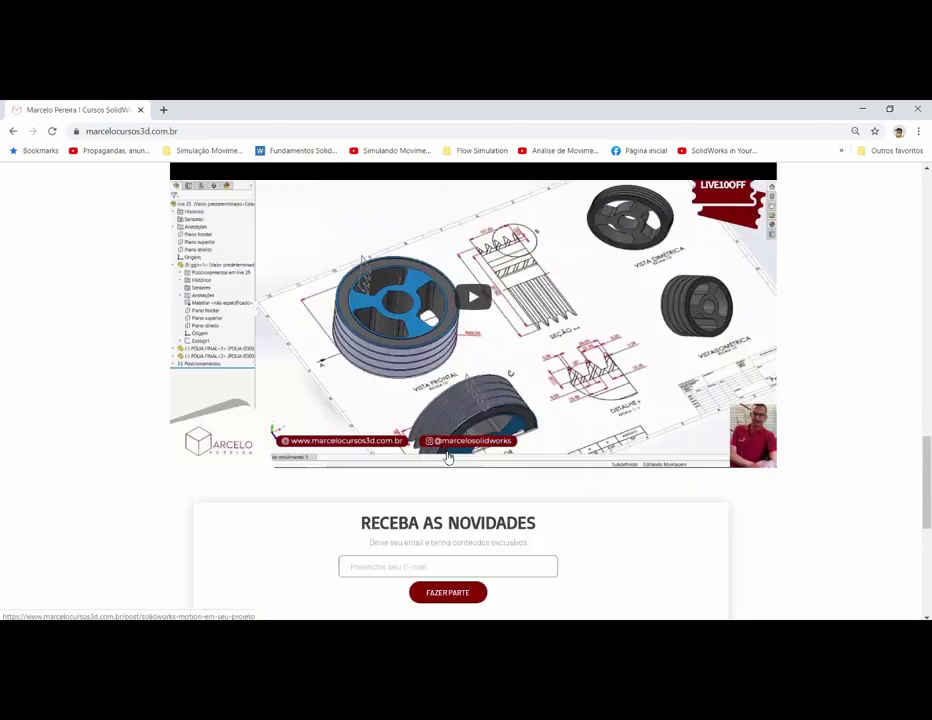
{"action": "scroll", "coordinate": [447, 456], "scroll_direction": "up", "scroll_amount": 2}
{"action": "scroll", "coordinate": [447, 456], "scroll_direction": "up", "scroll_amount": 3}
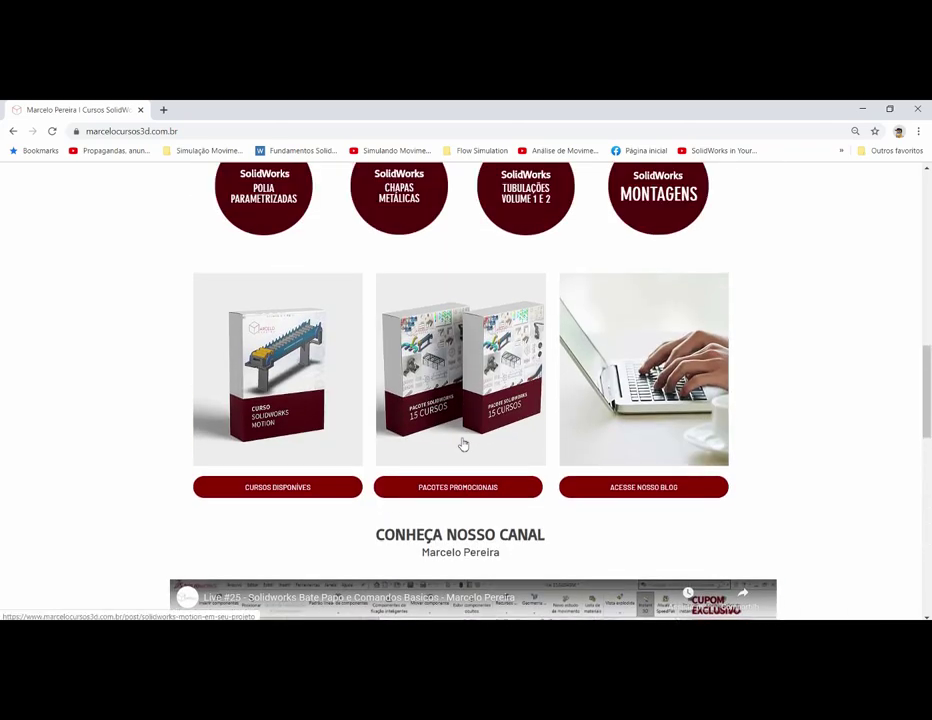
{"action": "scroll", "coordinate": [463, 443], "scroll_direction": "up", "scroll_amount": 2}
{"action": "scroll", "coordinate": [463, 443], "scroll_direction": "up", "scroll_amount": 3}
{"action": "scroll", "coordinate": [463, 443], "scroll_direction": "up", "scroll_amount": 2}
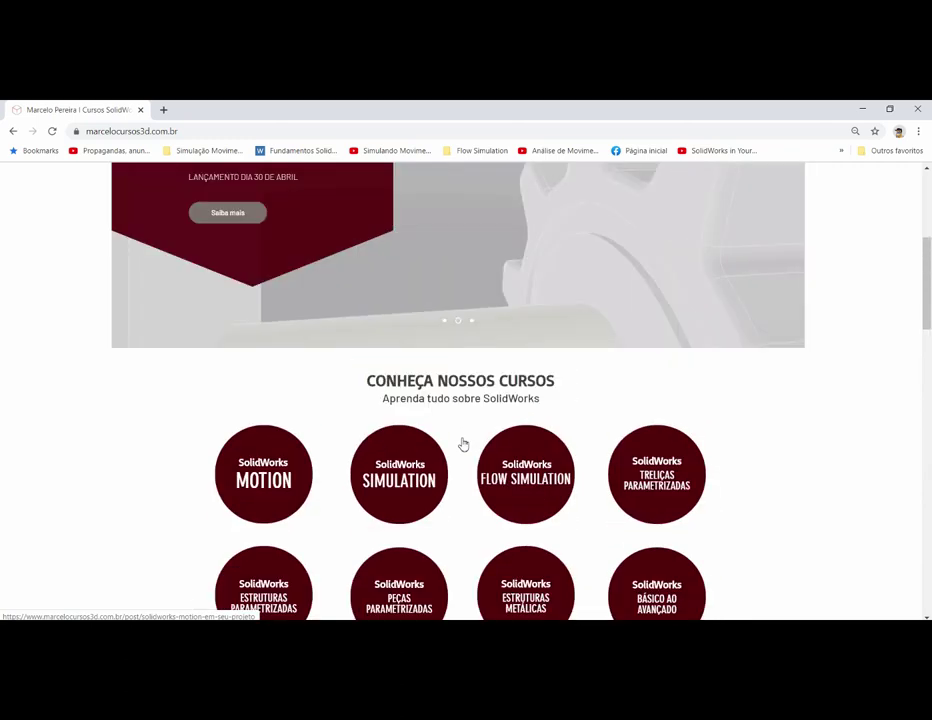
{"action": "scroll", "coordinate": [463, 443], "scroll_direction": "up", "scroll_amount": 2}
{"action": "scroll", "coordinate": [463, 443], "scroll_direction": "up", "scroll_amount": 1}
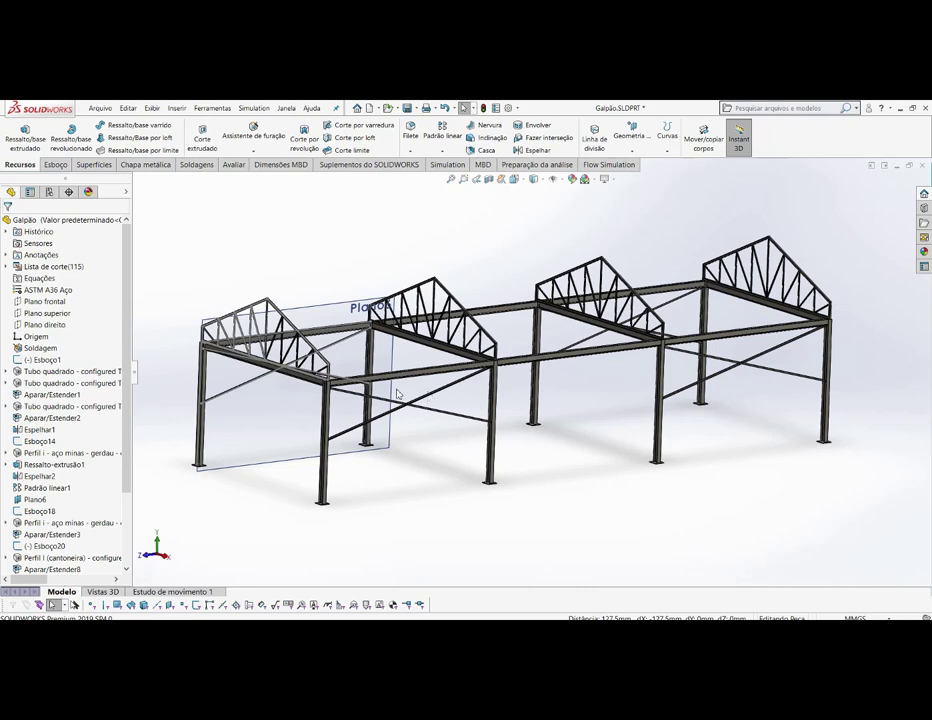
{"action": "scroll", "coordinate": [340, 326], "scroll_direction": "down", "scroll_amount": 3}
{"action": "scroll", "coordinate": [340, 326], "scroll_direction": "down", "scroll_amount": 3}
{"action": "scroll", "coordinate": [346, 326], "scroll_direction": "down", "scroll_amount": 3}
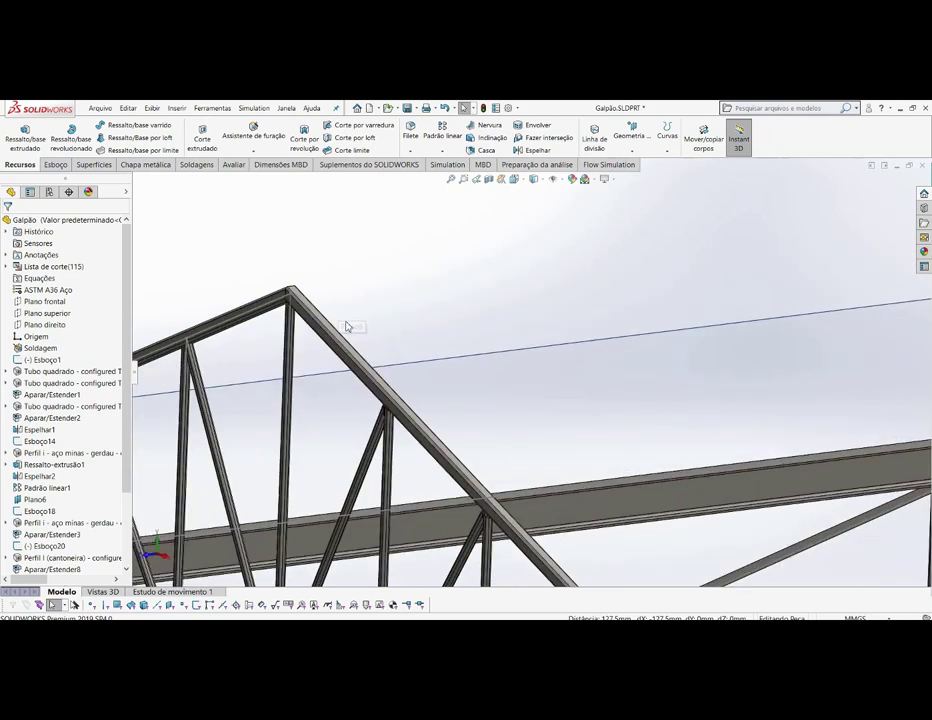
{"action": "scroll", "coordinate": [336, 320], "scroll_direction": "down", "scroll_amount": 2}
{"action": "scroll", "coordinate": [327, 316], "scroll_direction": "down", "scroll_amount": 2}
{"action": "scroll", "coordinate": [340, 300], "scroll_direction": "down", "scroll_amount": 2}
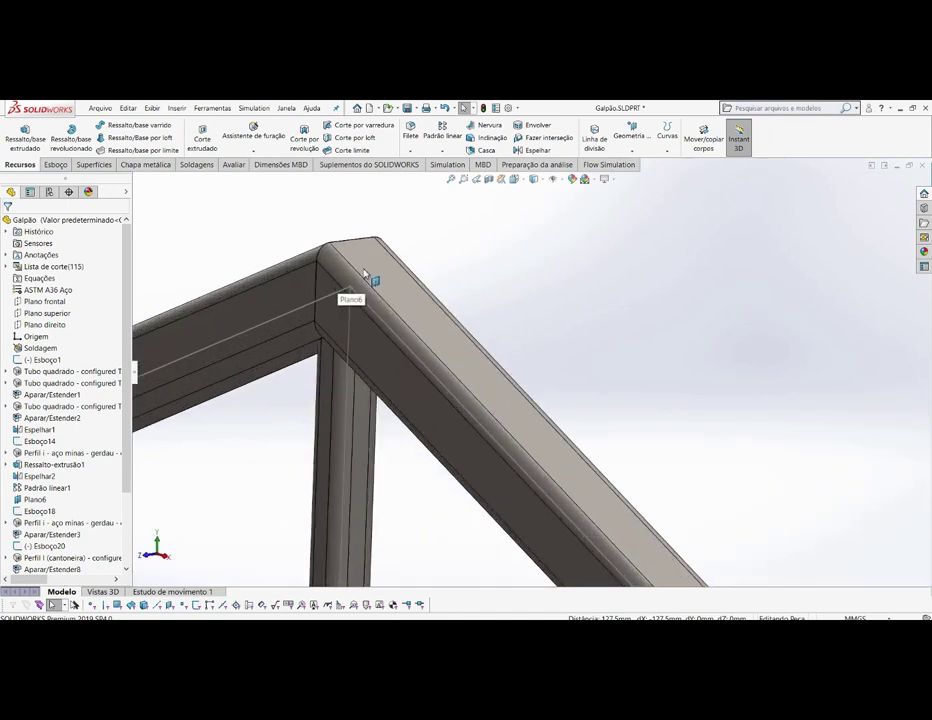
{"action": "left_click", "coordinate": [366, 273]}
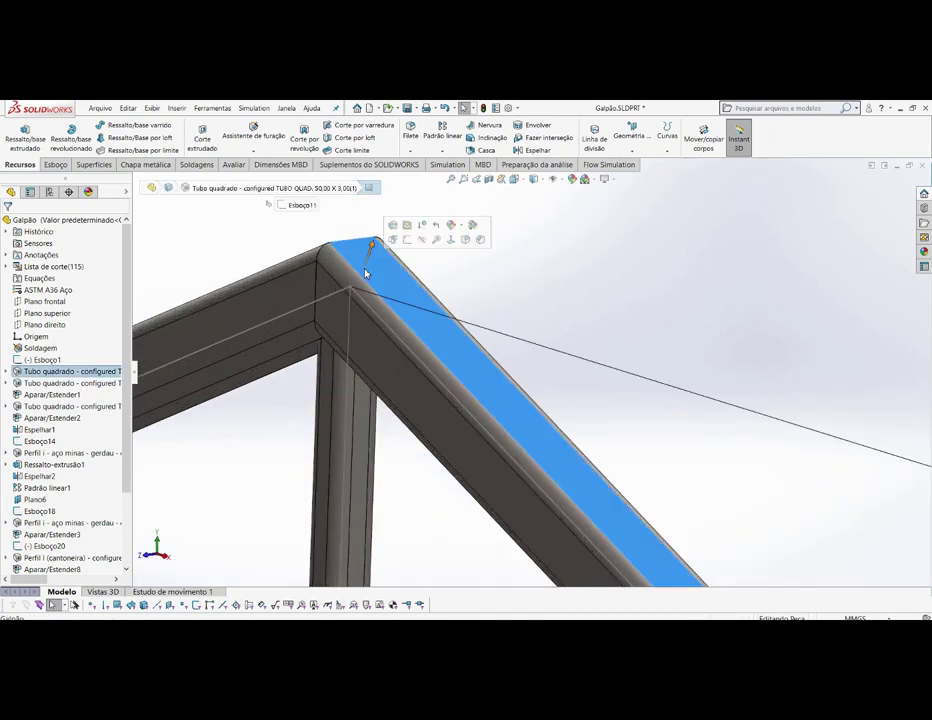
{"action": "left_click", "coordinate": [57, 166]}
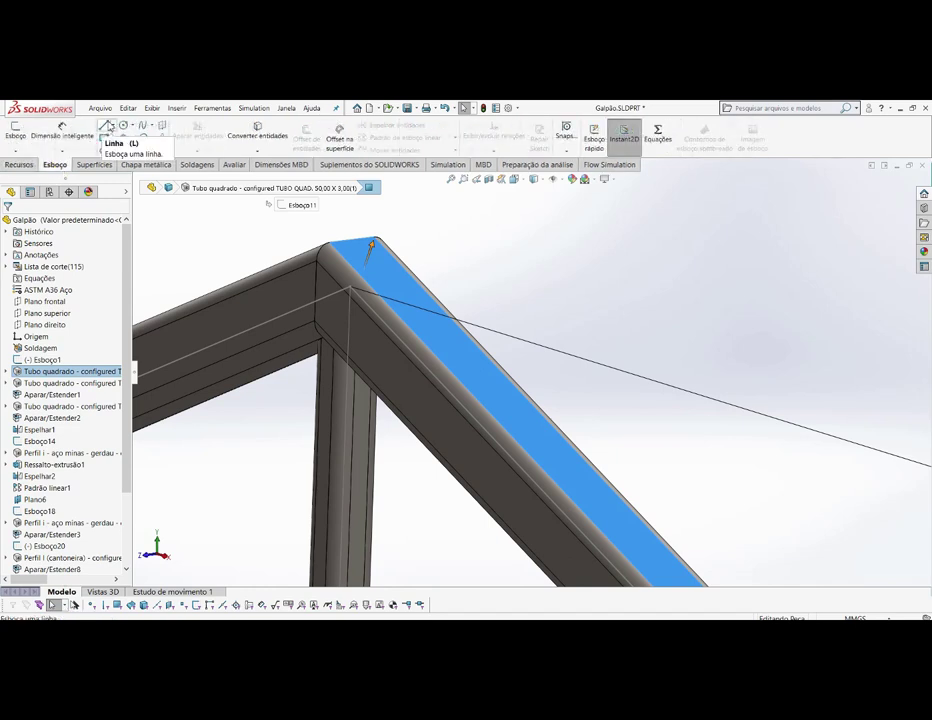
{"action": "left_click", "coordinate": [106, 126]}
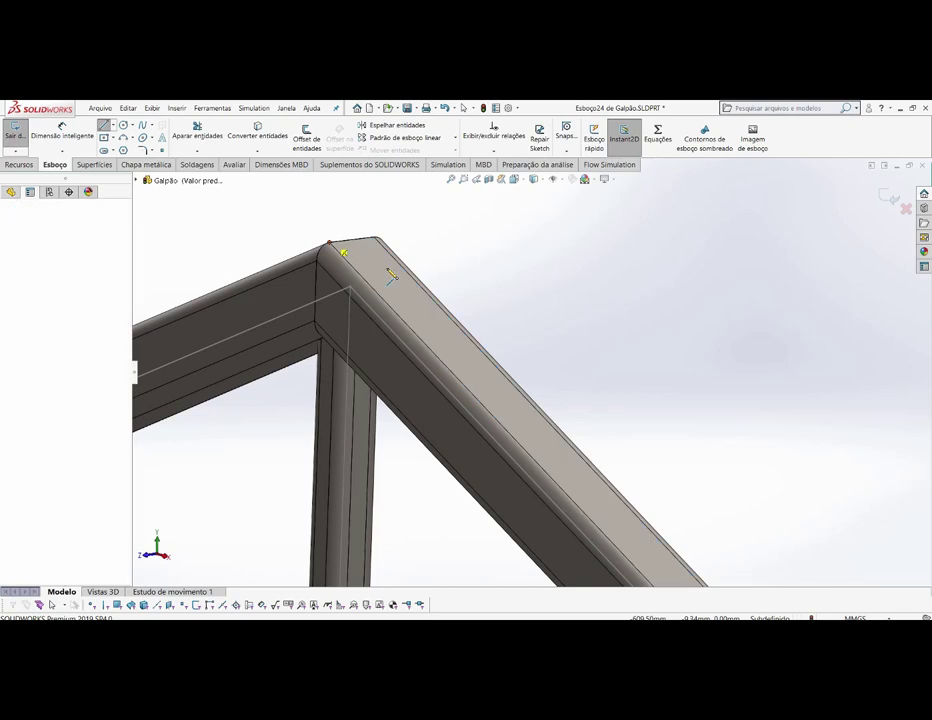
{"action": "left_click", "coordinate": [333, 243]}
- End the line at the far truss apex, about 15032 mm long
{"action": "scroll", "coordinate": [388, 271], "scroll_direction": "up", "scroll_amount": 5}
{"action": "scroll", "coordinate": [598, 378], "scroll_direction": "up", "scroll_amount": 3}
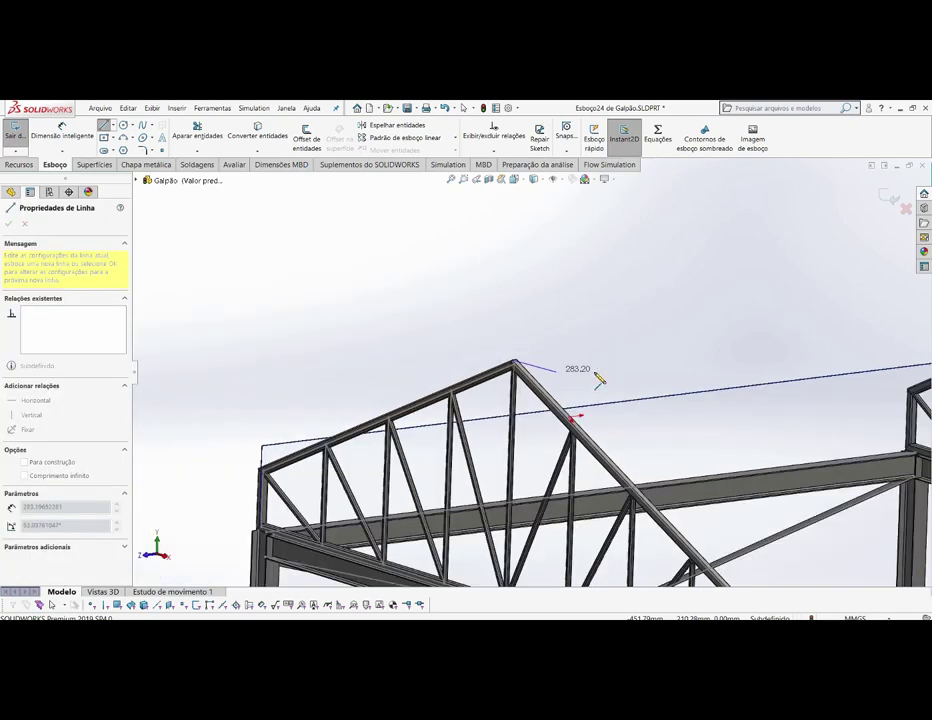
{"action": "scroll", "coordinate": [600, 378], "scroll_direction": "up", "scroll_amount": 3}
{"action": "scroll", "coordinate": [700, 370], "scroll_direction": "up", "scroll_amount": 4}
{"action": "scroll", "coordinate": [733, 346], "scroll_direction": "down", "scroll_amount": 3}
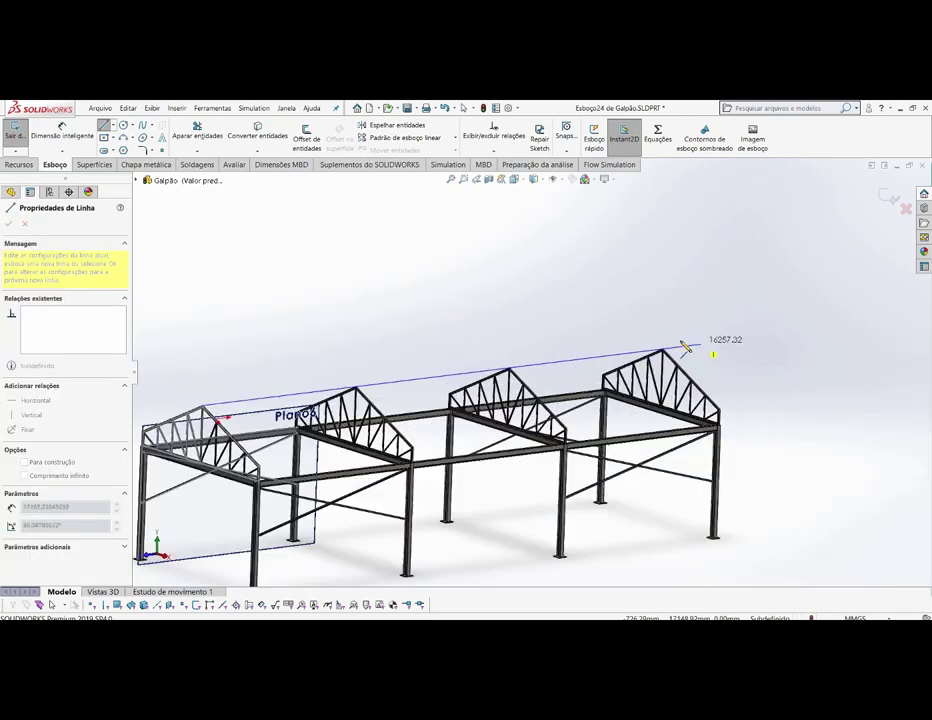
{"action": "scroll", "coordinate": [714, 354], "scroll_direction": "down", "scroll_amount": 3}
{"action": "scroll", "coordinate": [574, 358], "scroll_direction": "down", "scroll_amount": 3}
{"action": "scroll", "coordinate": [600, 370], "scroll_direction": "down", "scroll_amount": 2}
{"action": "scroll", "coordinate": [652, 380], "scroll_direction": "down", "scroll_amount": 2}
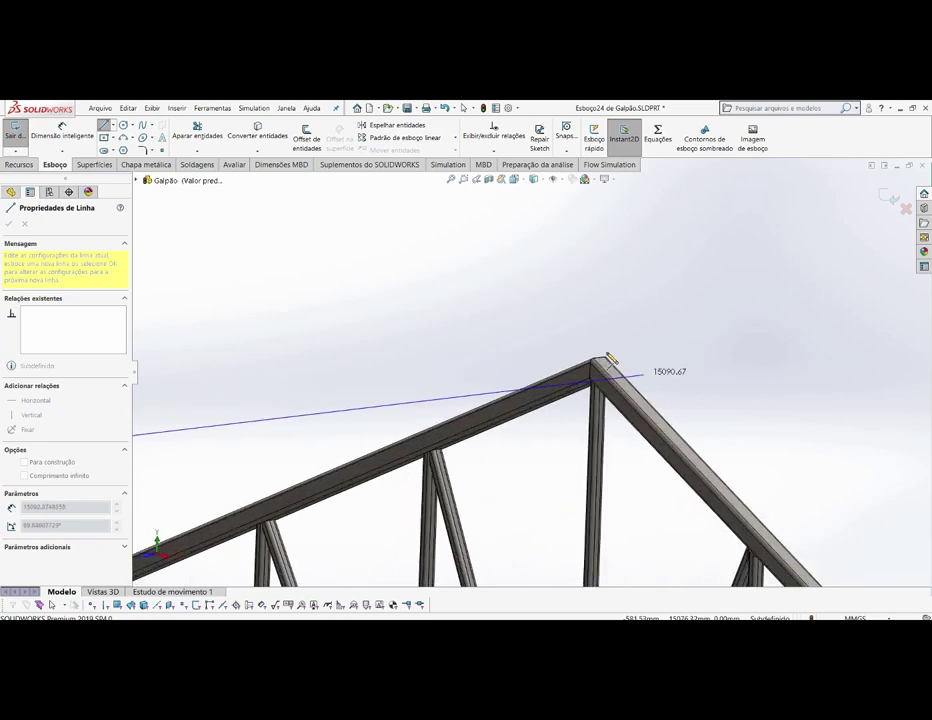
{"action": "scroll", "coordinate": [616, 366], "scroll_direction": "down", "scroll_amount": 2}
{"action": "scroll", "coordinate": [587, 362], "scroll_direction": "down", "scroll_amount": 2}
{"action": "scroll", "coordinate": [578, 360], "scroll_direction": "down", "scroll_amount": 2}
{"action": "scroll", "coordinate": [561, 362], "scroll_direction": "down", "scroll_amount": 2}
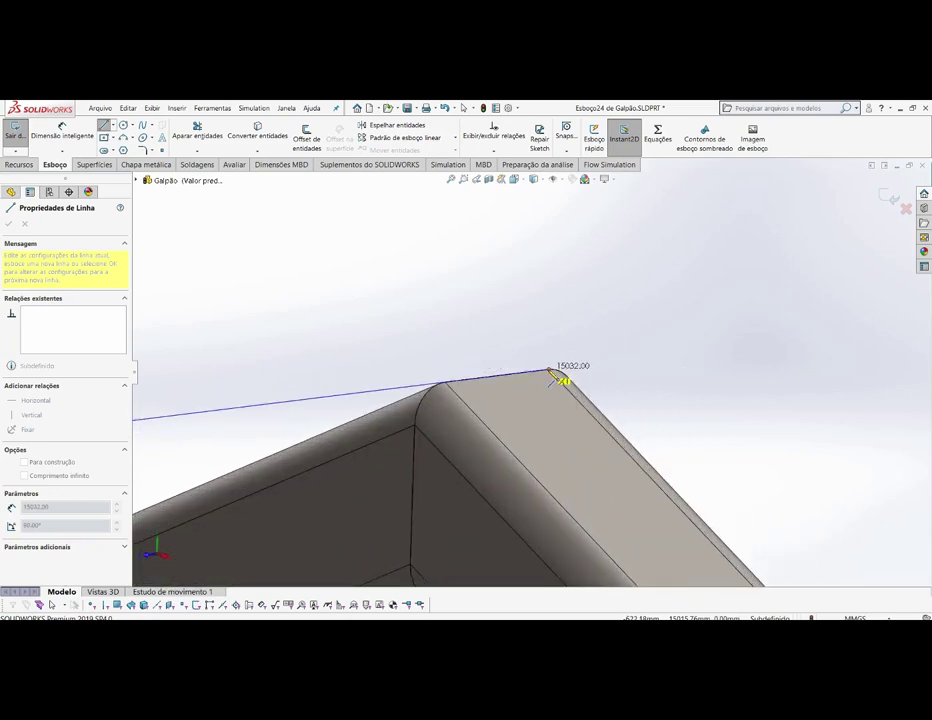
{"action": "left_click", "coordinate": [547, 372]}
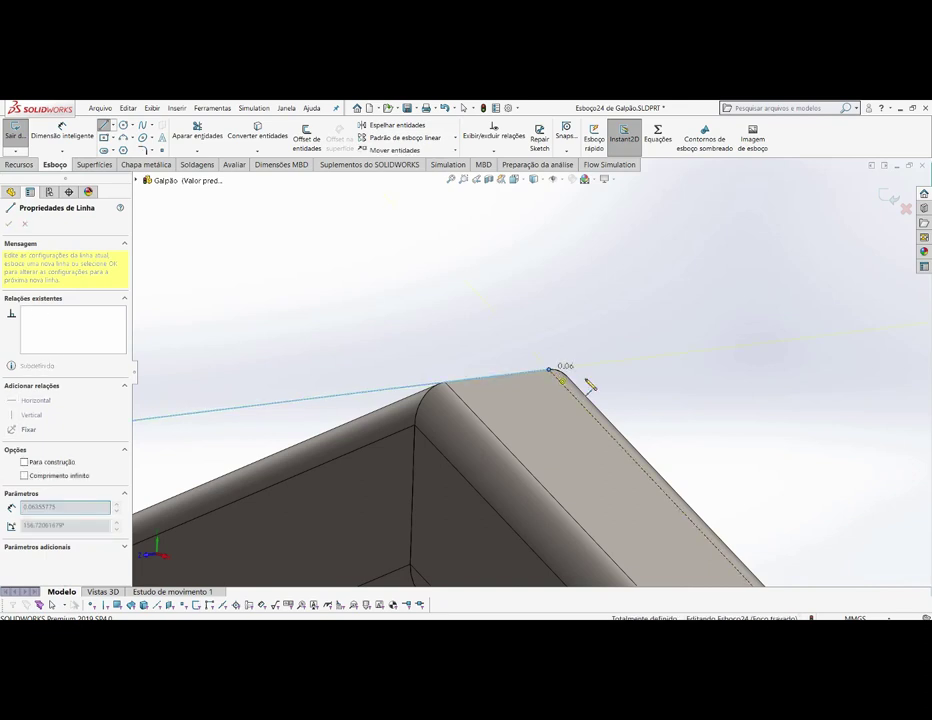
{"action": "right_click", "coordinate": [548, 371]}
{"action": "left_click", "coordinate": [588, 379]}
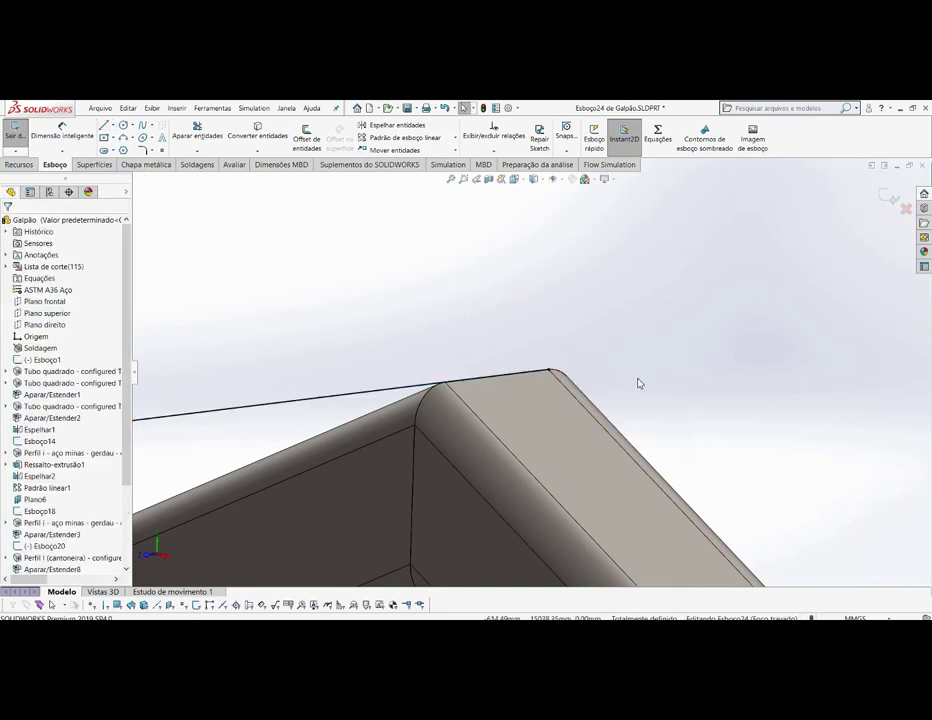
- Zoom out to view the whole frame and reactivate the Line tool with L
{"action": "scroll", "coordinate": [643, 380], "scroll_direction": "up", "scroll_amount": 2}
{"action": "scroll", "coordinate": [717, 368], "scroll_direction": "up", "scroll_amount": 2}
{"action": "scroll", "coordinate": [740, 367], "scroll_direction": "up", "scroll_amount": 2}
{"action": "scroll", "coordinate": [765, 367], "scroll_direction": "up", "scroll_amount": 2}
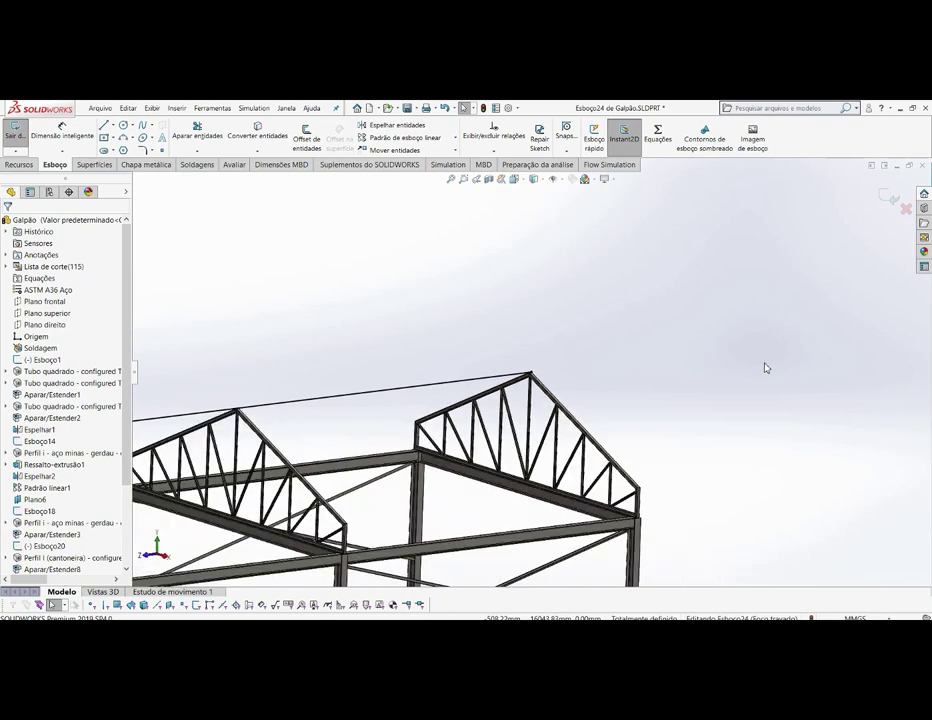
{"action": "scroll", "coordinate": [765, 367], "scroll_direction": "up", "scroll_amount": 1}
{"action": "scroll", "coordinate": [765, 367], "scroll_direction": "up", "scroll_amount": 1}
{"action": "scroll", "coordinate": [275, 459], "scroll_direction": "down", "scroll_amount": 2}
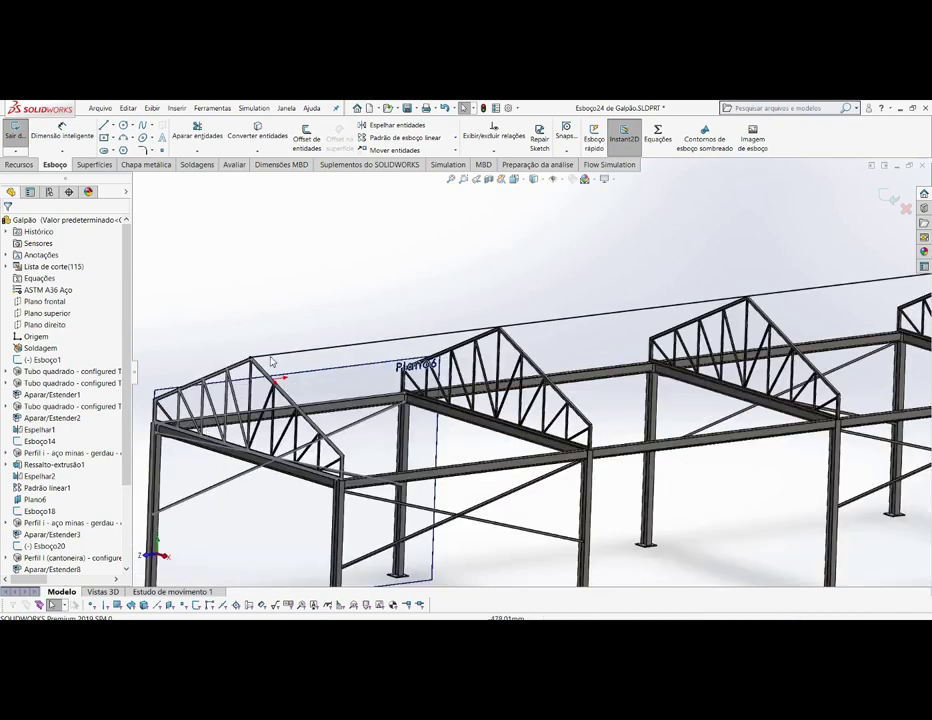
{"action": "scroll", "coordinate": [273, 362], "scroll_direction": "down", "scroll_amount": 2}
{"action": "scroll", "coordinate": [273, 360], "scroll_direction": "up", "scroll_amount": 1}
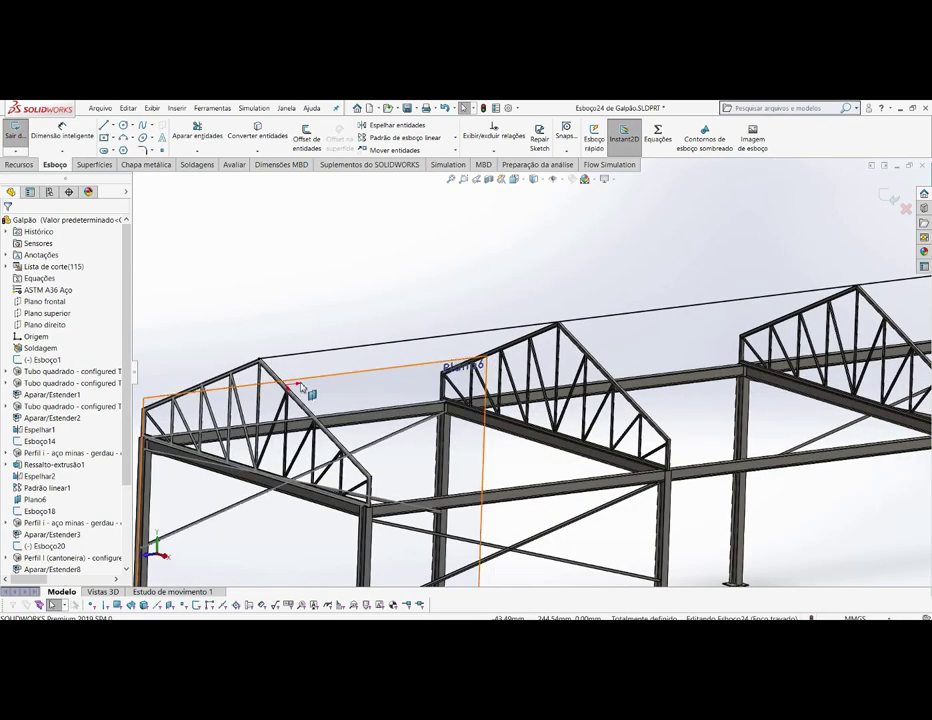
{"action": "scroll", "coordinate": [305, 383], "scroll_direction": "down", "scroll_amount": 2}
{"action": "scroll", "coordinate": [320, 378], "scroll_direction": "down", "scroll_amount": 2}
{"action": "scroll", "coordinate": [335, 362], "scroll_direction": "down", "scroll_amount": 2}
{"action": "scroll", "coordinate": [335, 362], "scroll_direction": "down", "scroll_amount": 1}
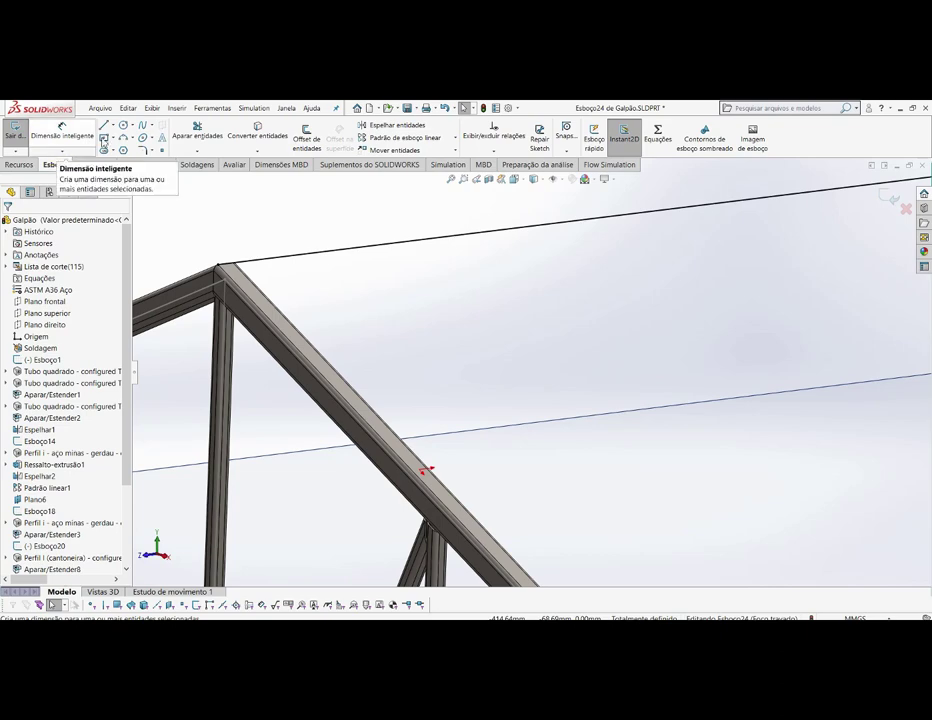
{"action": "scroll", "coordinate": [423, 210], "scroll_direction": "up", "scroll_amount": 2}
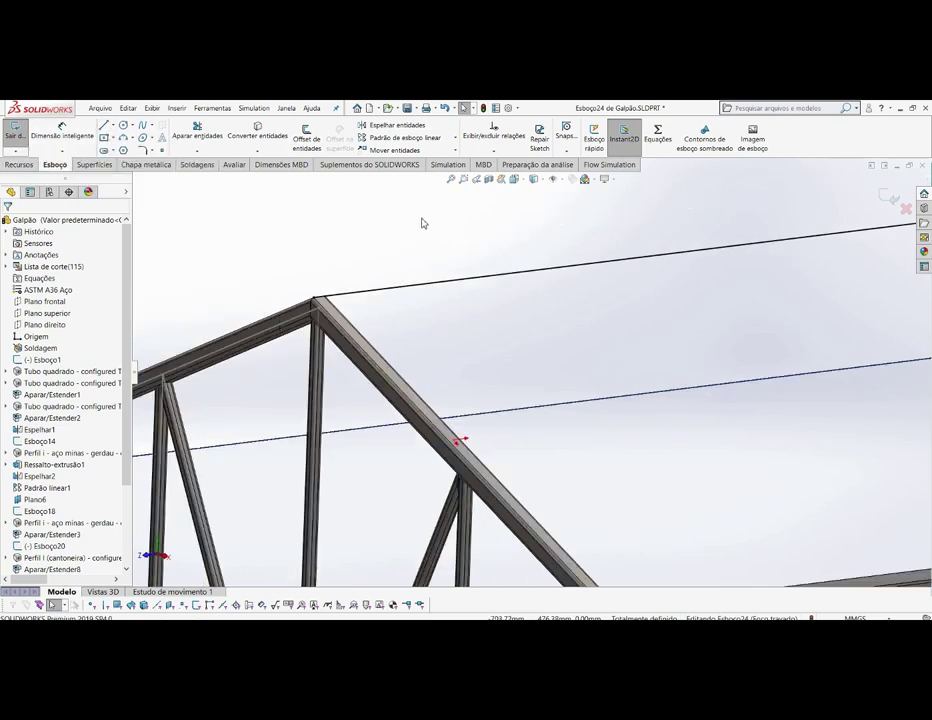
{"action": "scroll", "coordinate": [435, 270], "scroll_direction": "up", "scroll_amount": 2}
{"action": "scroll", "coordinate": [441, 305], "scroll_direction": "up", "scroll_amount": 2}
{"action": "scroll", "coordinate": [600, 350], "scroll_direction": "up", "scroll_amount": 1}
{"action": "scroll", "coordinate": [717, 372], "scroll_direction": "up", "scroll_amount": 2}
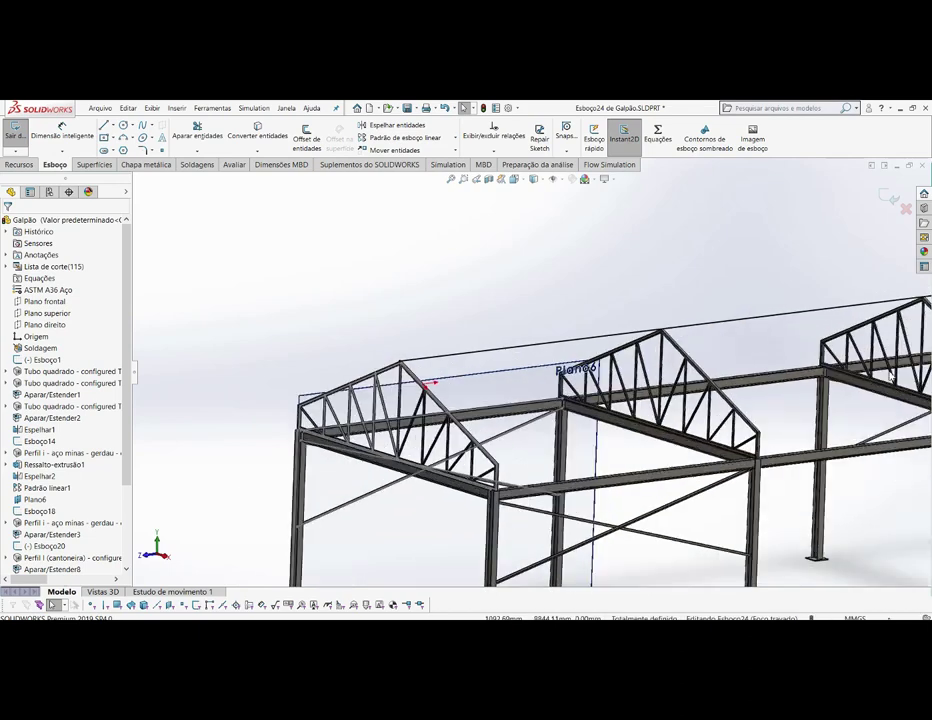
{"action": "scroll", "coordinate": [722, 370], "scroll_direction": "up", "scroll_amount": 1}
{"action": "scroll", "coordinate": [724, 369], "scroll_direction": "up", "scroll_amount": 1}
{"action": "scroll", "coordinate": [725, 368], "scroll_direction": "down", "scroll_amount": 2}
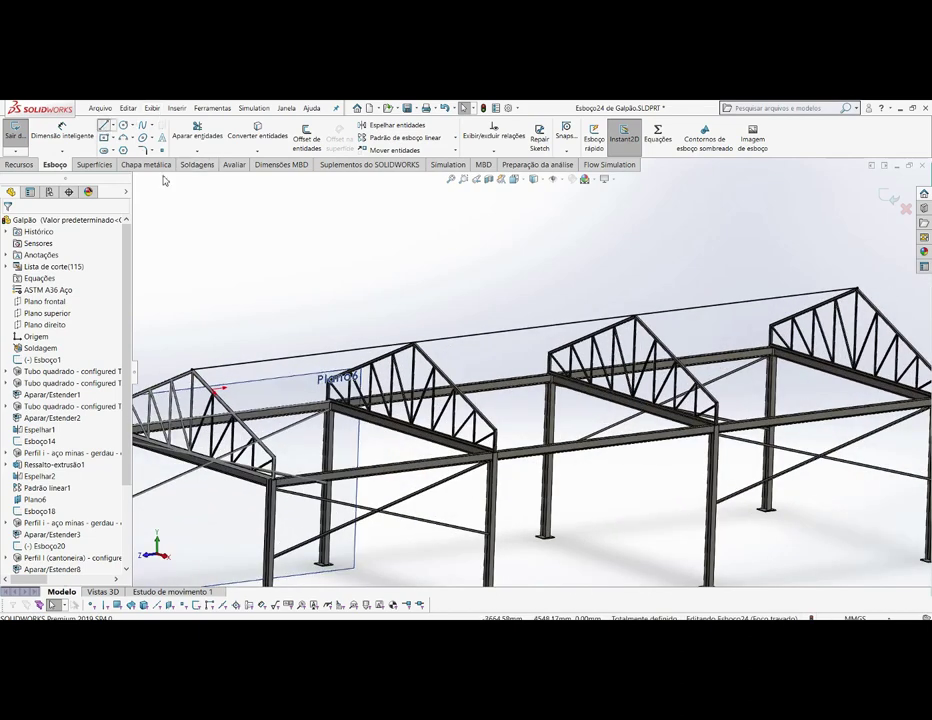
{"action": "key", "text": "l"}
{"action": "scroll", "coordinate": [270, 400], "scroll_direction": "down", "scroll_amount": 2}
{"action": "scroll", "coordinate": [266, 395], "scroll_direction": "down", "scroll_amount": 2}
- Draw a lengthwise line from the left truss's top chord to the roof's far end
{"action": "scroll", "coordinate": [300, 385], "scroll_direction": "down", "scroll_amount": 2}
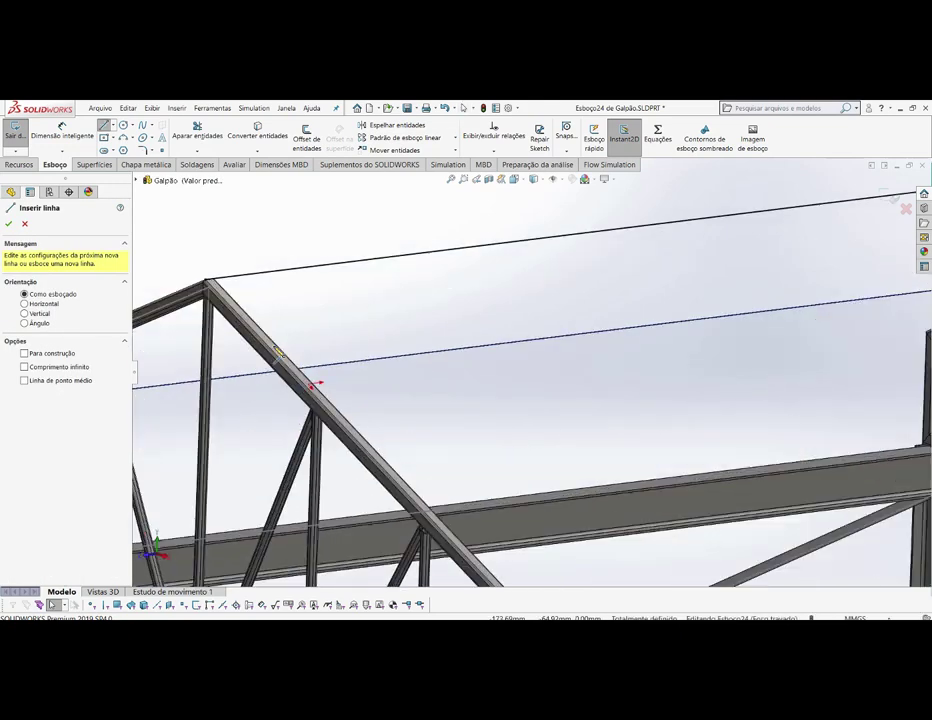
{"action": "scroll", "coordinate": [437, 489], "scroll_direction": "down", "scroll_amount": 2}
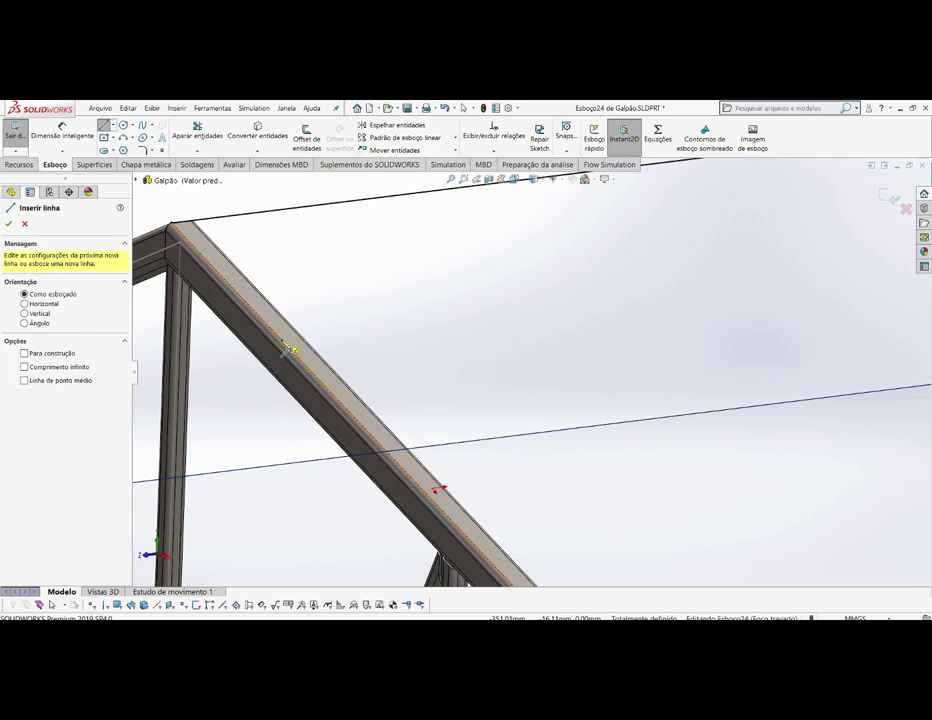
{"action": "left_click", "coordinate": [358, 343]}
{"action": "scroll", "coordinate": [358, 343], "scroll_direction": "up", "scroll_amount": 3}
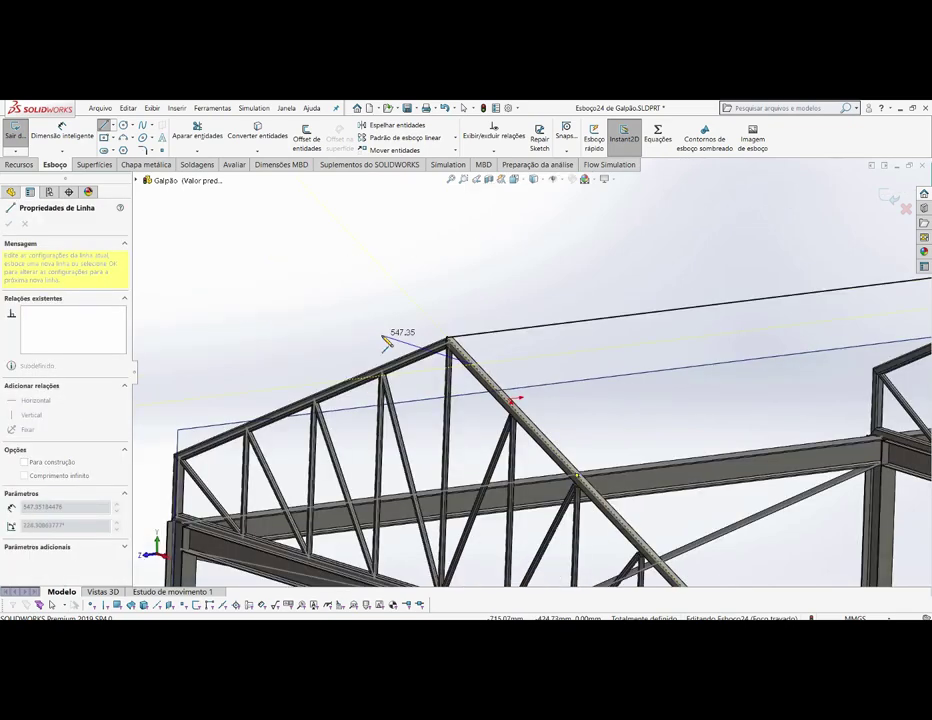
{"action": "scroll", "coordinate": [388, 338], "scroll_direction": "up", "scroll_amount": 2}
{"action": "scroll", "coordinate": [387, 342], "scroll_direction": "up", "scroll_amount": 2}
{"action": "scroll", "coordinate": [400, 350], "scroll_direction": "up", "scroll_amount": 2}
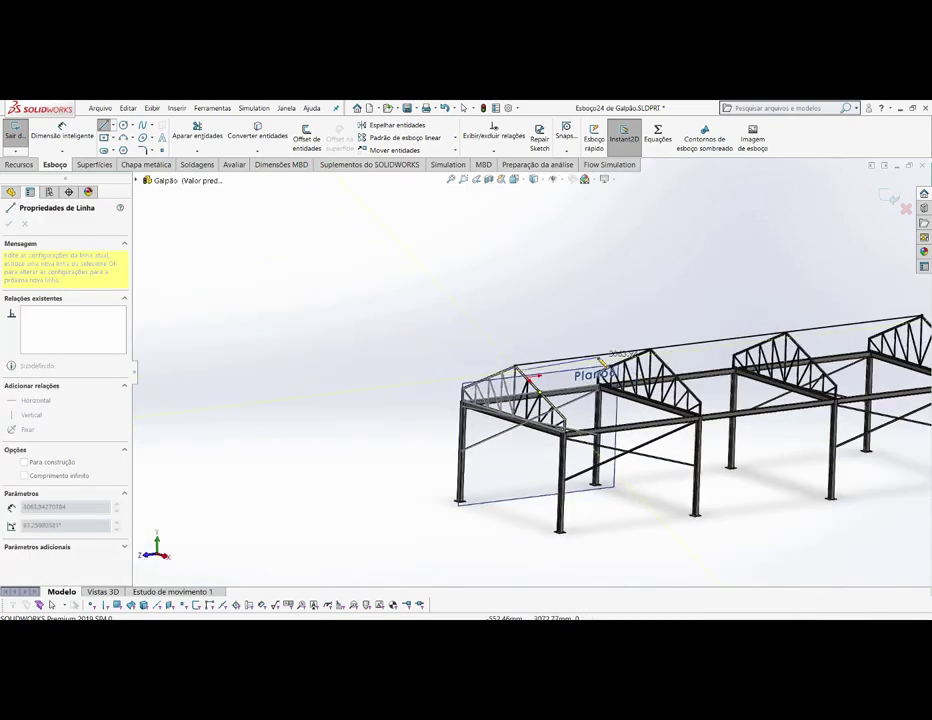
{"action": "scroll", "coordinate": [600, 358], "scroll_direction": "down", "scroll_amount": 3}
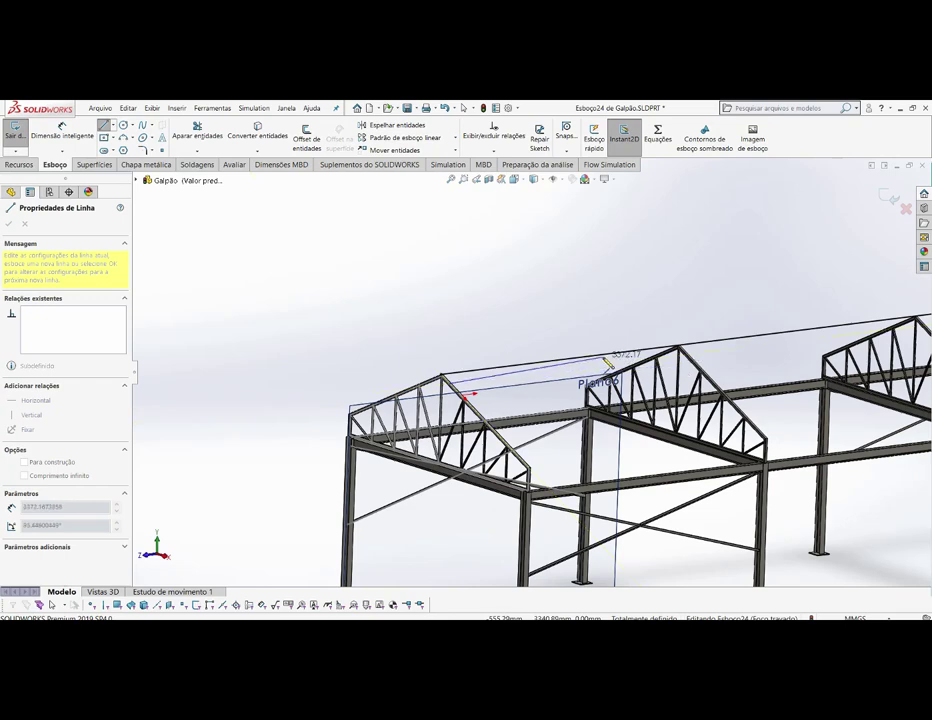
{"action": "double_click", "coordinate": [608, 362]}
{"action": "key", "text": "Escape"}
{"action": "scroll", "coordinate": [770, 412], "scroll_direction": "up", "scroll_amount": 2}
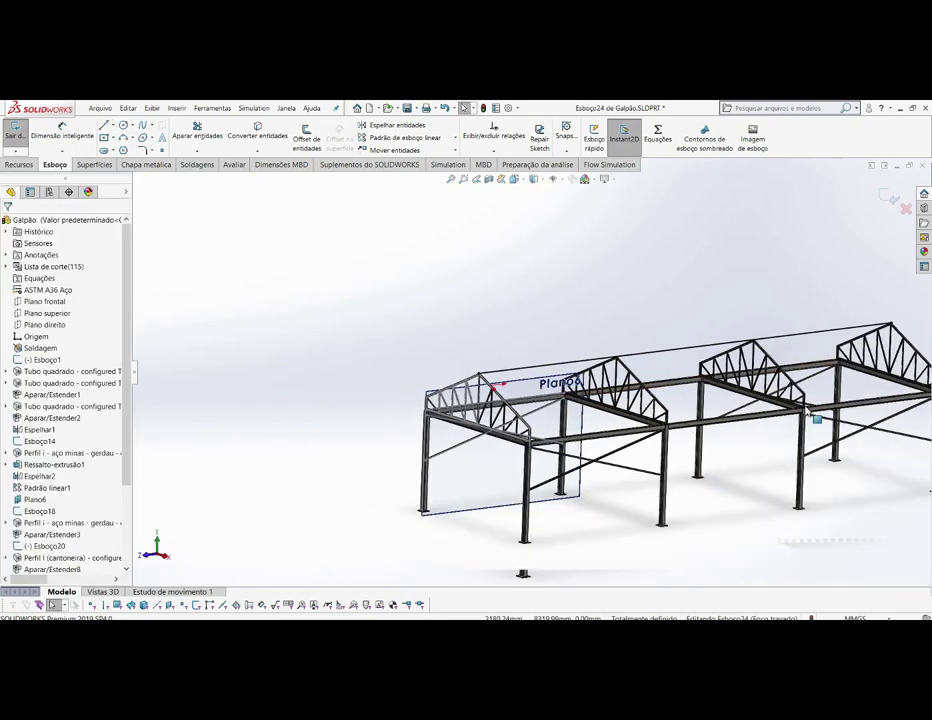
{"action": "scroll", "coordinate": [800, 416], "scroll_direction": "down", "scroll_amount": 2}
{"action": "scroll", "coordinate": [195, 365], "scroll_direction": "down", "scroll_amount": 2}
{"action": "scroll", "coordinate": [215, 350], "scroll_direction": "down", "scroll_amount": 2}
{"action": "scroll", "coordinate": [210, 300], "scroll_direction": "down", "scroll_amount": 2}
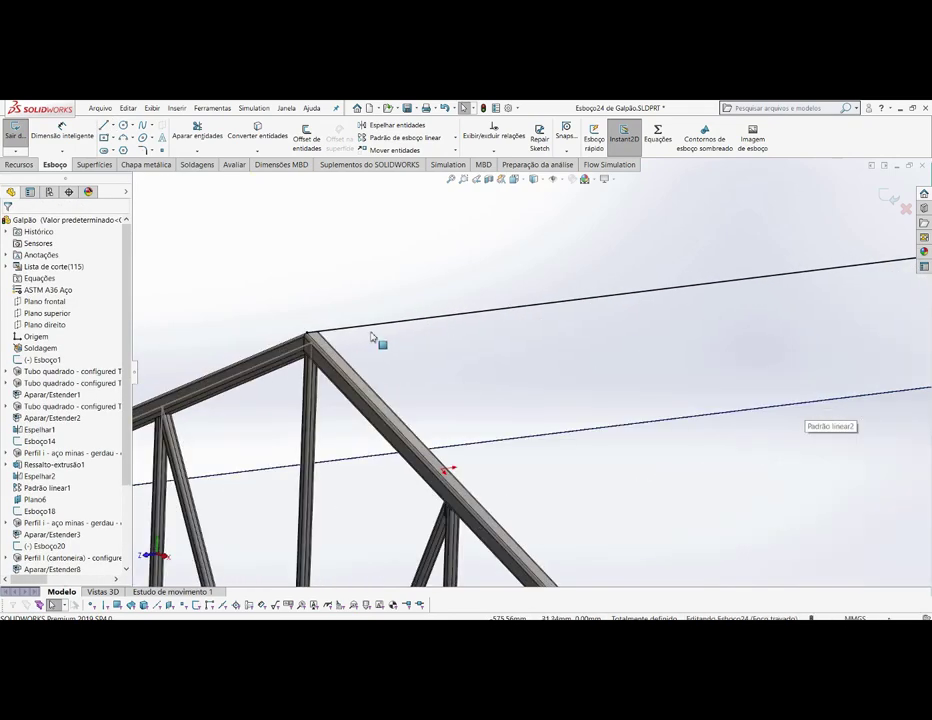
{"action": "scroll", "coordinate": [198, 218], "scroll_direction": "down", "scroll_amount": 1}
- Offset the ridge line by 600 mm to create the first parallel line
{"action": "left_click", "coordinate": [306, 137]}
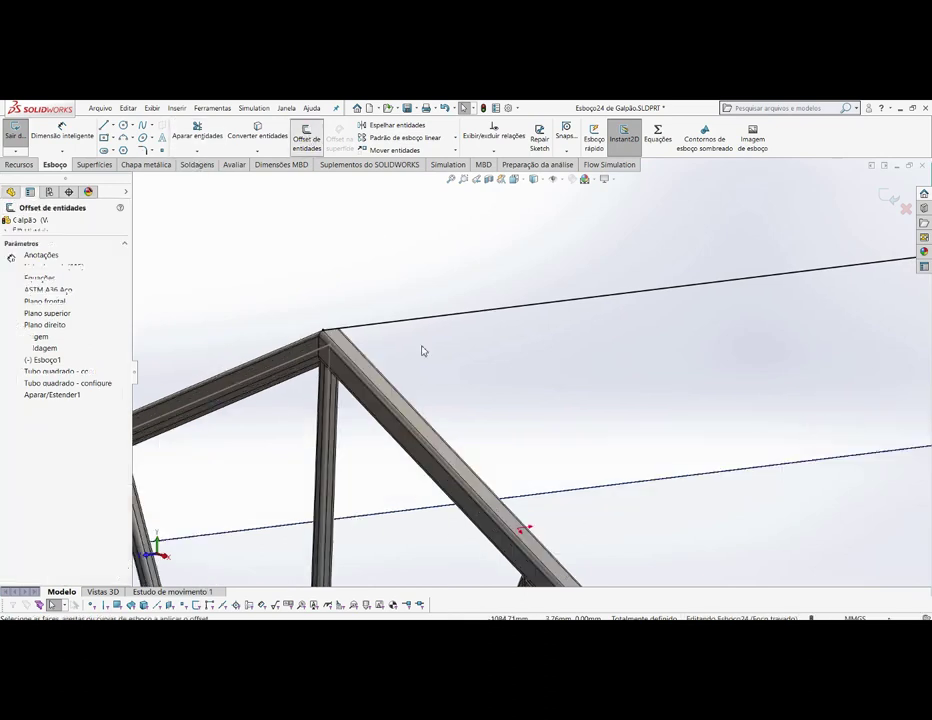
{"action": "left_click", "coordinate": [425, 318]}
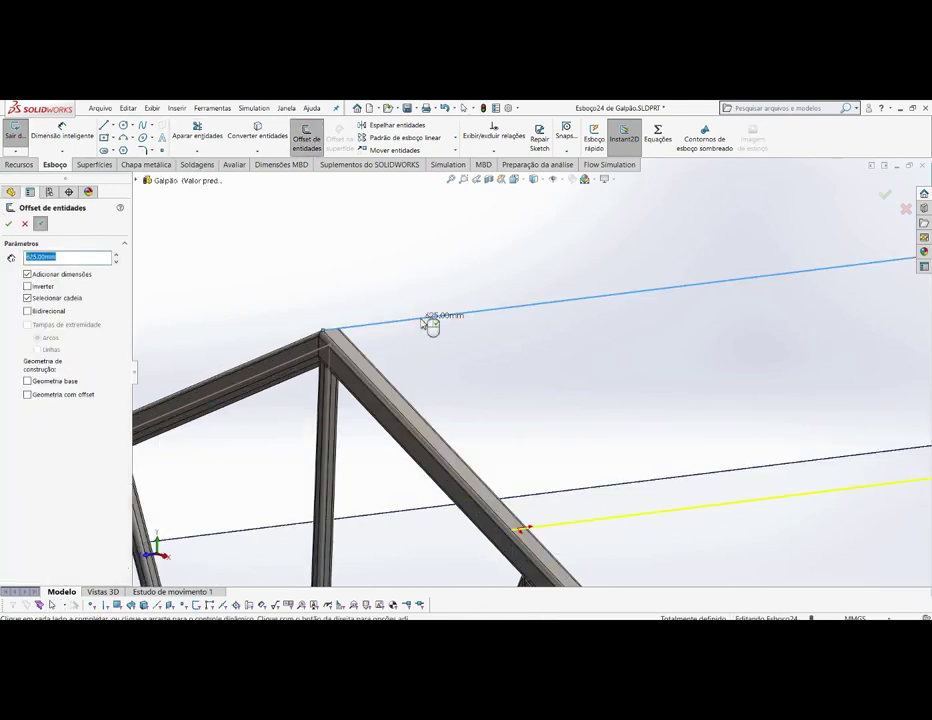
{"action": "scroll", "coordinate": [436, 365], "scroll_direction": "up", "scroll_amount": 2}
{"action": "scroll", "coordinate": [434, 385], "scroll_direction": "up", "scroll_amount": 2}
{"action": "scroll", "coordinate": [480, 420], "scroll_direction": "up", "scroll_amount": 2}
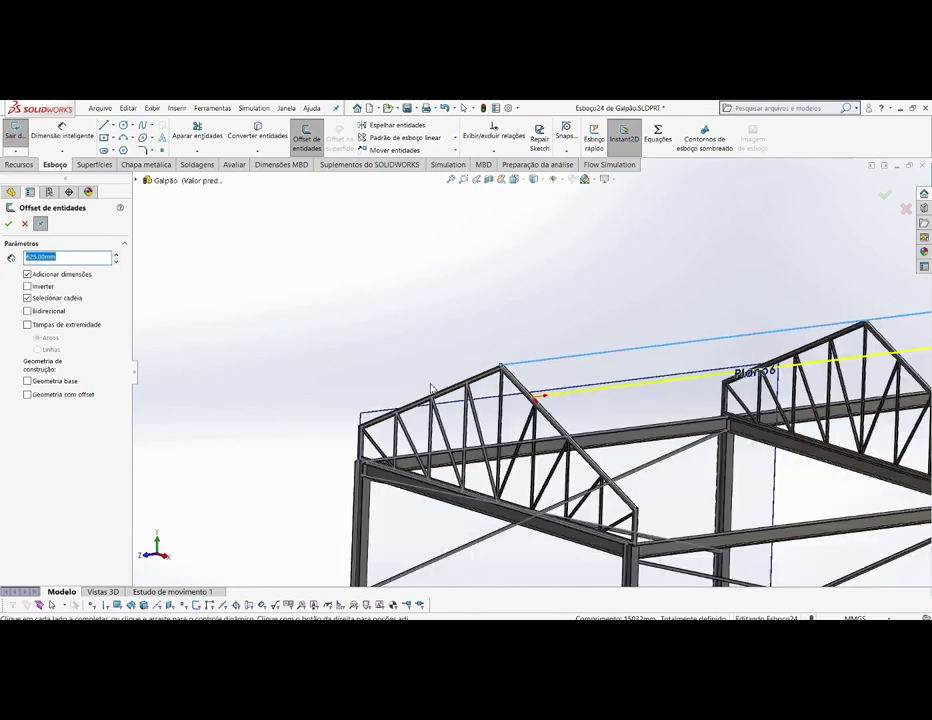
{"action": "scroll", "coordinate": [539, 458], "scroll_direction": "up", "scroll_amount": 1}
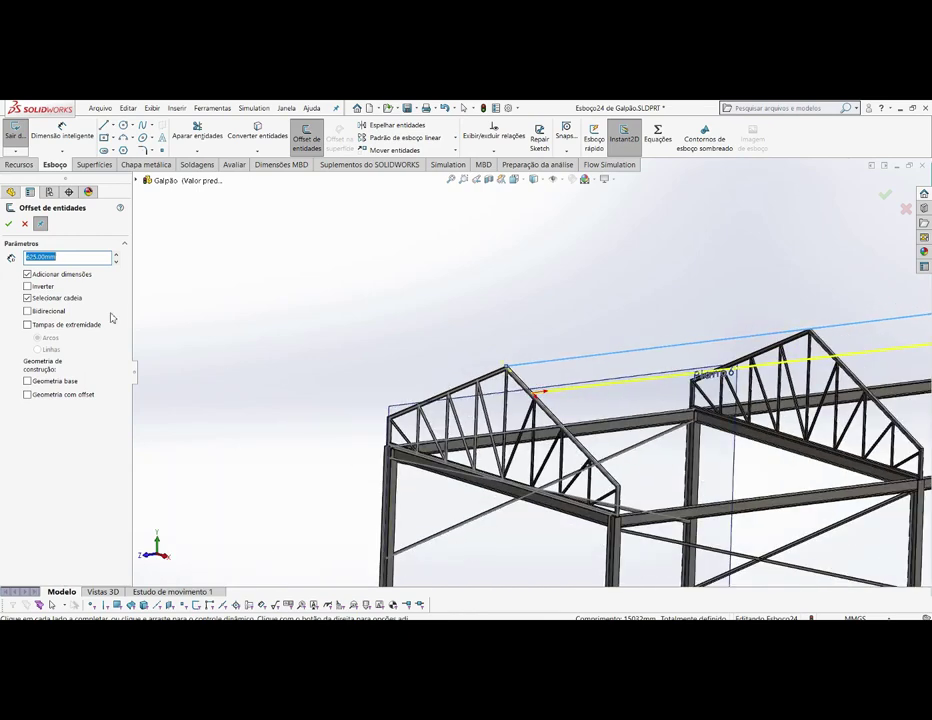
{"action": "double_click", "coordinate": [70, 255]}
{"action": "type", "text": "600"}
{"action": "key", "text": "Return"}
{"action": "left_click", "coordinate": [10, 223]}
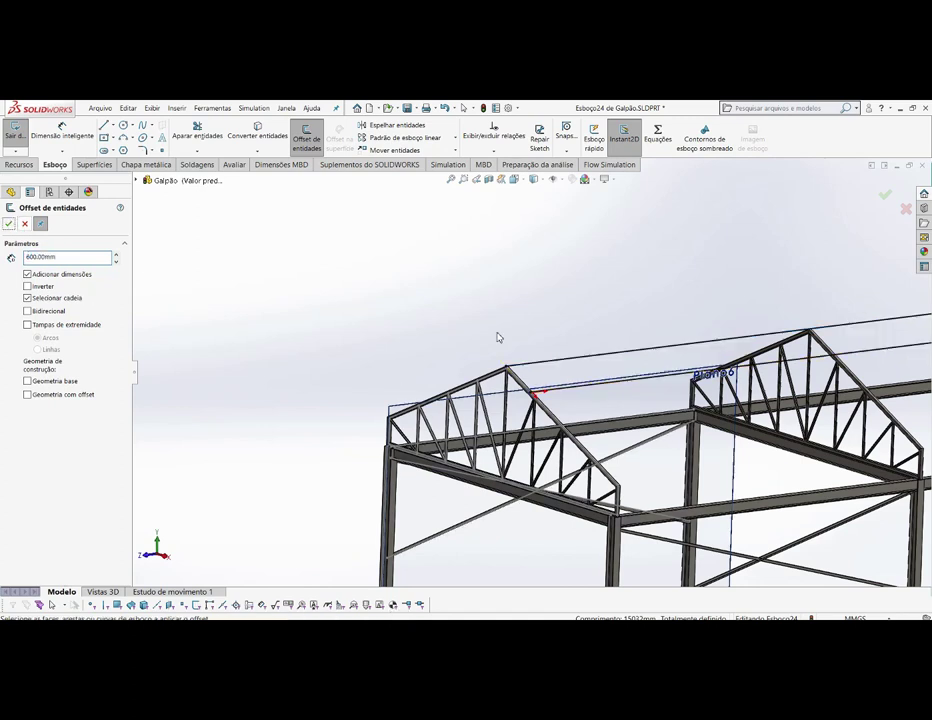
- Offset each newest line another 600 mm, adding two more parallel lines
{"action": "left_click", "coordinate": [610, 389]}
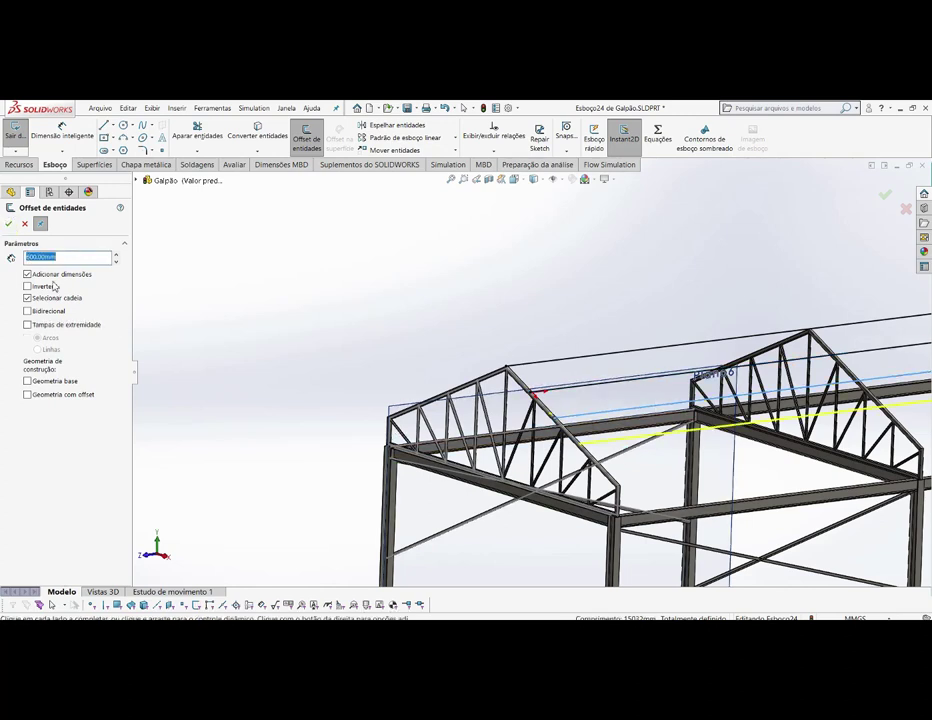
{"action": "left_click", "coordinate": [10, 224]}
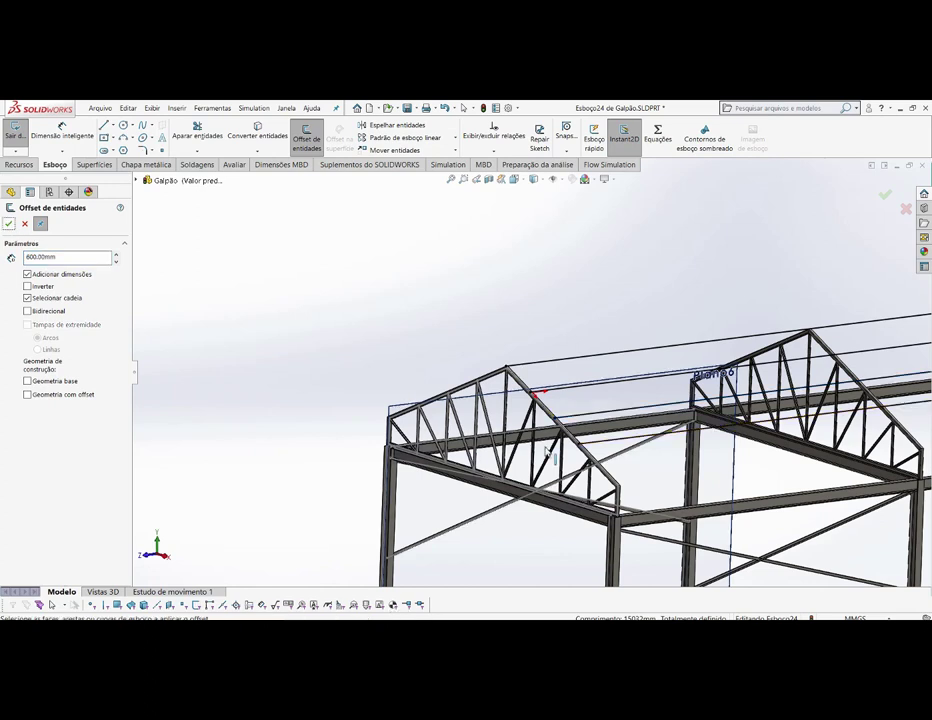
{"action": "left_click", "coordinate": [612, 449]}
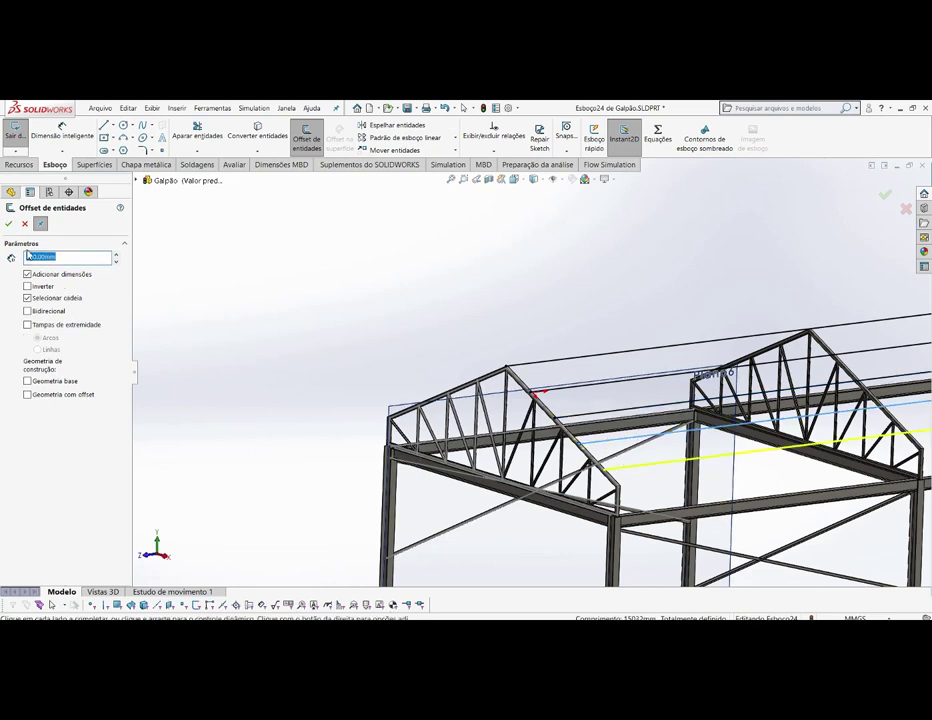
{"action": "left_click", "coordinate": [10, 224]}
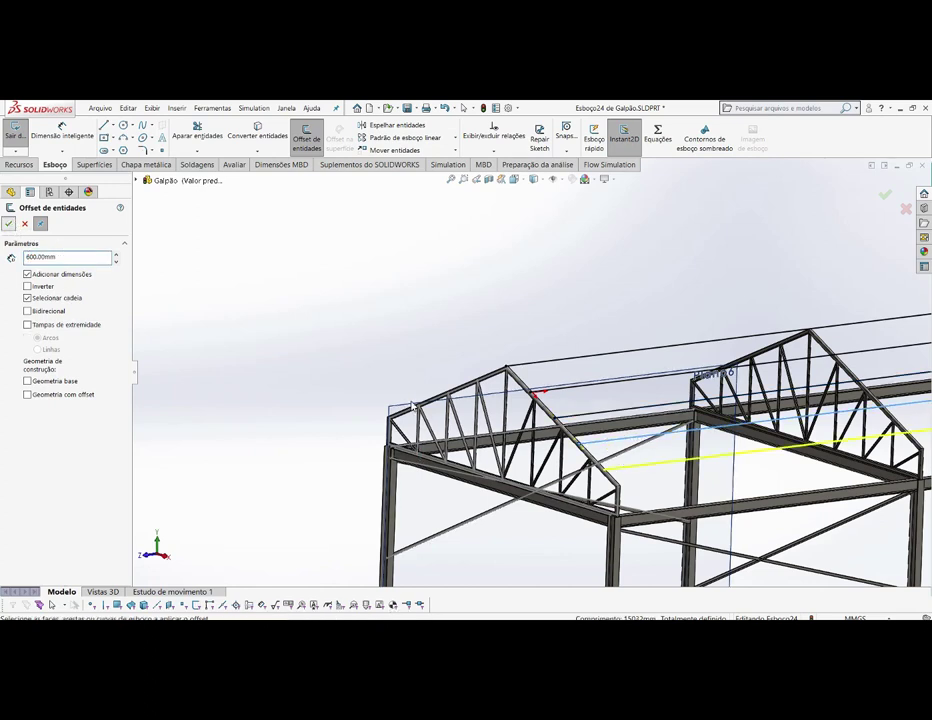
{"action": "middle_click_drag", "start_coordinate": [580, 540], "coordinate": [744, 529]}
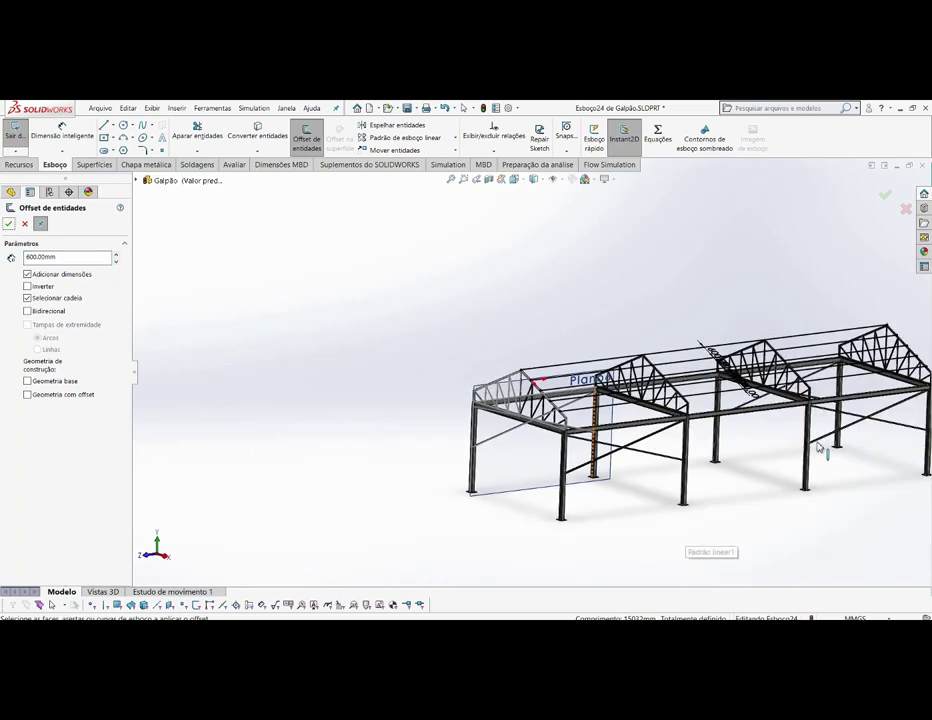
- Confirm the offsets and zoom out to see the parallel purlin lines across the frame
{"action": "scroll", "coordinate": [822, 443], "scroll_direction": "down", "scroll_amount": 2}
{"action": "scroll", "coordinate": [600, 420], "scroll_direction": "down", "scroll_amount": 3}
{"action": "scroll", "coordinate": [492, 400], "scroll_direction": "down", "scroll_amount": 3}
{"action": "scroll", "coordinate": [492, 400], "scroll_direction": "down", "scroll_amount": 1}
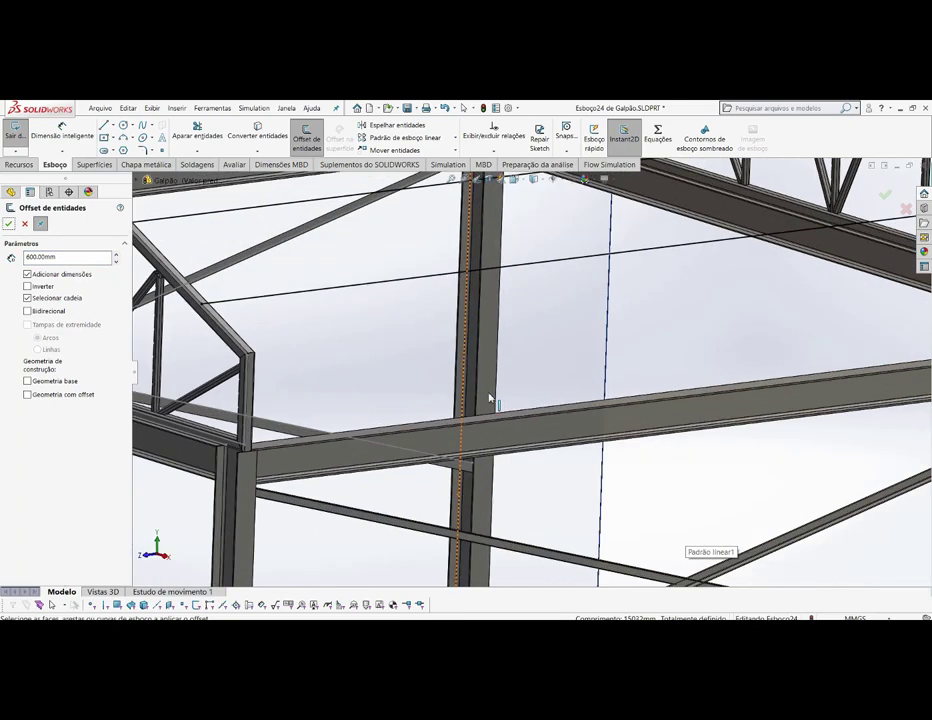
{"action": "scroll", "coordinate": [492, 400], "scroll_direction": "down", "scroll_amount": 1}
{"action": "scroll", "coordinate": [490, 398], "scroll_direction": "up", "scroll_amount": 3}
{"action": "scroll", "coordinate": [487, 395], "scroll_direction": "up", "scroll_amount": 2}
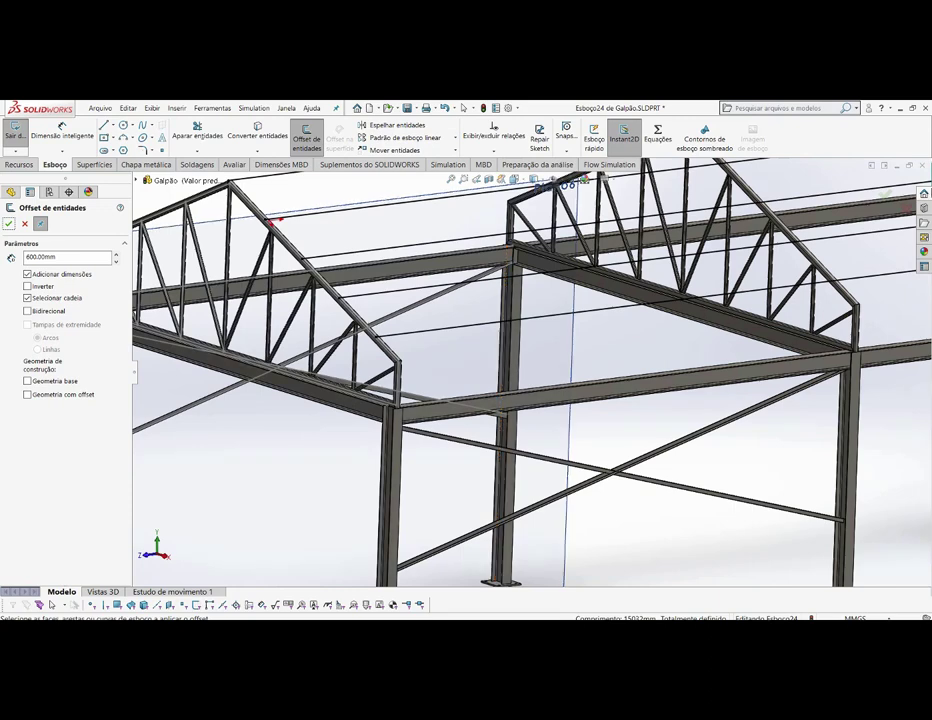
{"action": "left_click", "coordinate": [885, 195]}
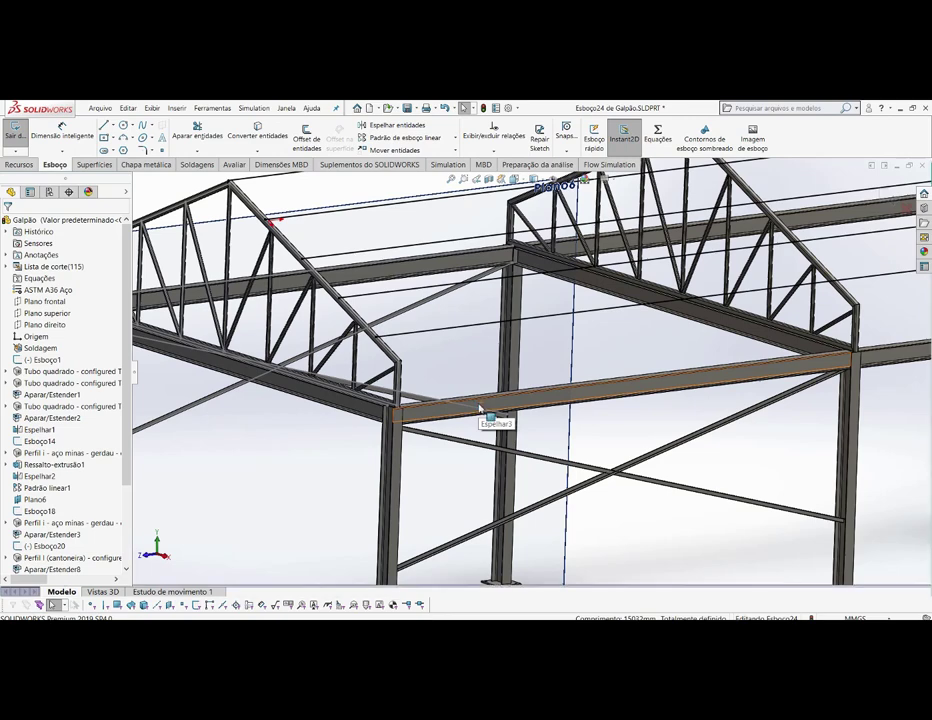
{"action": "scroll", "coordinate": [499, 333], "scroll_direction": "up", "scroll_amount": 2}
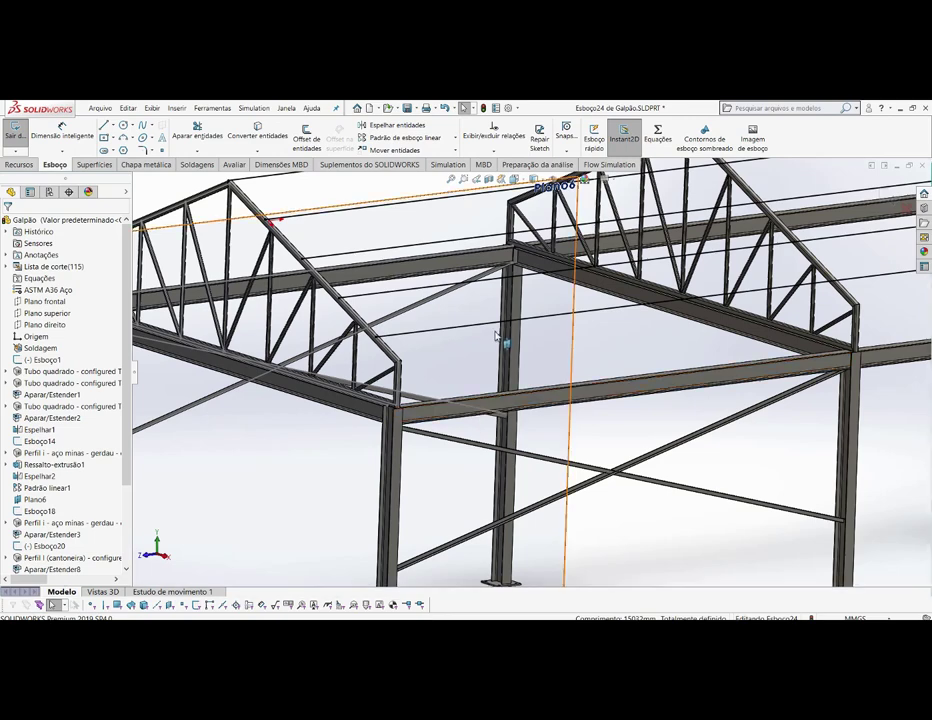
{"action": "scroll", "coordinate": [499, 333], "scroll_direction": "up", "scroll_amount": 3}
{"action": "scroll", "coordinate": [732, 266], "scroll_direction": "up", "scroll_amount": 2}
- Exit the roof sketch, fit the frame in view and orbit to the right-end truss
{"action": "key", "text": "f"}
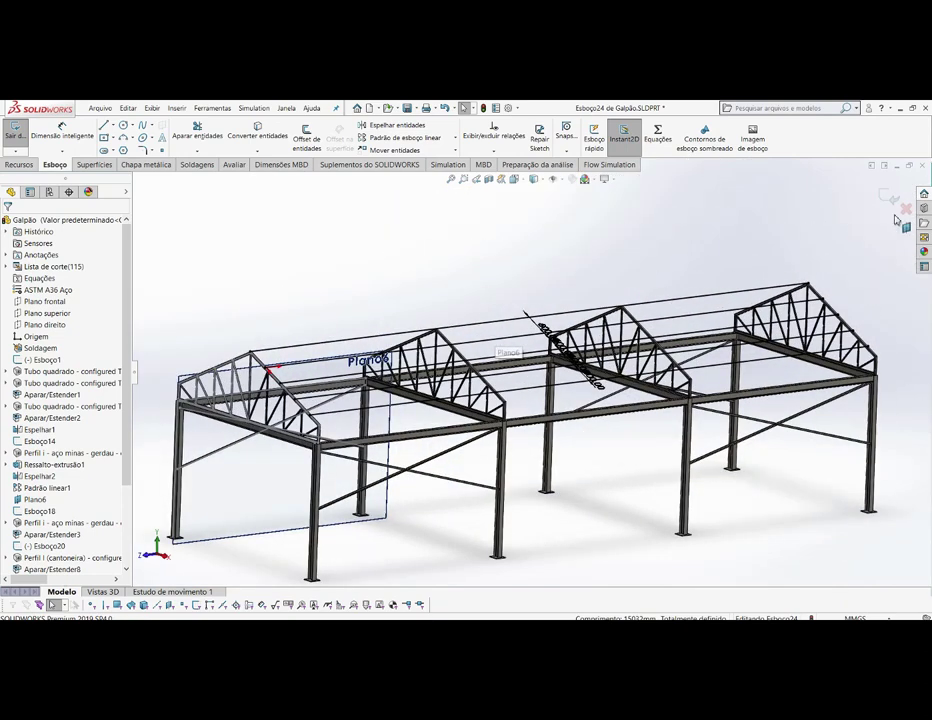
{"action": "left_click", "coordinate": [888, 197]}
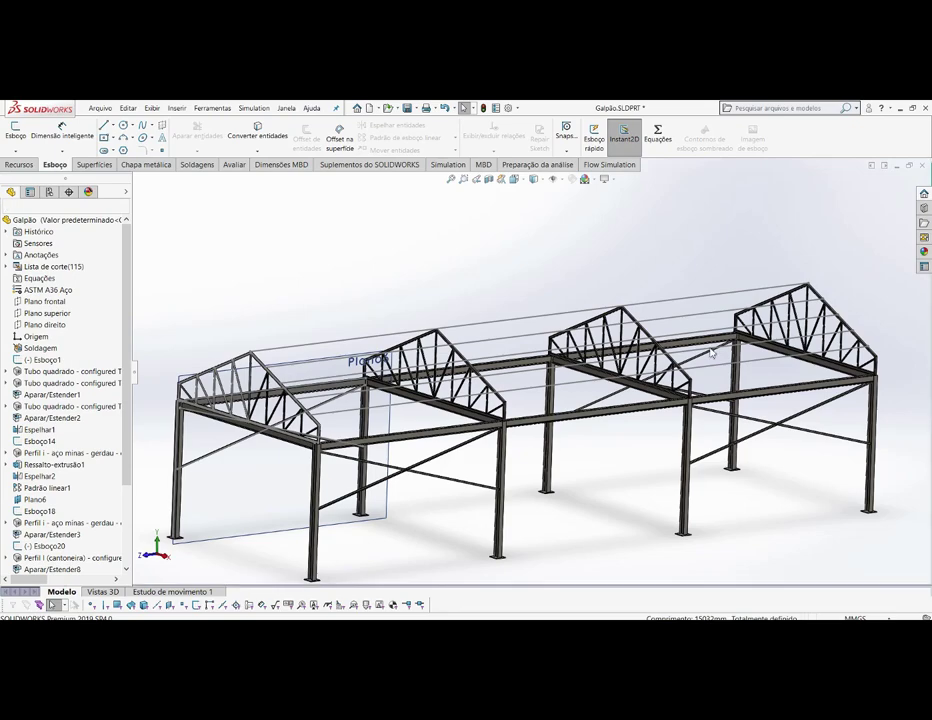
{"action": "scroll", "coordinate": [598, 401], "scroll_direction": "down", "scroll_amount": 2}
{"action": "mouse_move", "coordinate": [517, 416]}
{"action": "middle_mouse_down"}
{"action": "mouse_move", "coordinate": [581, 432]}
{"action": "mouse_move", "coordinate": [521, 420]}
{"action": "mouse_move", "coordinate": [530, 432]}
{"action": "middle_mouse_up"}
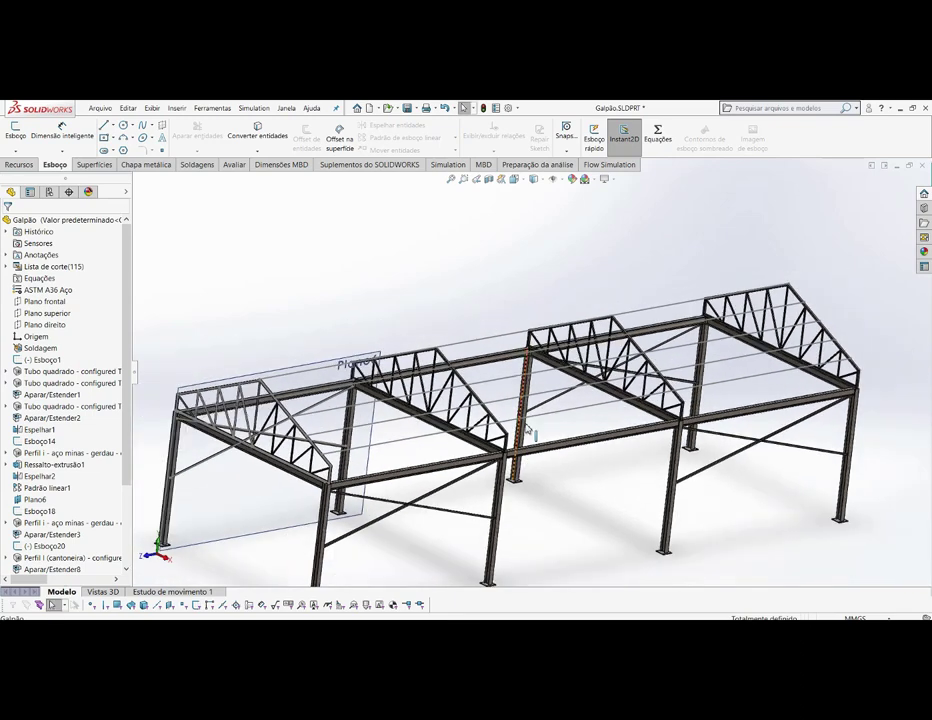
{"action": "scroll", "coordinate": [366, 450], "scroll_direction": "down", "scroll_amount": 3}
{"action": "scroll", "coordinate": [280, 378], "scroll_direction": "down", "scroll_amount": 3}
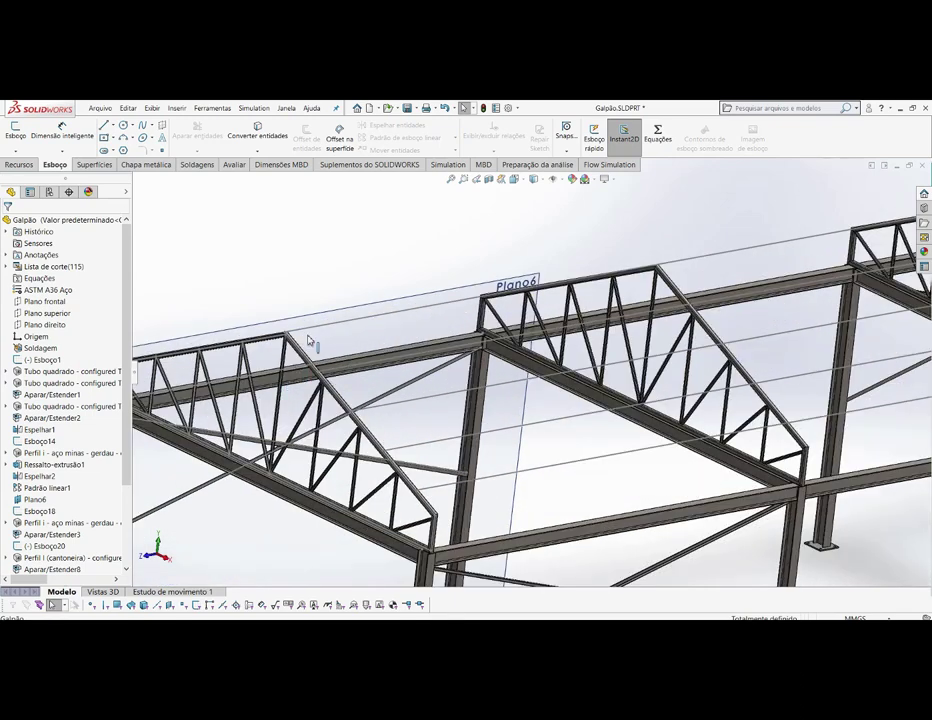
{"action": "scroll", "coordinate": [309, 341], "scroll_direction": "down", "scroll_amount": 2}
{"action": "scroll", "coordinate": [370, 355], "scroll_direction": "down", "scroll_amount": 2}
{"action": "scroll", "coordinate": [370, 355], "scroll_direction": "down", "scroll_amount": 2}
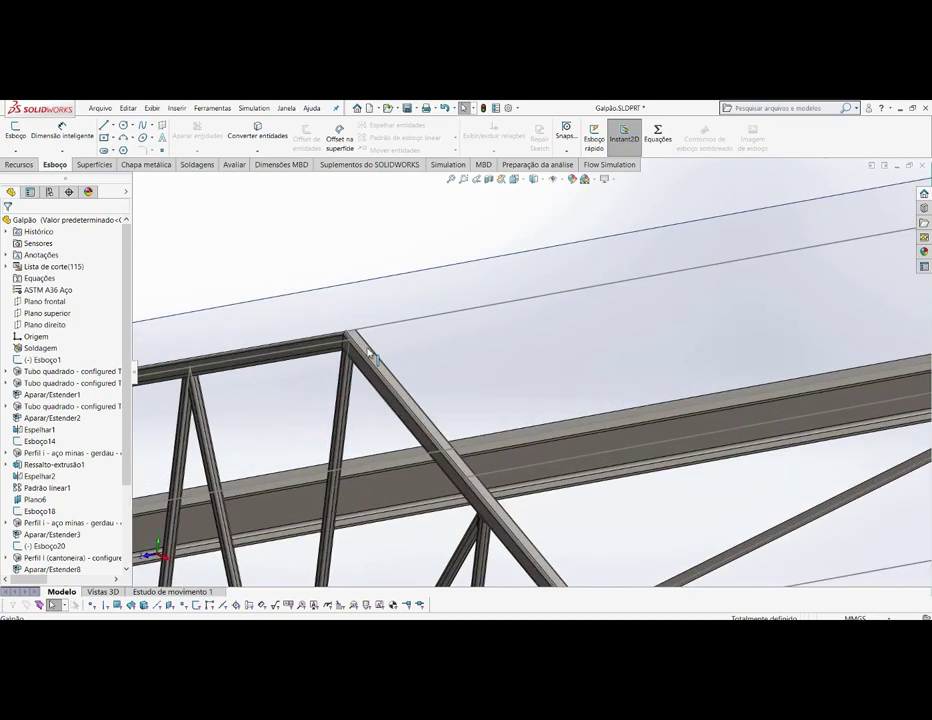
{"action": "scroll", "coordinate": [370, 355], "scroll_direction": "down", "scroll_amount": 1}
{"action": "scroll", "coordinate": [375, 350], "scroll_direction": "down", "scroll_amount": 2}
{"action": "scroll", "coordinate": [405, 348], "scroll_direction": "down", "scroll_amount": 3}
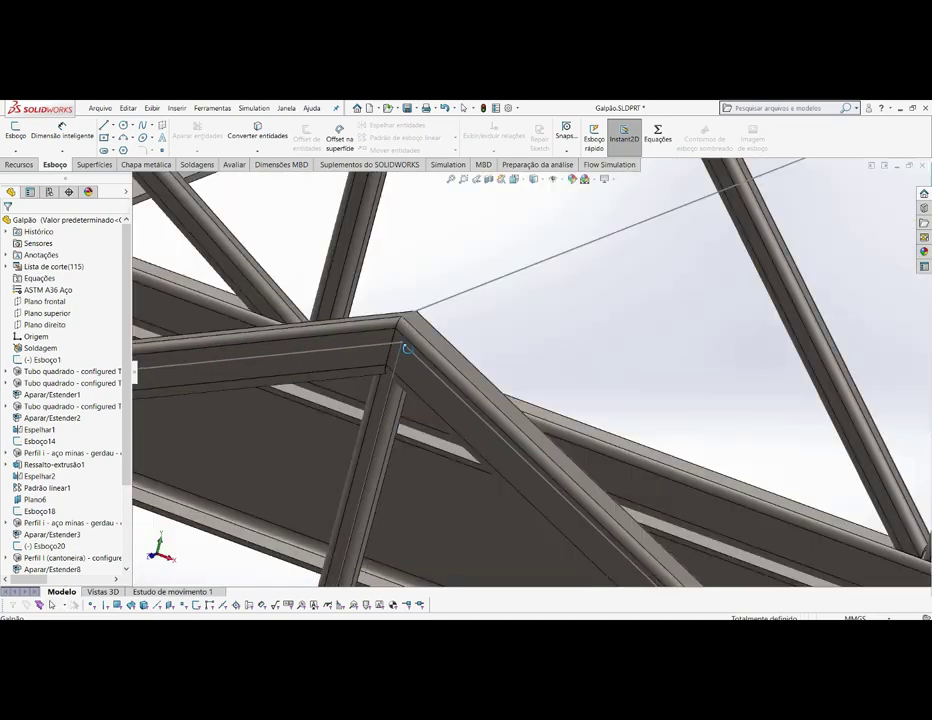
{"action": "mouse_move", "coordinate": [407, 348]}
{"action": "middle_mouse_down"}
{"action": "mouse_move", "coordinate": [416, 333]}
{"action": "mouse_move", "coordinate": [437, 329]}
{"action": "mouse_move", "coordinate": [416, 322]}
{"action": "mouse_move", "coordinate": [406, 339]}
{"action": "middle_mouse_up"}
- Zoom in and select the Tubo quadrado member at the truss end
{"action": "scroll", "coordinate": [408, 343], "scroll_direction": "up", "scroll_amount": 2}
{"action": "scroll", "coordinate": [412, 352], "scroll_direction": "up", "scroll_amount": 2}
{"action": "scroll", "coordinate": [413, 363], "scroll_direction": "up", "scroll_amount": 2}
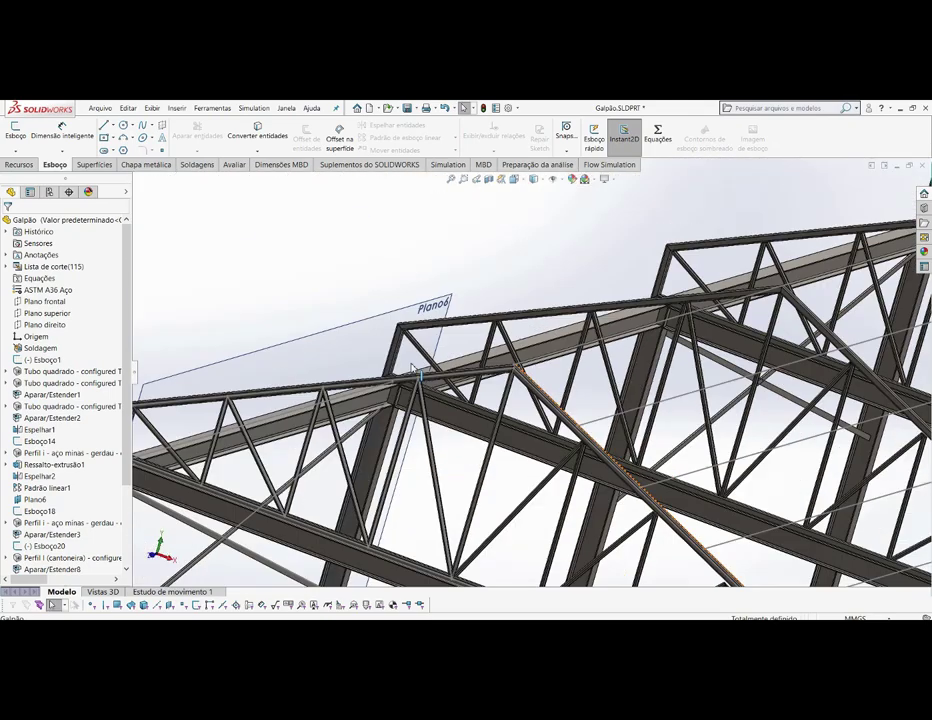
{"action": "scroll", "coordinate": [598, 388], "scroll_direction": "up", "scroll_amount": 3}
{"action": "scroll", "coordinate": [598, 388], "scroll_direction": "down", "scroll_amount": 3}
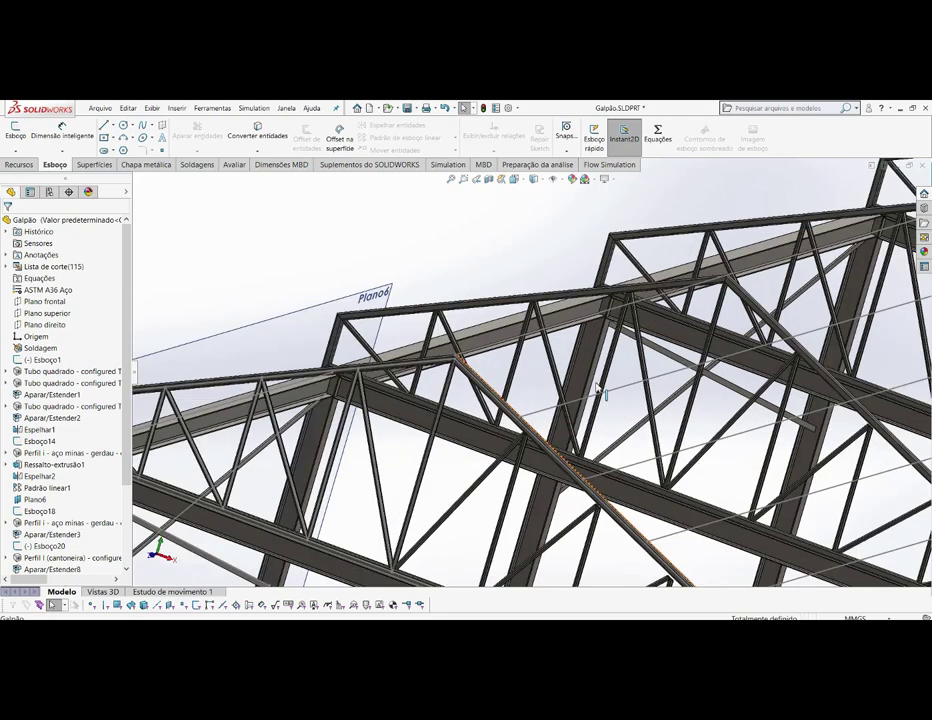
{"action": "scroll", "coordinate": [598, 390], "scroll_direction": "down", "scroll_amount": 1}
{"action": "scroll", "coordinate": [594, 390], "scroll_direction": "down", "scroll_amount": 1}
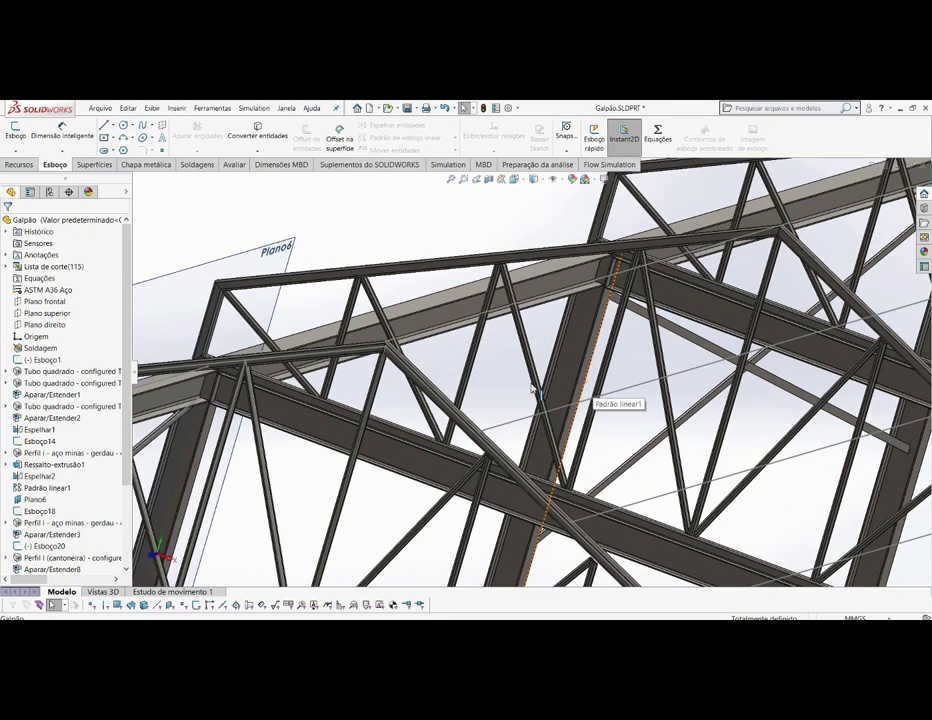
{"action": "scroll", "coordinate": [527, 393], "scroll_direction": "up", "scroll_amount": 1}
{"action": "scroll", "coordinate": [580, 430], "scroll_direction": "up", "scroll_amount": 2}
{"action": "scroll", "coordinate": [631, 462], "scroll_direction": "up", "scroll_amount": 1}
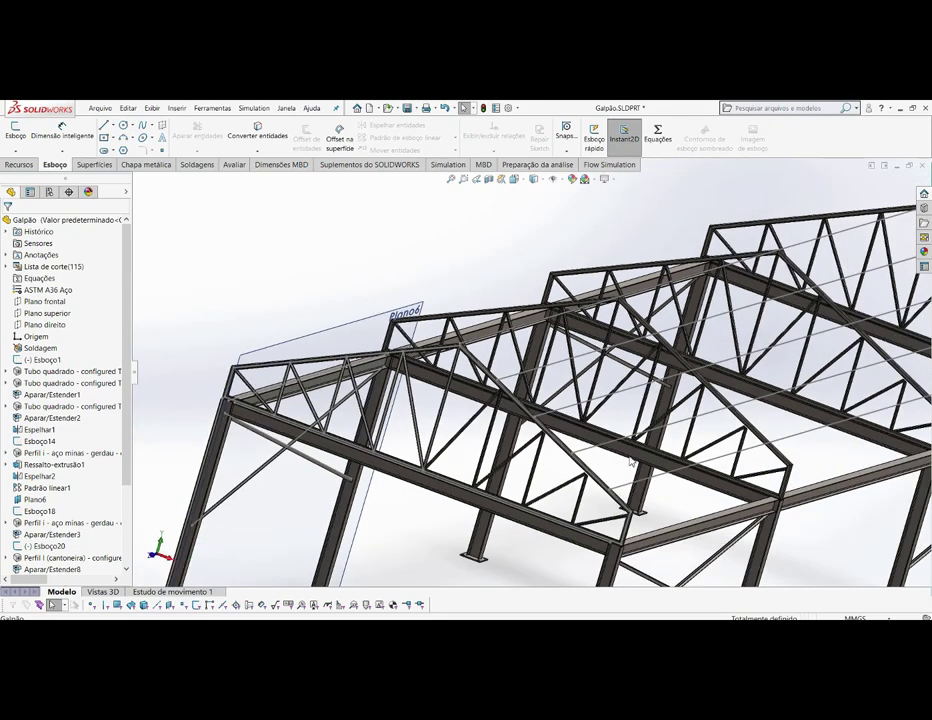
{"action": "scroll", "coordinate": [738, 476], "scroll_direction": "down", "scroll_amount": 2}
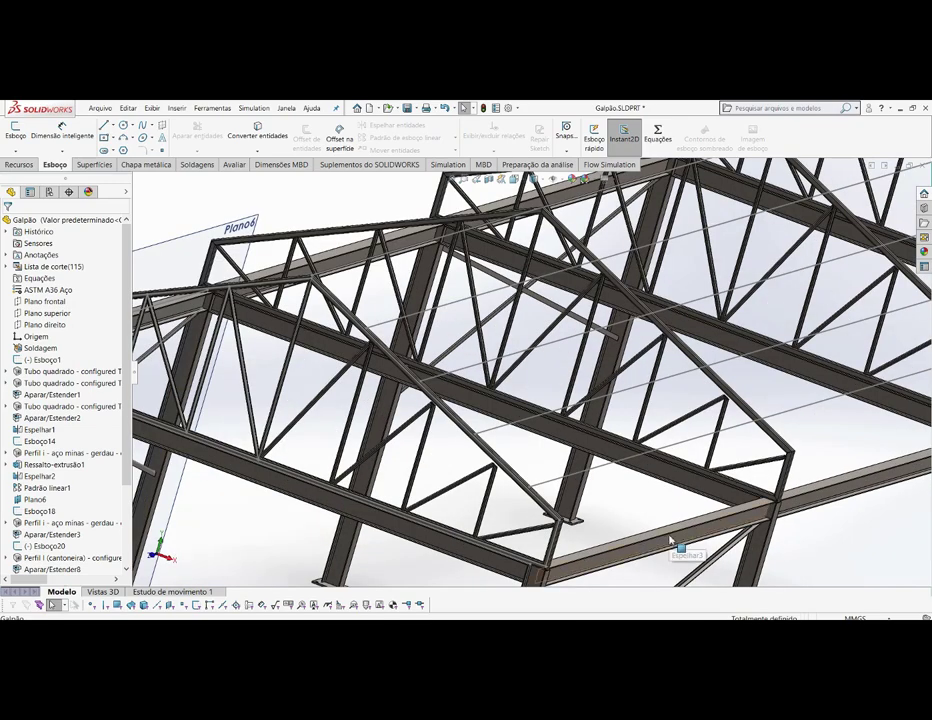
{"action": "scroll", "coordinate": [670, 540], "scroll_direction": "down", "scroll_amount": 1}
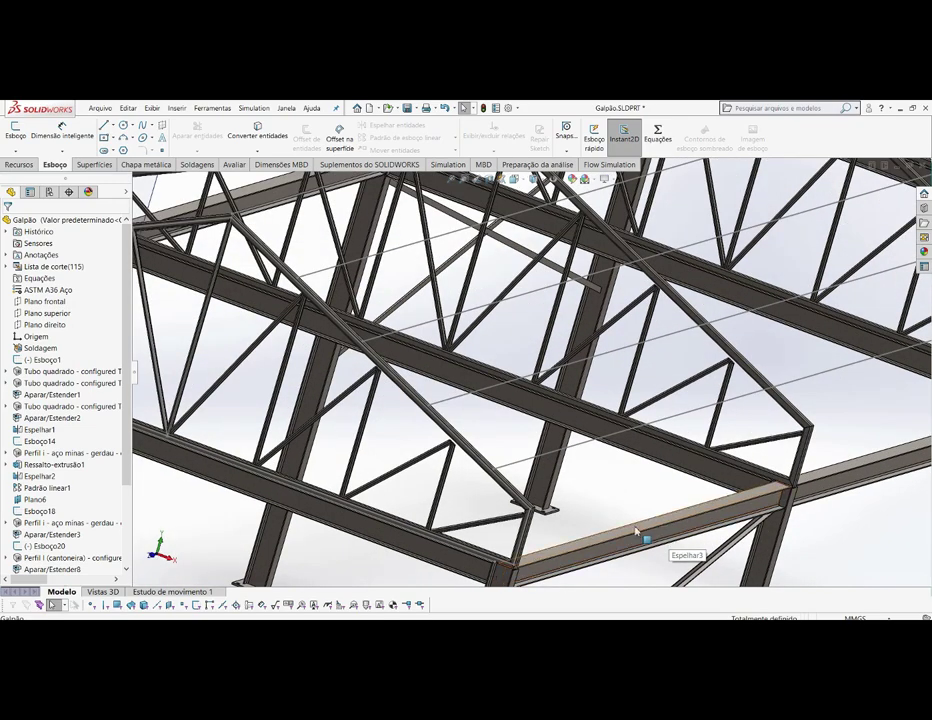
{"action": "scroll", "coordinate": [622, 541], "scroll_direction": "down", "scroll_amount": 3}
{"action": "scroll", "coordinate": [480, 480], "scroll_direction": "down", "scroll_amount": 3}
{"action": "scroll", "coordinate": [325, 465], "scroll_direction": "down", "scroll_amount": 1}
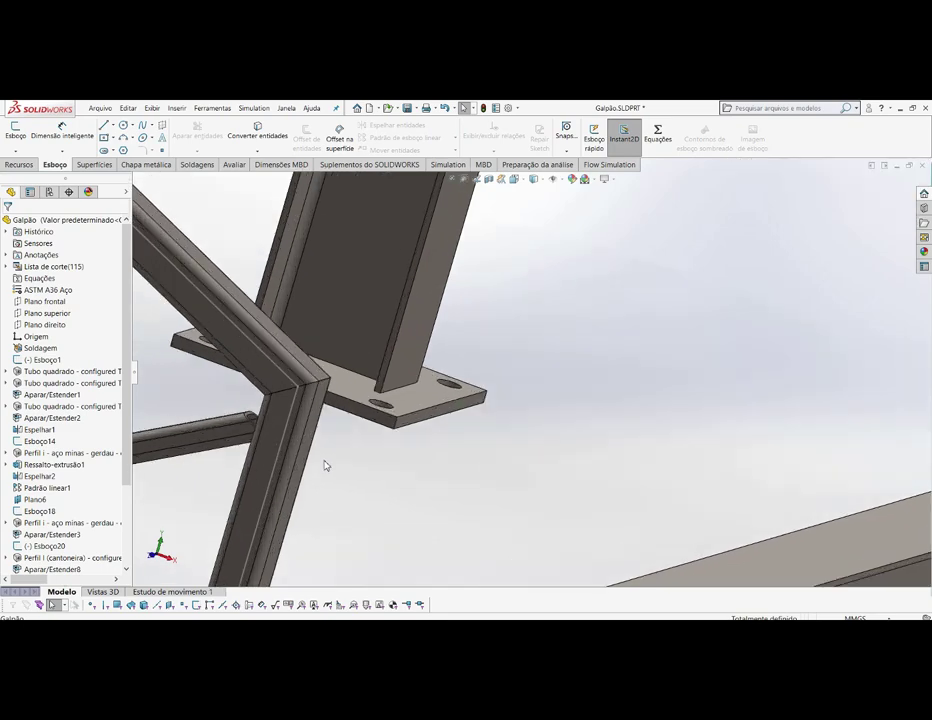
{"action": "scroll", "coordinate": [312, 422], "scroll_direction": "down", "scroll_amount": 2}
{"action": "scroll", "coordinate": [300, 410], "scroll_direction": "down", "scroll_amount": 1}
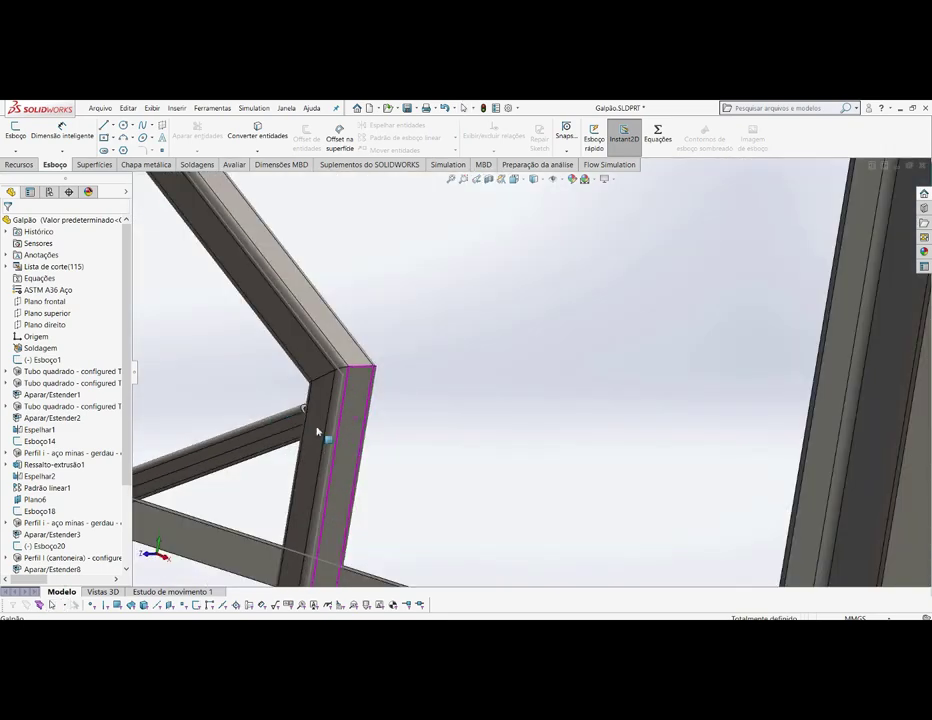
{"action": "left_click", "coordinate": [356, 444]}
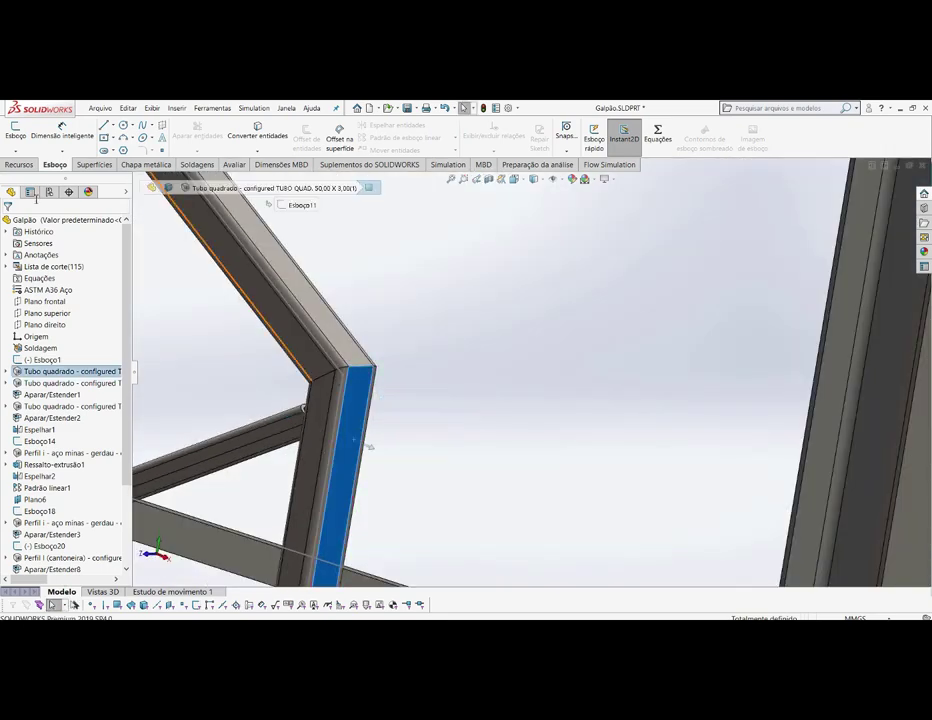
- Start a sketch line at the first truss's top corner and zoom toward the far truss
{"action": "left_click", "coordinate": [104, 126]}
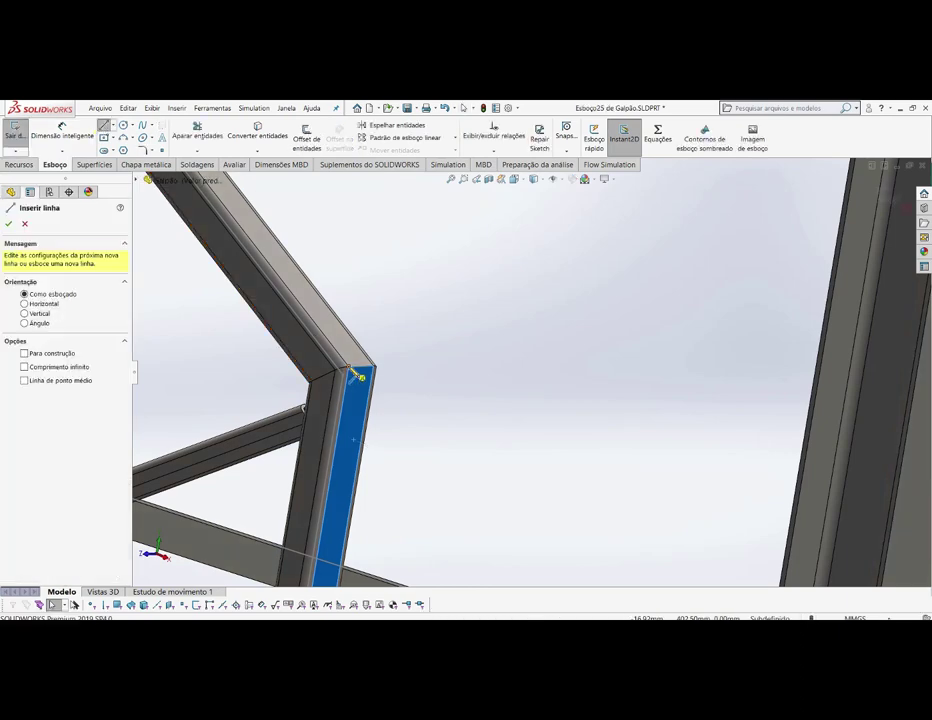
{"action": "left_click", "coordinate": [357, 375]}
{"action": "middle_click_drag", "start_coordinate": [360, 382], "coordinate": [365, 392]}
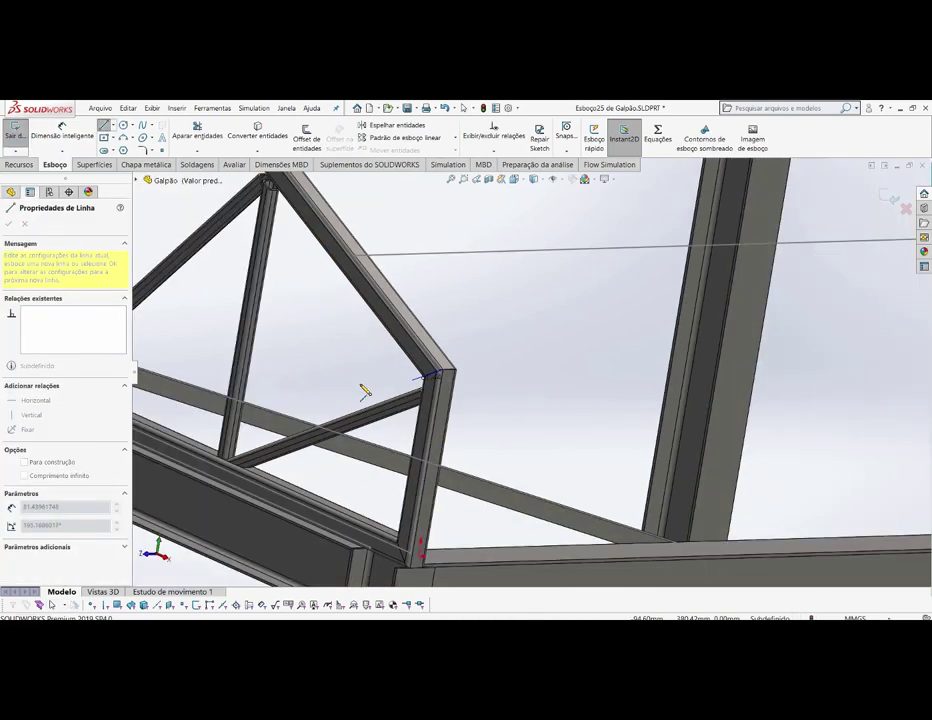
{"action": "scroll", "coordinate": [365, 391], "scroll_direction": "up", "scroll_amount": 2}
{"action": "scroll", "coordinate": [365, 391], "scroll_direction": "up", "scroll_amount": 3}
{"action": "scroll", "coordinate": [365, 391], "scroll_direction": "up", "scroll_amount": 3}
{"action": "scroll", "coordinate": [365, 391], "scroll_direction": "up", "scroll_amount": 2}
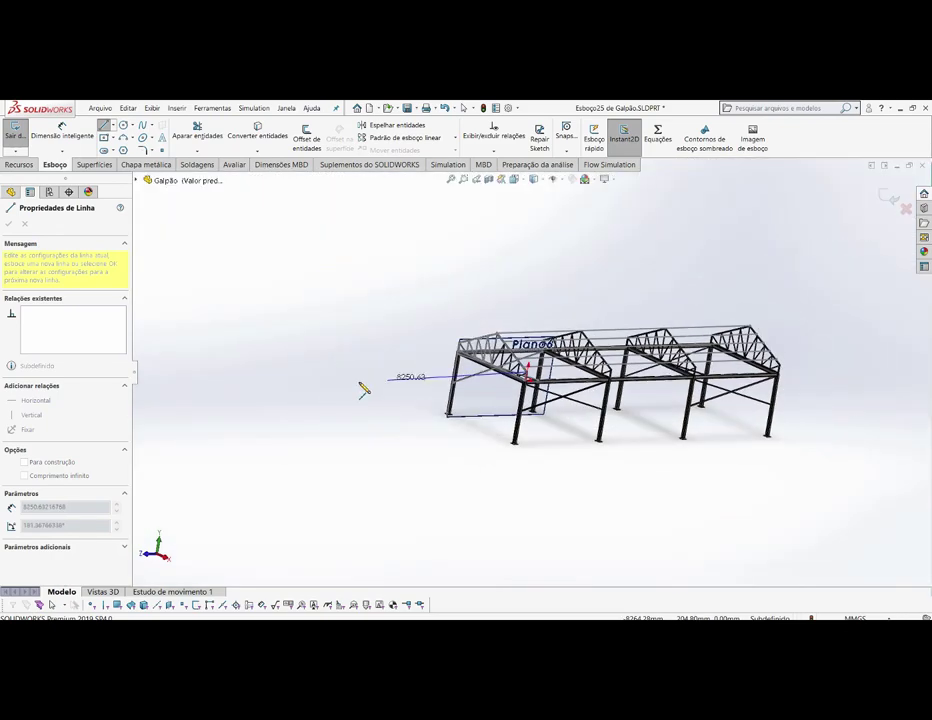
{"action": "scroll", "coordinate": [700, 362], "scroll_direction": "down", "scroll_amount": 3}
{"action": "scroll", "coordinate": [680, 450], "scroll_direction": "down", "scroll_amount": 2}
{"action": "scroll", "coordinate": [635, 515], "scroll_direction": "down", "scroll_amount": 2}
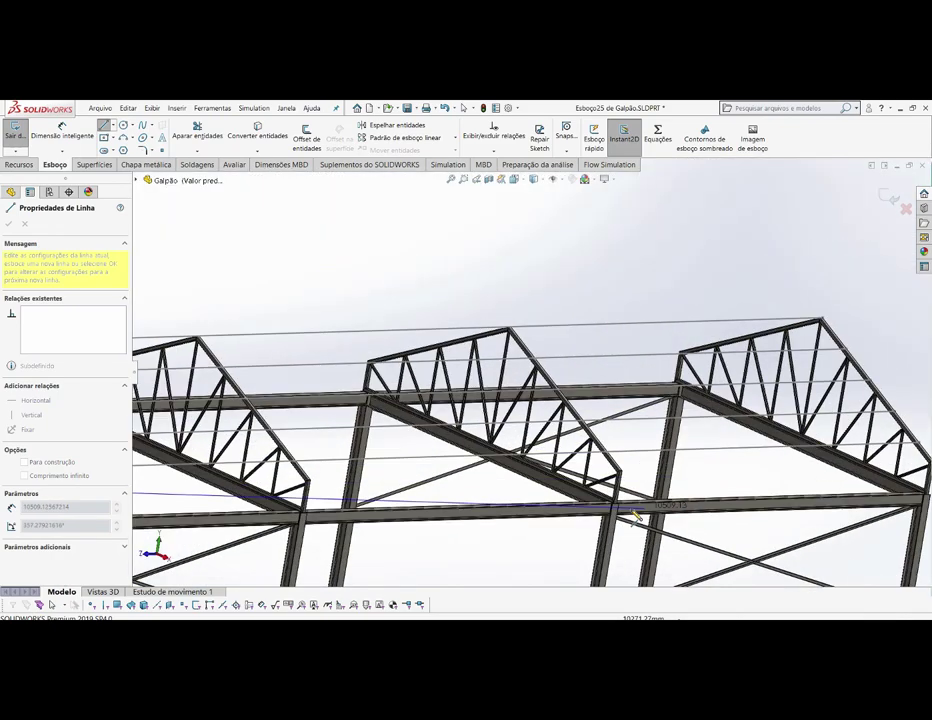
{"action": "scroll", "coordinate": [630, 510], "scroll_direction": "down", "scroll_amount": 3}
{"action": "scroll", "coordinate": [760, 470], "scroll_direction": "up", "scroll_amount": 3}
{"action": "scroll", "coordinate": [912, 420], "scroll_direction": "down", "scroll_amount": 3}
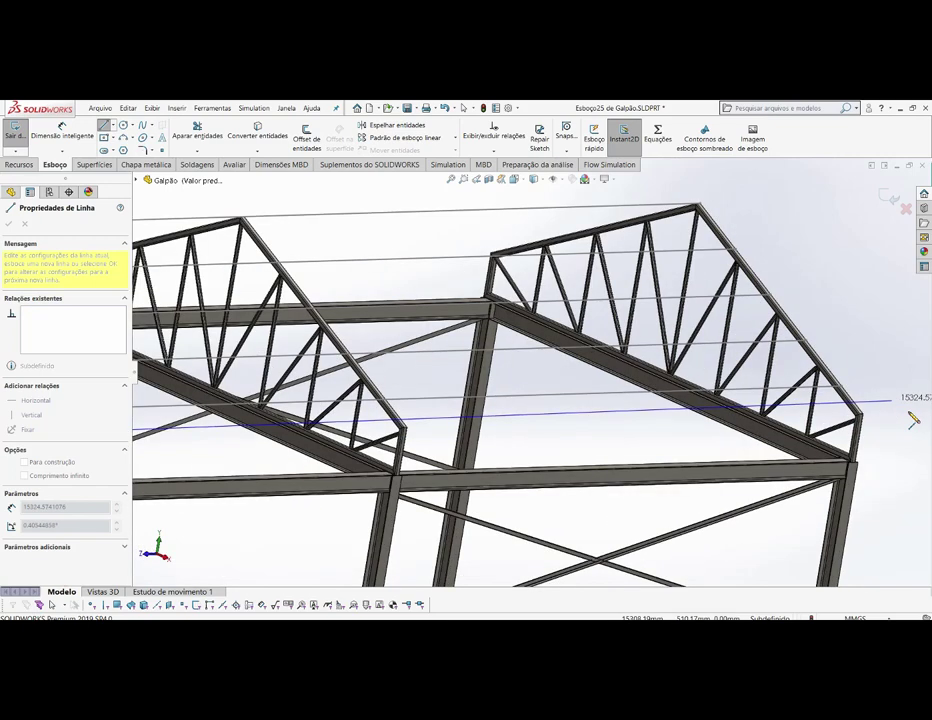
{"action": "scroll", "coordinate": [913, 421], "scroll_direction": "down", "scroll_amount": 3}
{"action": "scroll", "coordinate": [801, 427], "scroll_direction": "down", "scroll_amount": 3}
{"action": "scroll", "coordinate": [786, 416], "scroll_direction": "down", "scroll_amount": 3}
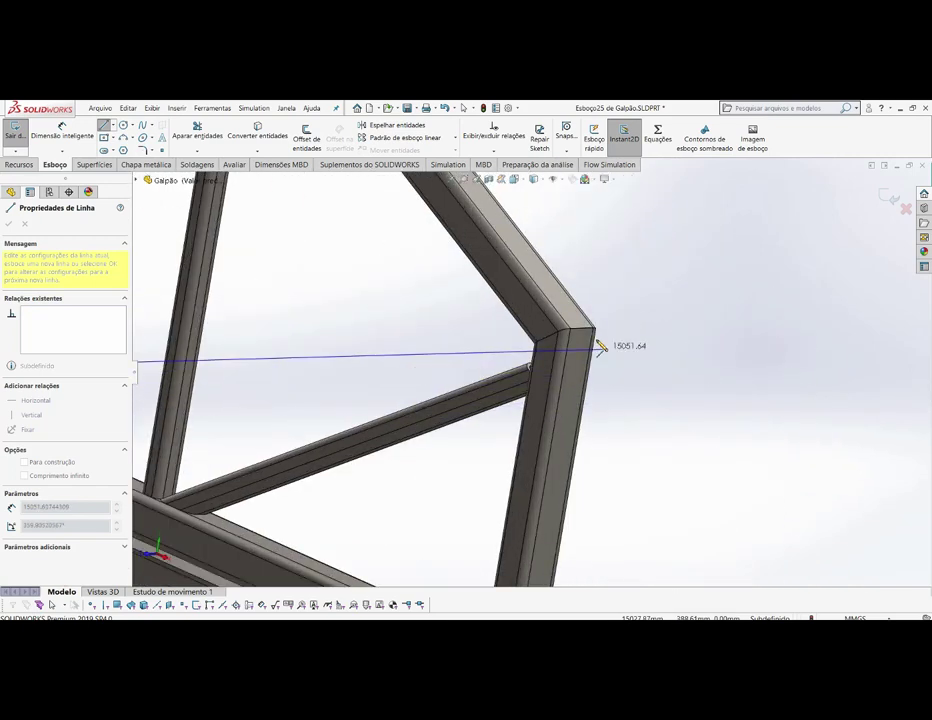
{"action": "scroll", "coordinate": [598, 340], "scroll_direction": "down", "scroll_amount": 1}
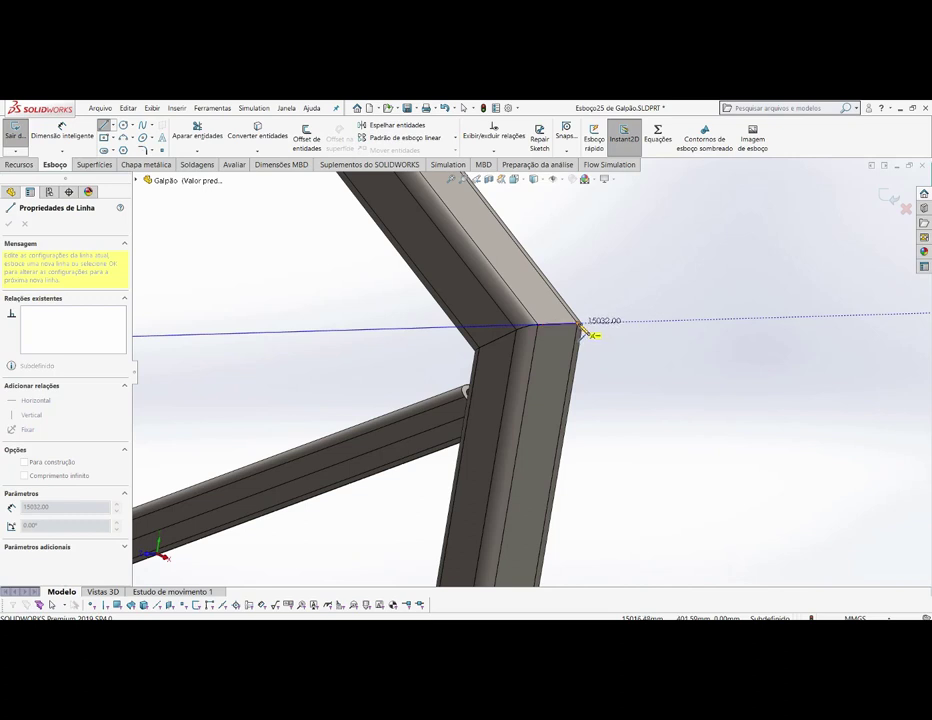
- End the horizontal 15032 mm line at the far truss corner and close the sketch
{"action": "left_click", "coordinate": [590, 332]}
{"action": "right_click", "coordinate": [593, 335]}
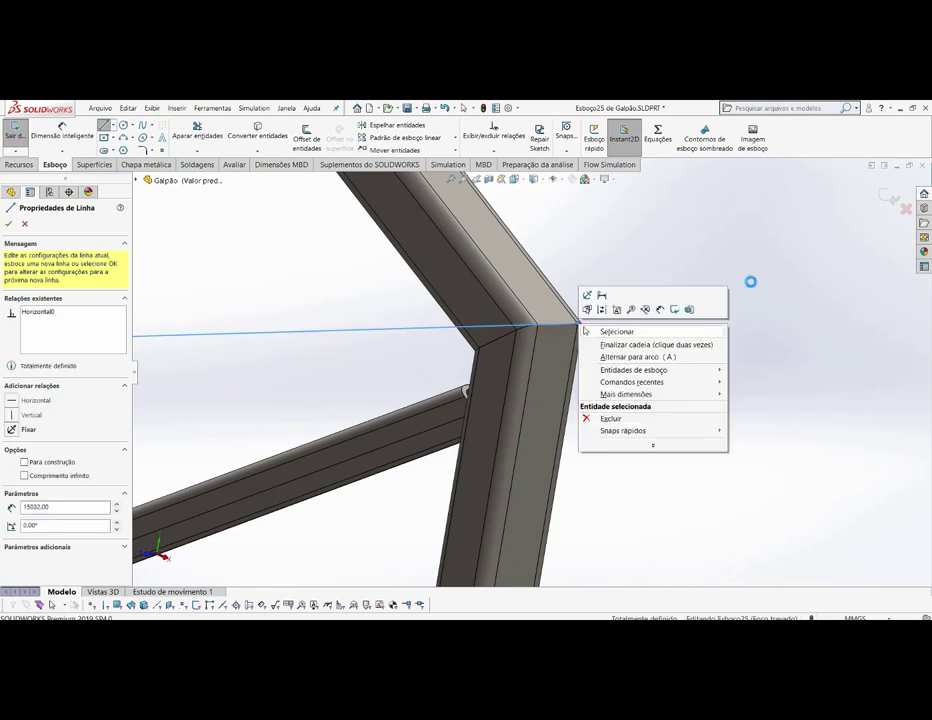
{"action": "key", "text": "Escape"}
{"action": "key", "text": "Escape"}
{"action": "left_click", "coordinate": [889, 196]}
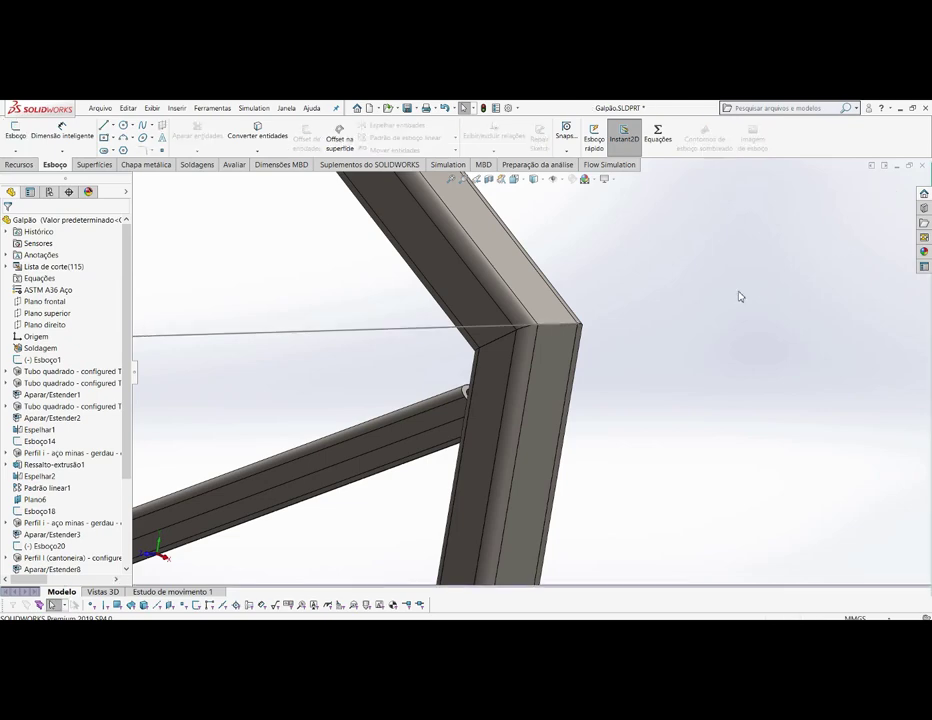
- Open sketch Esboço26 on the end truss's sloped Tubo quadrado top chord with Line active
{"action": "scroll", "coordinate": [740, 296], "scroll_direction": "up", "scroll_amount": 3}
{"action": "scroll", "coordinate": [745, 297], "scroll_direction": "up", "scroll_amount": 1}
{"action": "scroll", "coordinate": [747, 301], "scroll_direction": "up", "scroll_amount": 2}
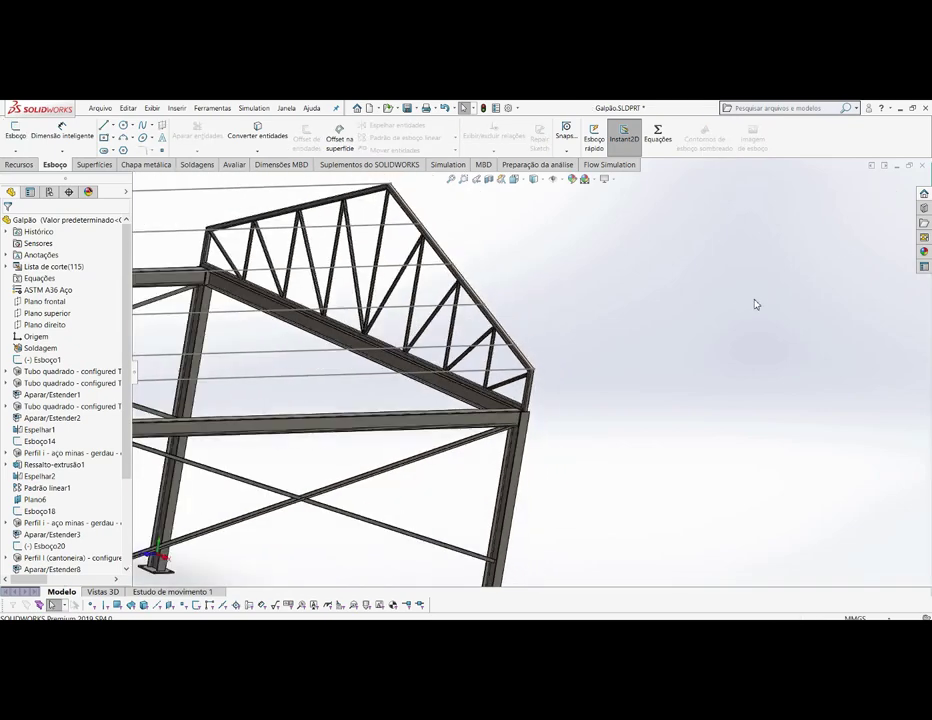
{"action": "scroll", "coordinate": [755, 306], "scroll_direction": "up", "scroll_amount": 1}
{"action": "scroll", "coordinate": [759, 310], "scroll_direction": "up", "scroll_amount": 2}
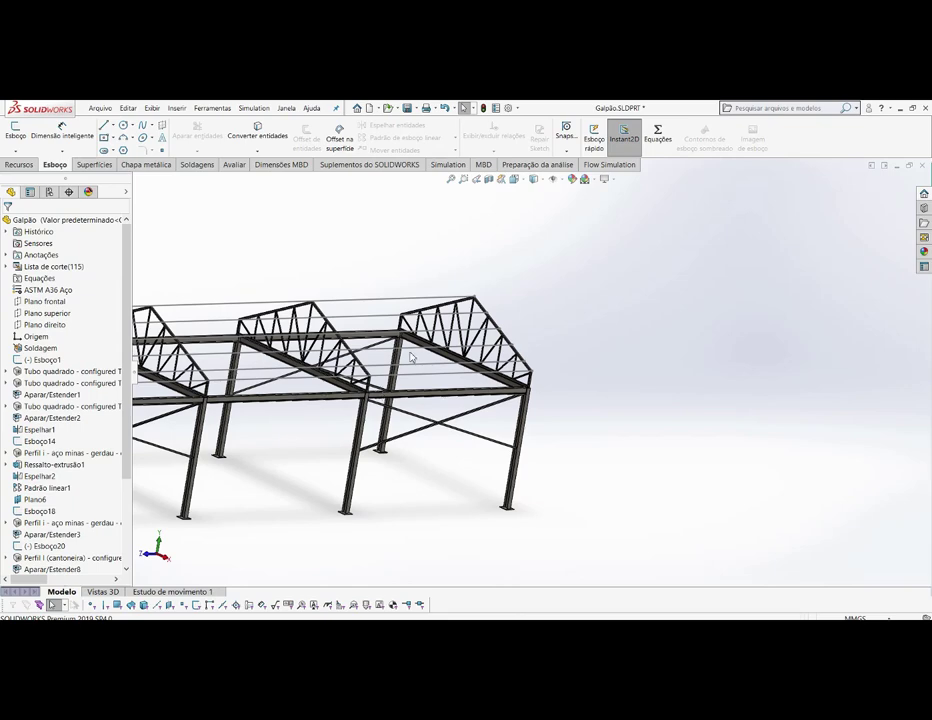
{"action": "middle_click_drag", "start_coordinate": [410, 357], "coordinate": [396, 395]}
{"action": "scroll", "coordinate": [216, 266], "scroll_direction": "down", "scroll_amount": 2}
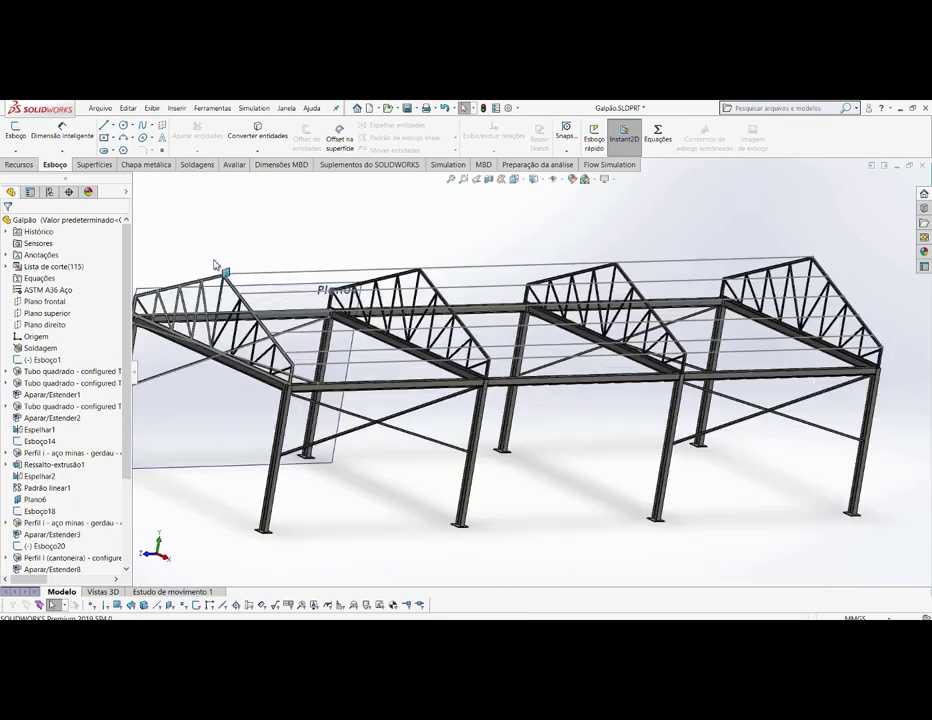
{"action": "scroll", "coordinate": [354, 295], "scroll_direction": "down", "scroll_amount": 2}
{"action": "scroll", "coordinate": [358, 302], "scroll_direction": "down", "scroll_amount": 2}
{"action": "scroll", "coordinate": [363, 307], "scroll_direction": "down", "scroll_amount": 1}
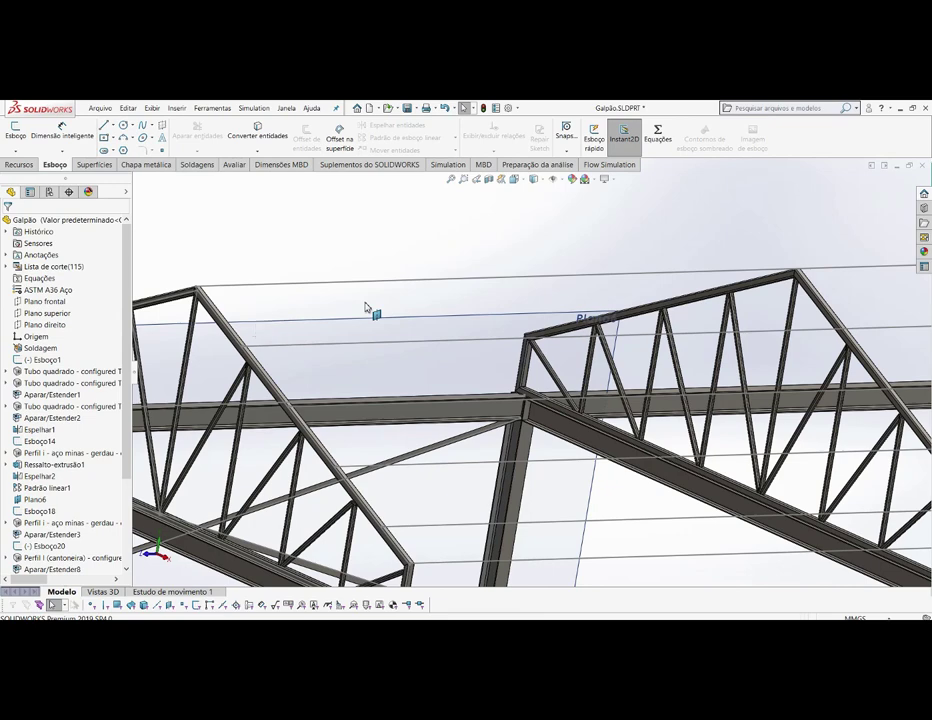
{"action": "scroll", "coordinate": [366, 307], "scroll_direction": "up", "scroll_amount": 2}
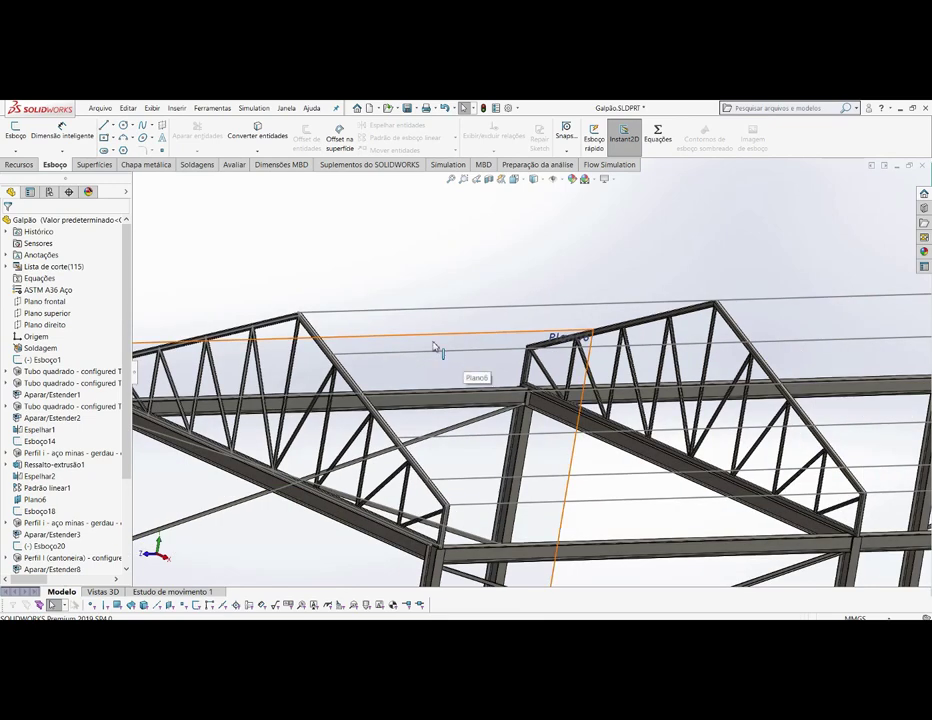
{"action": "scroll", "coordinate": [347, 362], "scroll_direction": "down", "scroll_amount": 2}
{"action": "scroll", "coordinate": [358, 335], "scroll_direction": "down", "scroll_amount": 2}
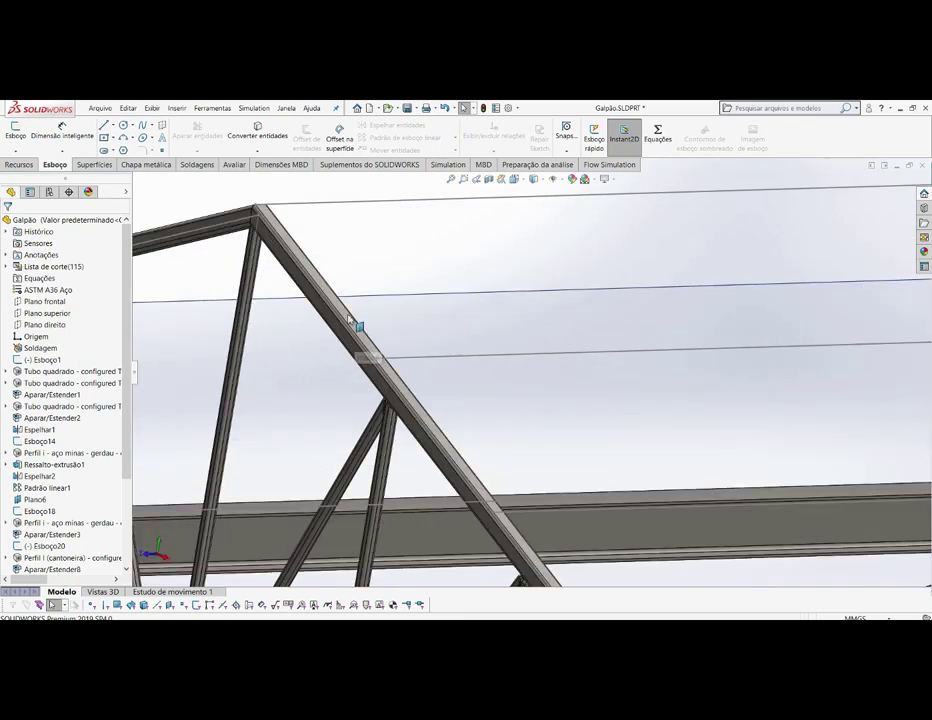
{"action": "left_click", "coordinate": [346, 319]}
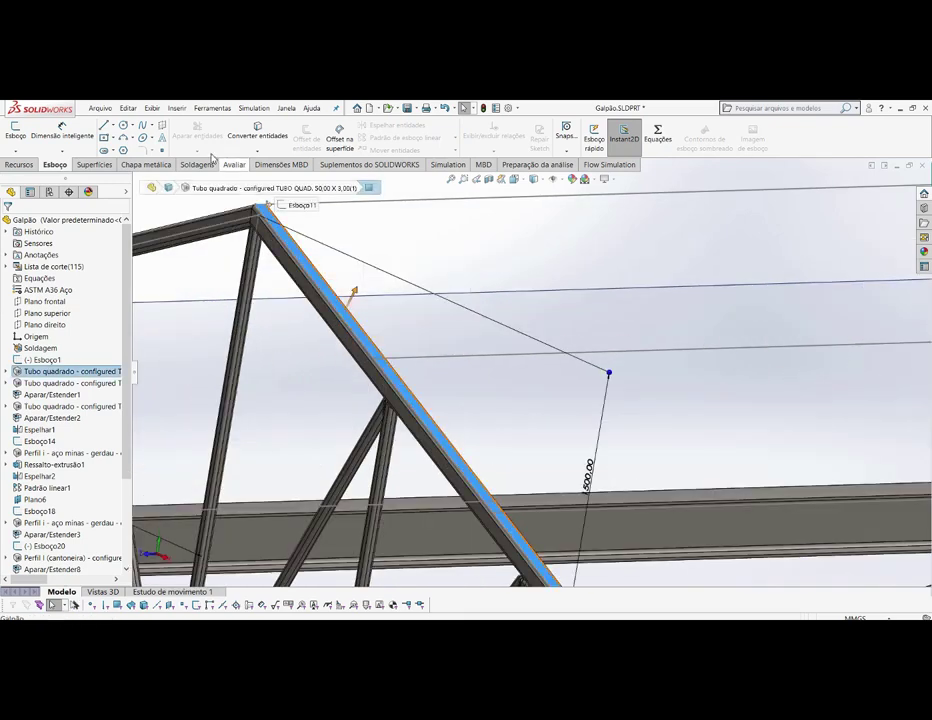
{"action": "left_click", "coordinate": [103, 126]}
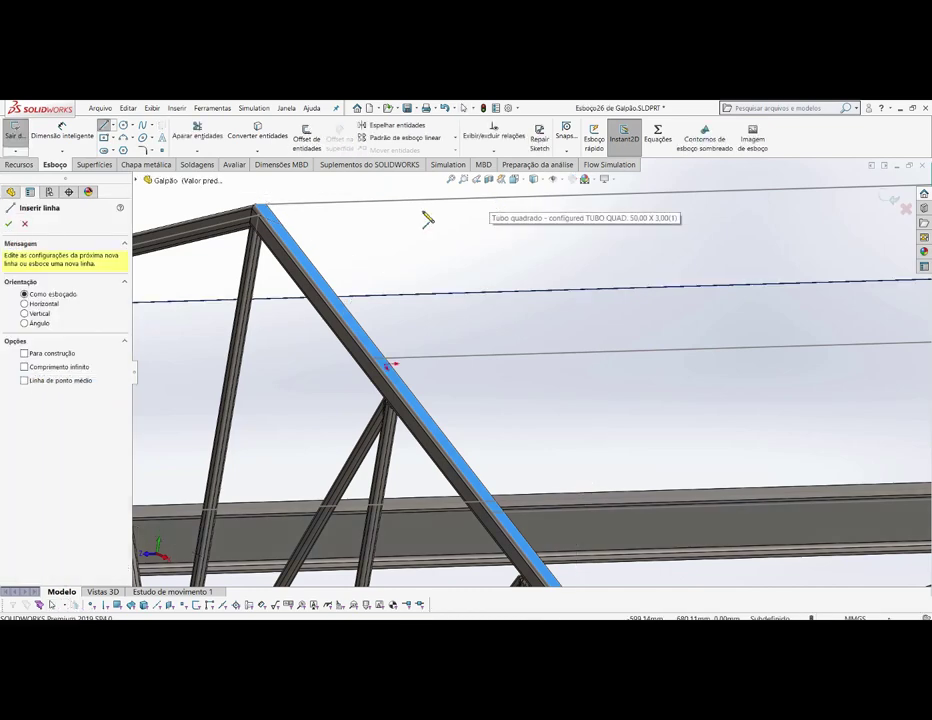
- Draw the roughly 2764.72 mm line from the chord edge to the truss's lower corner, then stop drawing
{"action": "scroll", "coordinate": [427, 219], "scroll_direction": "up", "scroll_amount": 2}
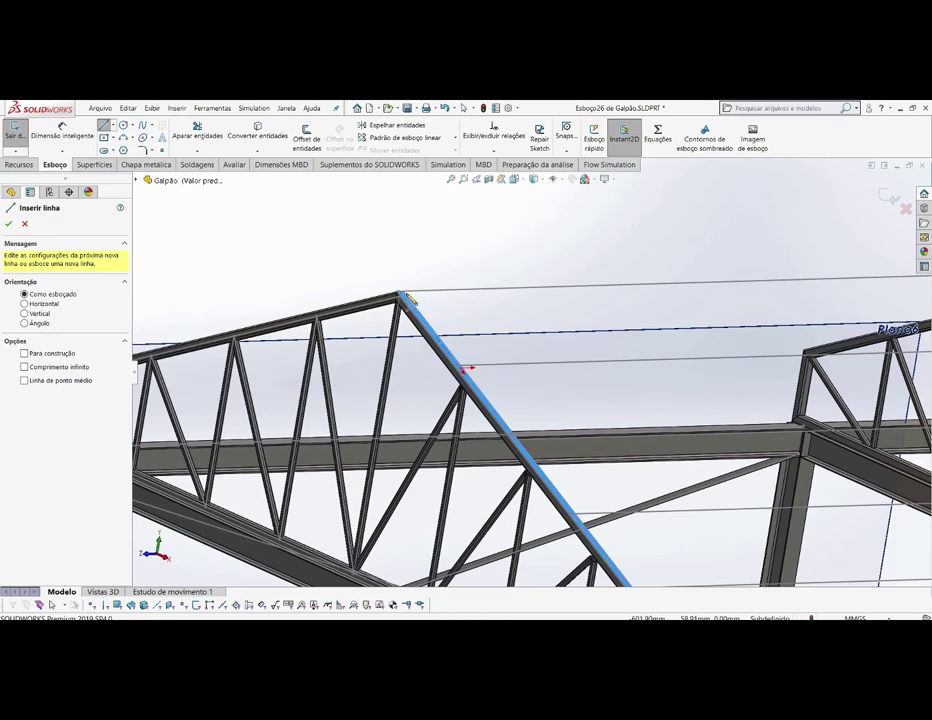
{"action": "left_click", "coordinate": [437, 328]}
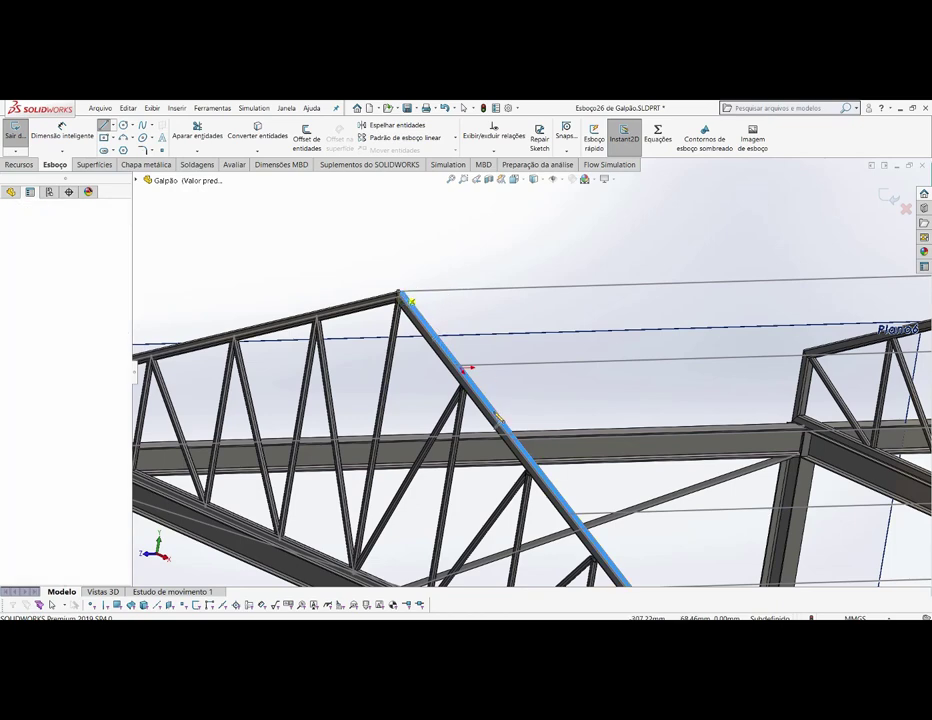
{"action": "scroll", "coordinate": [500, 355], "scroll_direction": "up", "scroll_amount": 2}
{"action": "scroll", "coordinate": [662, 583], "scroll_direction": "down", "scroll_amount": 1}
{"action": "scroll", "coordinate": [640, 555], "scroll_direction": "down", "scroll_amount": 2}
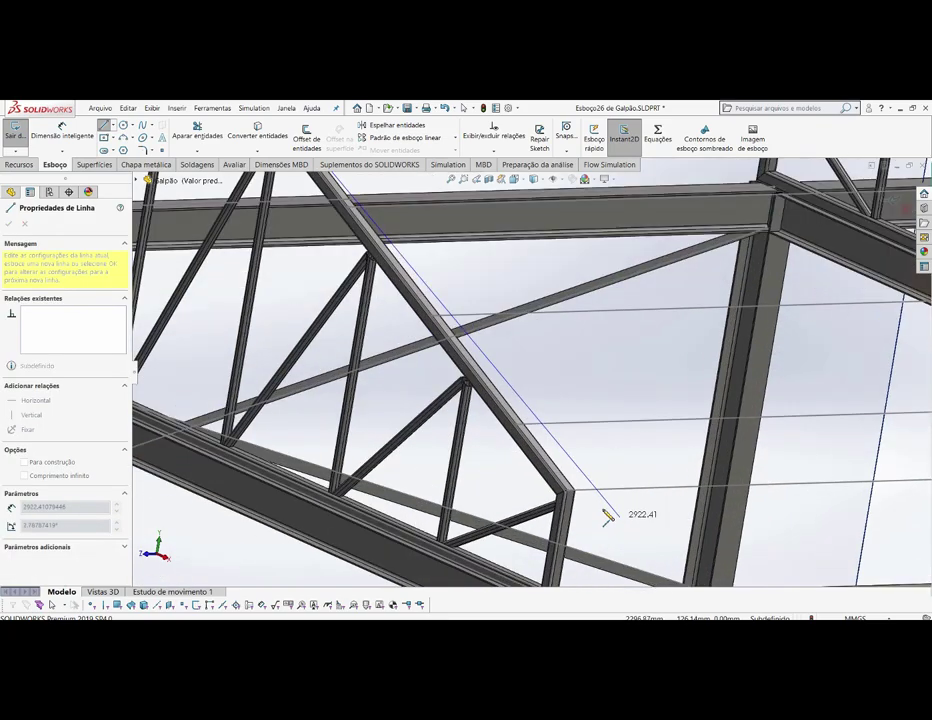
{"action": "scroll", "coordinate": [632, 512], "scroll_direction": "down", "scroll_amount": 2}
{"action": "scroll", "coordinate": [576, 476], "scroll_direction": "down", "scroll_amount": 2}
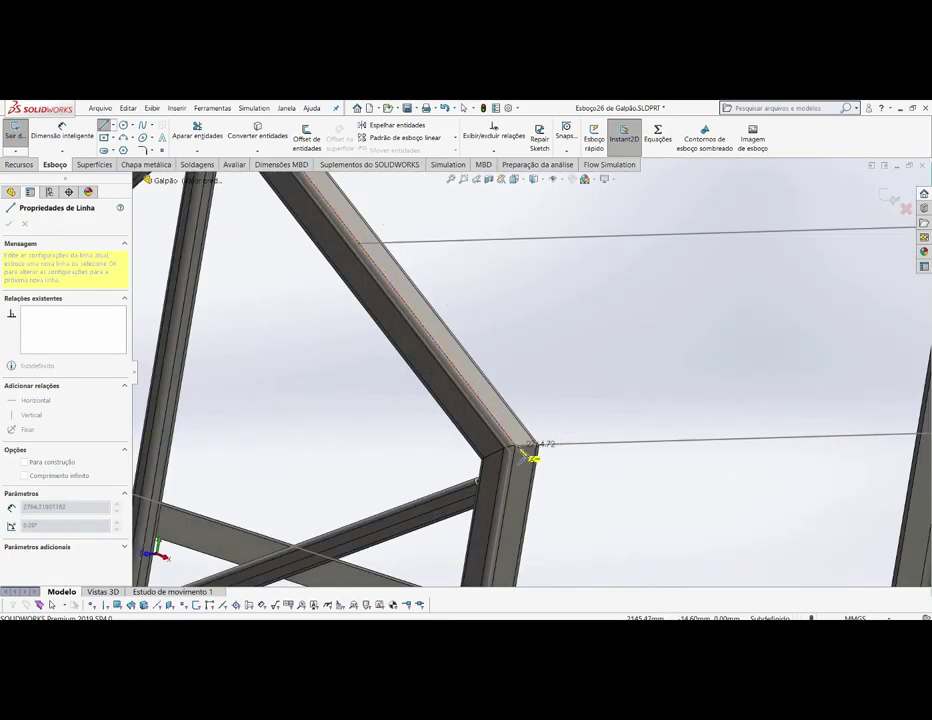
{"action": "left_click", "coordinate": [519, 448]}
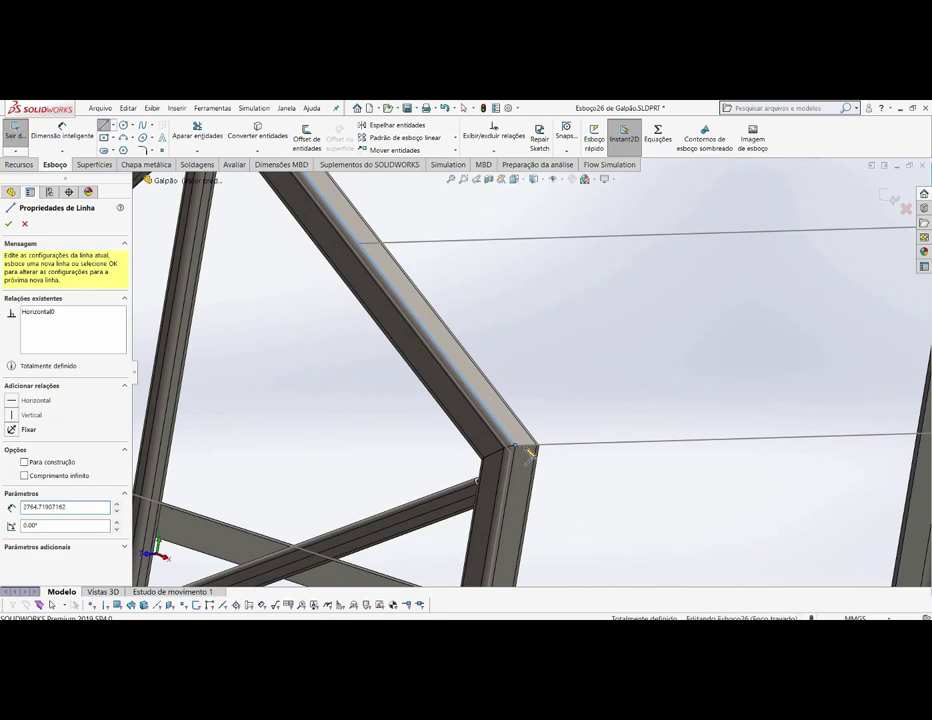
{"action": "right_click", "coordinate": [519, 448]}
{"action": "left_click", "coordinate": [549, 455]}
- Select the sloped truss chord, zoom to its apex and start the Line tool with L
{"action": "scroll", "coordinate": [512, 458], "scroll_direction": "up", "scroll_amount": 1}
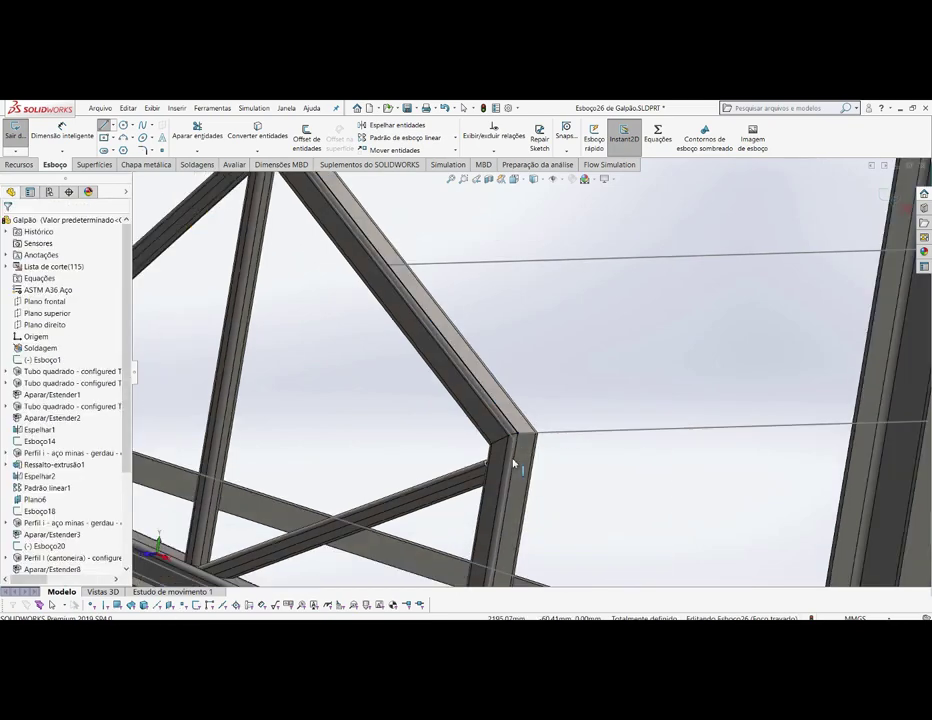
{"action": "scroll", "coordinate": [512, 460], "scroll_direction": "up", "scroll_amount": 1}
{"action": "scroll", "coordinate": [514, 460], "scroll_direction": "up", "scroll_amount": 1}
{"action": "scroll", "coordinate": [514, 460], "scroll_direction": "up", "scroll_amount": 1}
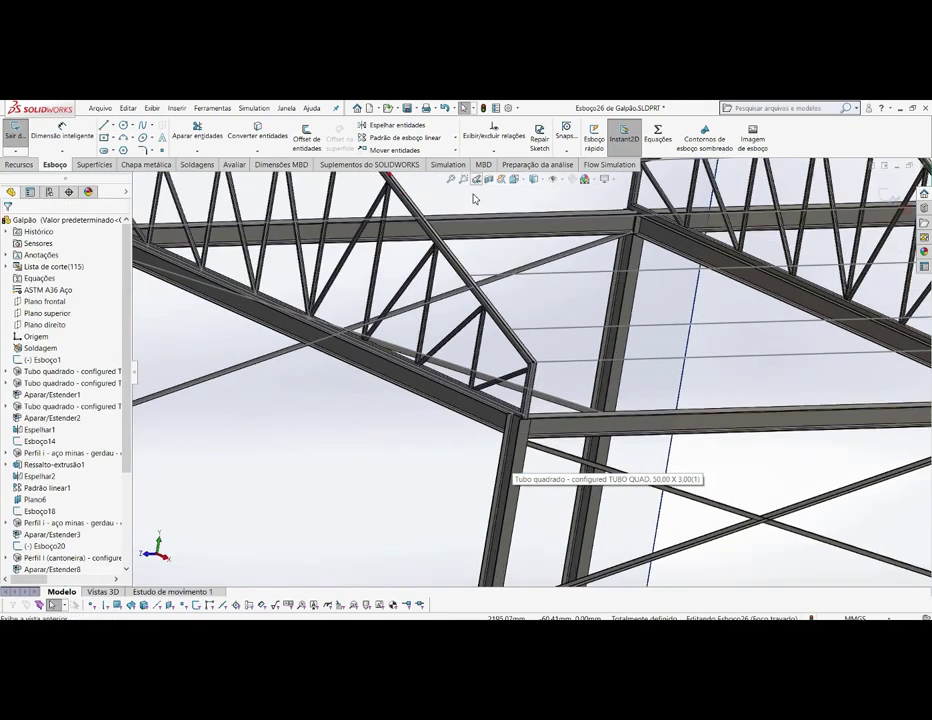
{"action": "scroll", "coordinate": [470, 262], "scroll_direction": "up", "scroll_amount": 3}
{"action": "scroll", "coordinate": [472, 270], "scroll_direction": "down", "scroll_amount": 1}
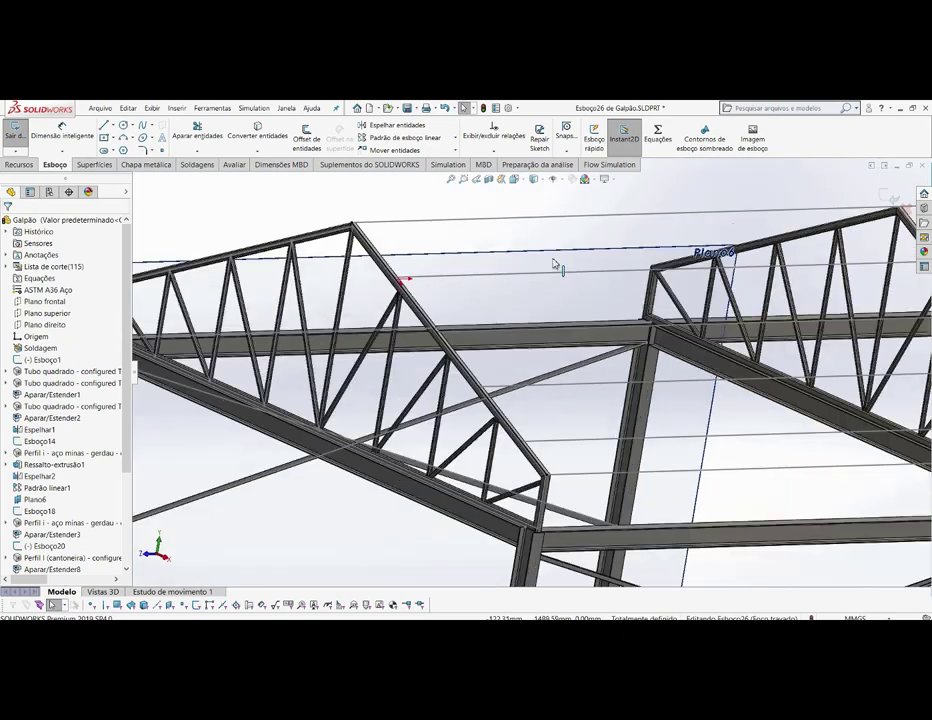
{"action": "scroll", "coordinate": [472, 278], "scroll_direction": "down", "scroll_amount": 1}
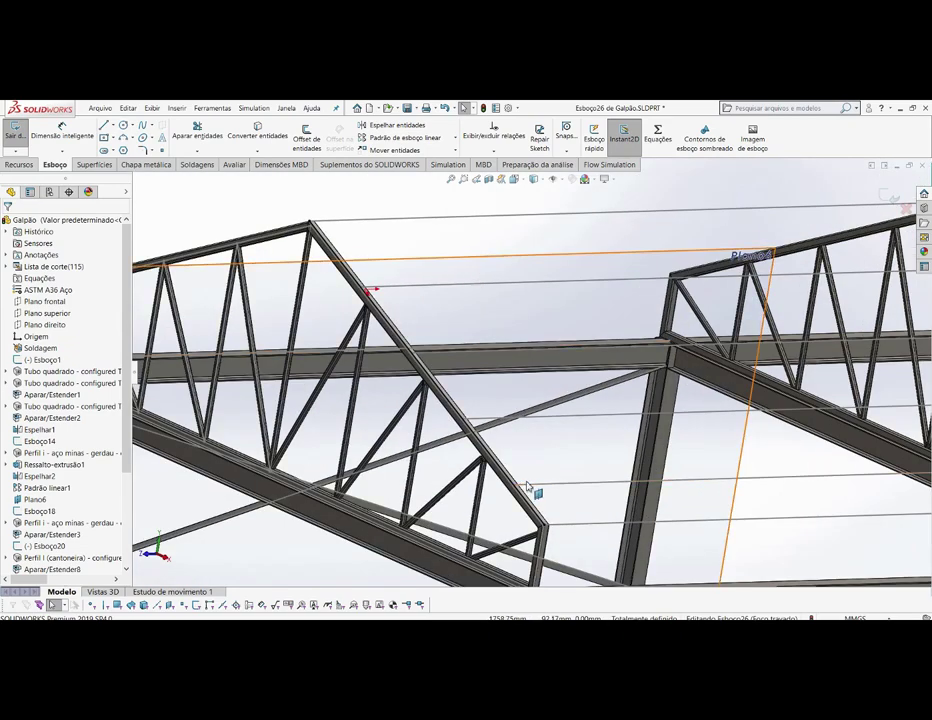
{"action": "mouse_move", "coordinate": [475, 320]}
{"action": "middle_mouse_down"}
{"action": "mouse_move", "coordinate": [481, 455]}
{"action": "mouse_move", "coordinate": [478, 264]}
{"action": "mouse_move", "coordinate": [433, 297]}
{"action": "middle_mouse_up"}
{"action": "left_click", "coordinate": [422, 295]}
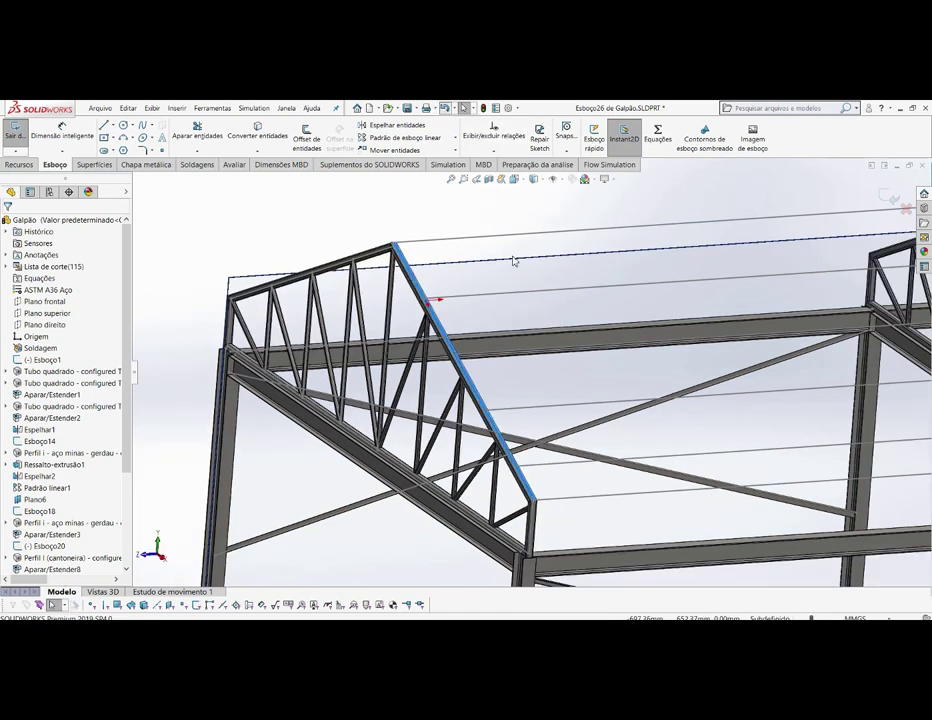
{"action": "scroll", "coordinate": [505, 285], "scroll_direction": "down", "scroll_amount": 3}
{"action": "scroll", "coordinate": [400, 272], "scroll_direction": "down", "scroll_amount": 1}
{"action": "scroll", "coordinate": [302, 270], "scroll_direction": "up", "scroll_amount": 3}
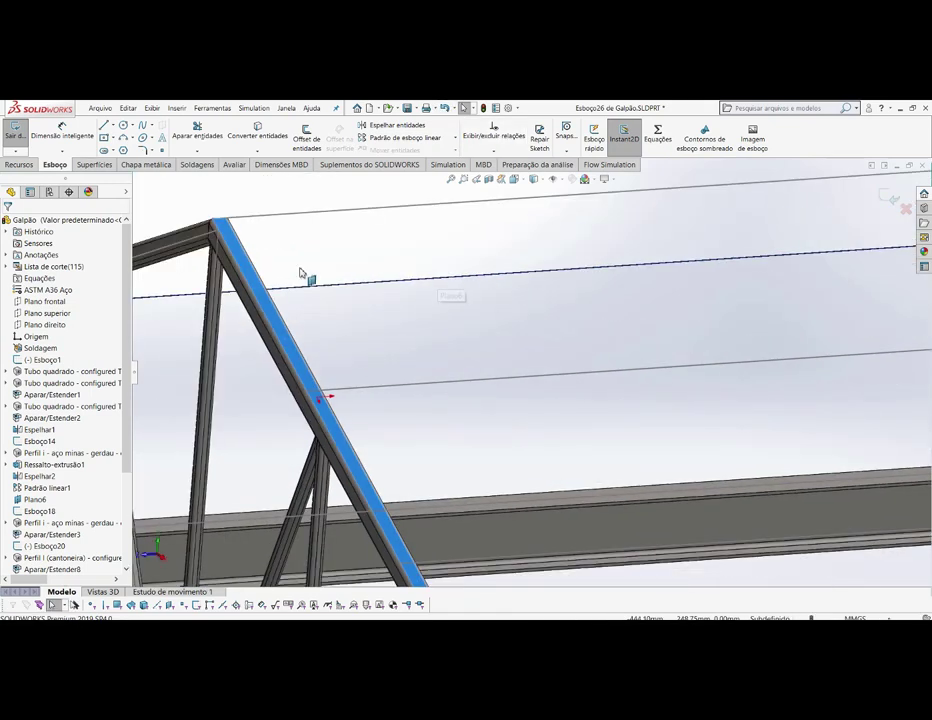
{"action": "scroll", "coordinate": [262, 210], "scroll_direction": "down", "scroll_amount": 2}
{"action": "scroll", "coordinate": [266, 216], "scroll_direction": "down", "scroll_amount": 1}
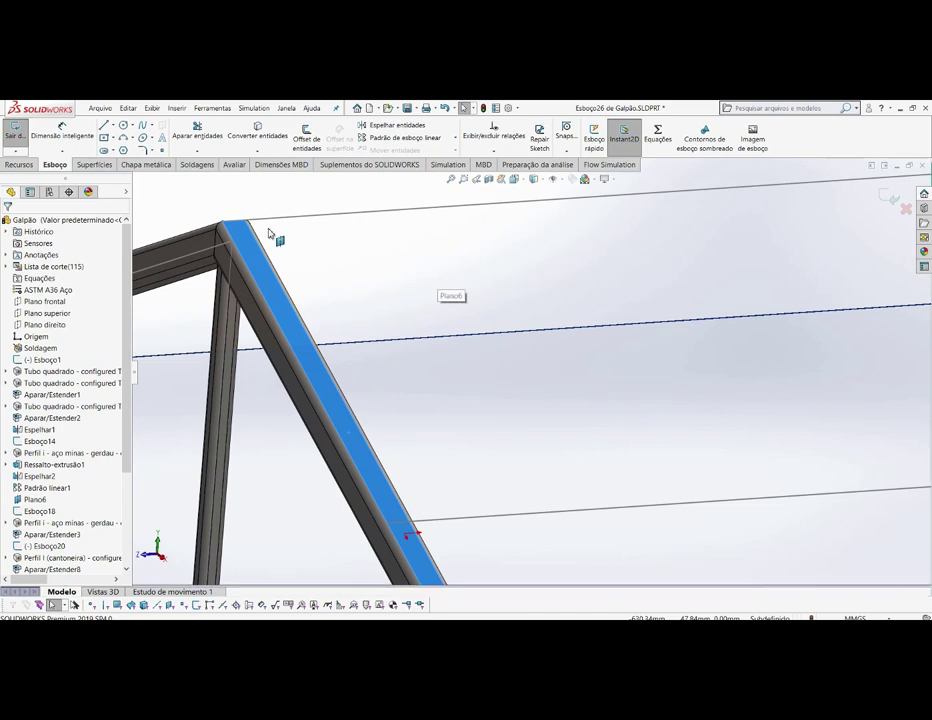
{"action": "scroll", "coordinate": [272, 235], "scroll_direction": "down", "scroll_amount": 1}
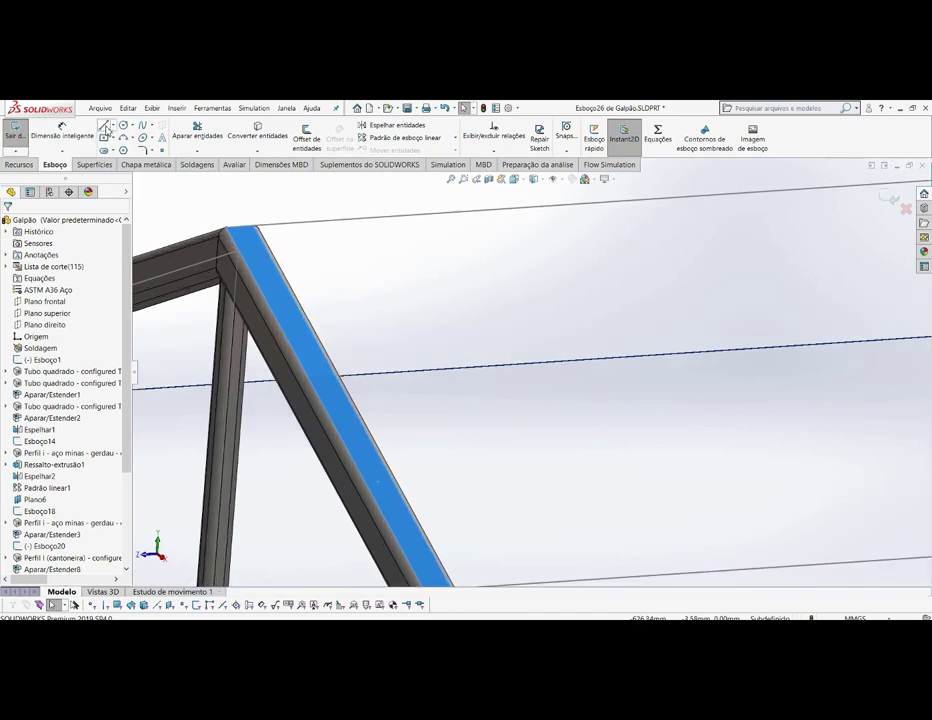
{"action": "key", "text": "l"}
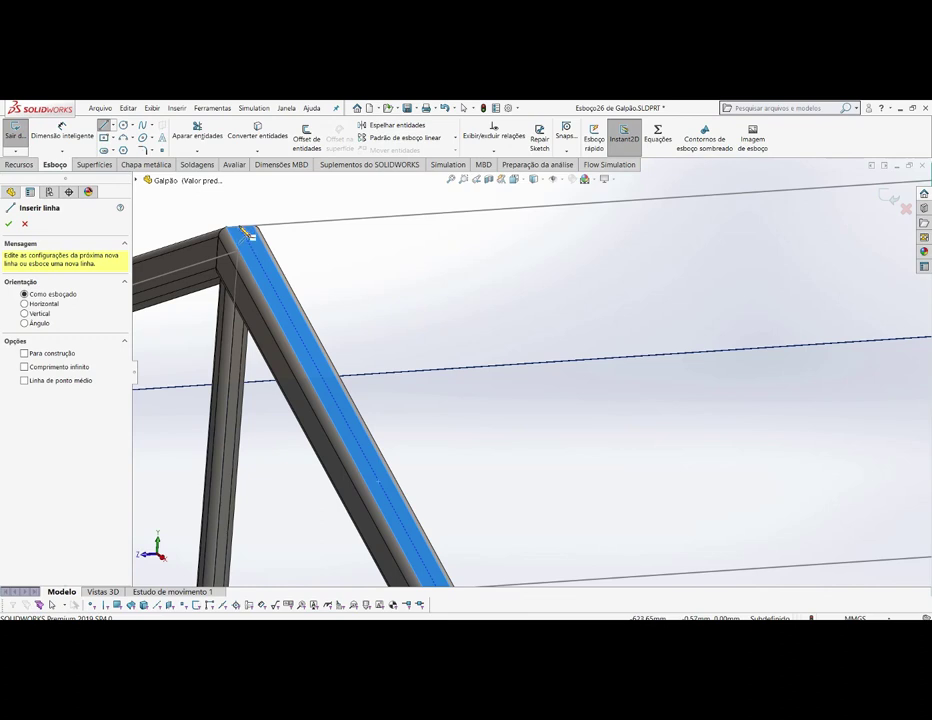
- Draw a stray short line at the truss apex, then cancel line drawing
{"action": "left_click", "coordinate": [251, 236]}
{"action": "left_click", "coordinate": [254, 237]}
{"action": "scroll", "coordinate": [288, 250], "scroll_direction": "down", "scroll_amount": 1}
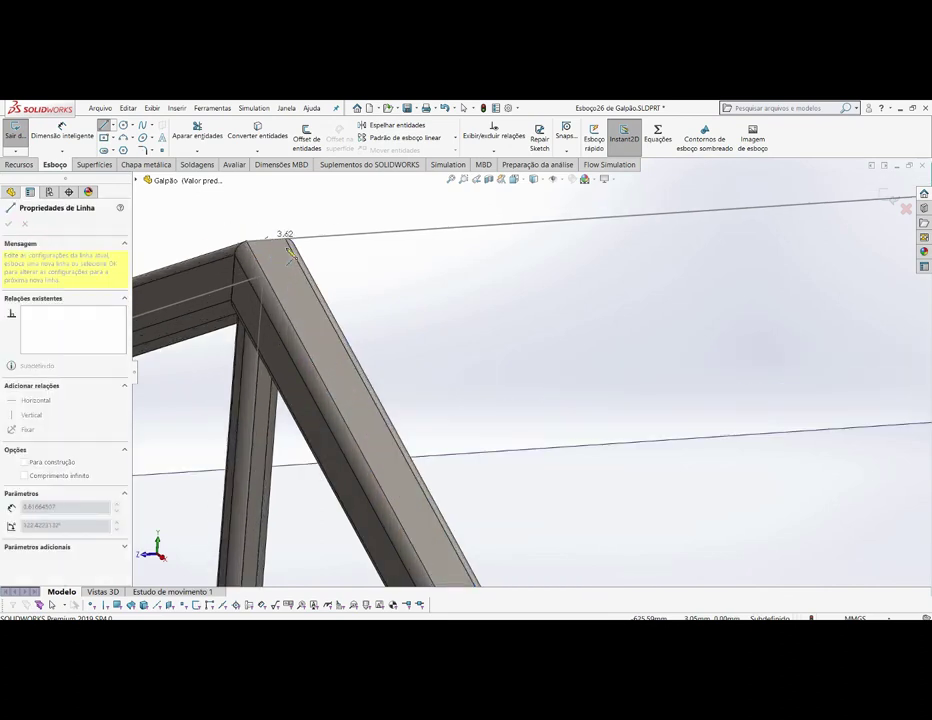
{"action": "scroll", "coordinate": [300, 242], "scroll_direction": "down", "scroll_amount": 1}
{"action": "key", "text": "Escape"}
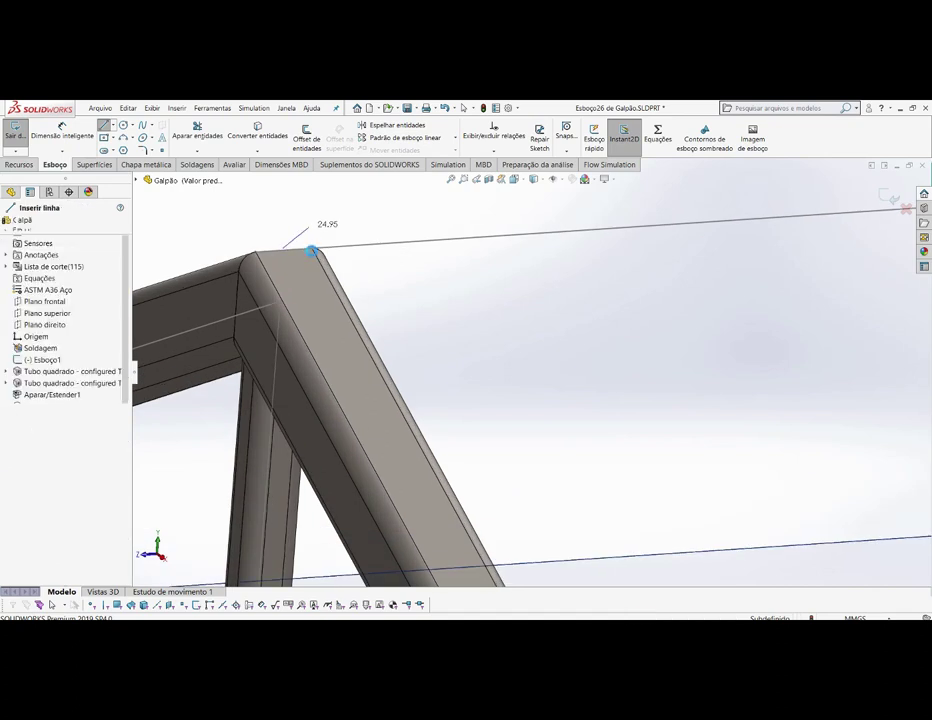
{"action": "scroll", "coordinate": [320, 280], "scroll_direction": "down", "scroll_amount": 2}
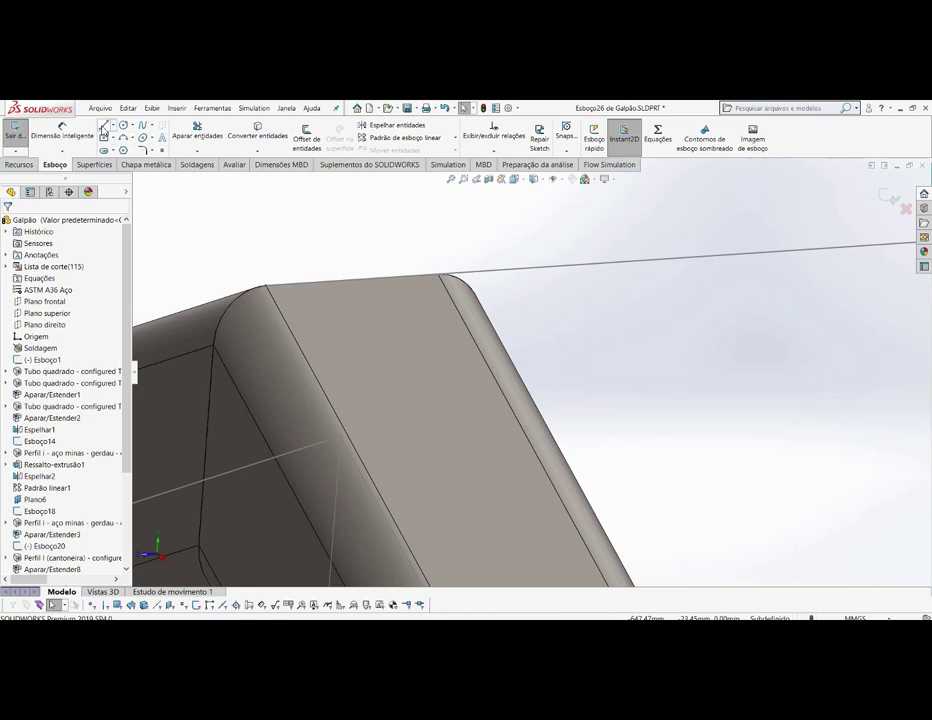
- Restart the Line tool and zoom into the sloped chord's lower corner
{"action": "key", "text": "l"}
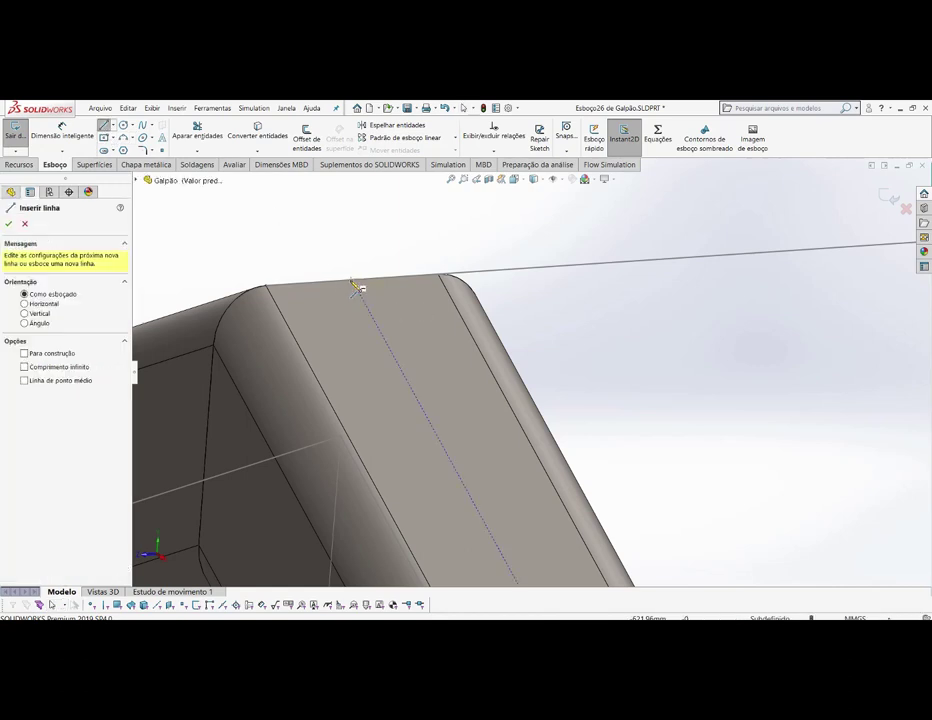
{"action": "scroll", "coordinate": [360, 290], "scroll_direction": "up", "scroll_amount": 2}
{"action": "scroll", "coordinate": [362, 293], "scroll_direction": "up", "scroll_amount": 2}
{"action": "scroll", "coordinate": [362, 297], "scroll_direction": "up", "scroll_amount": 2}
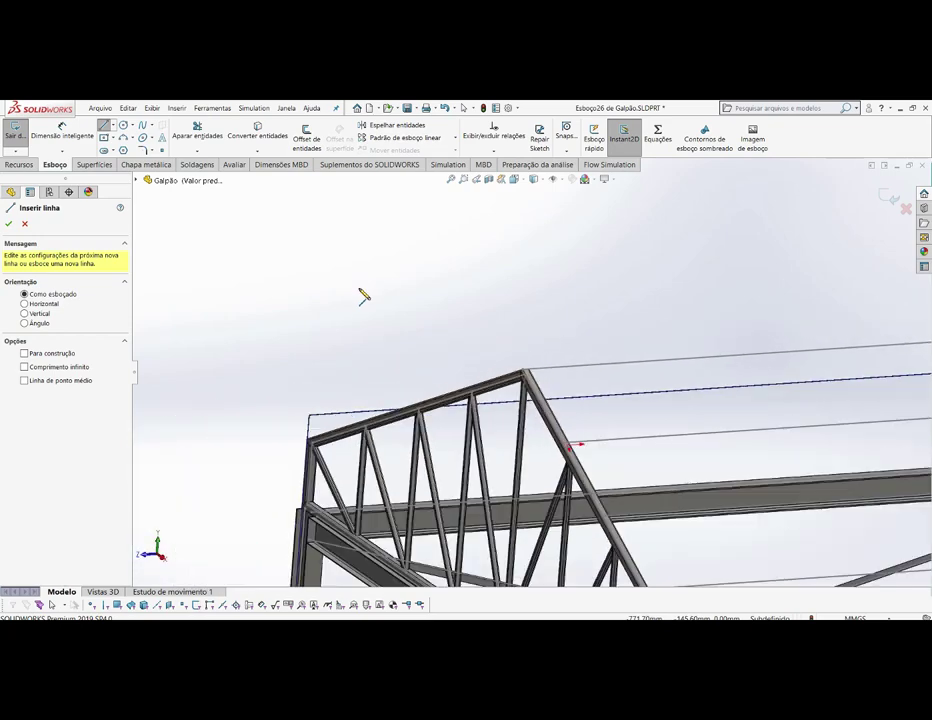
{"action": "scroll", "coordinate": [407, 370], "scroll_direction": "up", "scroll_amount": 1}
{"action": "scroll", "coordinate": [385, 317], "scroll_direction": "up", "scroll_amount": 1}
{"action": "scroll", "coordinate": [465, 418], "scroll_direction": "down", "scroll_amount": 1}
{"action": "scroll", "coordinate": [632, 527], "scroll_direction": "down", "scroll_amount": 2}
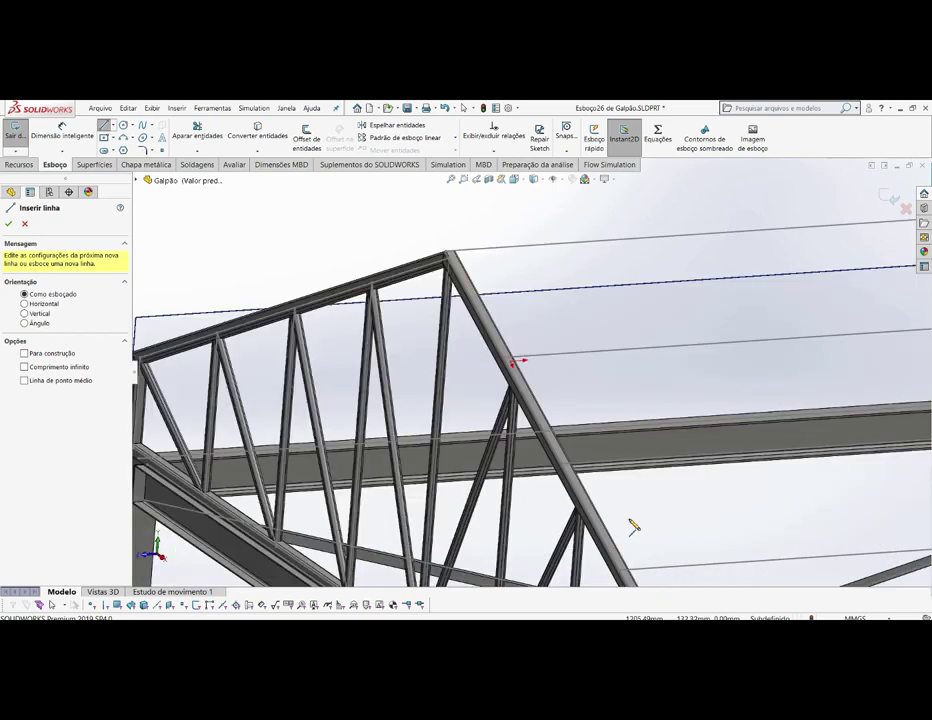
{"action": "scroll", "coordinate": [632, 527], "scroll_direction": "up", "scroll_amount": 2}
{"action": "scroll", "coordinate": [634, 560], "scroll_direction": "down", "scroll_amount": 1}
{"action": "scroll", "coordinate": [640, 570], "scroll_direction": "down", "scroll_amount": 1}
{"action": "scroll", "coordinate": [593, 505], "scroll_direction": "up", "scroll_amount": 2}
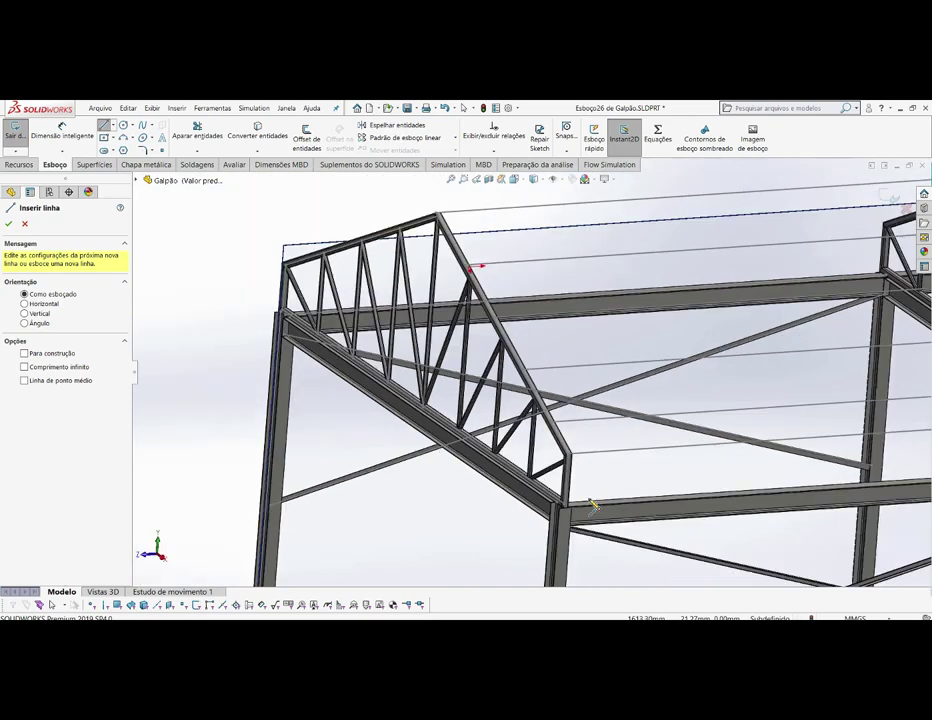
{"action": "scroll", "coordinate": [575, 460], "scroll_direction": "down", "scroll_amount": 3}
{"action": "scroll", "coordinate": [562, 437], "scroll_direction": "down", "scroll_amount": 1}
{"action": "scroll", "coordinate": [500, 380], "scroll_direction": "down", "scroll_amount": 1}
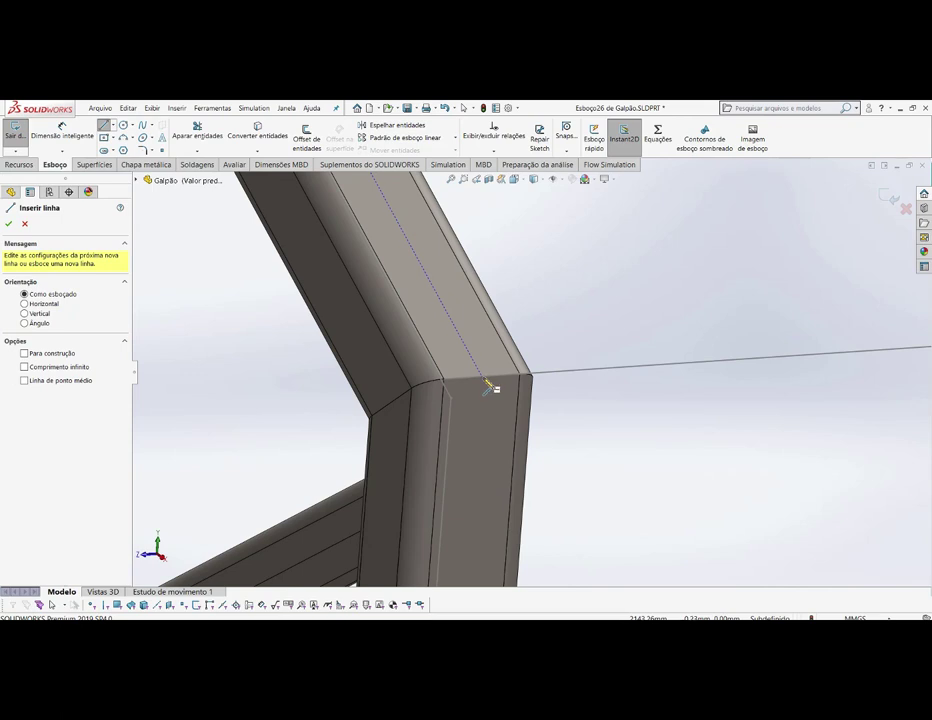
{"action": "scroll", "coordinate": [492, 382], "scroll_direction": "up", "scroll_amount": 1}
{"action": "scroll", "coordinate": [518, 384], "scroll_direction": "up", "scroll_amount": 1}
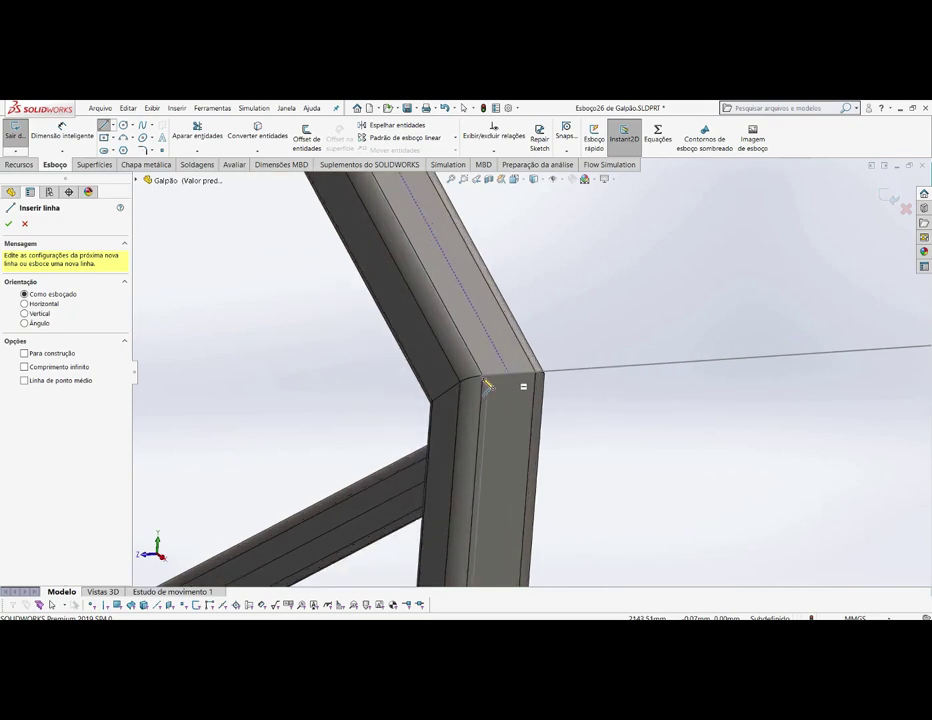
{"action": "scroll", "coordinate": [515, 382], "scroll_direction": "up", "scroll_amount": 2}
{"action": "scroll", "coordinate": [540, 376], "scroll_direction": "down", "scroll_amount": 3}
{"action": "scroll", "coordinate": [490, 393], "scroll_direction": "down", "scroll_amount": 1}
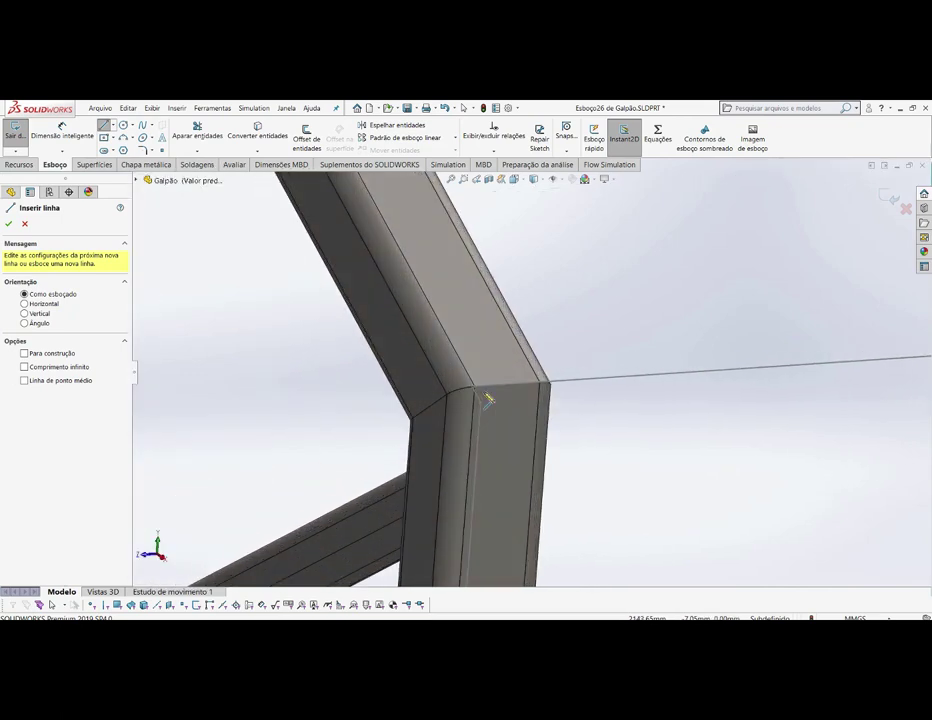
{"action": "scroll", "coordinate": [487, 393], "scroll_direction": "down", "scroll_amount": 2}
{"action": "scroll", "coordinate": [488, 390], "scroll_direction": "down", "scroll_amount": 2}
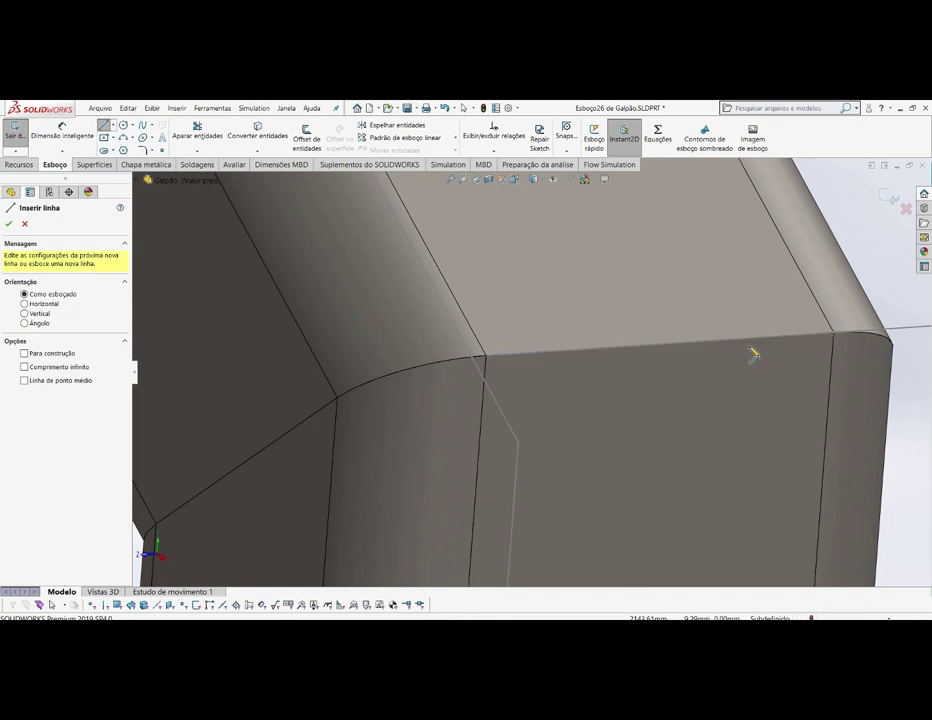
- Draw a 16 mm vertical line from the chord's lower corner vertex along the edge
{"action": "left_click", "coordinate": [487, 356]}
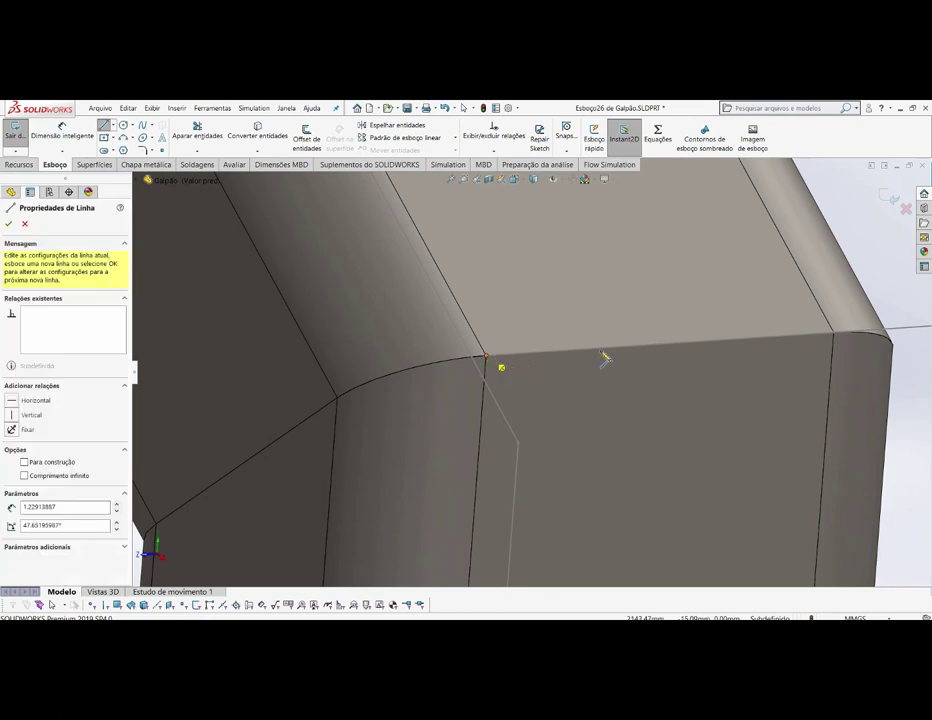
{"action": "left_click", "coordinate": [664, 349]}
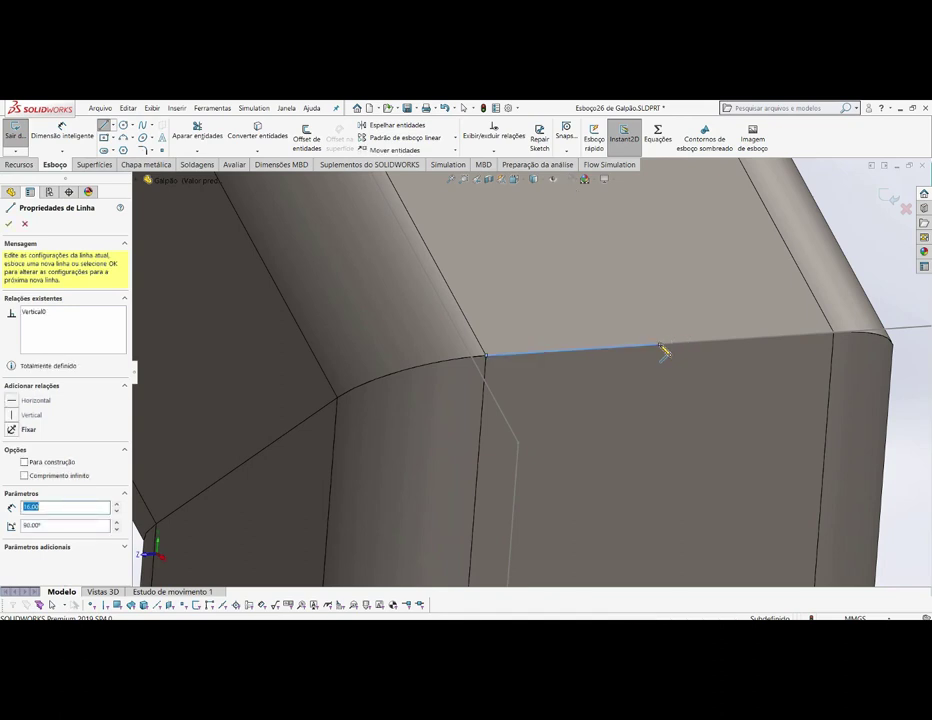
{"action": "key", "text": "Escape"}
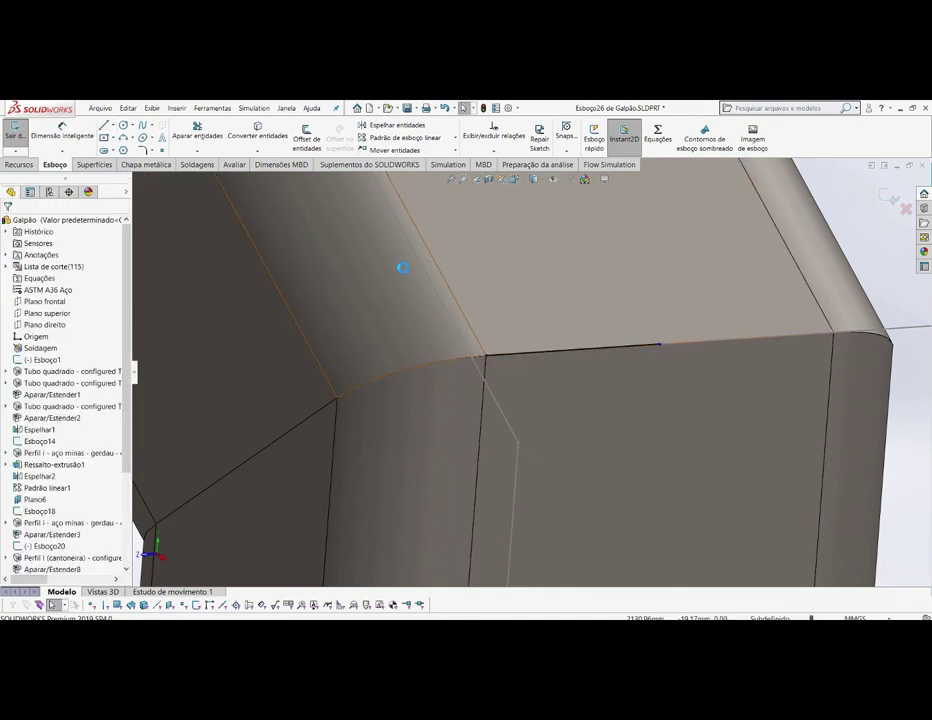
{"action": "scroll", "coordinate": [800, 340], "scroll_direction": "down", "scroll_amount": 1}
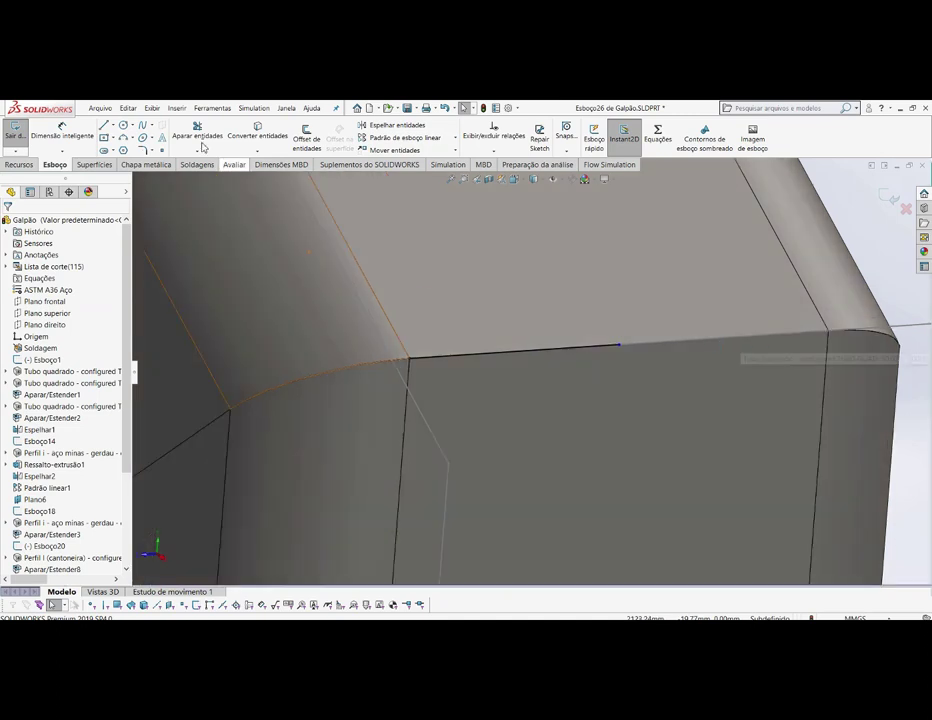
{"action": "left_click", "coordinate": [107, 125]}
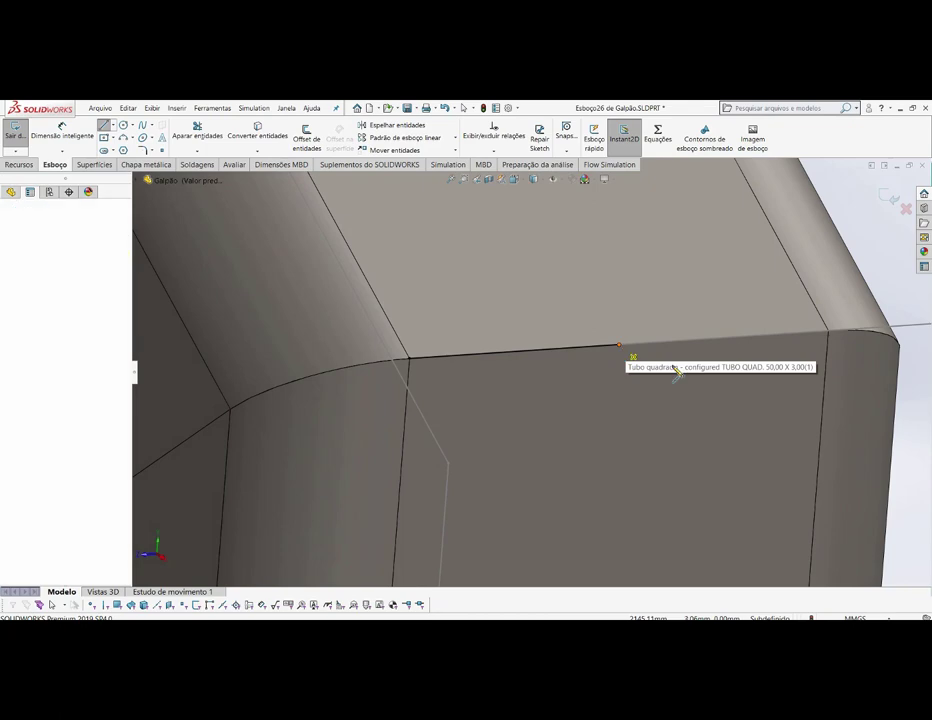
- Complete the roughly 2765.02 mm horizontal line so it ends on the apex tube's ridge
{"action": "left_click", "coordinate": [620, 347]}
{"action": "middle_click_drag", "start_coordinate": [678, 364], "coordinate": [666, 360]}
{"action": "scroll", "coordinate": [666, 360], "scroll_direction": "up", "scroll_amount": 2}
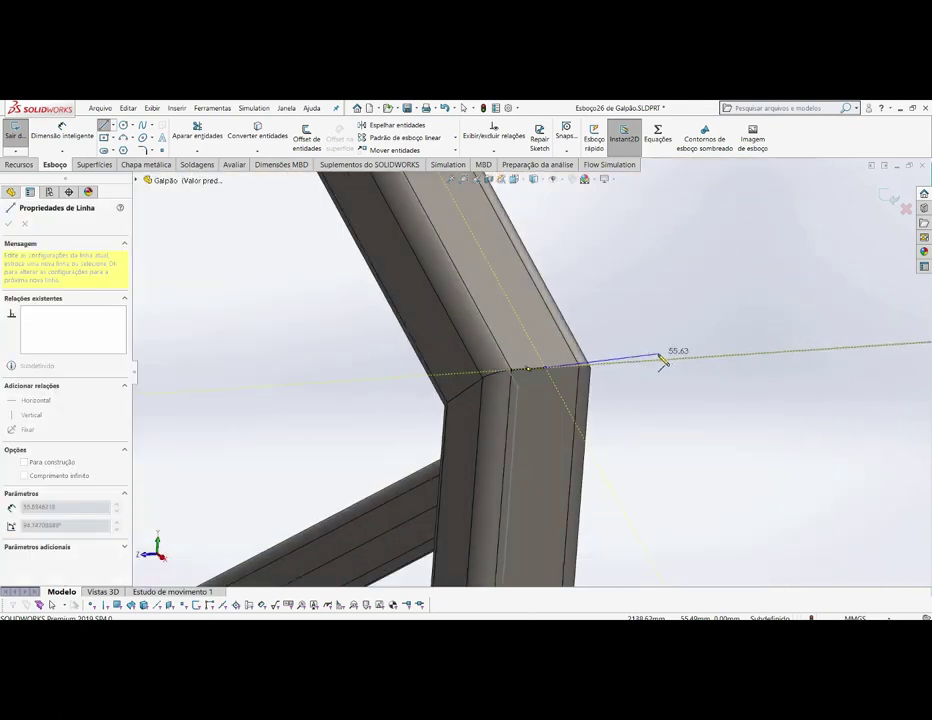
{"action": "scroll", "coordinate": [662, 364], "scroll_direction": "up", "scroll_amount": 3}
{"action": "scroll", "coordinate": [651, 370], "scroll_direction": "up", "scroll_amount": 3}
{"action": "scroll", "coordinate": [662, 366], "scroll_direction": "up", "scroll_amount": 2}
{"action": "scroll", "coordinate": [651, 366], "scroll_direction": "up", "scroll_amount": 5}
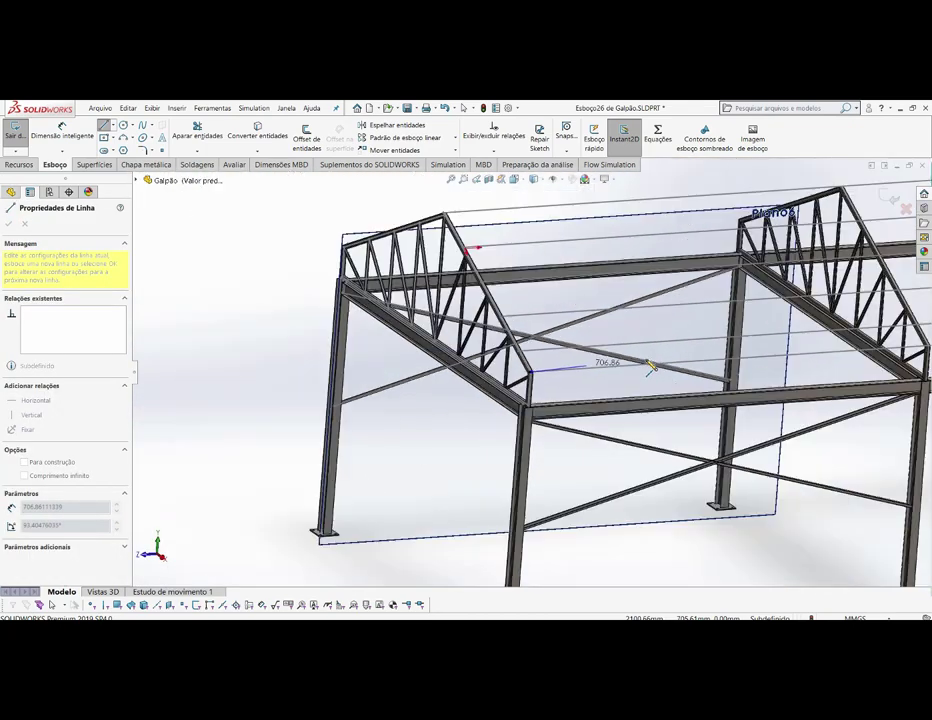
{"action": "scroll", "coordinate": [400, 225], "scroll_direction": "down", "scroll_amount": 5}
{"action": "scroll", "coordinate": [345, 222], "scroll_direction": "down", "scroll_amount": 3}
{"action": "scroll", "coordinate": [330, 232], "scroll_direction": "down", "scroll_amount": 3}
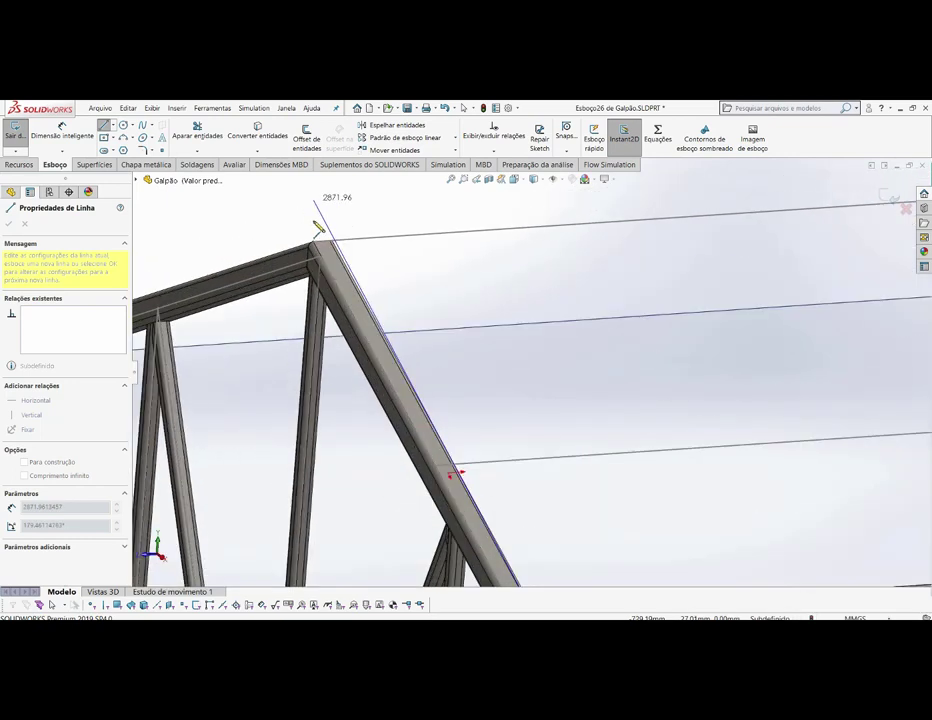
{"action": "scroll", "coordinate": [410, 278], "scroll_direction": "down", "scroll_amount": 3}
{"action": "scroll", "coordinate": [474, 366], "scroll_direction": "down", "scroll_amount": 2}
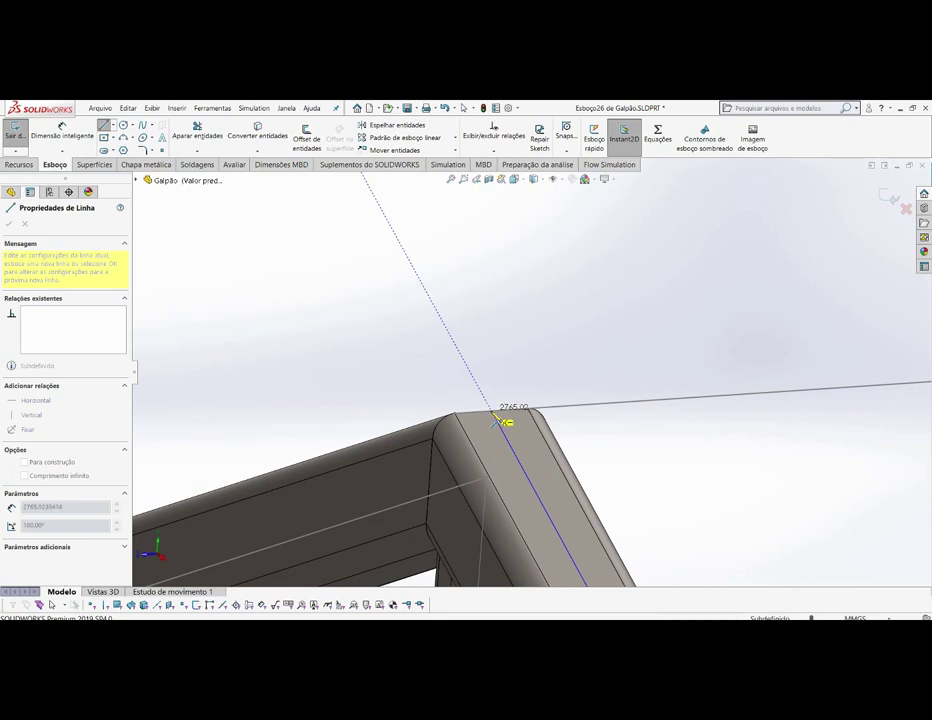
{"action": "left_click", "coordinate": [497, 415]}
{"action": "right_click", "coordinate": [491, 396]}
{"action": "left_click", "coordinate": [511, 418]}
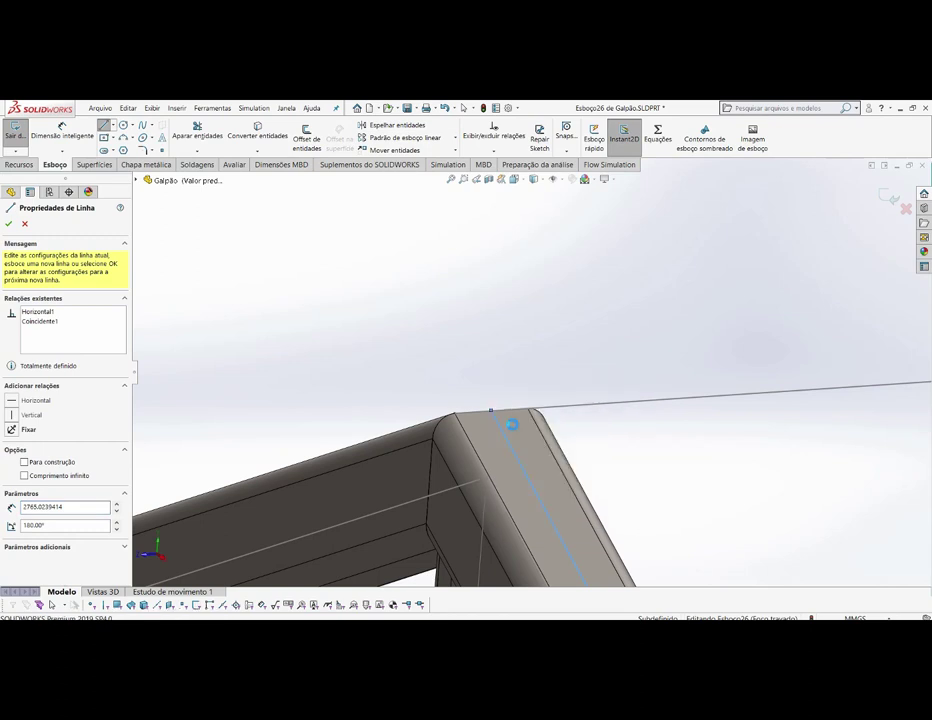
{"action": "scroll", "coordinate": [512, 428], "scroll_direction": "down", "scroll_amount": 2}
{"action": "scroll", "coordinate": [519, 435], "scroll_direction": "down", "scroll_amount": 2}
{"action": "scroll", "coordinate": [505, 415], "scroll_direction": "down", "scroll_amount": 2}
{"action": "scroll", "coordinate": [484, 380], "scroll_direction": "down", "scroll_amount": 2}
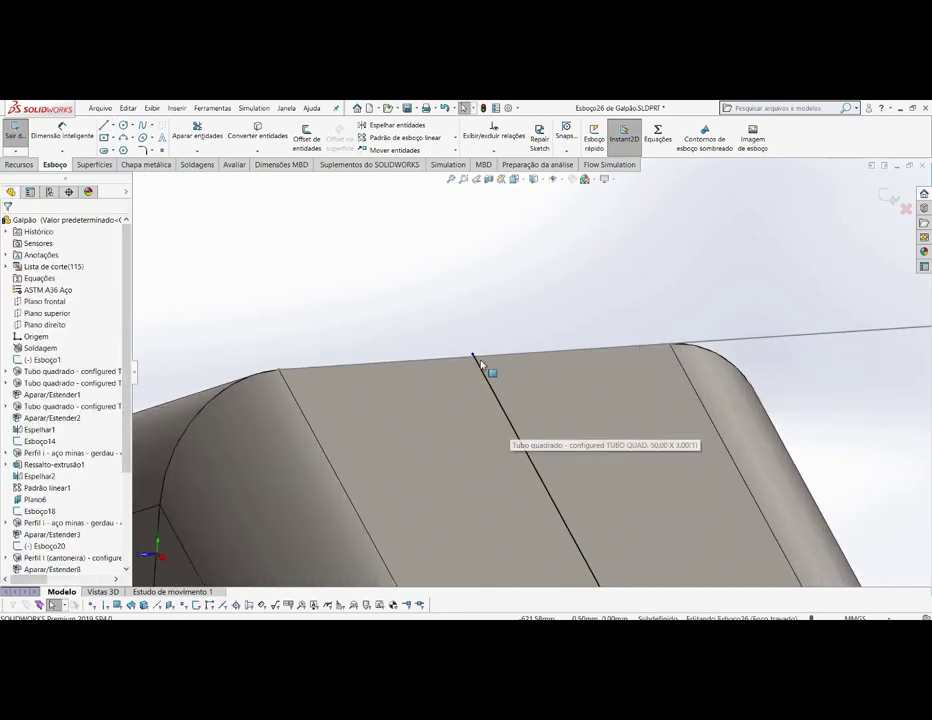
{"action": "scroll", "coordinate": [485, 366], "scroll_direction": "down", "scroll_amount": 2}
{"action": "scroll", "coordinate": [500, 368], "scroll_direction": "down", "scroll_amount": 1}
{"action": "scroll", "coordinate": [515, 363], "scroll_direction": "down", "scroll_amount": 1}
- Delete the newly drawn ridge line from Esboço26
{"action": "scroll", "coordinate": [522, 355], "scroll_direction": "down", "scroll_amount": 1}
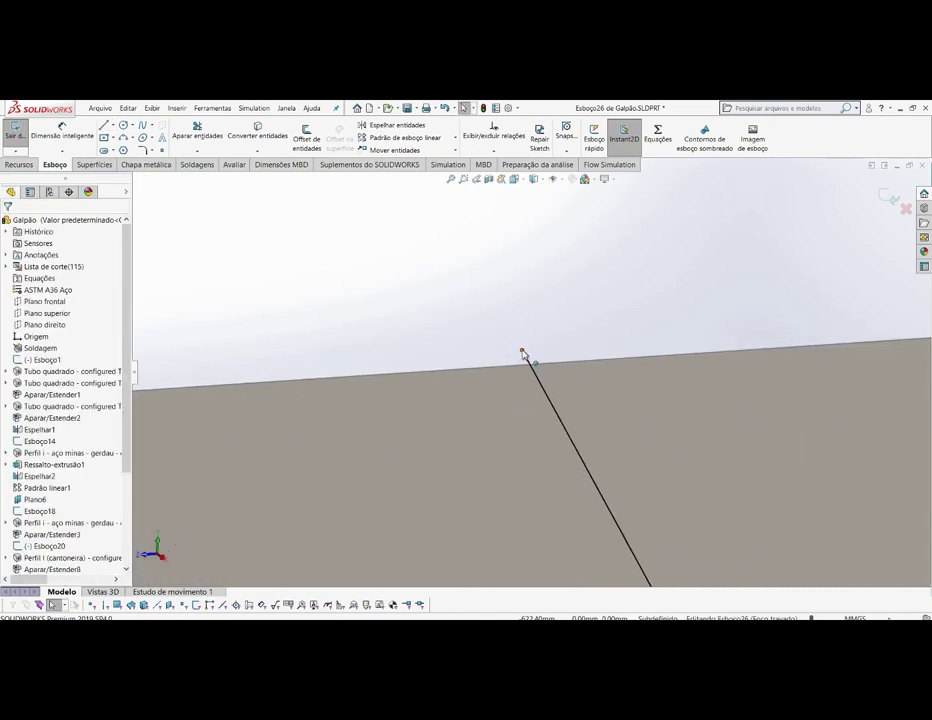
{"action": "left_click", "coordinate": [533, 368]}
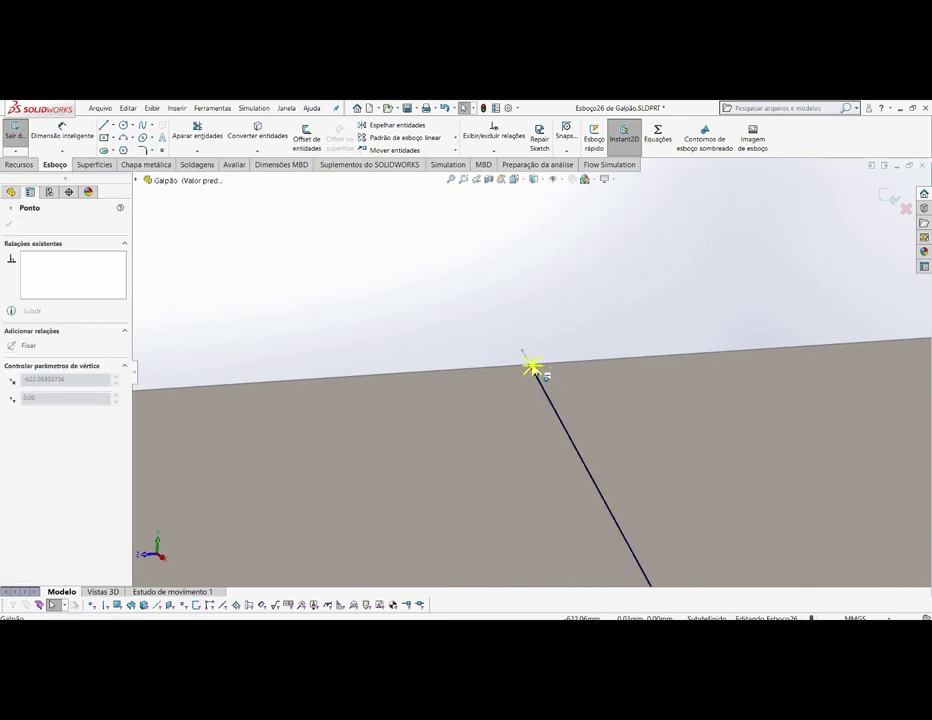
{"action": "mouse_move", "coordinate": [533, 368]}
{"action": "left_mouse_down"}
{"action": "mouse_move", "coordinate": [548, 368]}
{"action": "mouse_move", "coordinate": [537, 372]}
{"action": "left_mouse_up"}
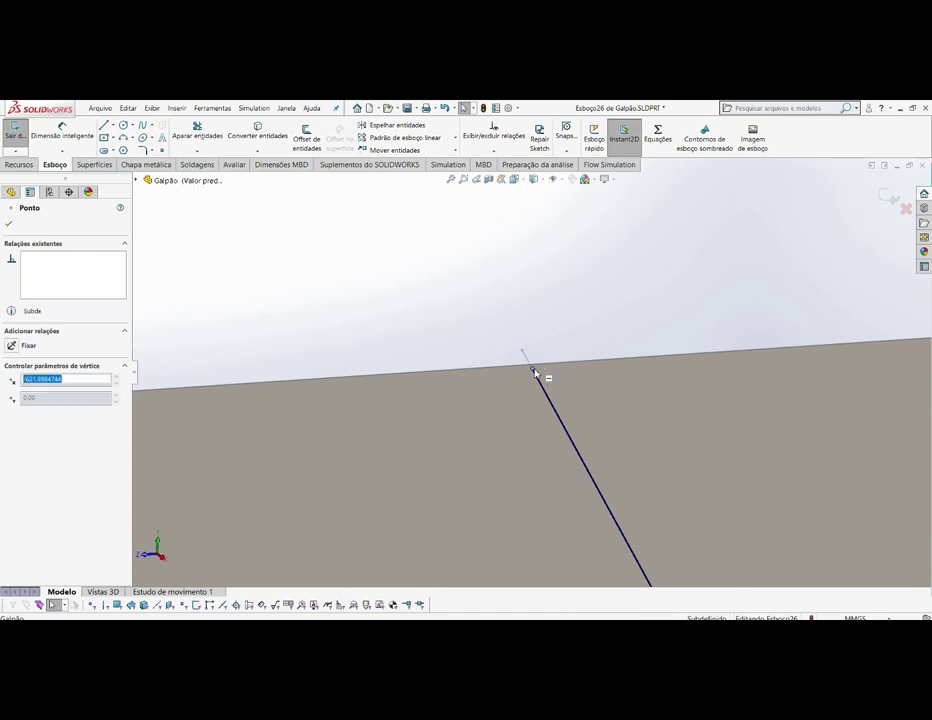
{"action": "left_click", "coordinate": [562, 423]}
{"action": "right_click", "coordinate": [562, 423]}
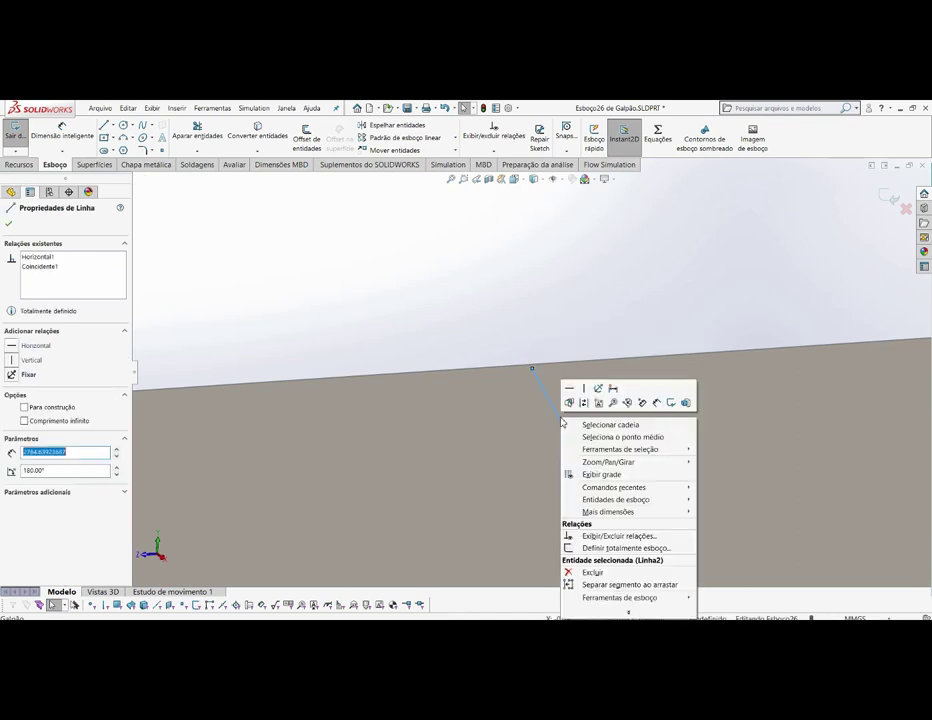
{"action": "left_click", "coordinate": [610, 577]}
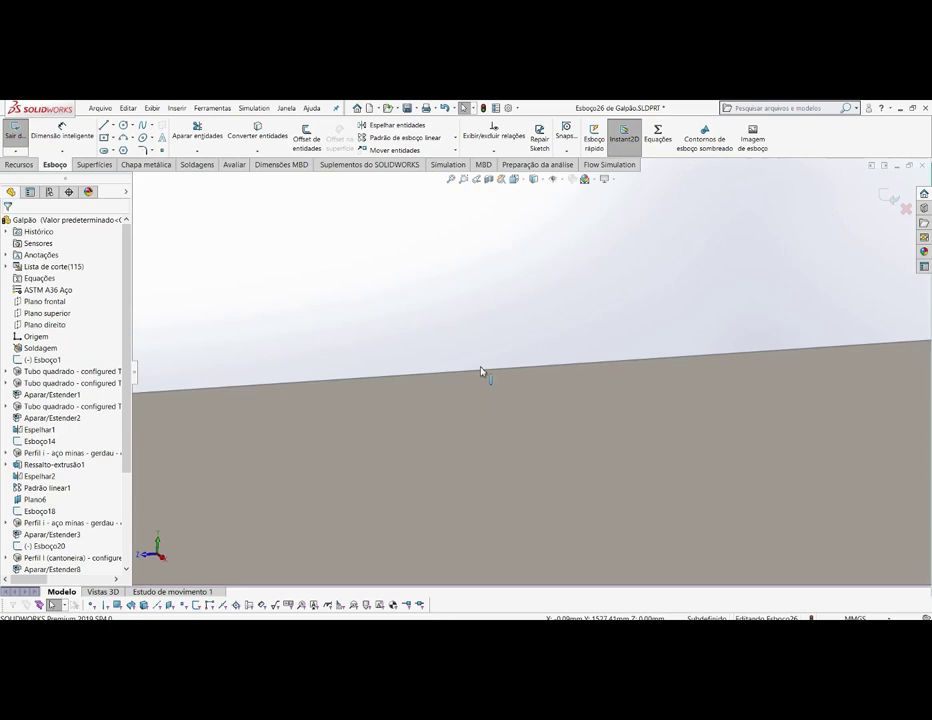
- Delete the short 16 mm vertical line at the chord corner
{"action": "scroll", "coordinate": [483, 374], "scroll_direction": "up", "scroll_amount": 2}
{"action": "scroll", "coordinate": [487, 368], "scroll_direction": "up", "scroll_amount": 2}
{"action": "scroll", "coordinate": [483, 362], "scroll_direction": "up", "scroll_amount": 2}
{"action": "scroll", "coordinate": [481, 361], "scroll_direction": "up", "scroll_amount": 3}
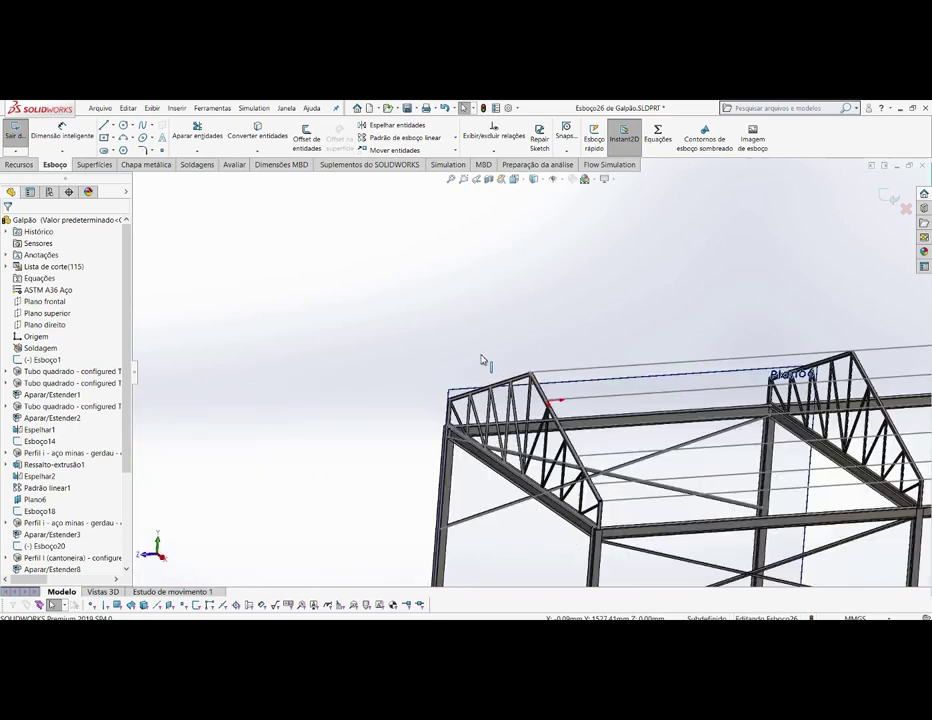
{"action": "scroll", "coordinate": [662, 489], "scroll_direction": "down", "scroll_amount": 1}
{"action": "scroll", "coordinate": [618, 447], "scroll_direction": "down", "scroll_amount": 2}
{"action": "scroll", "coordinate": [520, 441], "scroll_direction": "down", "scroll_amount": 3}
{"action": "scroll", "coordinate": [376, 417], "scroll_direction": "down", "scroll_amount": 1}
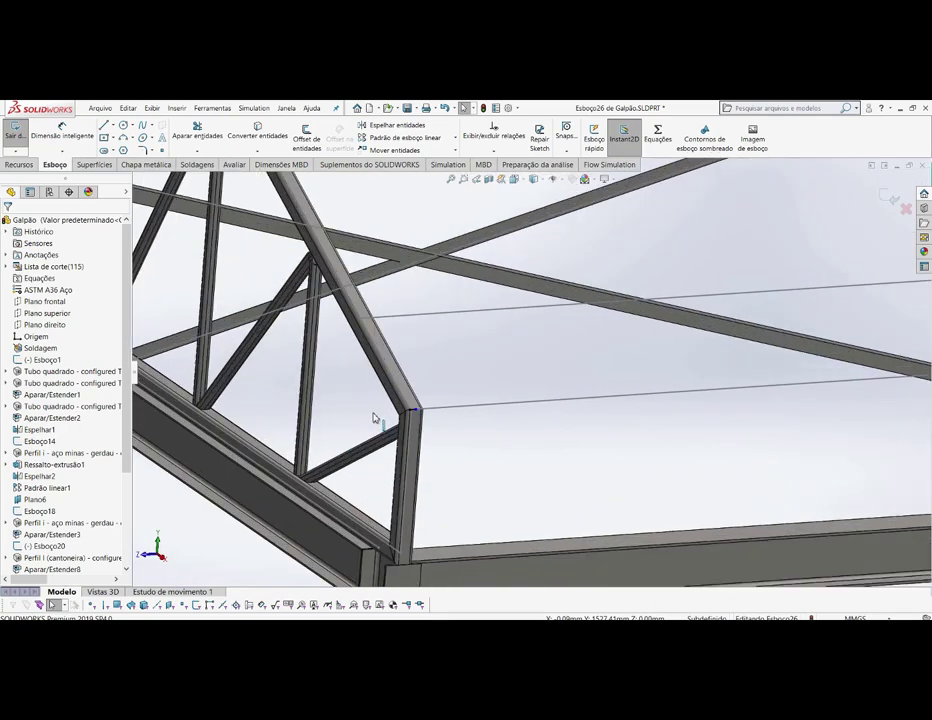
{"action": "scroll", "coordinate": [424, 400], "scroll_direction": "down", "scroll_amount": 1}
{"action": "scroll", "coordinate": [448, 396], "scroll_direction": "down", "scroll_amount": 1}
{"action": "scroll", "coordinate": [462, 403], "scroll_direction": "down", "scroll_amount": 1}
{"action": "scroll", "coordinate": [470, 400], "scroll_direction": "up", "scroll_amount": 1}
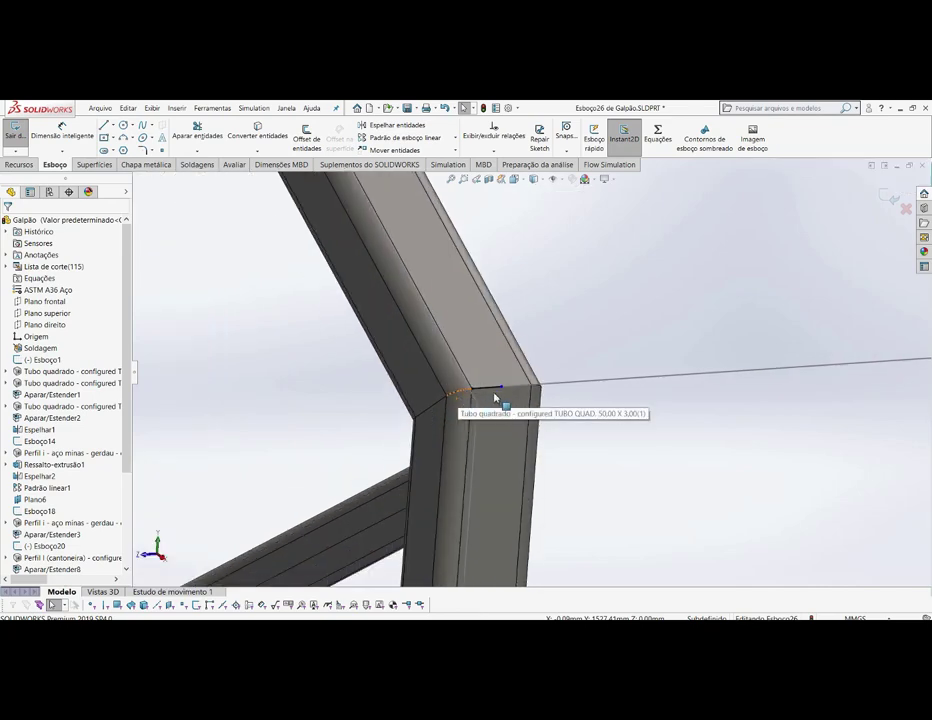
{"action": "left_click", "coordinate": [493, 391]}
{"action": "right_click", "coordinate": [493, 391]}
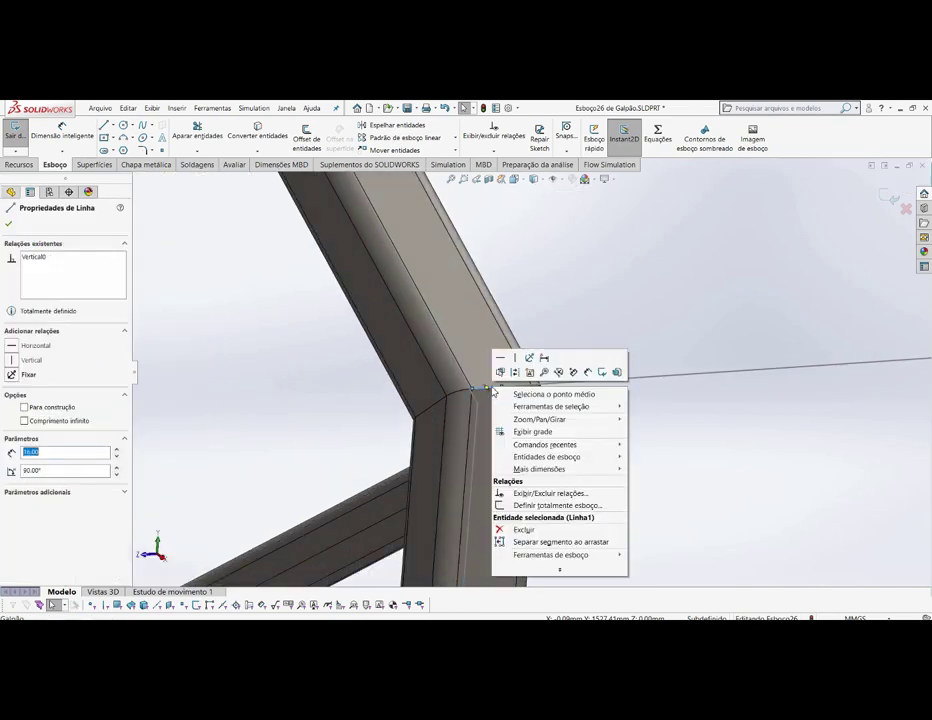
{"action": "left_click", "coordinate": [523, 530]}
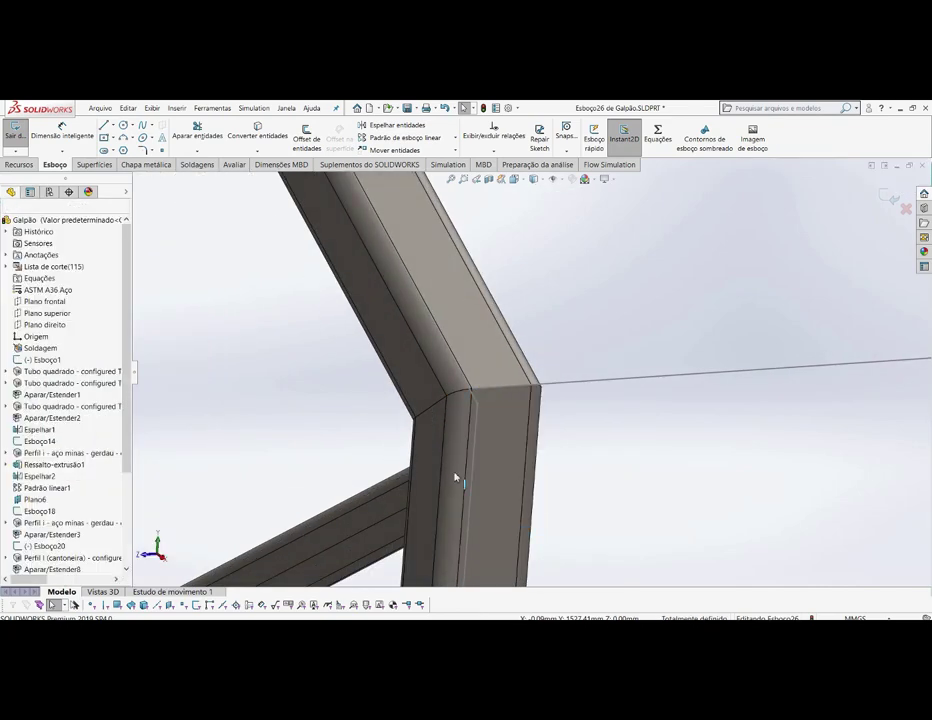
{"action": "scroll", "coordinate": [456, 478], "scroll_direction": "up", "scroll_amount": 1}
{"action": "scroll", "coordinate": [458, 475], "scroll_direction": "up", "scroll_amount": 2}
{"action": "scroll", "coordinate": [458, 475], "scroll_direction": "up", "scroll_amount": 2}
{"action": "scroll", "coordinate": [462, 474], "scroll_direction": "up", "scroll_amount": 2}
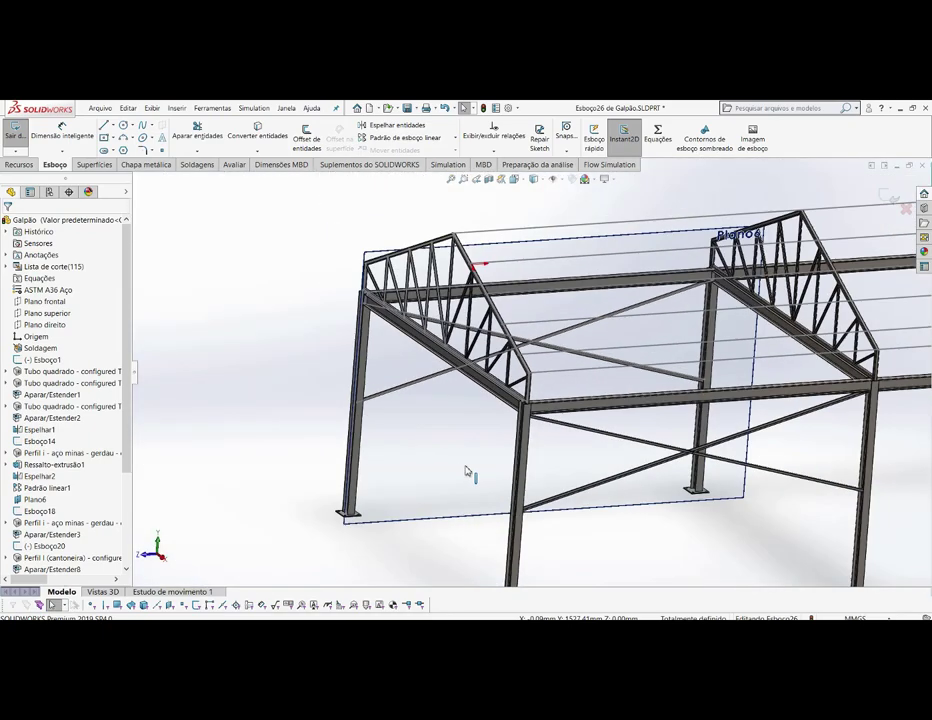
{"action": "scroll", "coordinate": [688, 272], "scroll_direction": "down", "scroll_amount": 3}
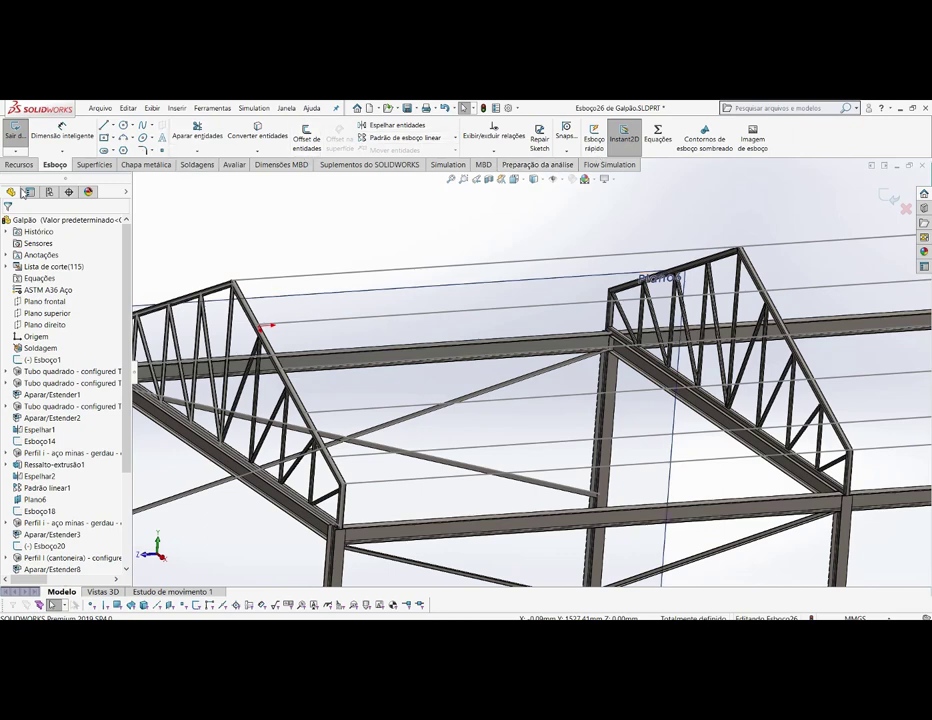
- Exit Esboço26 and launch the Plano command from Geometria de referência
{"action": "left_click", "coordinate": [19, 164]}
{"action": "left_click", "coordinate": [633, 140]}
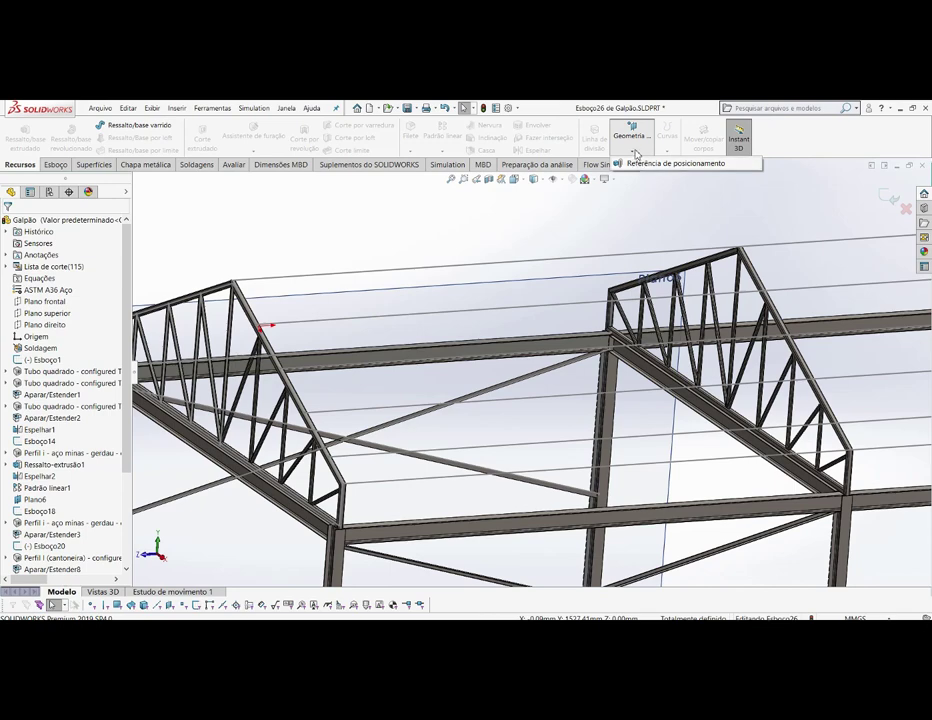
{"action": "left_click", "coordinate": [636, 152]}
{"action": "left_click", "coordinate": [636, 153]}
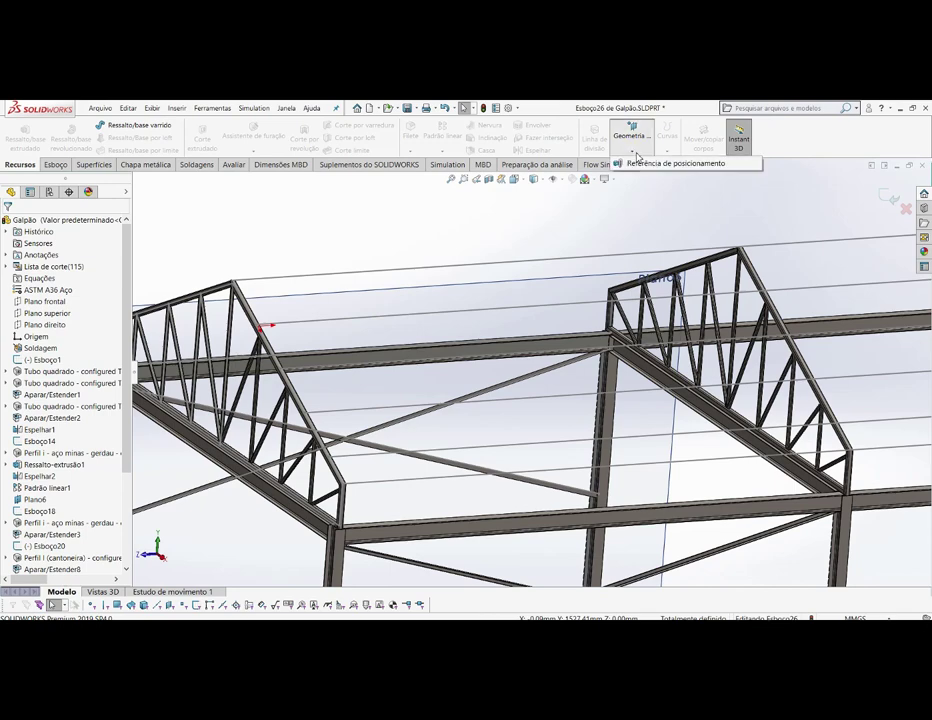
{"action": "left_click", "coordinate": [888, 197]}
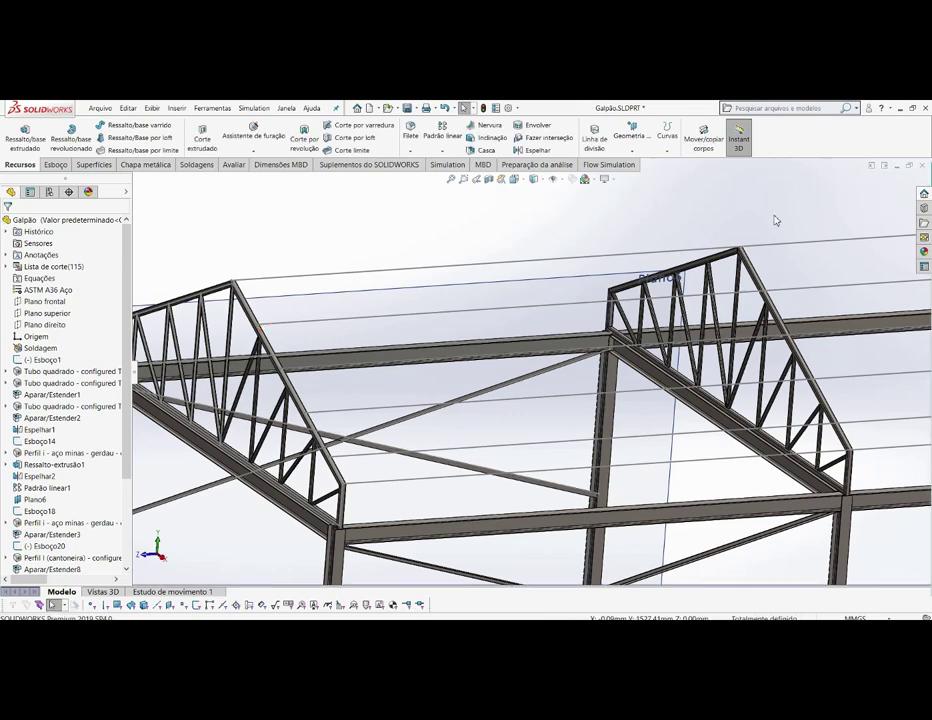
{"action": "left_click", "coordinate": [634, 150]}
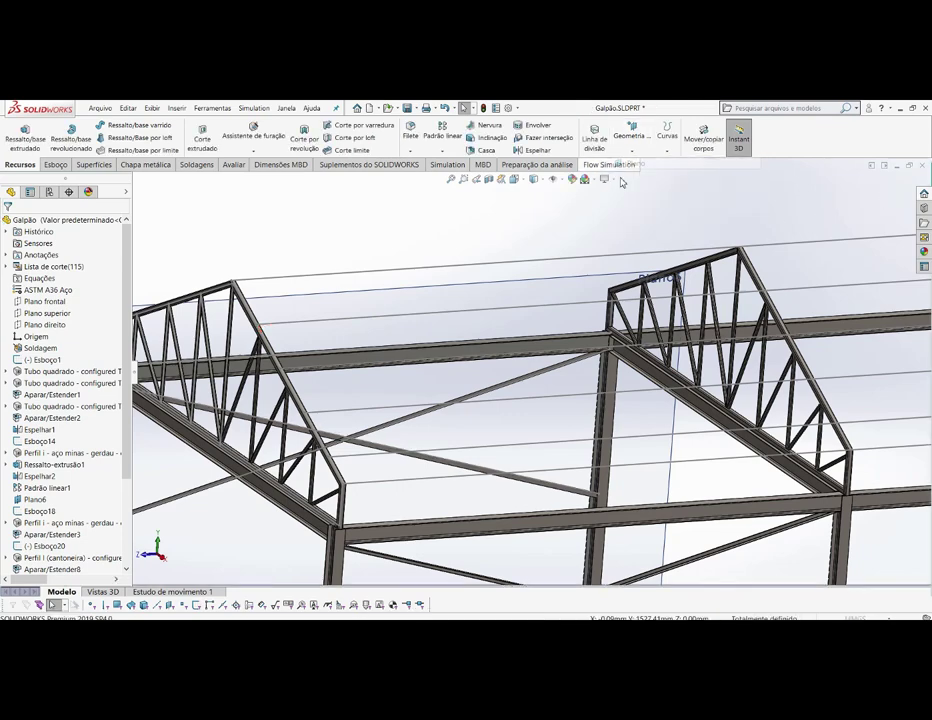
{"action": "scroll", "coordinate": [300, 298], "scroll_direction": "down", "scroll_amount": 3}
{"action": "scroll", "coordinate": [305, 295], "scroll_direction": "down", "scroll_amount": 3}
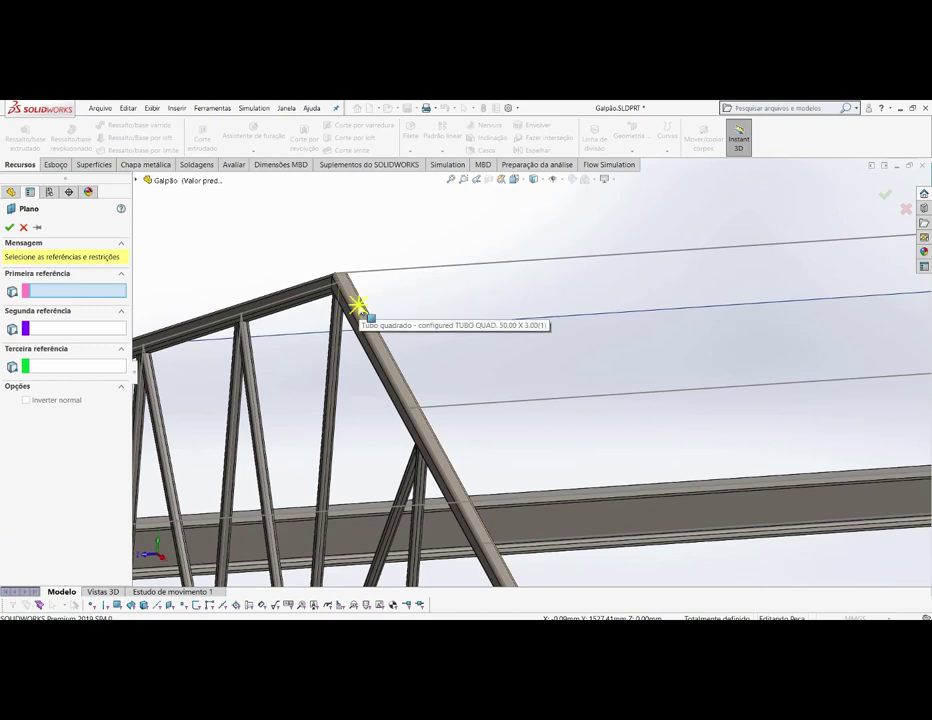
- Create Plano10 offset 10.00 mm from the sloped top-chord tube face
{"action": "left_click", "coordinate": [360, 309]}
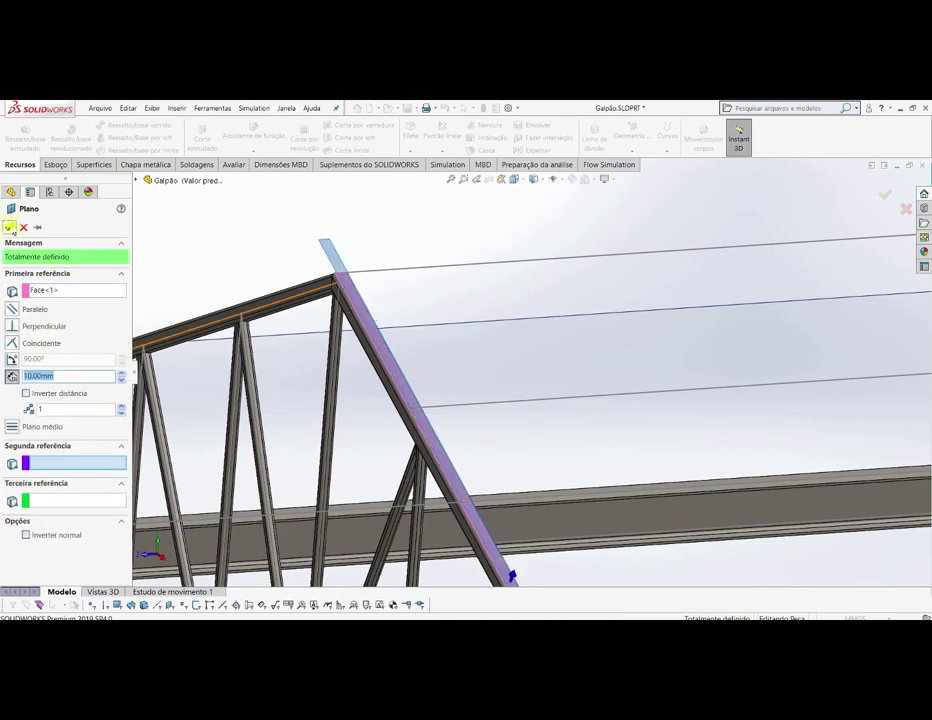
{"action": "left_click", "coordinate": [187, 254]}
{"action": "right_click", "coordinate": [220, 262]}
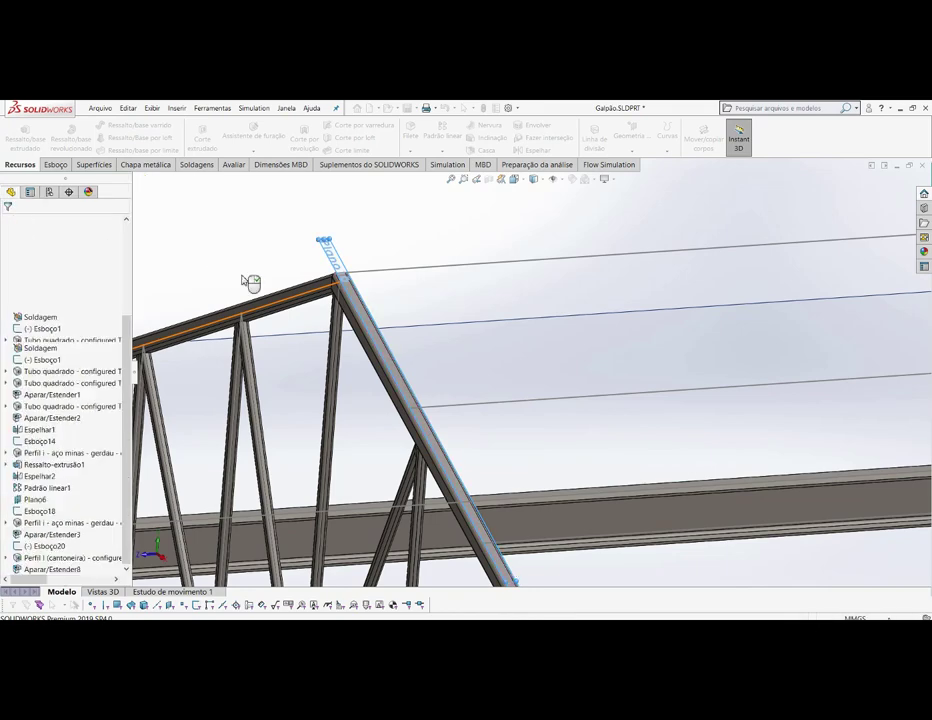
{"action": "scroll", "coordinate": [337, 308], "scroll_direction": "up", "scroll_amount": 2}
{"action": "scroll", "coordinate": [337, 308], "scroll_direction": "up", "scroll_amount": 2}
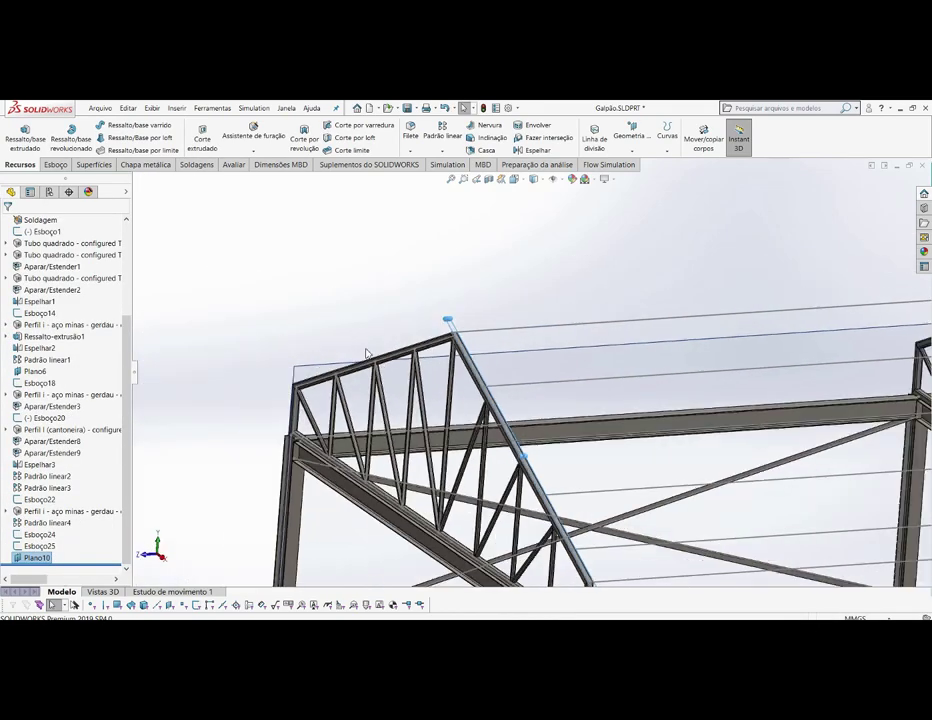
{"action": "scroll", "coordinate": [663, 354], "scroll_direction": "down", "scroll_amount": 1}
{"action": "scroll", "coordinate": [562, 335], "scroll_direction": "down", "scroll_amount": 1}
{"action": "scroll", "coordinate": [562, 335], "scroll_direction": "down", "scroll_amount": 2}
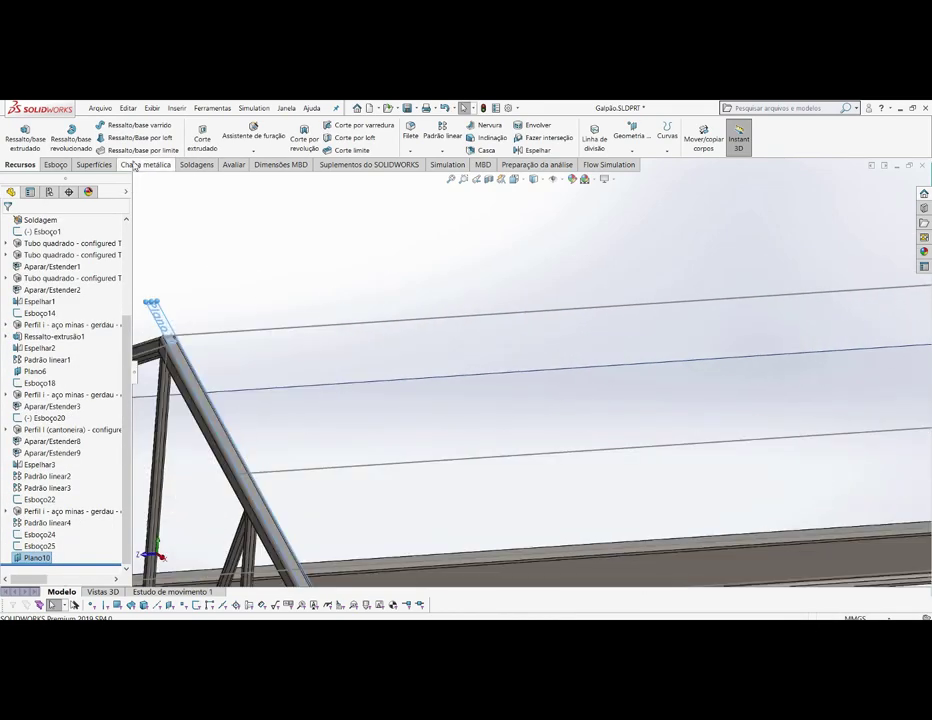
{"action": "left_click", "coordinate": [70, 164]}
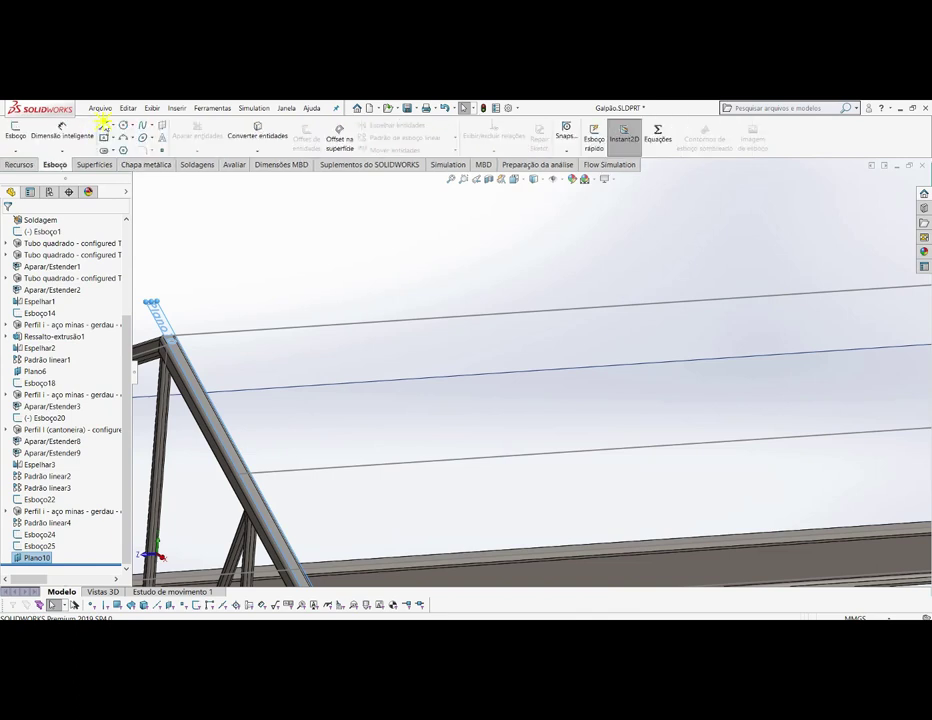
- Draw a line along the sloped top chord in new sketch Esboço27 on Plano10
{"action": "left_click", "coordinate": [104, 125]}
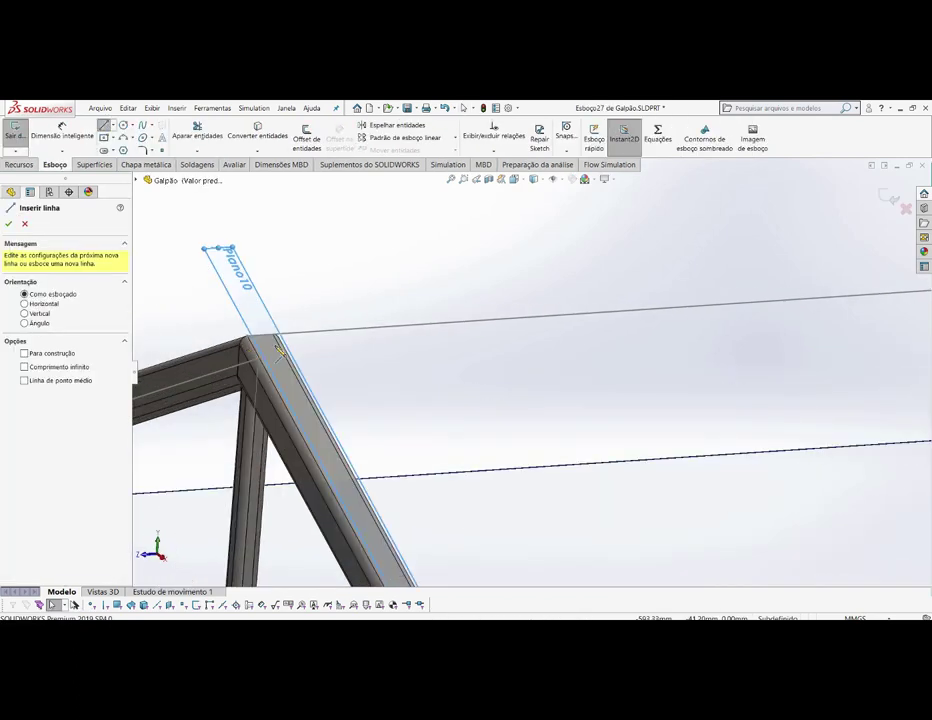
{"action": "scroll", "coordinate": [277, 345], "scroll_direction": "down", "scroll_amount": 1}
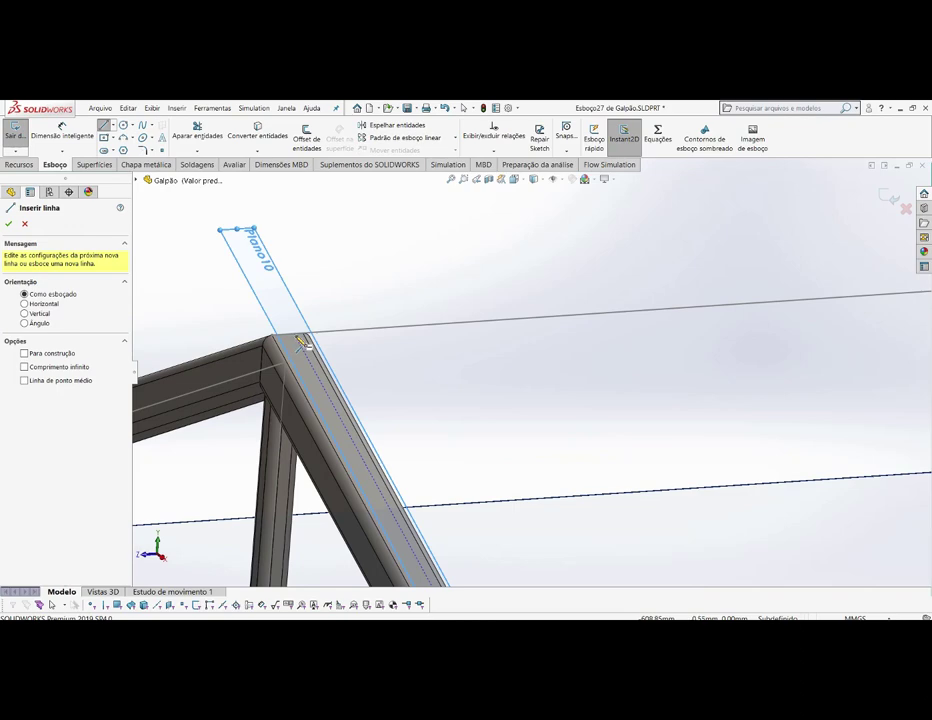
{"action": "scroll", "coordinate": [305, 350], "scroll_direction": "up", "scroll_amount": 3}
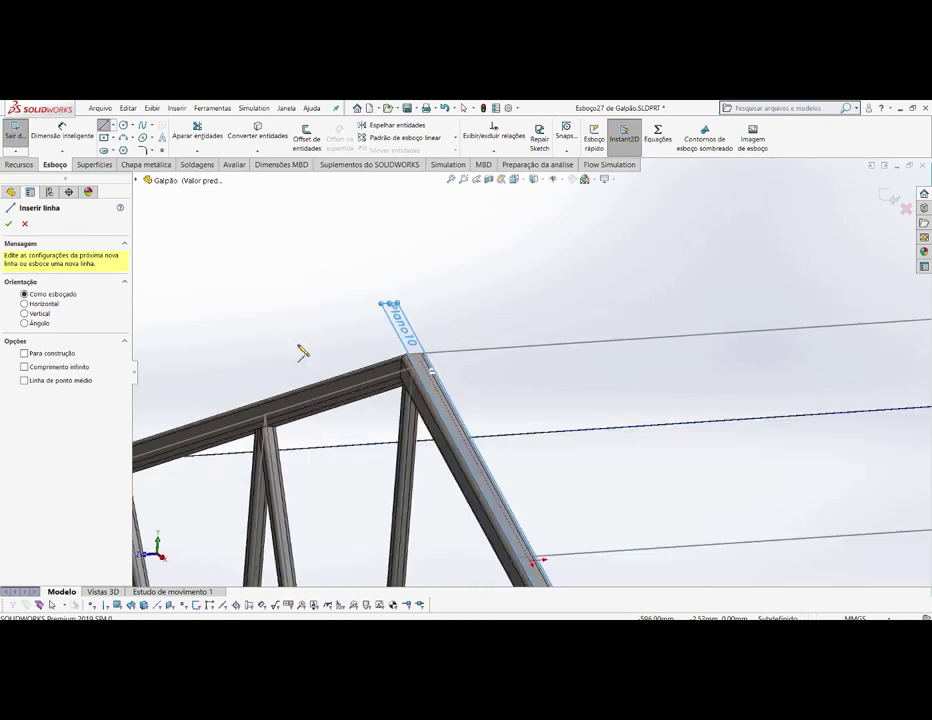
{"action": "scroll", "coordinate": [444, 462], "scroll_direction": "up", "scroll_amount": 1}
{"action": "scroll", "coordinate": [530, 480], "scroll_direction": "down", "scroll_amount": 2}
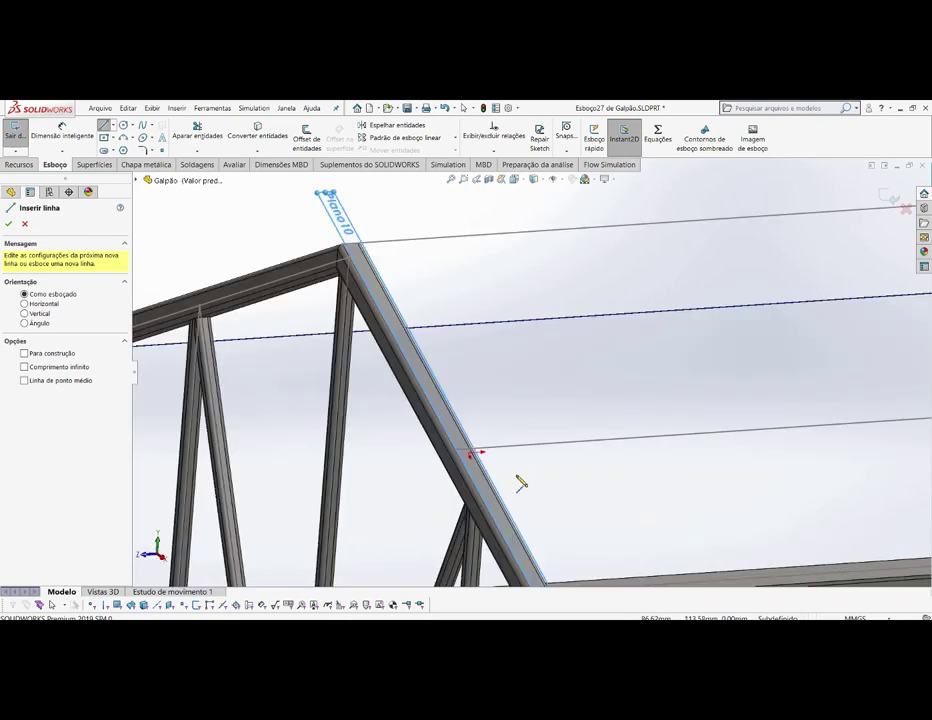
{"action": "scroll", "coordinate": [440, 425], "scroll_direction": "down", "scroll_amount": 2}
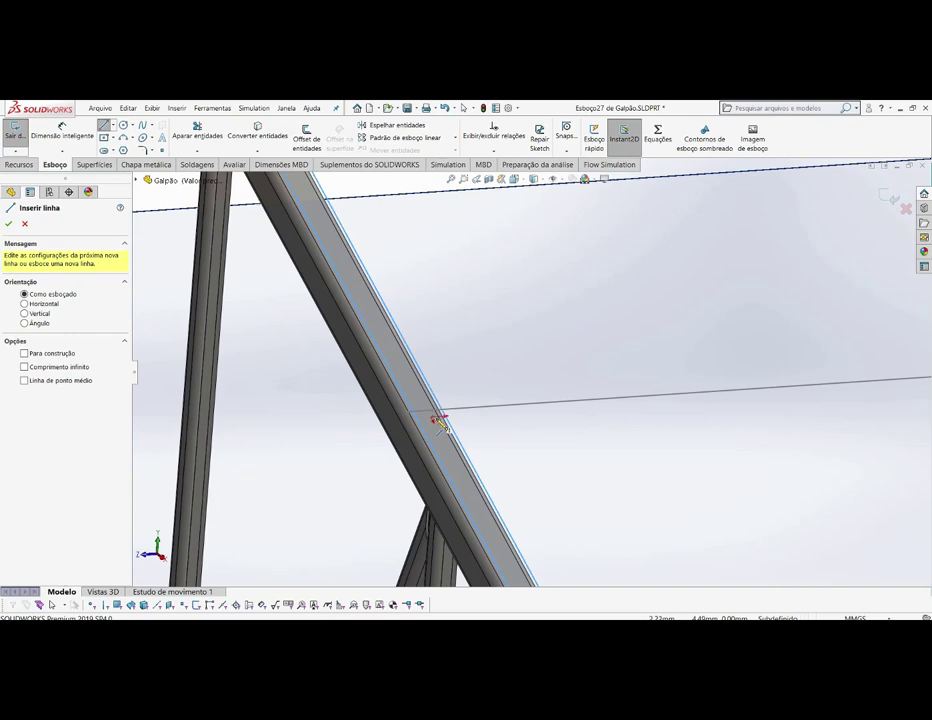
{"action": "mouse_move", "coordinate": [464, 408]}
{"action": "middle_mouse_down"}
{"action": "mouse_move", "coordinate": [479, 370]}
{"action": "mouse_move", "coordinate": [493, 381]}
{"action": "middle_mouse_up"}
{"action": "scroll", "coordinate": [493, 401], "scroll_direction": "up", "scroll_amount": 2}
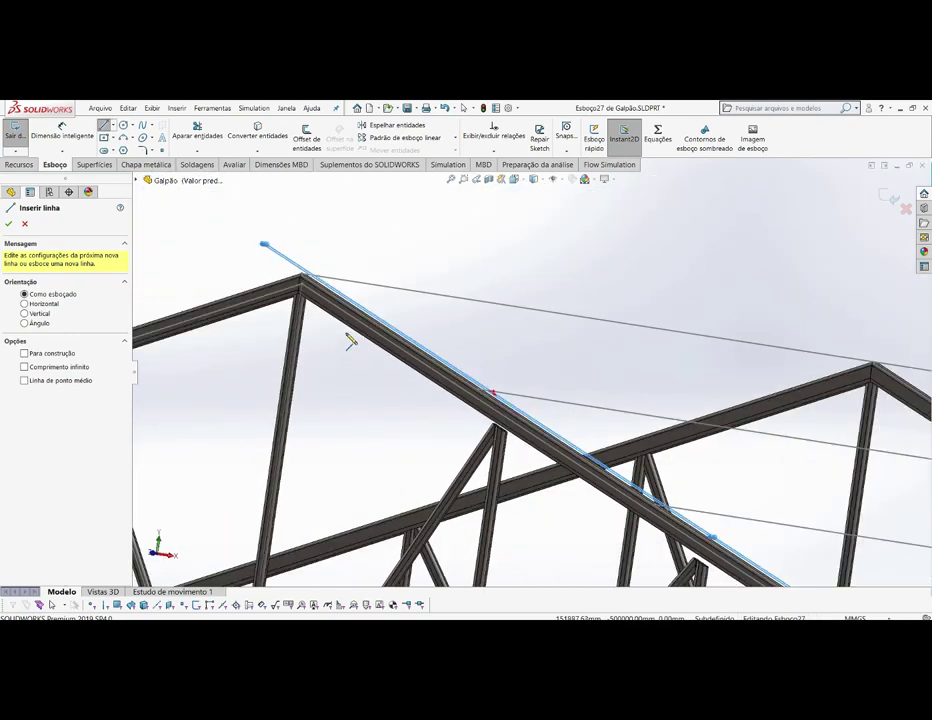
{"action": "scroll", "coordinate": [350, 341], "scroll_direction": "down", "scroll_amount": 2}
{"action": "key", "text": "Escape"}
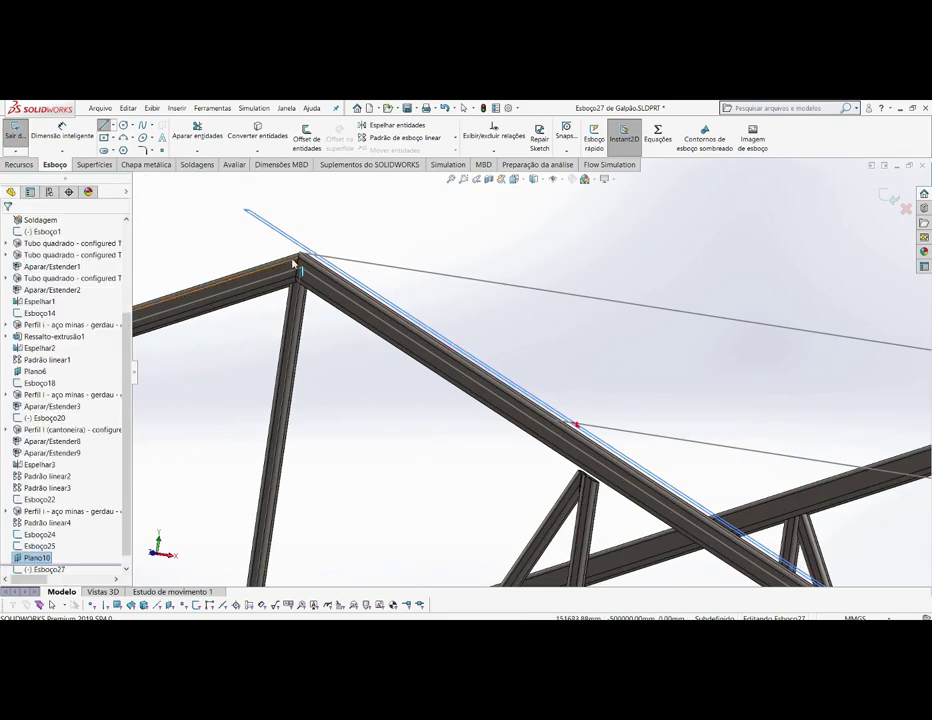
{"action": "scroll", "coordinate": [300, 266], "scroll_direction": "down", "scroll_amount": 2}
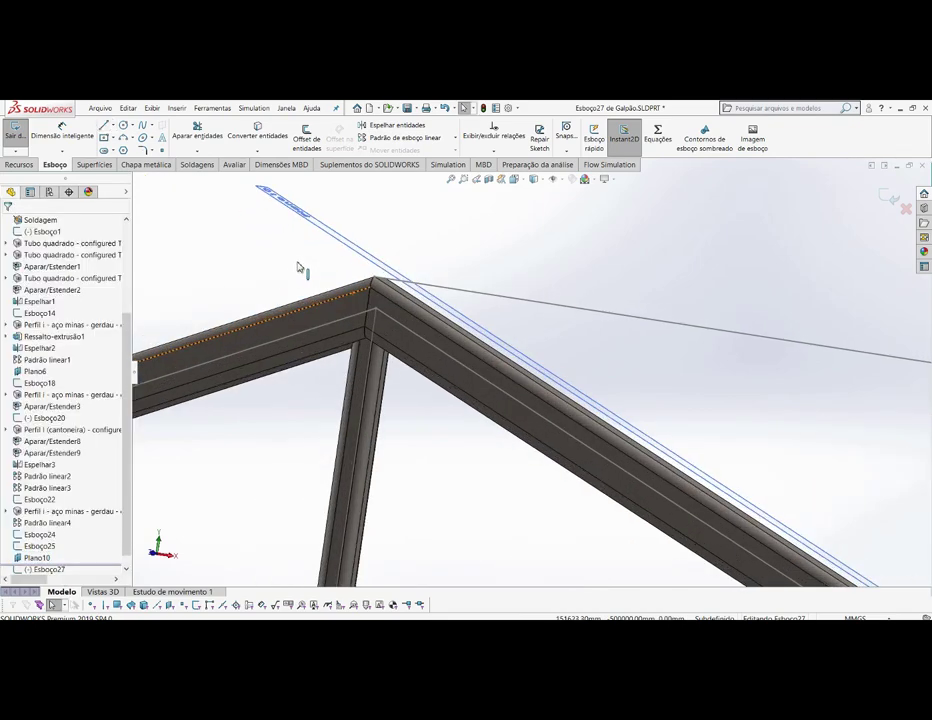
- Select Plano10 and choose Edit Feature to reopen its definition
{"action": "left_click", "coordinate": [347, 247]}
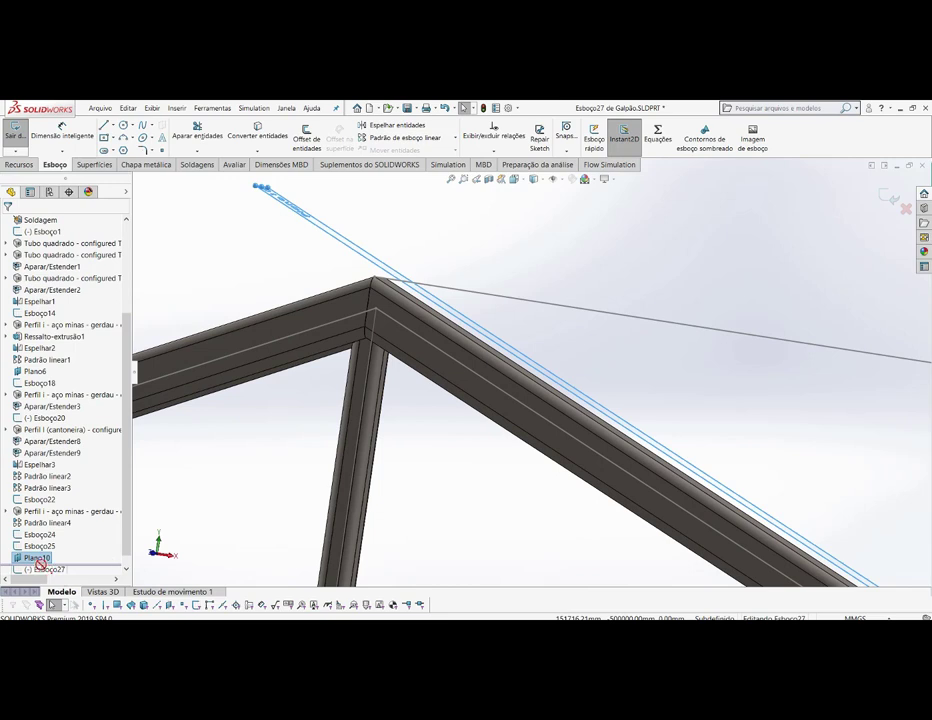
{"action": "right_click", "coordinate": [30, 557]}
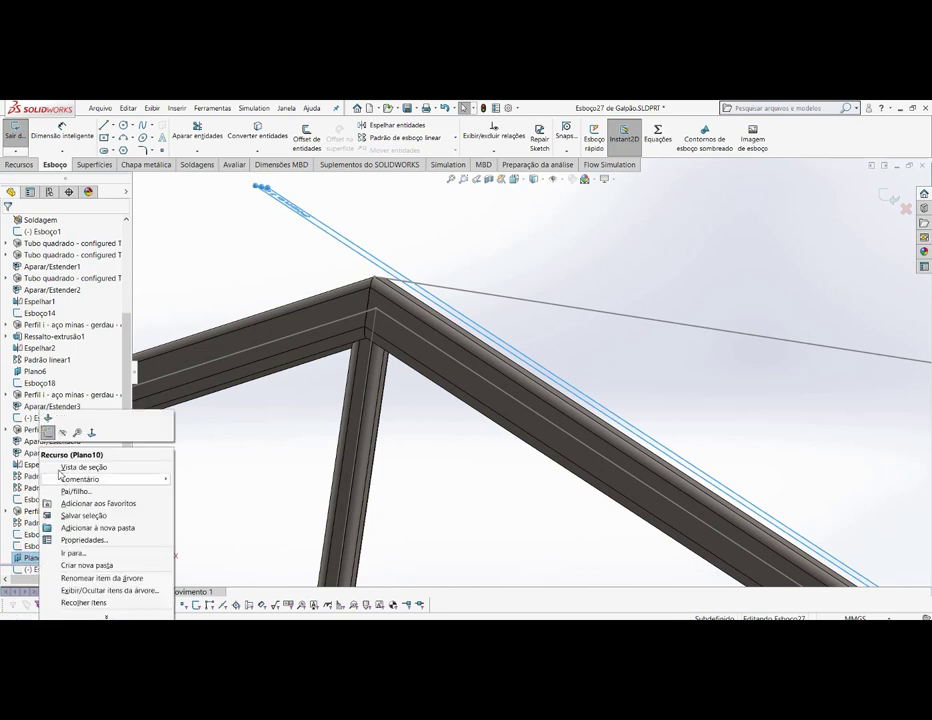
{"action": "left_click", "coordinate": [495, 229]}
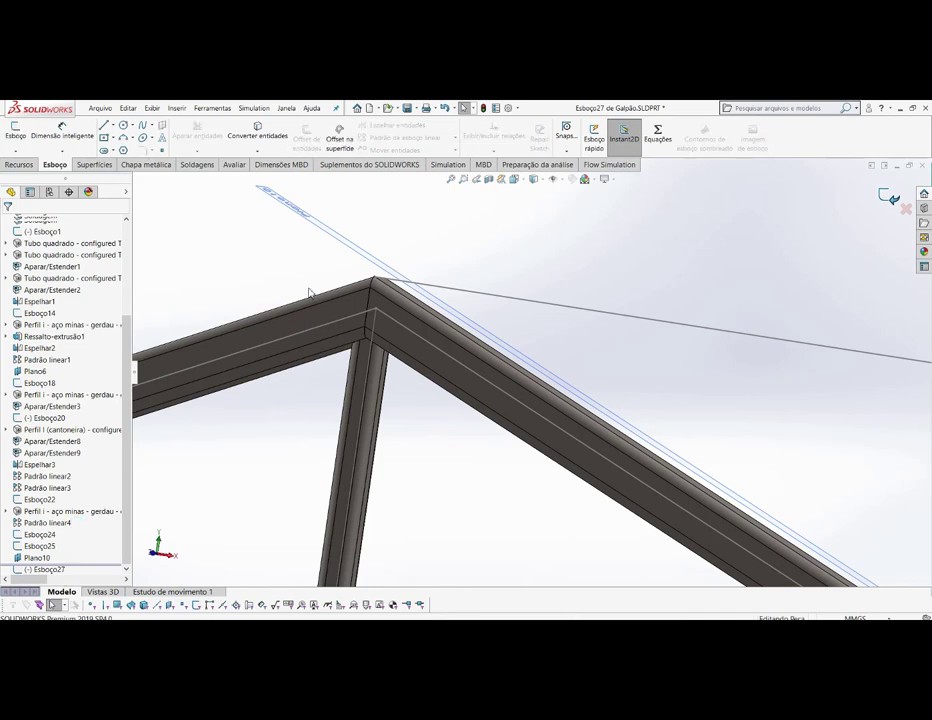
{"action": "left_click", "coordinate": [363, 253]}
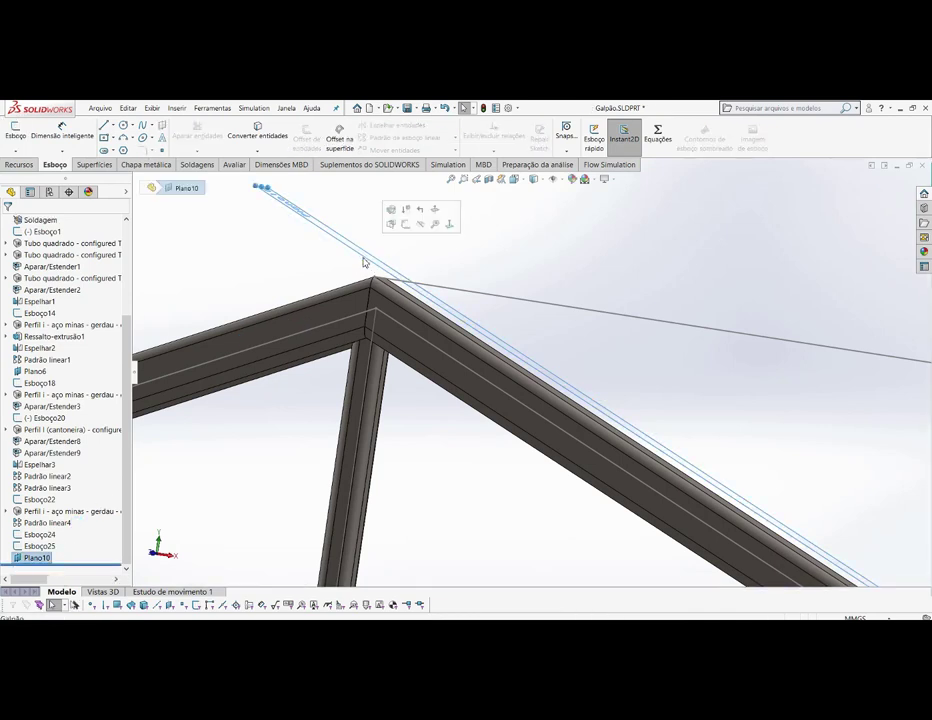
{"action": "right_click", "coordinate": [44, 562]}
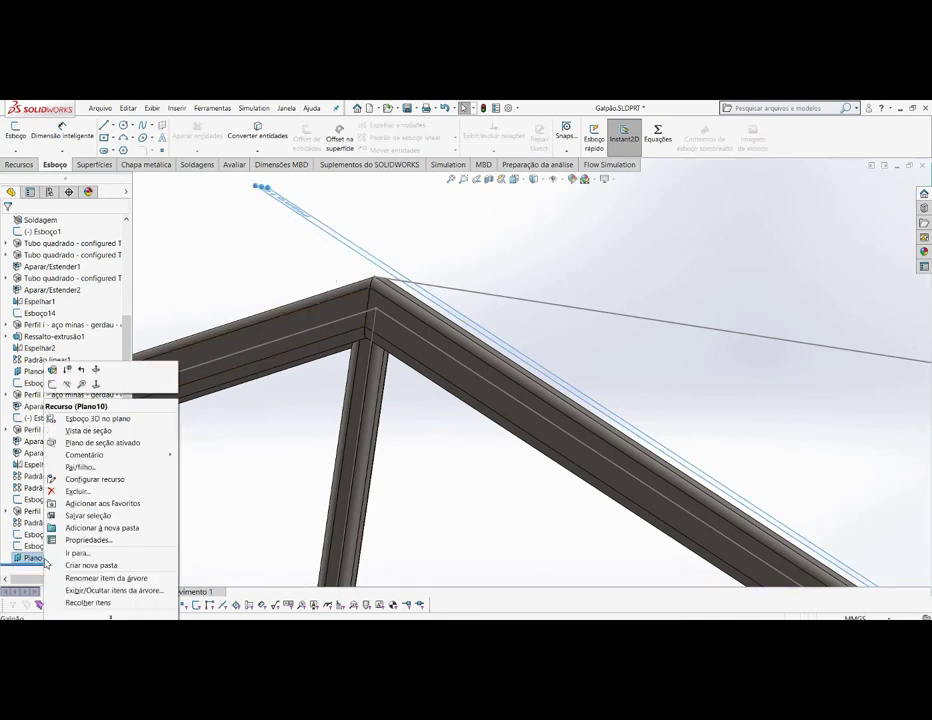
{"action": "left_click", "coordinate": [54, 371]}
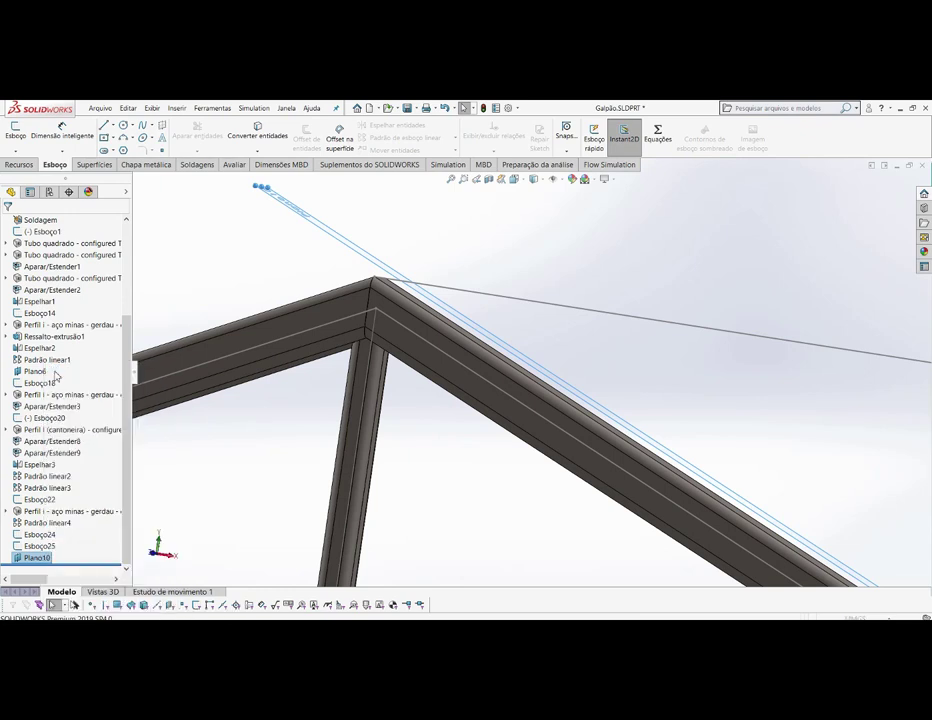
- Change Plano10's offset from 10.00 mm to 0 so it lies on the chord face
{"action": "double_click", "coordinate": [62, 376]}
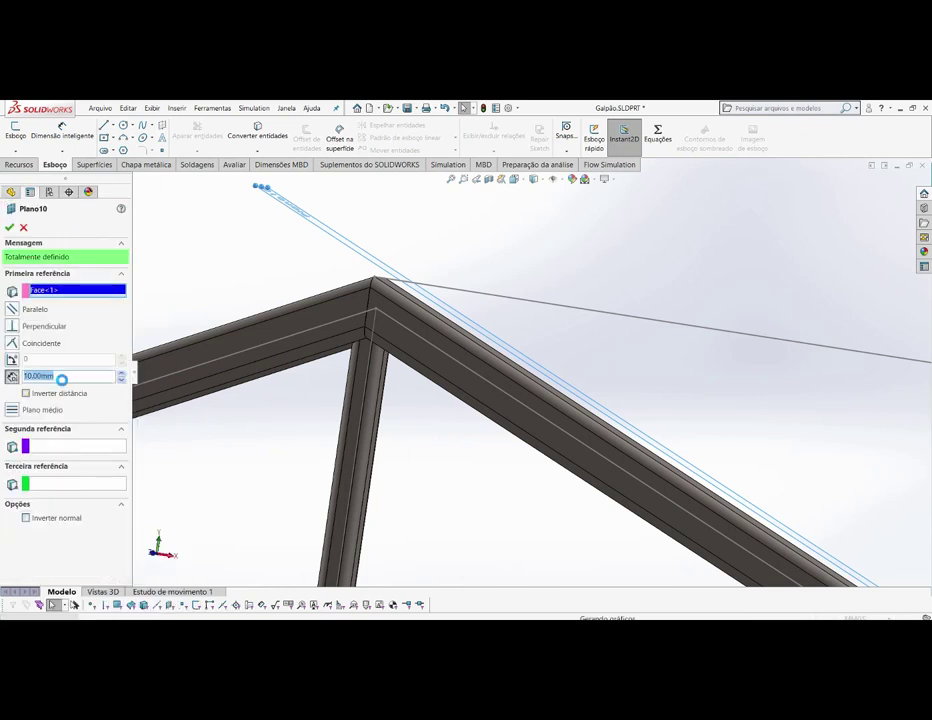
{"action": "type", "text": "0"}
{"action": "key", "text": "Return"}
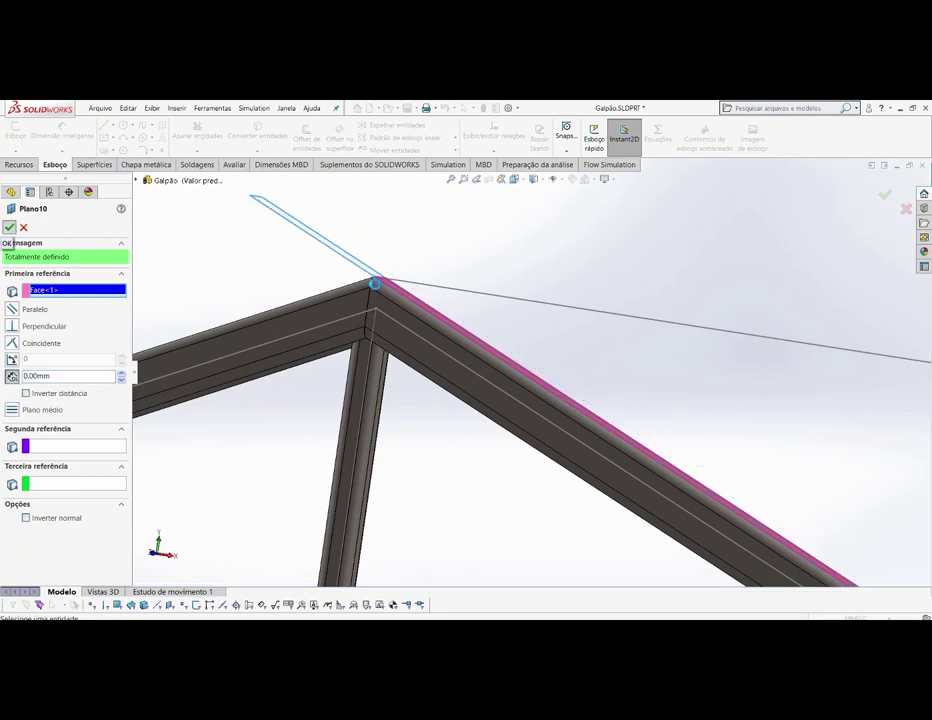
{"action": "left_click", "coordinate": [10, 228]}
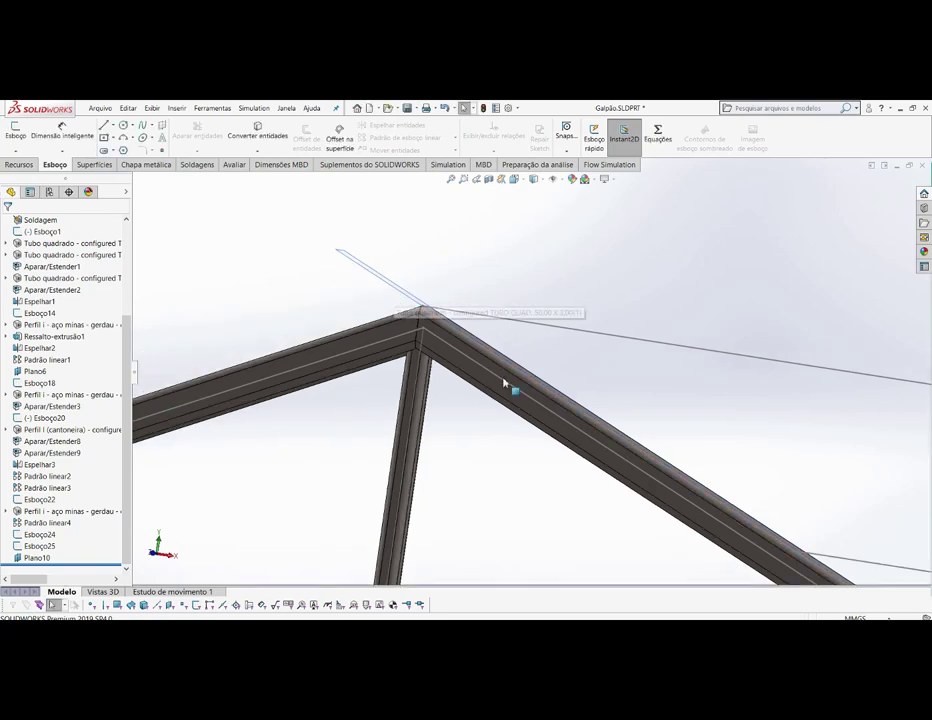
{"action": "middle_click_drag", "start_coordinate": [510, 387], "coordinate": [470, 424]}
{"action": "scroll", "coordinate": [551, 293], "scroll_direction": "down", "scroll_amount": 3}
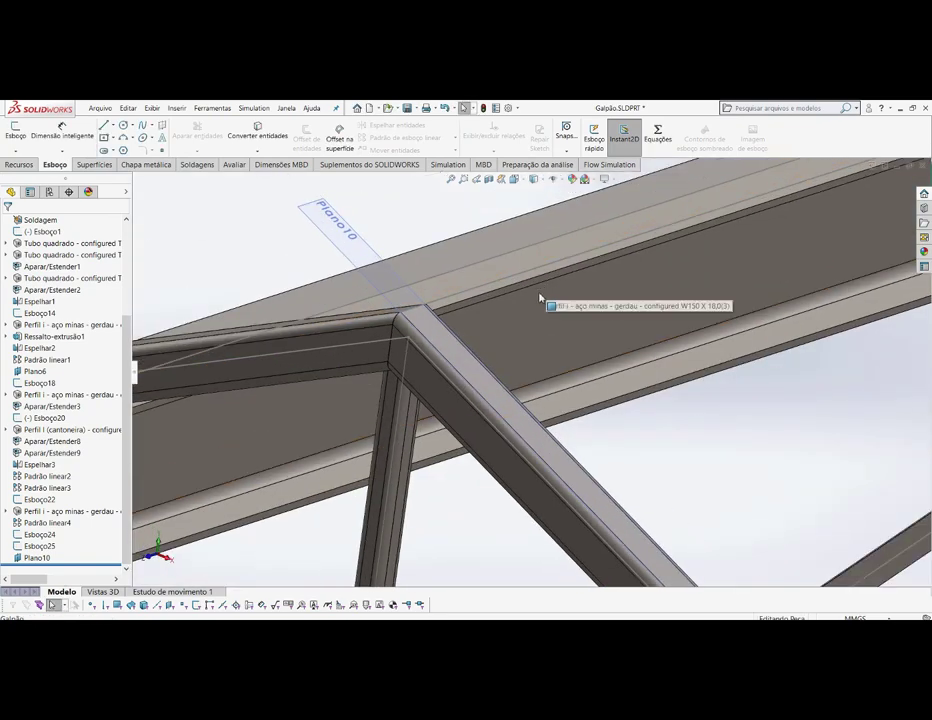
{"action": "scroll", "coordinate": [453, 364], "scroll_direction": "down", "scroll_amount": 2}
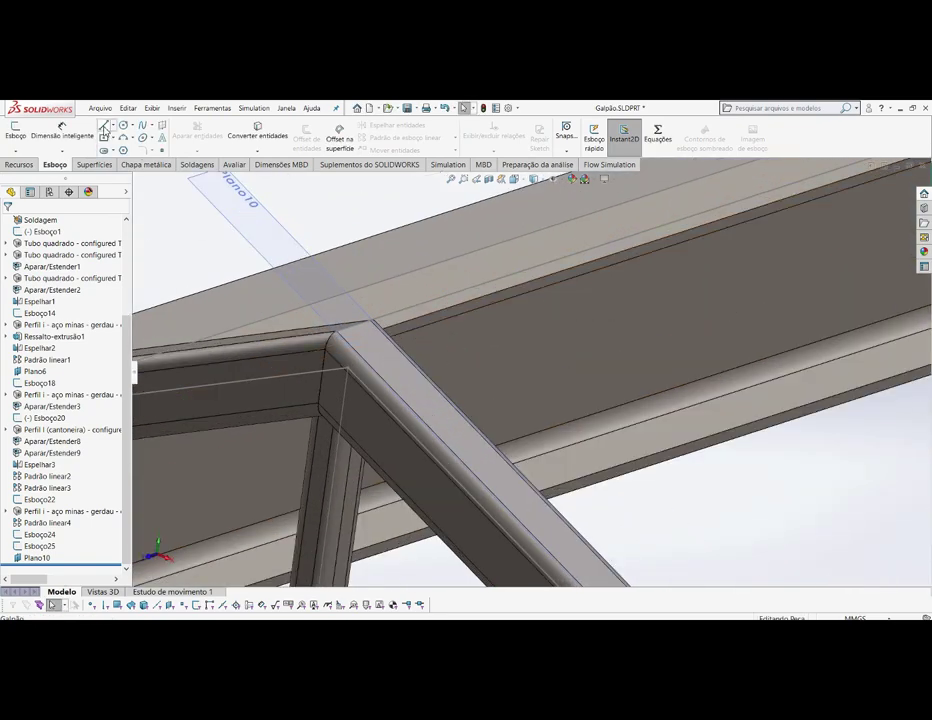
- Start a new sketch on Plano10 and draw a line between the beam's corners
{"action": "left_click", "coordinate": [103, 128]}
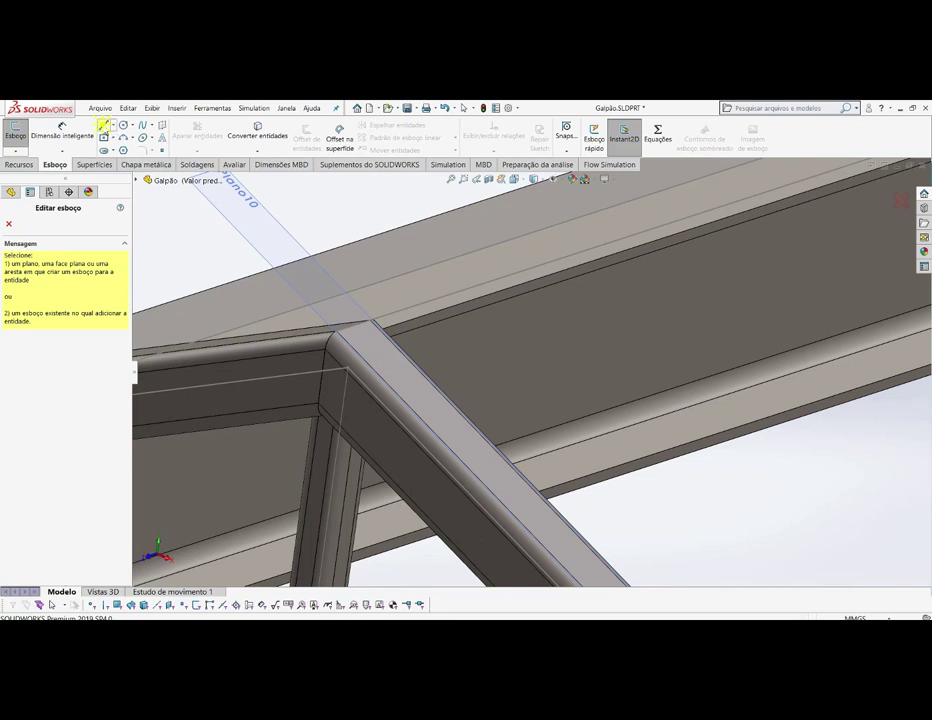
{"action": "left_click", "coordinate": [366, 309]}
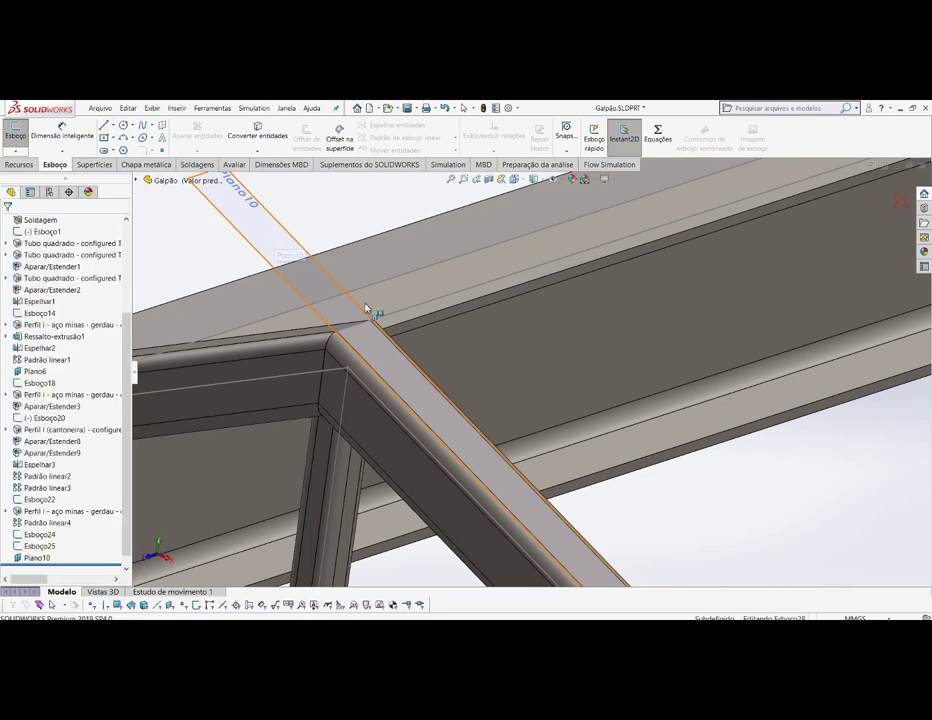
{"action": "key", "text": "l"}
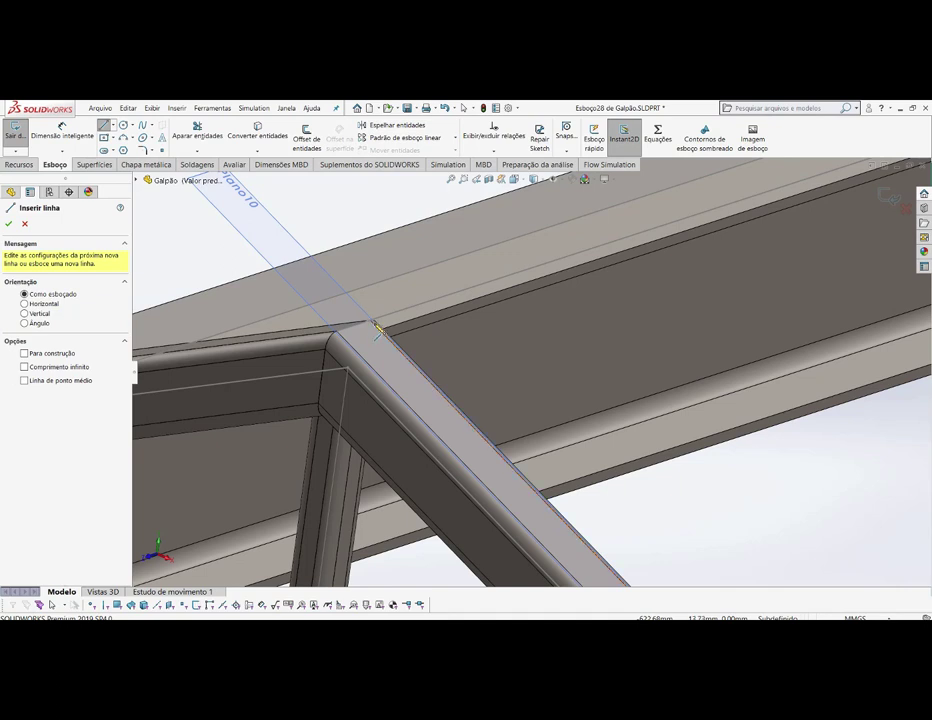
{"action": "scroll", "coordinate": [378, 328], "scroll_direction": "down", "scroll_amount": 3}
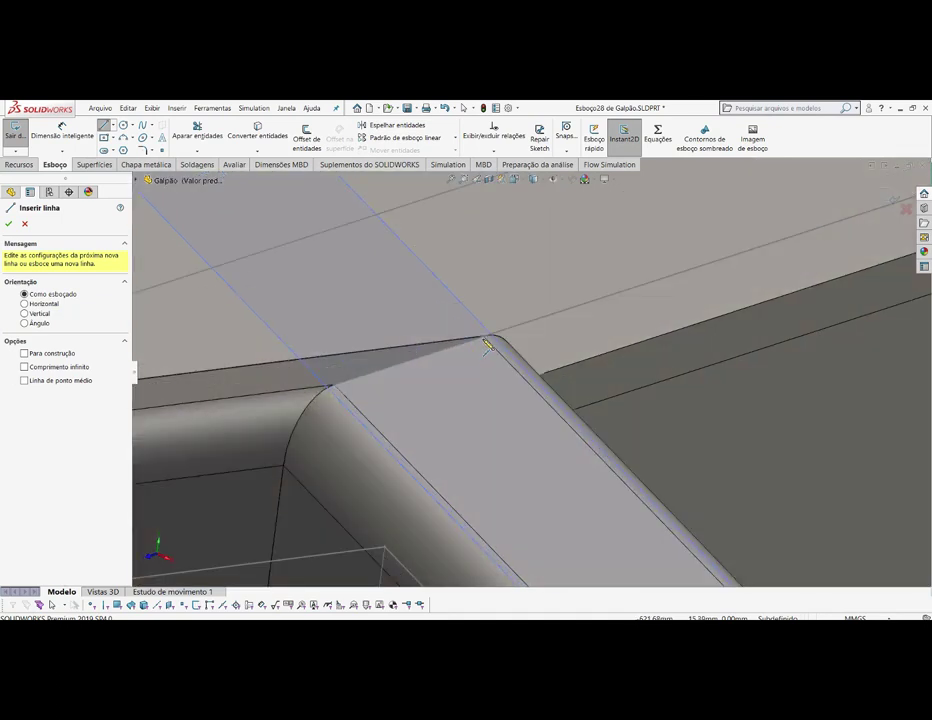
{"action": "left_click", "coordinate": [488, 340]}
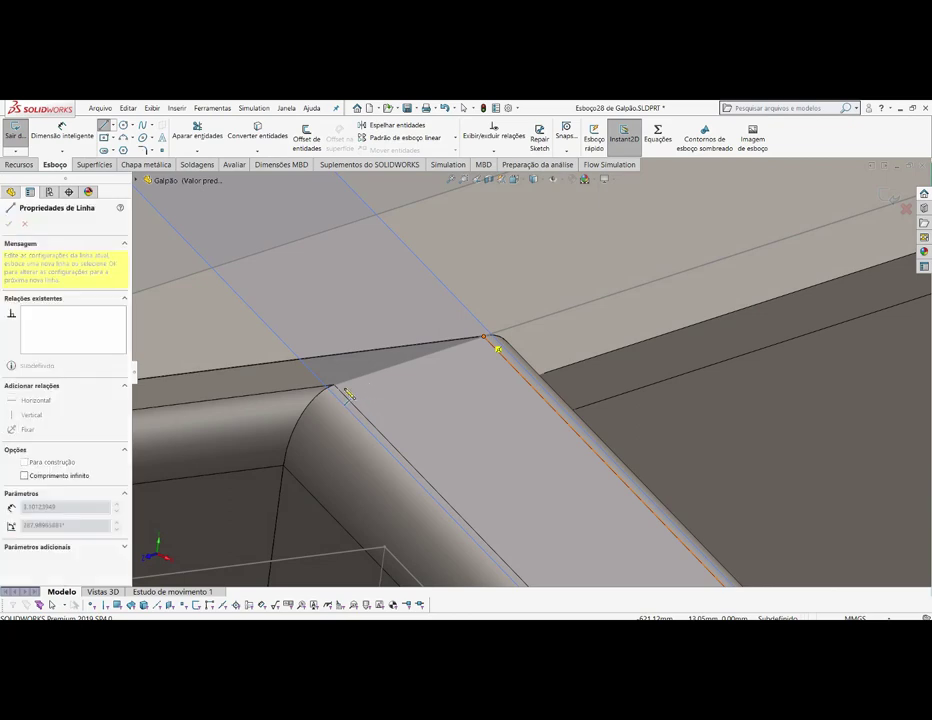
{"action": "left_click", "coordinate": [332, 383]}
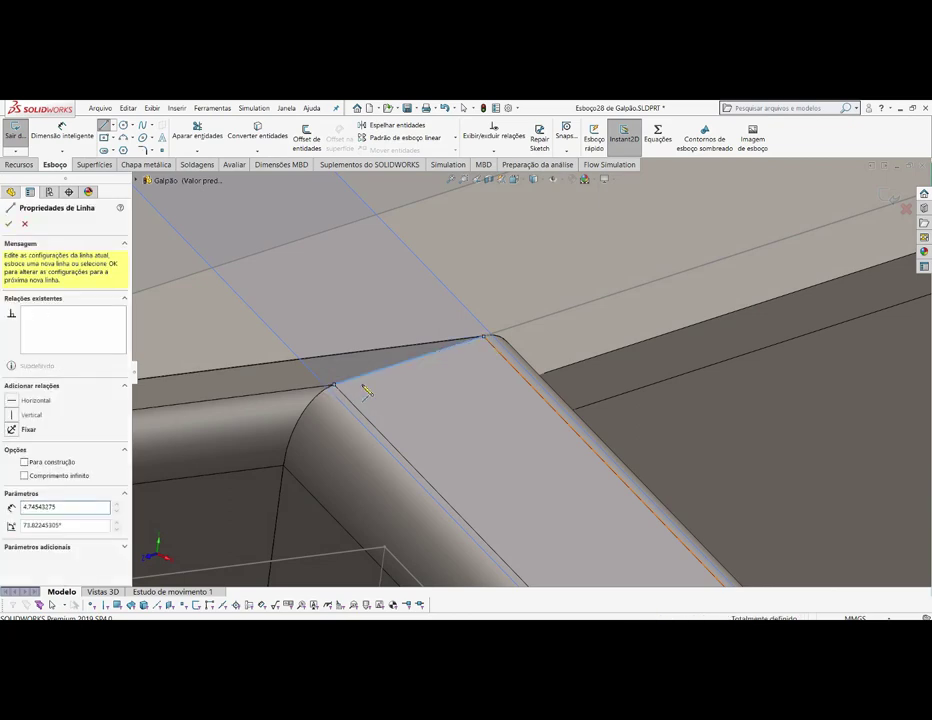
{"action": "right_click", "coordinate": [379, 378]}
{"action": "left_click", "coordinate": [397, 402]}
- Draw another line from the edge vertex to the far corner vertex
{"action": "scroll", "coordinate": [358, 381], "scroll_direction": "up", "scroll_amount": 2}
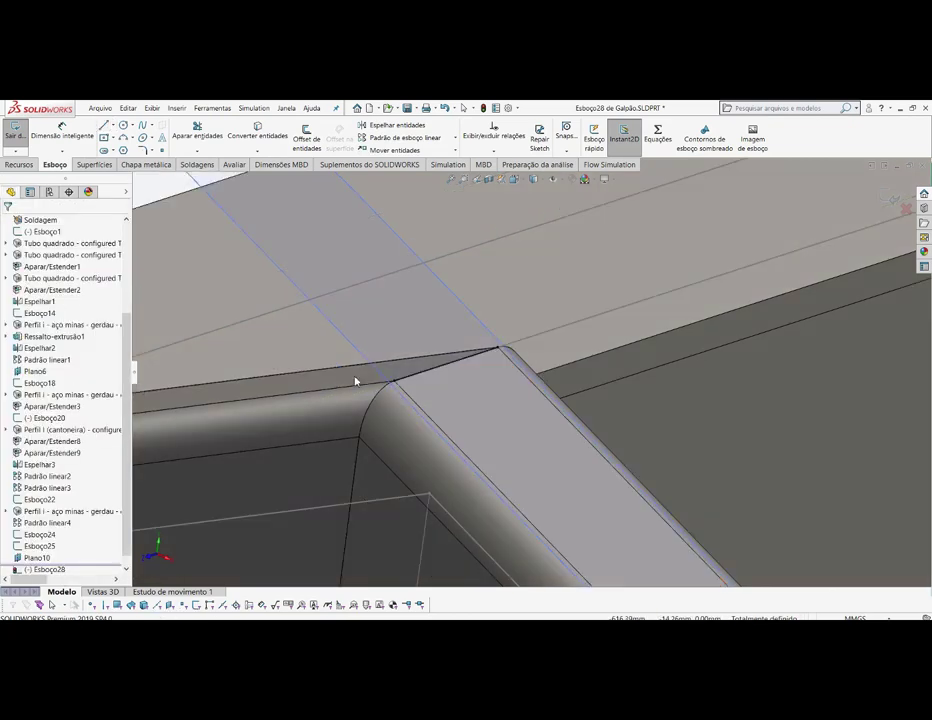
{"action": "scroll", "coordinate": [358, 381], "scroll_direction": "up", "scroll_amount": 3}
{"action": "scroll", "coordinate": [383, 329], "scroll_direction": "up", "scroll_amount": 3}
{"action": "scroll", "coordinate": [370, 323], "scroll_direction": "up", "scroll_amount": 3}
{"action": "scroll", "coordinate": [370, 323], "scroll_direction": "up", "scroll_amount": 2}
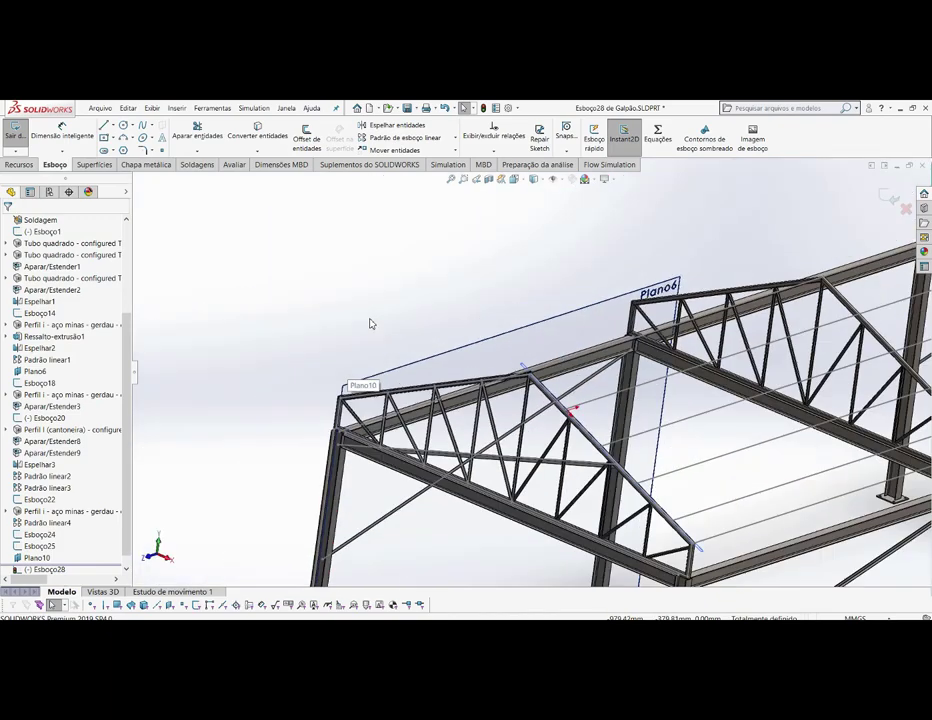
{"action": "scroll", "coordinate": [370, 323], "scroll_direction": "up", "scroll_amount": 1}
{"action": "scroll", "coordinate": [697, 582], "scroll_direction": "down", "scroll_amount": 3}
{"action": "scroll", "coordinate": [686, 598], "scroll_direction": "down", "scroll_amount": 2}
{"action": "scroll", "coordinate": [670, 580], "scroll_direction": "down", "scroll_amount": 2}
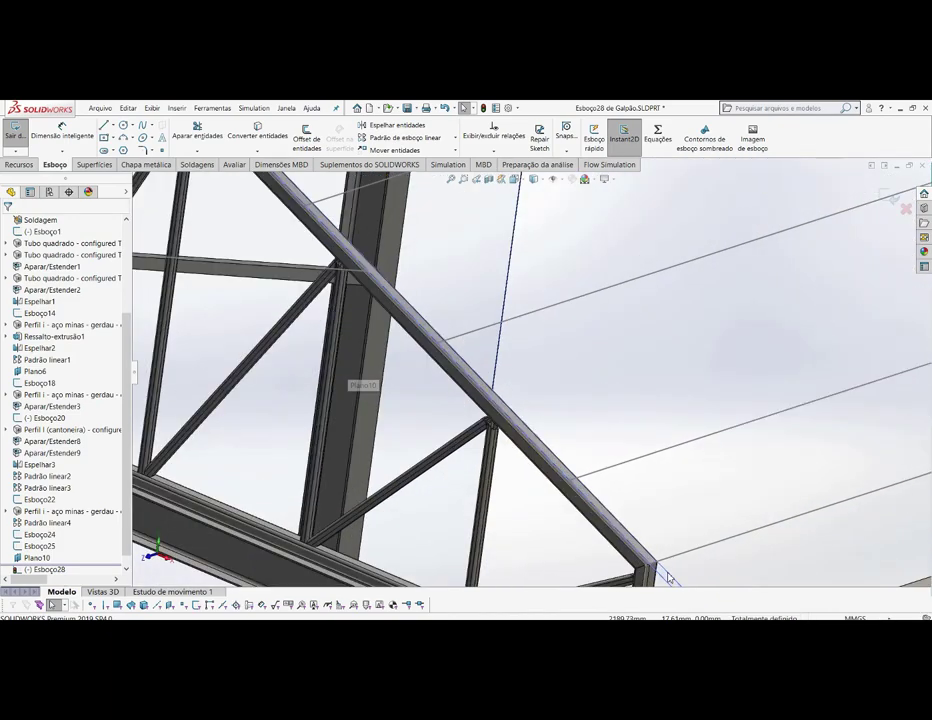
{"action": "scroll", "coordinate": [624, 524], "scroll_direction": "down", "scroll_amount": 2}
{"action": "scroll", "coordinate": [580, 490], "scroll_direction": "down", "scroll_amount": 2}
{"action": "scroll", "coordinate": [565, 459], "scroll_direction": "down", "scroll_amount": 2}
{"action": "scroll", "coordinate": [616, 433], "scroll_direction": "down", "scroll_amount": 2}
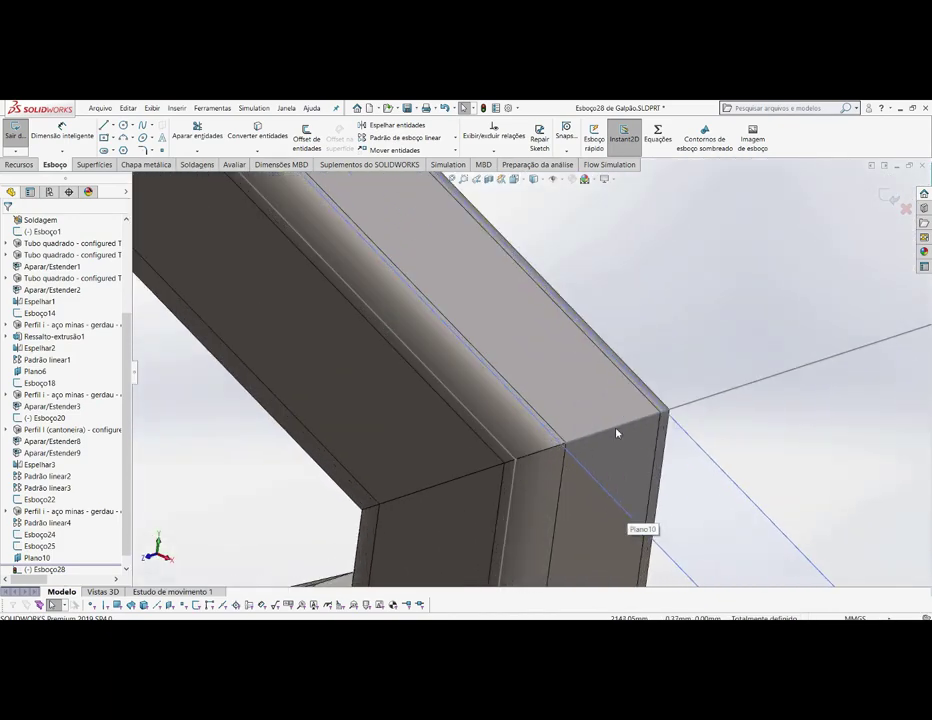
{"action": "scroll", "coordinate": [612, 435], "scroll_direction": "down", "scroll_amount": 2}
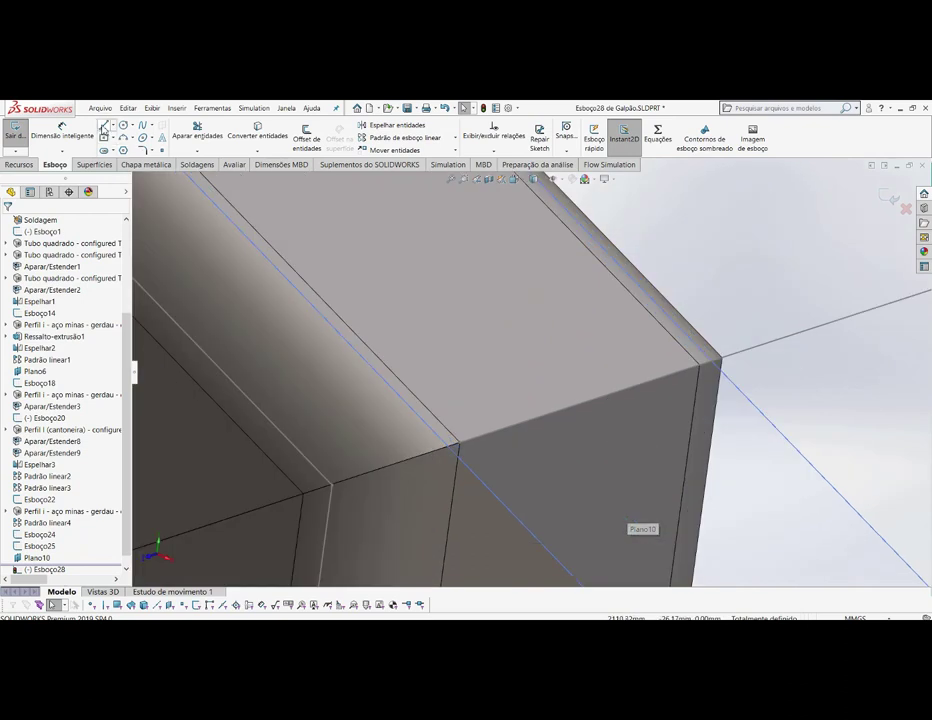
{"action": "left_click", "coordinate": [459, 443]}
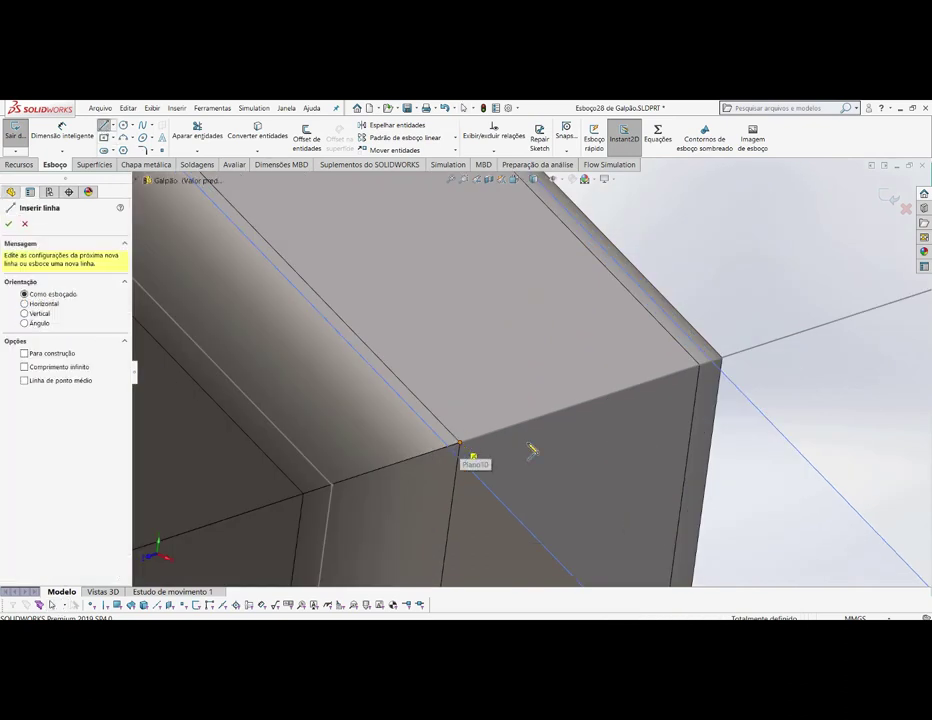
{"action": "left_click", "coordinate": [700, 365]}
{"action": "right_click", "coordinate": [706, 372]}
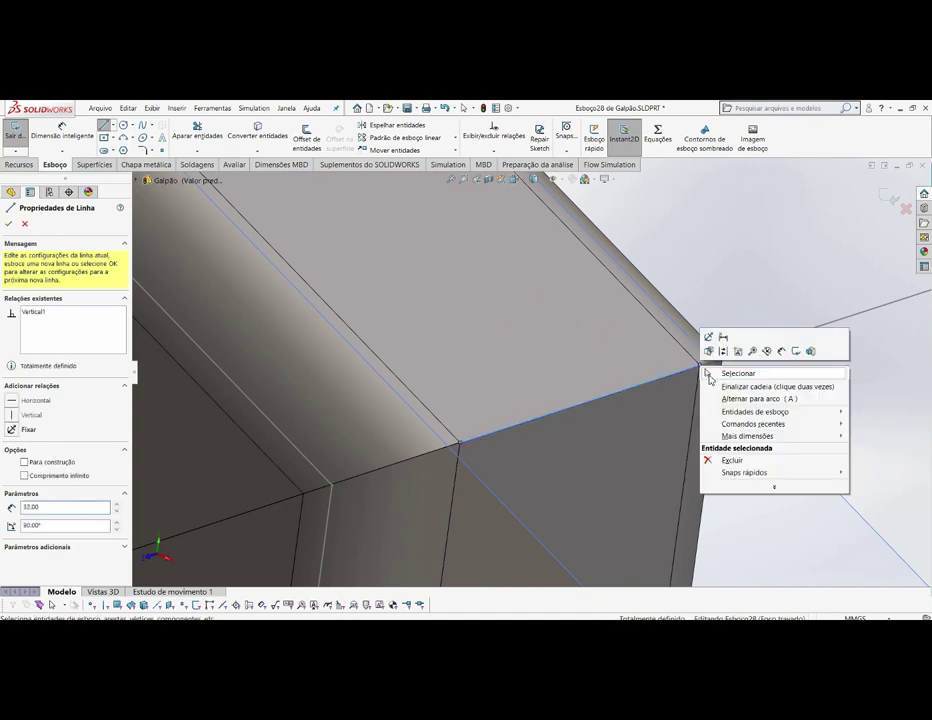
{"action": "left_click", "coordinate": [716, 376]}
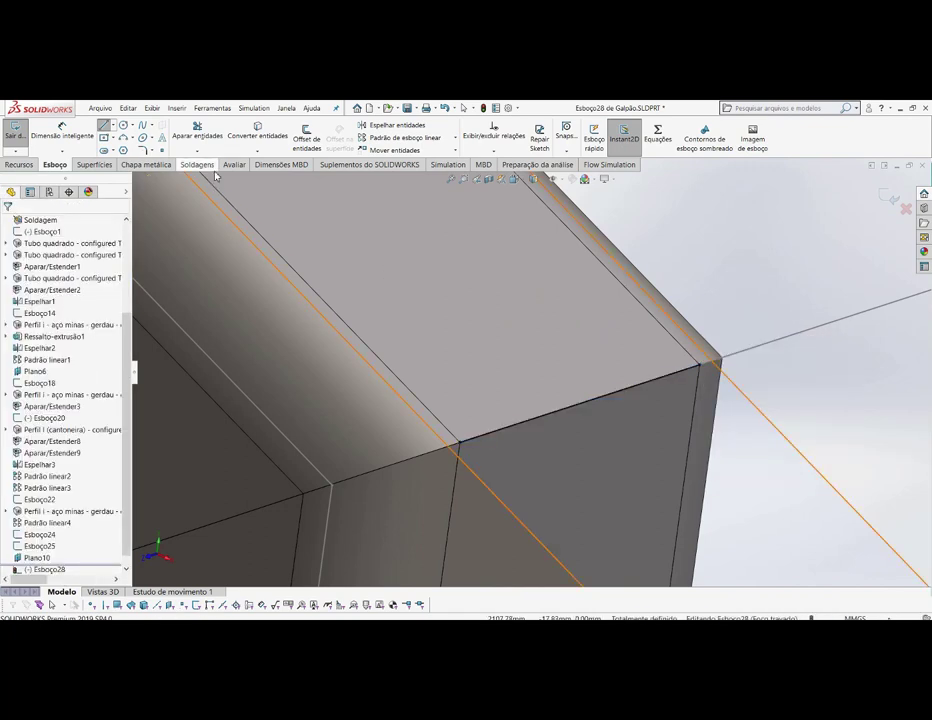
- Draw a horizontal line along the chord edge ending at the truss corner
{"action": "left_click", "coordinate": [104, 127]}
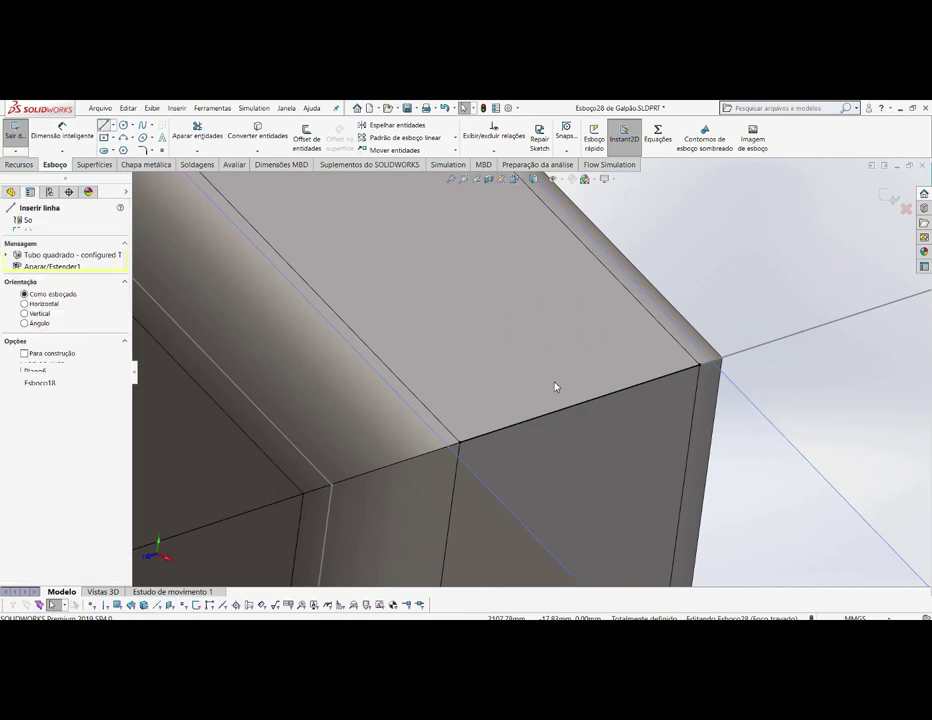
{"action": "left_click", "coordinate": [594, 416]}
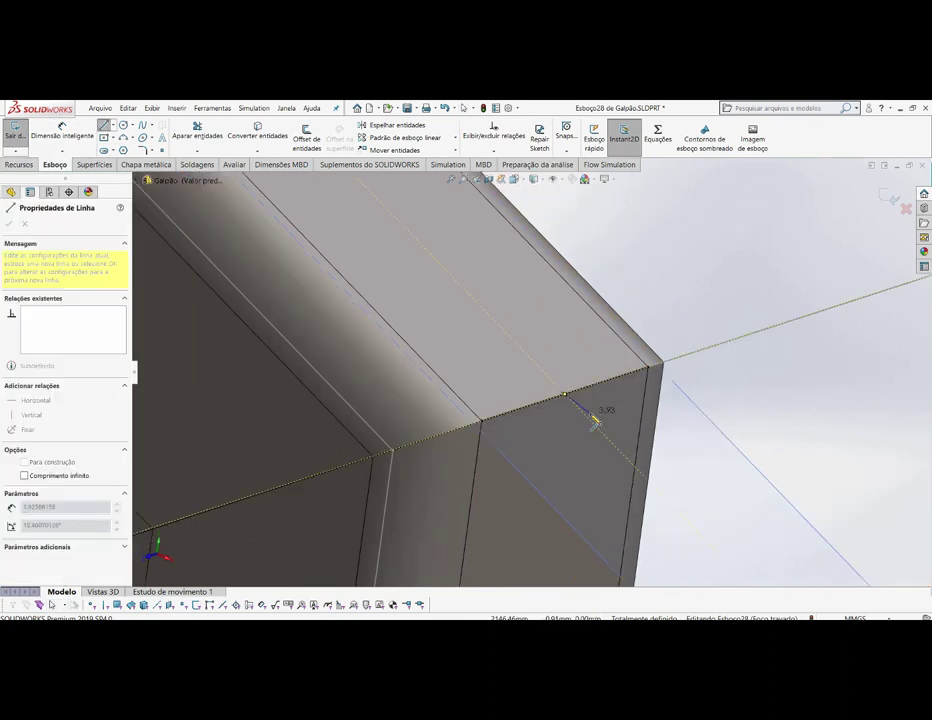
{"action": "scroll", "coordinate": [590, 410], "scroll_direction": "down", "scroll_amount": 4}
{"action": "scroll", "coordinate": [577, 402], "scroll_direction": "down", "scroll_amount": 2}
{"action": "scroll", "coordinate": [560, 390], "scroll_direction": "down", "scroll_amount": 1}
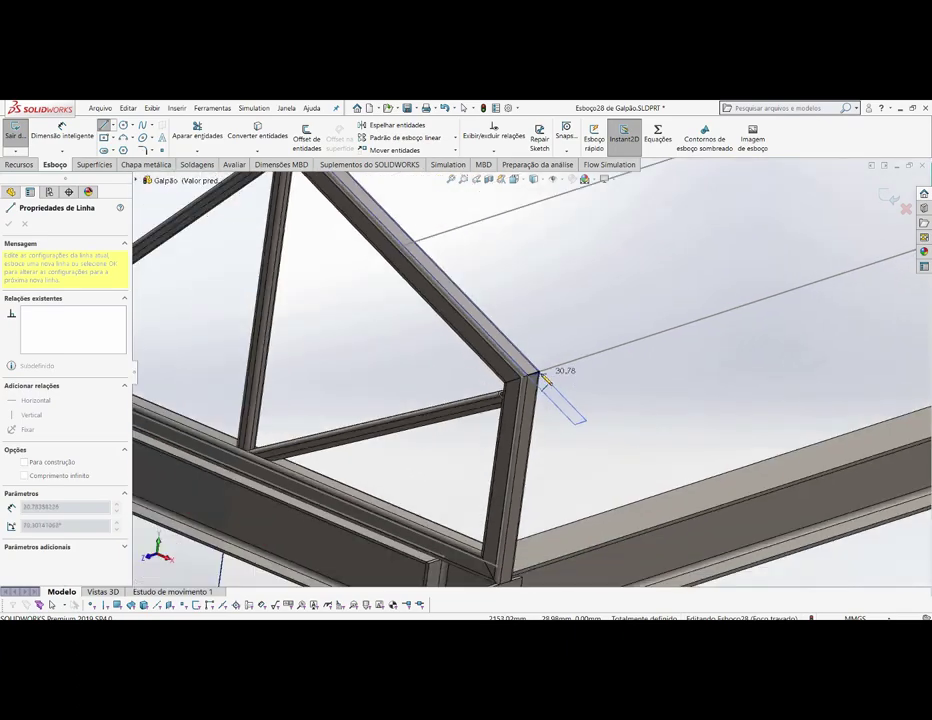
{"action": "scroll", "coordinate": [555, 386], "scroll_direction": "down", "scroll_amount": 2}
{"action": "scroll", "coordinate": [548, 383], "scroll_direction": "down", "scroll_amount": 2}
{"action": "scroll", "coordinate": [422, 250], "scroll_direction": "up", "scroll_amount": 2}
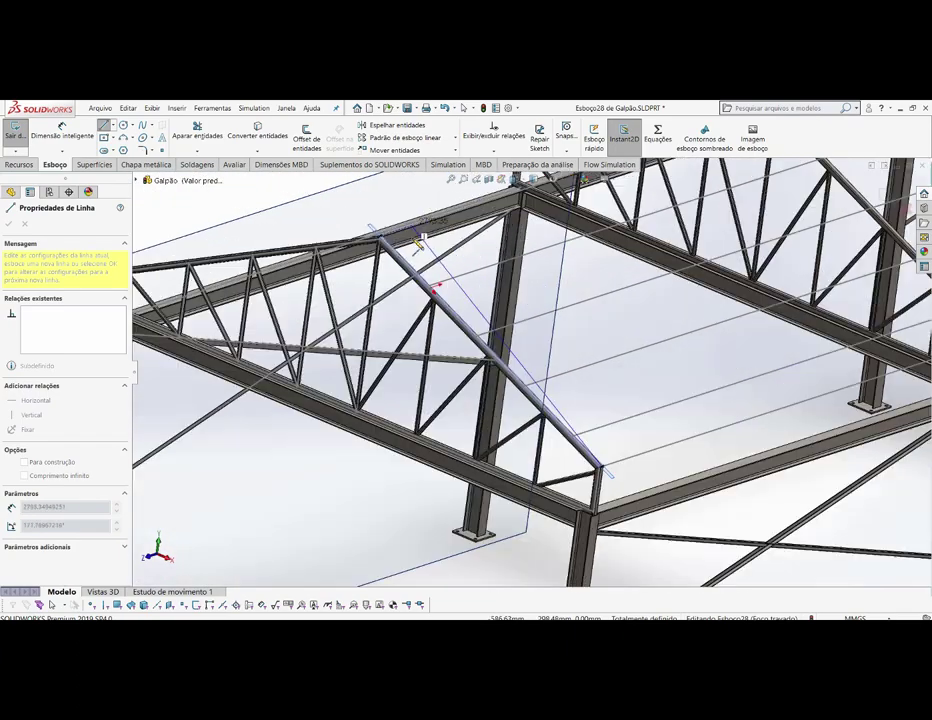
{"action": "scroll", "coordinate": [416, 277], "scroll_direction": "up", "scroll_amount": 2}
{"action": "scroll", "coordinate": [423, 294], "scroll_direction": "up", "scroll_amount": 2}
{"action": "scroll", "coordinate": [422, 296], "scroll_direction": "up", "scroll_amount": 2}
{"action": "scroll", "coordinate": [412, 300], "scroll_direction": "up", "scroll_amount": 1}
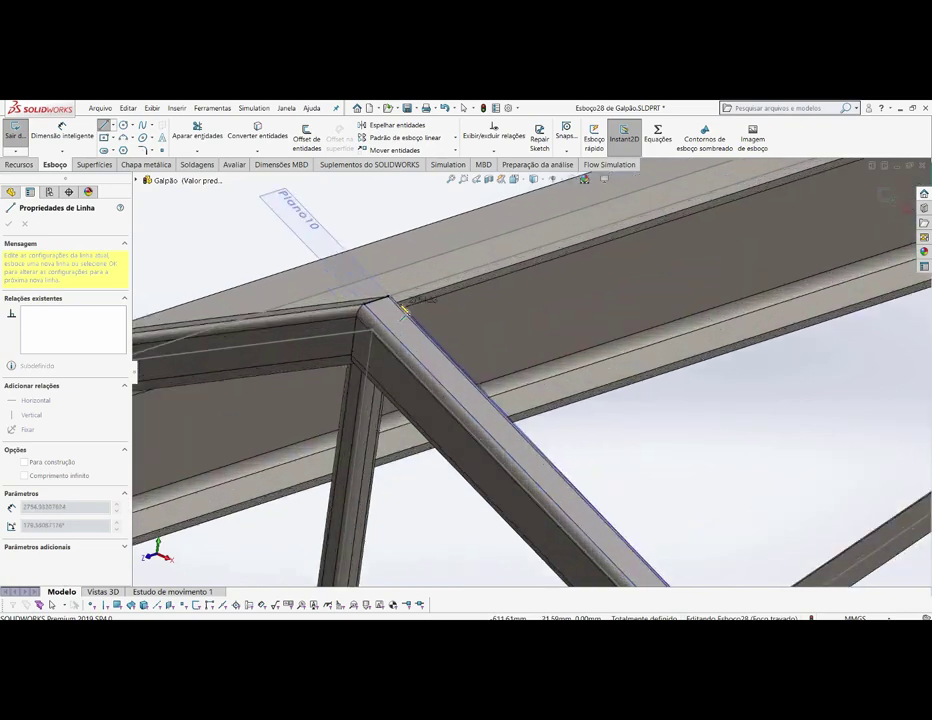
{"action": "scroll", "coordinate": [400, 306], "scroll_direction": "up", "scroll_amount": 1}
{"action": "scroll", "coordinate": [399, 318], "scroll_direction": "up", "scroll_amount": 2}
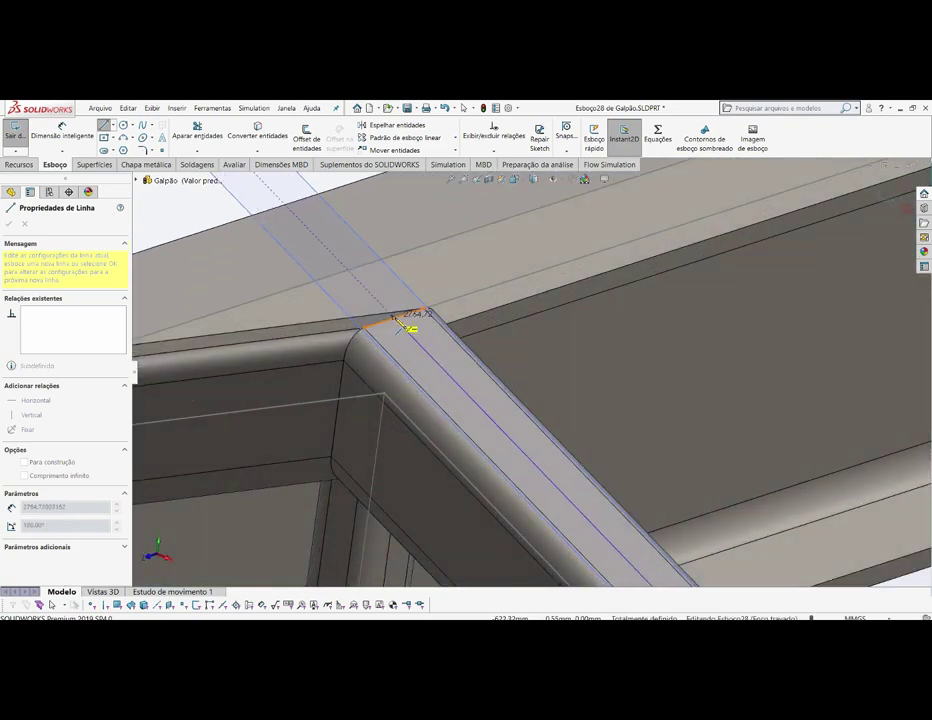
{"action": "left_click", "coordinate": [398, 320]}
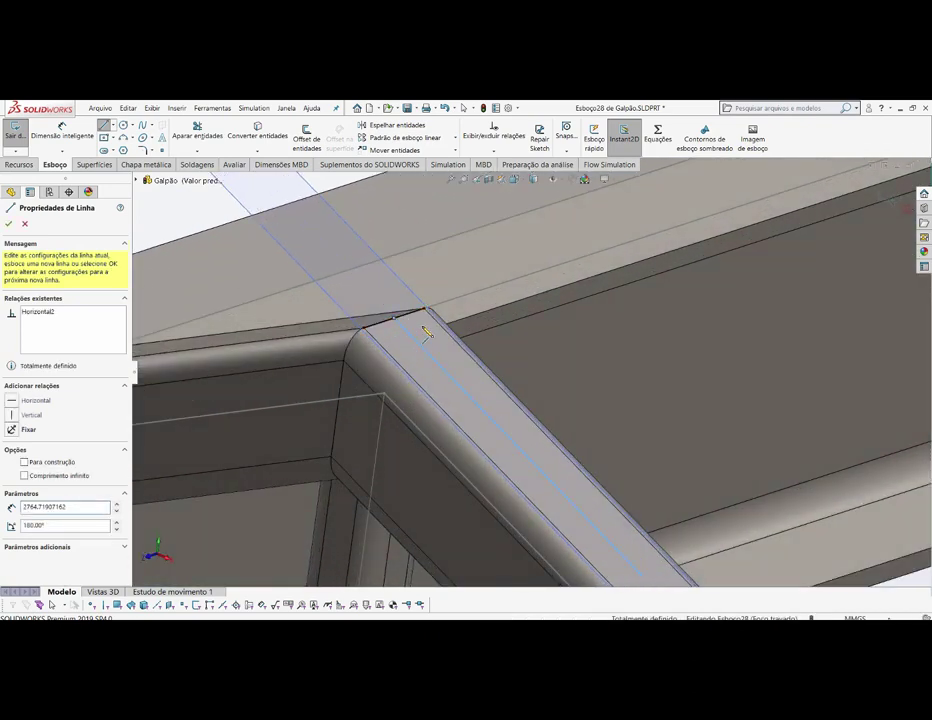
{"action": "right_click", "coordinate": [421, 326]}
{"action": "left_click", "coordinate": [424, 325]}
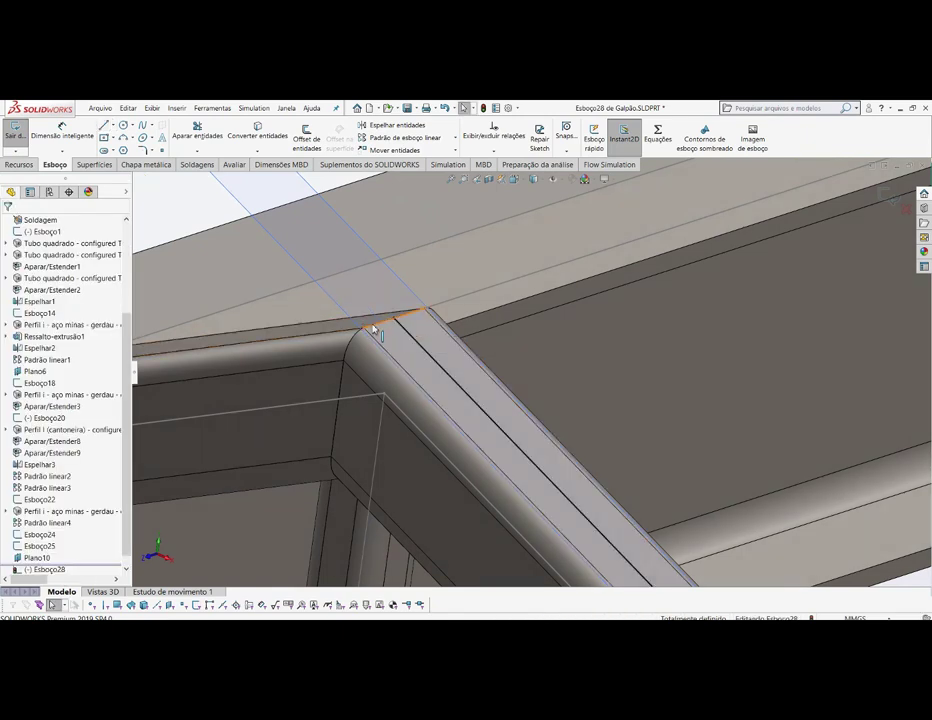
- Delete the leftover vertical sketch line Linha1
{"action": "left_click", "coordinate": [374, 329]}
{"action": "right_click", "coordinate": [374, 329]}
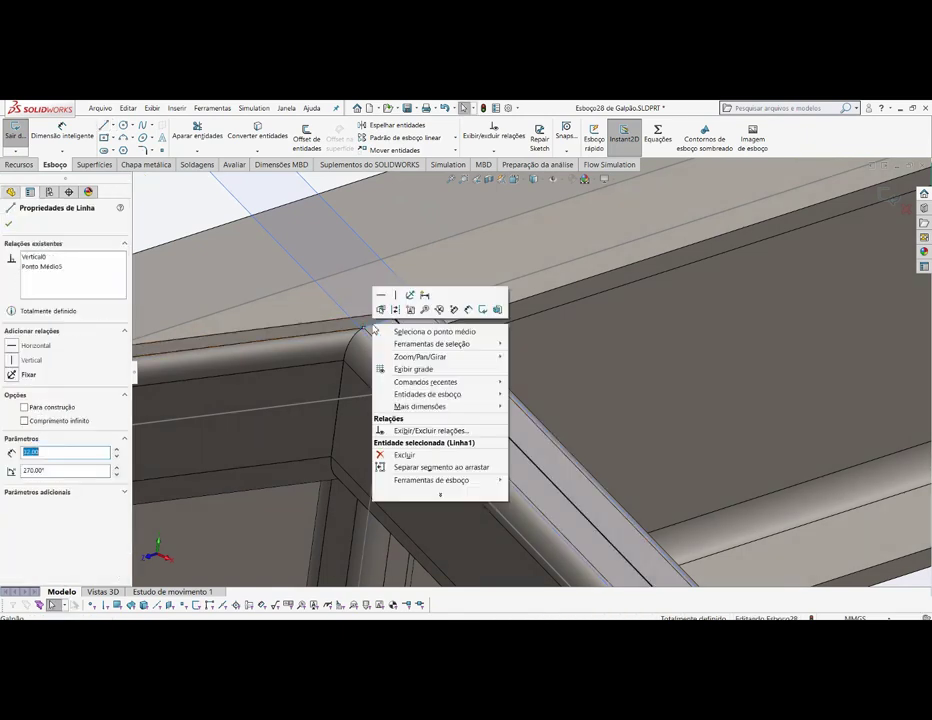
{"action": "left_click", "coordinate": [414, 460]}
- Delete the leftover vertical sketch line Linha2 at the end of the truss chord
{"action": "scroll", "coordinate": [387, 327], "scroll_direction": "up", "scroll_amount": 3}
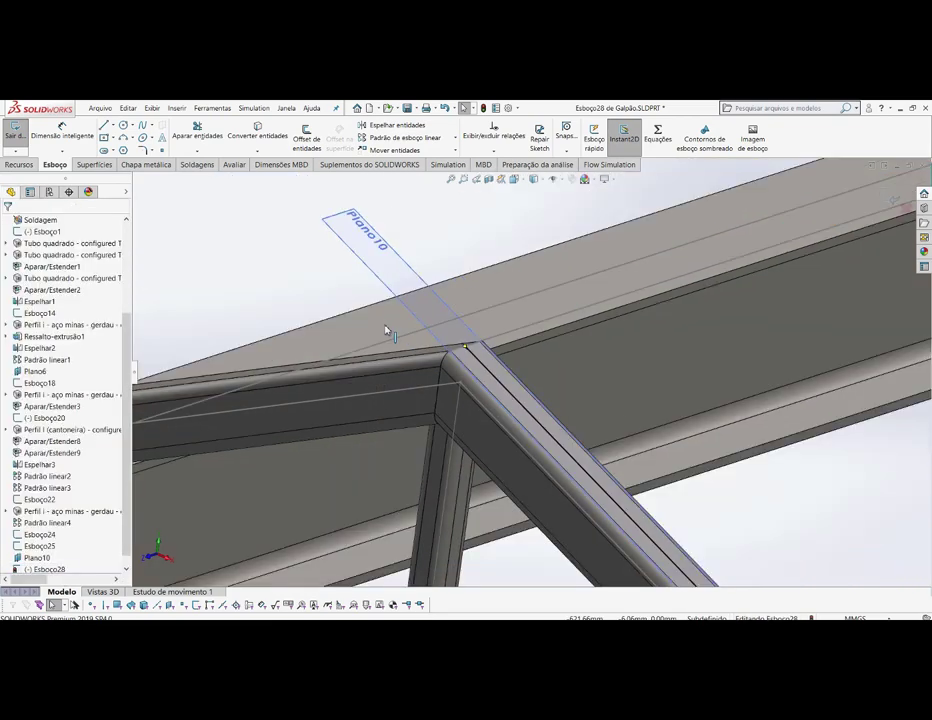
{"action": "scroll", "coordinate": [430, 290], "scroll_direction": "up", "scroll_amount": 3}
{"action": "scroll", "coordinate": [428, 320], "scroll_direction": "up", "scroll_amount": 2}
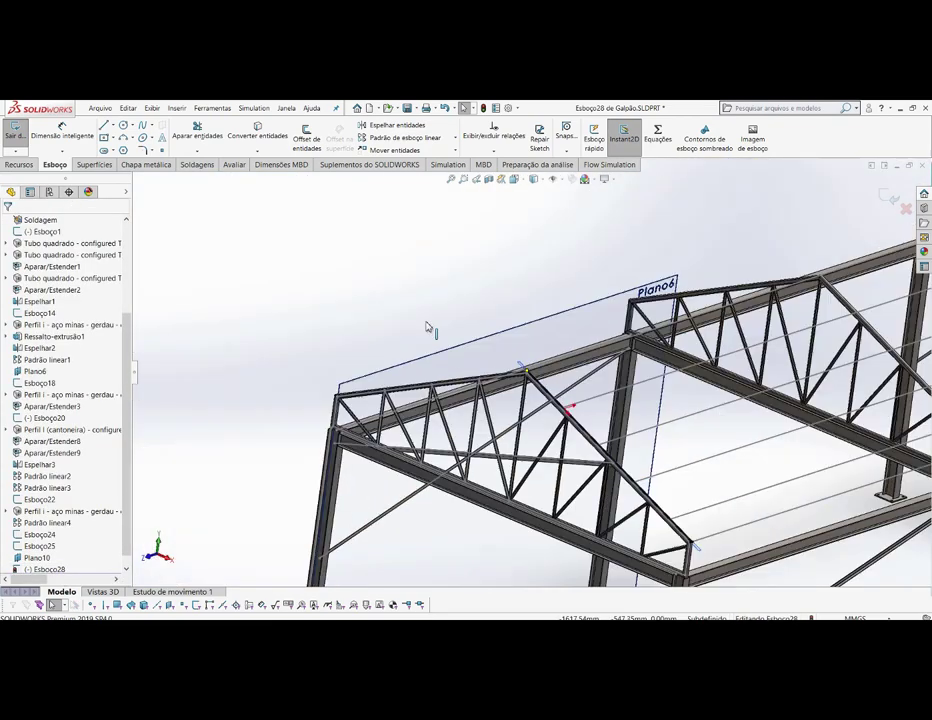
{"action": "scroll", "coordinate": [431, 327], "scroll_direction": "up", "scroll_amount": 2}
{"action": "scroll", "coordinate": [600, 455], "scroll_direction": "up", "scroll_amount": 2}
{"action": "scroll", "coordinate": [589, 308], "scroll_direction": "down", "scroll_amount": 2}
{"action": "scroll", "coordinate": [481, 352], "scroll_direction": "down", "scroll_amount": 2}
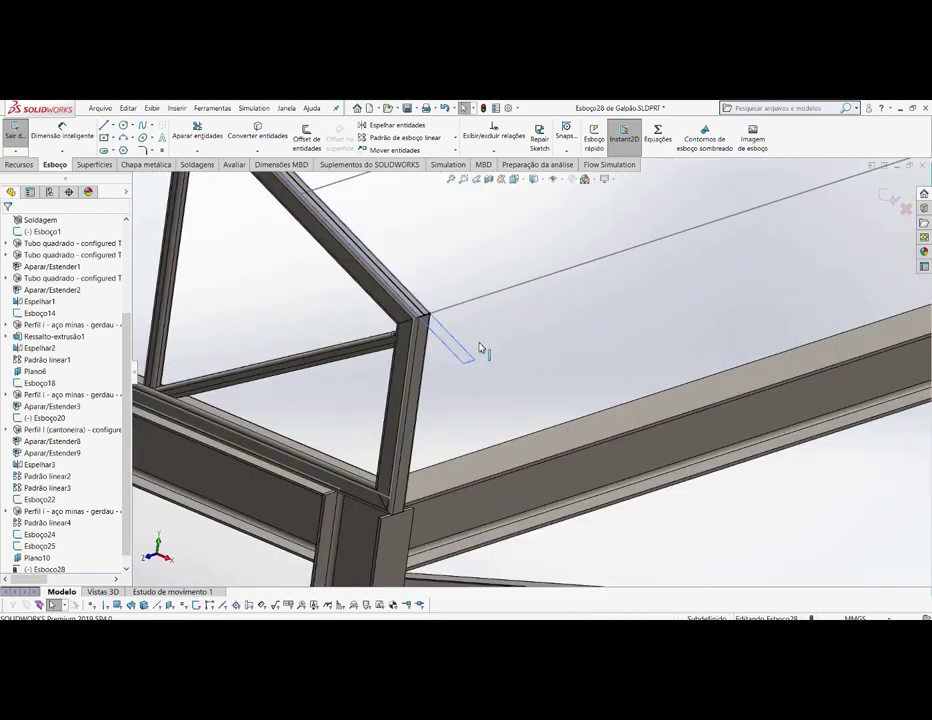
{"action": "scroll", "coordinate": [395, 270], "scroll_direction": "down", "scroll_amount": 2}
{"action": "scroll", "coordinate": [205, 345], "scroll_direction": "down", "scroll_amount": 2}
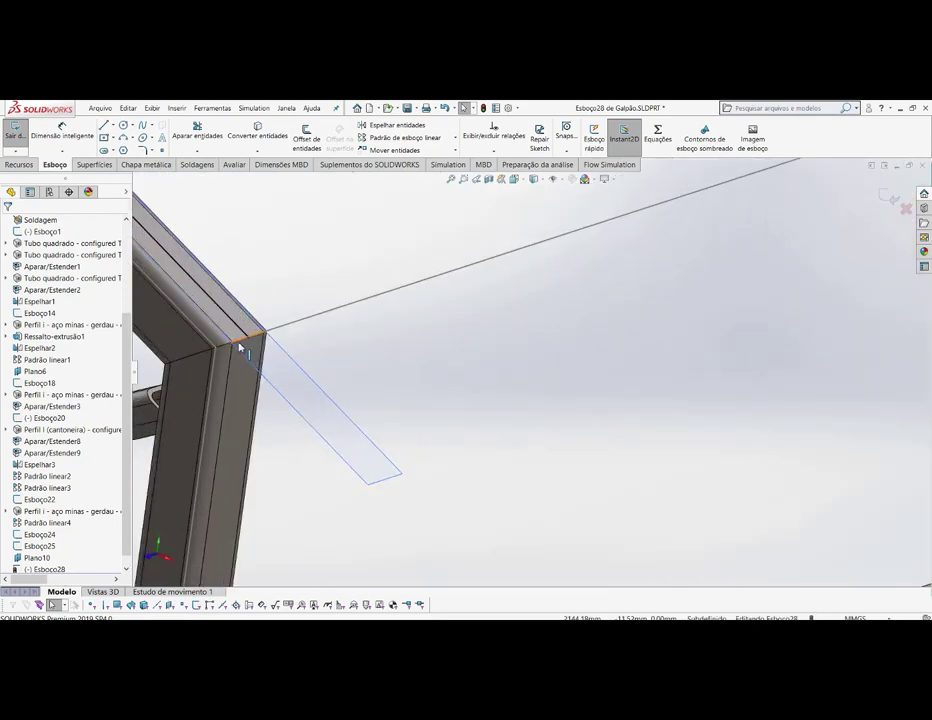
{"action": "left_click", "coordinate": [240, 346]}
{"action": "right_click", "coordinate": [240, 346]}
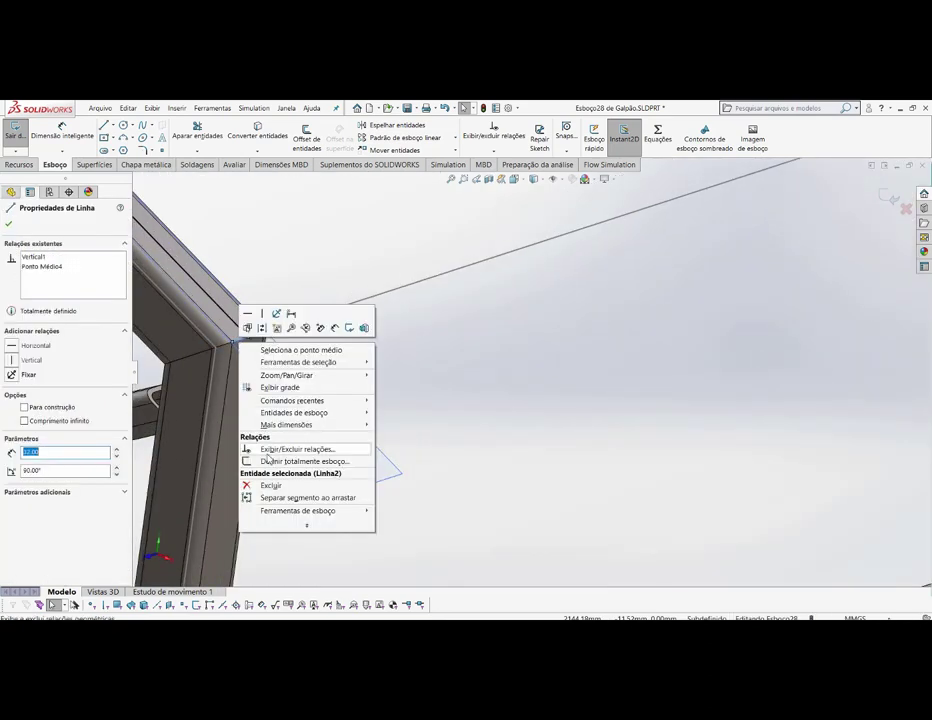
{"action": "left_click", "coordinate": [306, 481]}
- Zoom out and select the sketch line running along the sloped truss chord
{"action": "scroll", "coordinate": [425, 483], "scroll_direction": "up", "scroll_amount": 2}
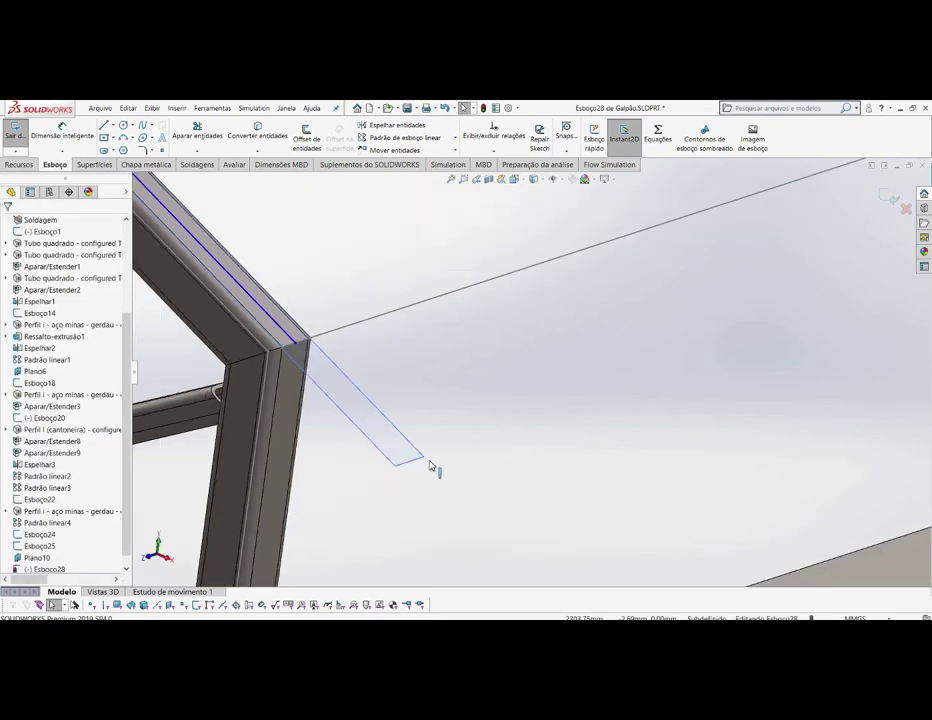
{"action": "scroll", "coordinate": [562, 360], "scroll_direction": "up", "scroll_amount": 1}
{"action": "scroll", "coordinate": [562, 357], "scroll_direction": "up", "scroll_amount": 2}
{"action": "scroll", "coordinate": [562, 356], "scroll_direction": "up", "scroll_amount": 3}
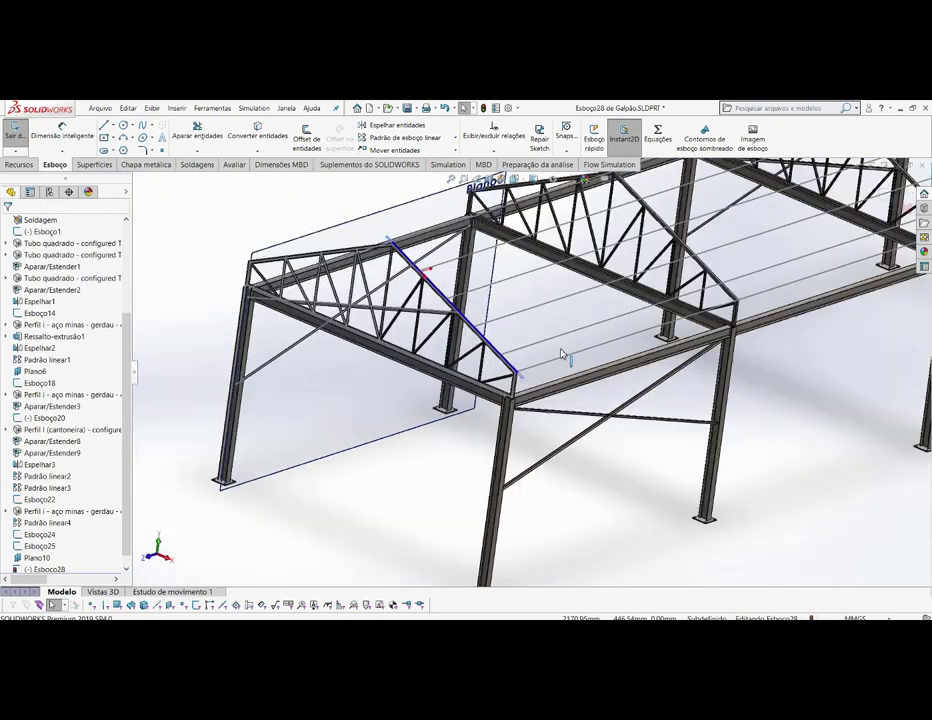
{"action": "scroll", "coordinate": [558, 304], "scroll_direction": "down", "scroll_amount": 1}
{"action": "scroll", "coordinate": [556, 302], "scroll_direction": "down", "scroll_amount": 2}
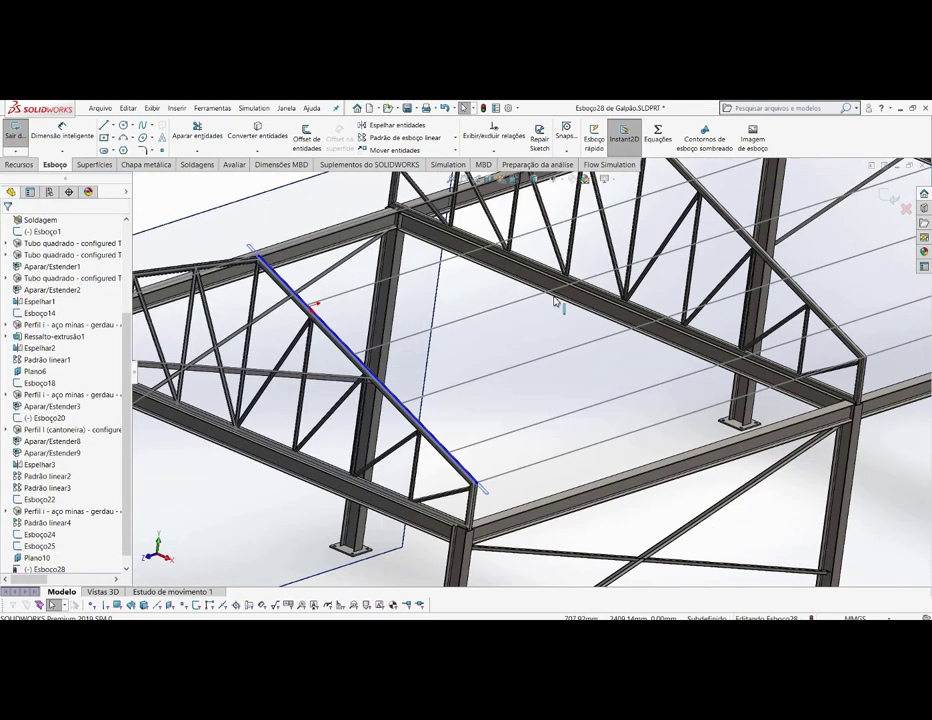
{"action": "left_click", "coordinate": [359, 255]}
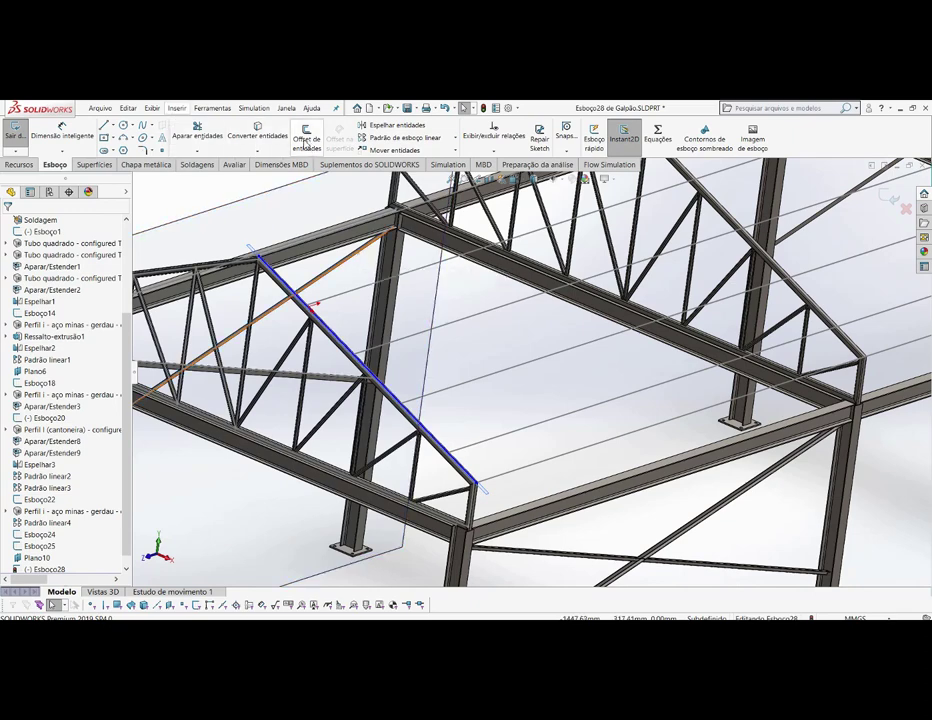
- Offset the sloped chord line 500 mm toward the roof side and confirm it
{"action": "left_click", "coordinate": [306, 138]}
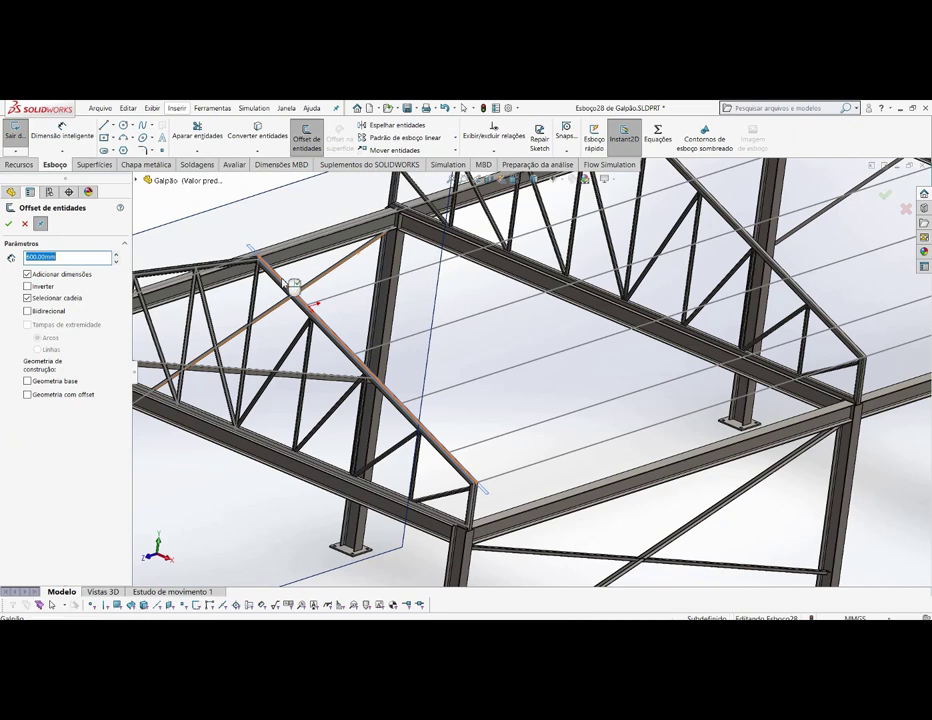
{"action": "left_click", "coordinate": [290, 285]}
{"action": "type", "text": "500"}
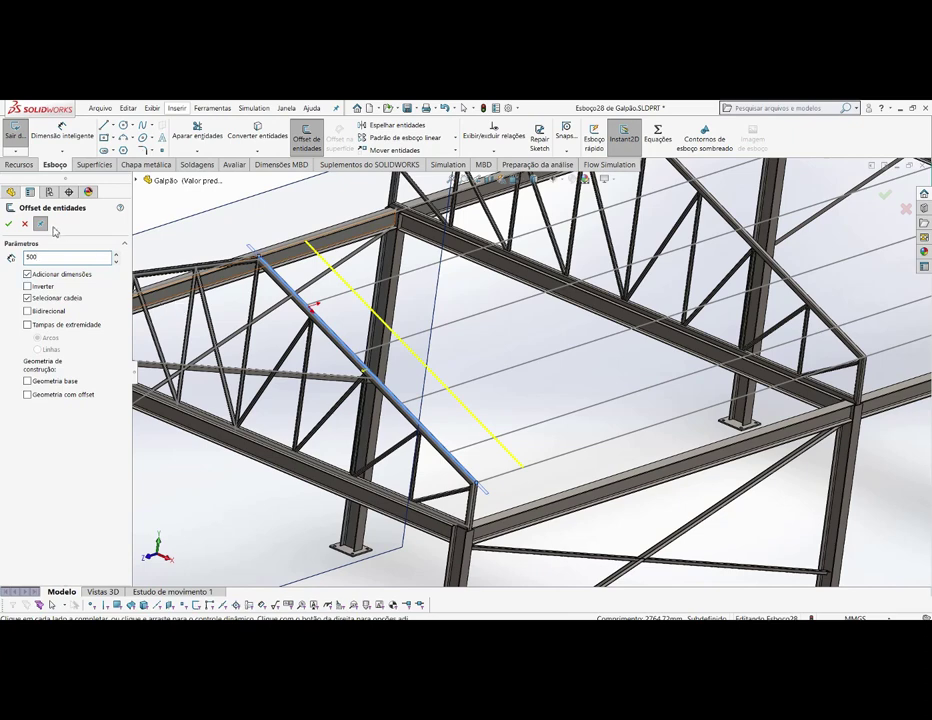
{"action": "key", "text": "Return"}
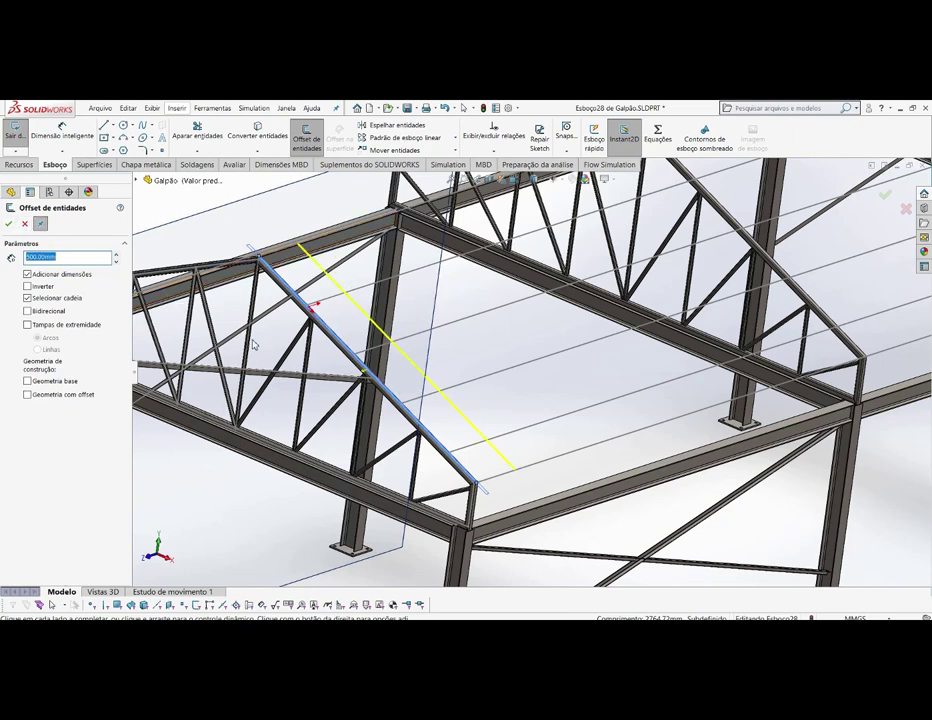
{"action": "left_click", "coordinate": [9, 224]}
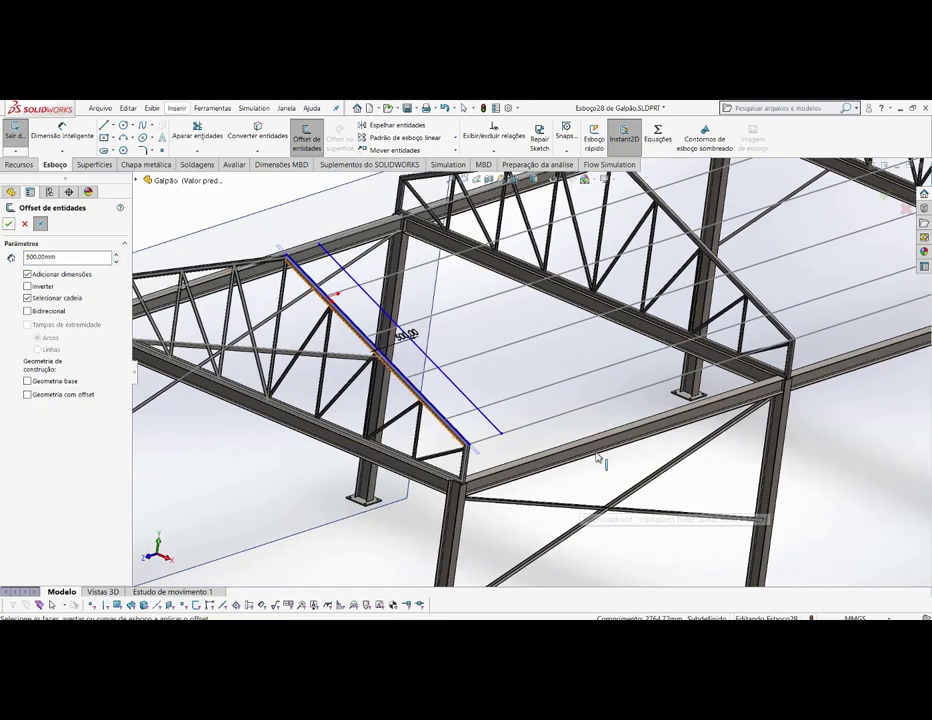
{"action": "mouse_move", "coordinate": [600, 458]}
{"action": "middle_mouse_down"}
{"action": "mouse_move", "coordinate": [566, 457]}
{"action": "mouse_move", "coordinate": [551, 383]}
{"action": "middle_mouse_up"}
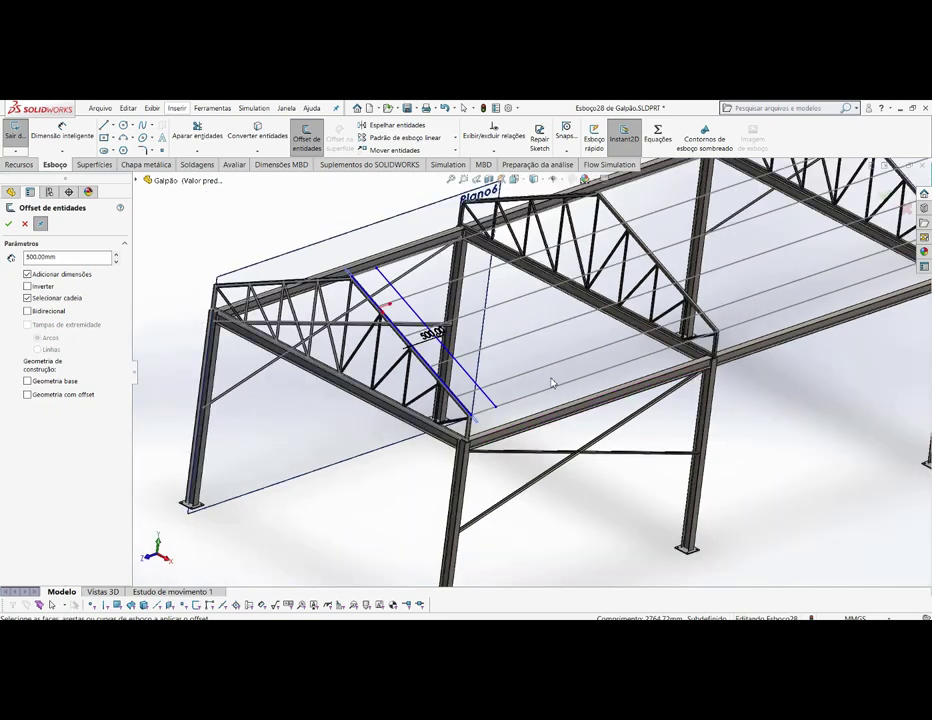
{"action": "scroll", "coordinate": [560, 361], "scroll_direction": "down", "scroll_amount": 2}
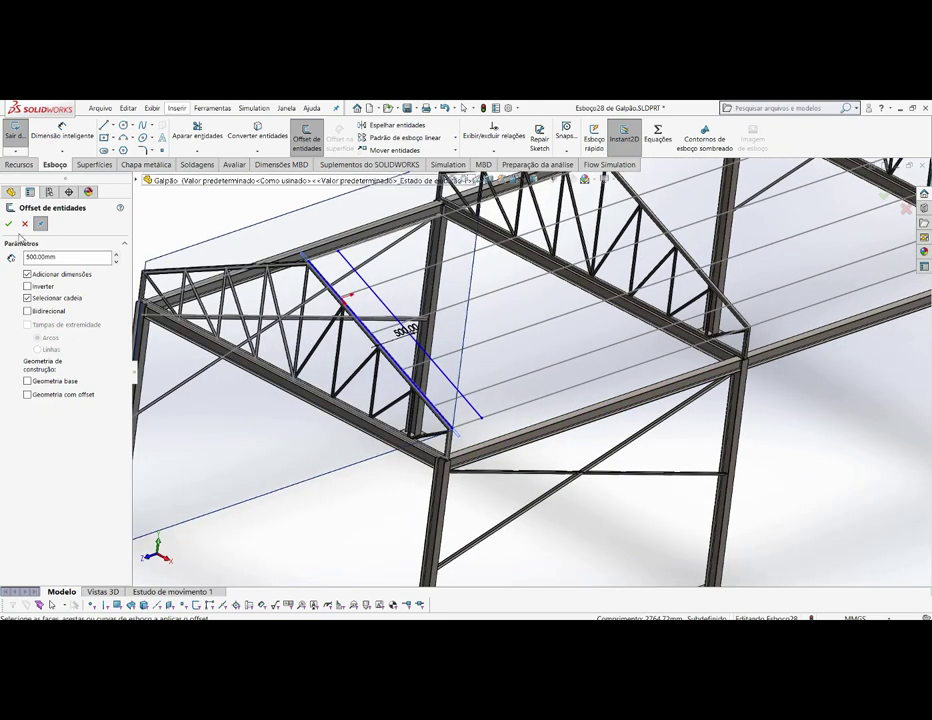
{"action": "left_click", "coordinate": [11, 226]}
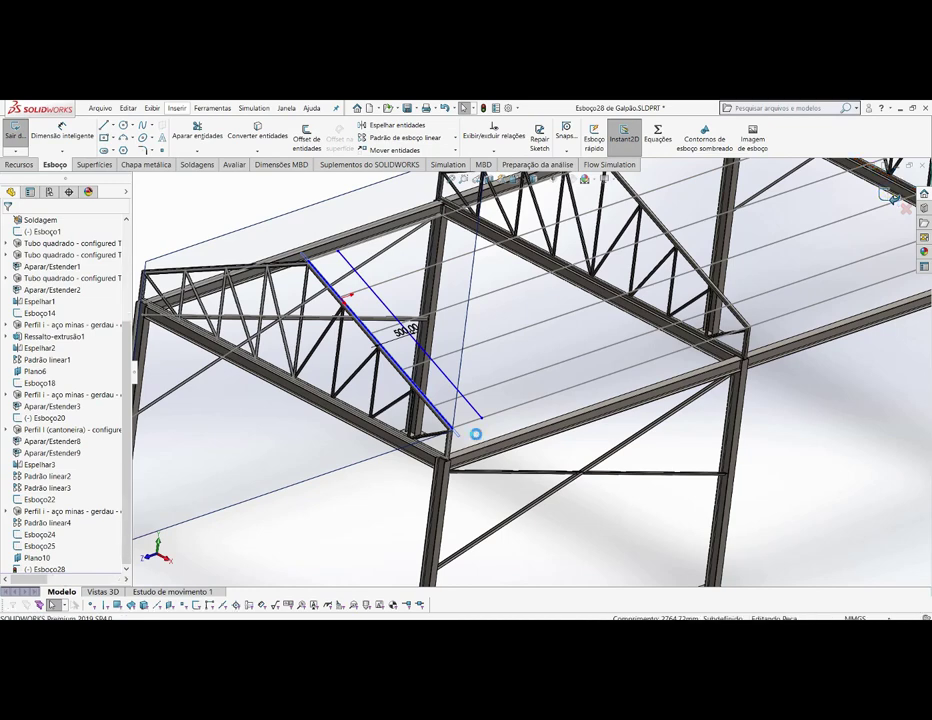
{"action": "scroll", "coordinate": [476, 434], "scroll_direction": "down", "scroll_amount": 3}
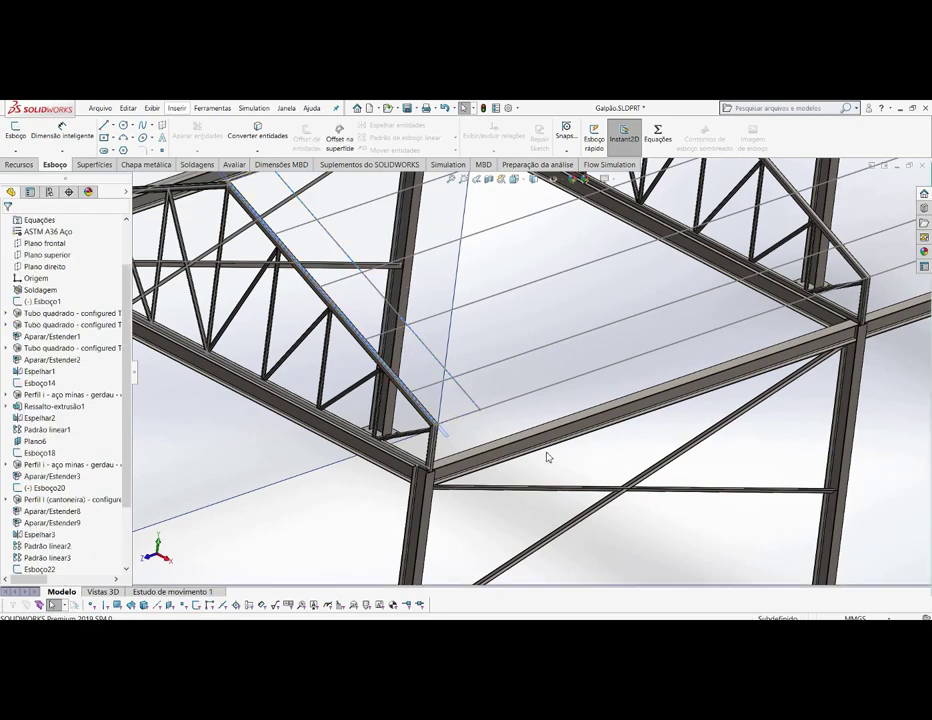
- Zoom in and select the square-tube column at the truss corner near Plano6
{"action": "scroll", "coordinate": [547, 456], "scroll_direction": "up", "scroll_amount": 3}
{"action": "scroll", "coordinate": [484, 344], "scroll_direction": "up", "scroll_amount": 2}
{"action": "scroll", "coordinate": [574, 372], "scroll_direction": "down", "scroll_amount": 2}
{"action": "scroll", "coordinate": [574, 374], "scroll_direction": "down", "scroll_amount": 2}
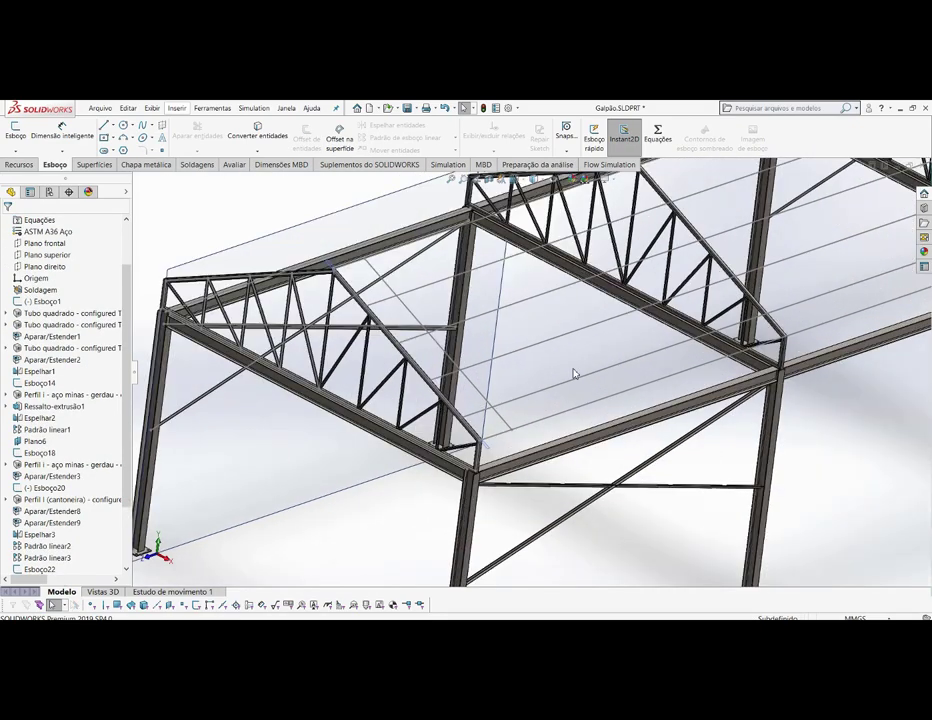
{"action": "scroll", "coordinate": [574, 373], "scroll_direction": "up", "scroll_amount": 2}
{"action": "scroll", "coordinate": [574, 372], "scroll_direction": "up", "scroll_amount": 3}
{"action": "scroll", "coordinate": [557, 313], "scroll_direction": "down", "scroll_amount": 1}
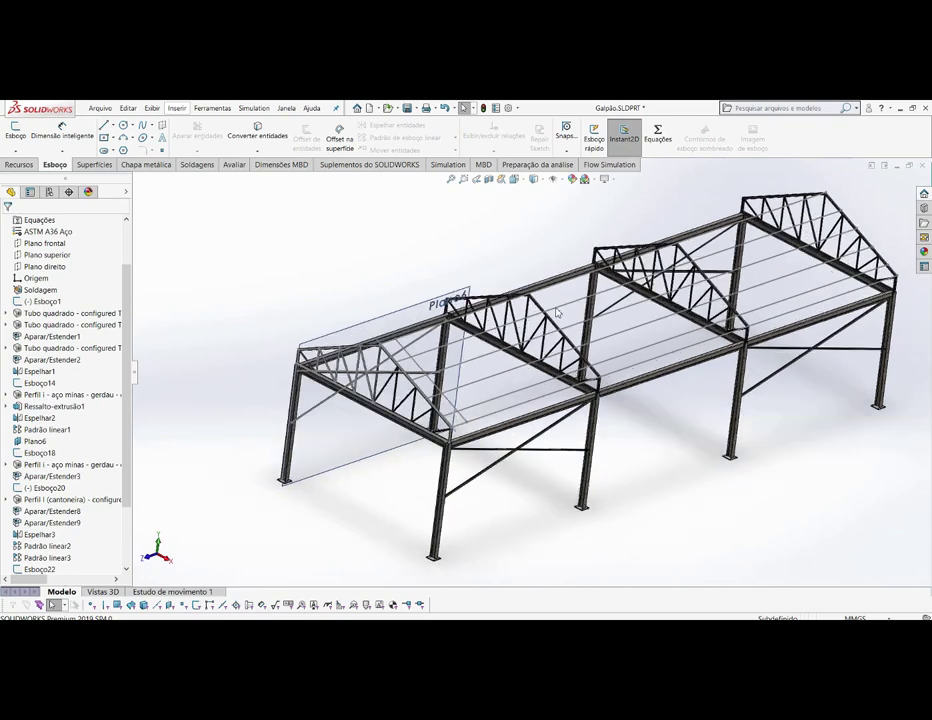
{"action": "scroll", "coordinate": [432, 381], "scroll_direction": "down", "scroll_amount": 3}
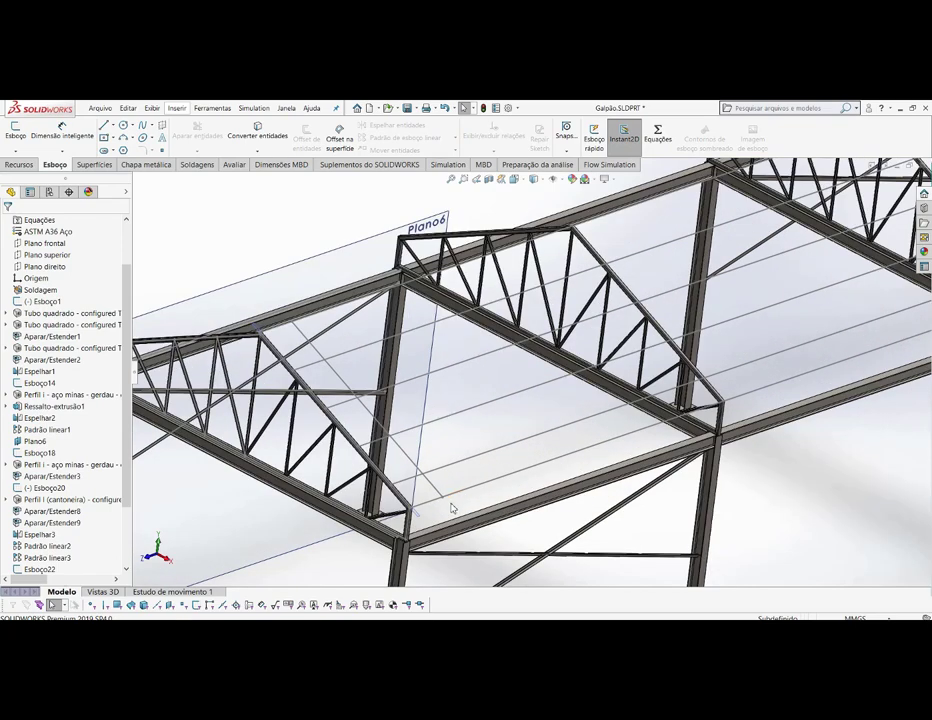
{"action": "scroll", "coordinate": [451, 508], "scroll_direction": "down", "scroll_amount": 2}
{"action": "scroll", "coordinate": [451, 508], "scroll_direction": "down", "scroll_amount": 2}
{"action": "scroll", "coordinate": [412, 440], "scroll_direction": "down", "scroll_amount": 2}
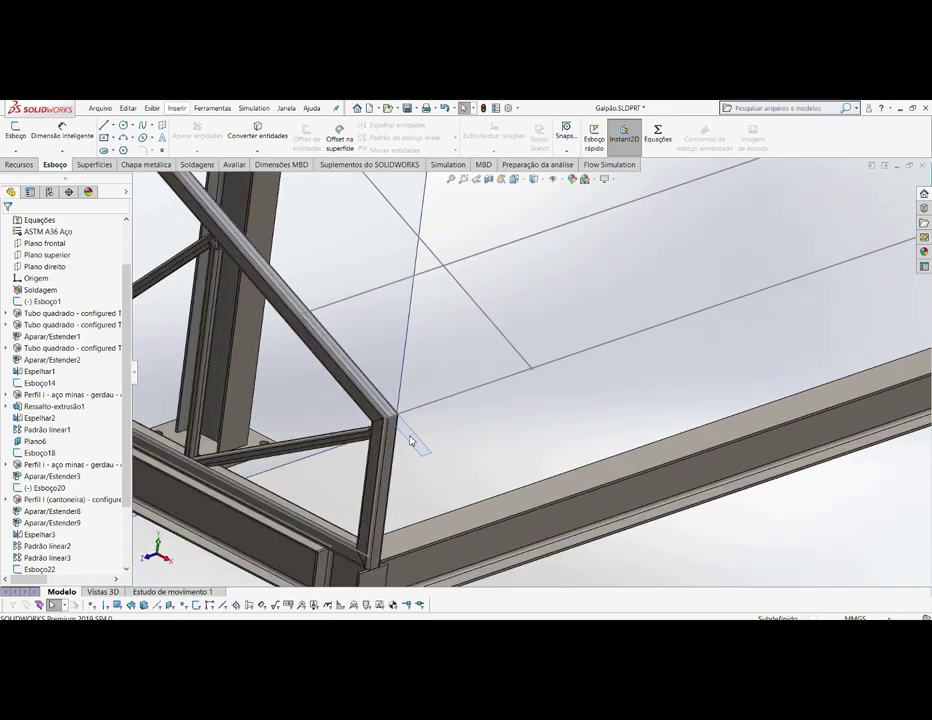
{"action": "scroll", "coordinate": [424, 423], "scroll_direction": "down", "scroll_amount": 2}
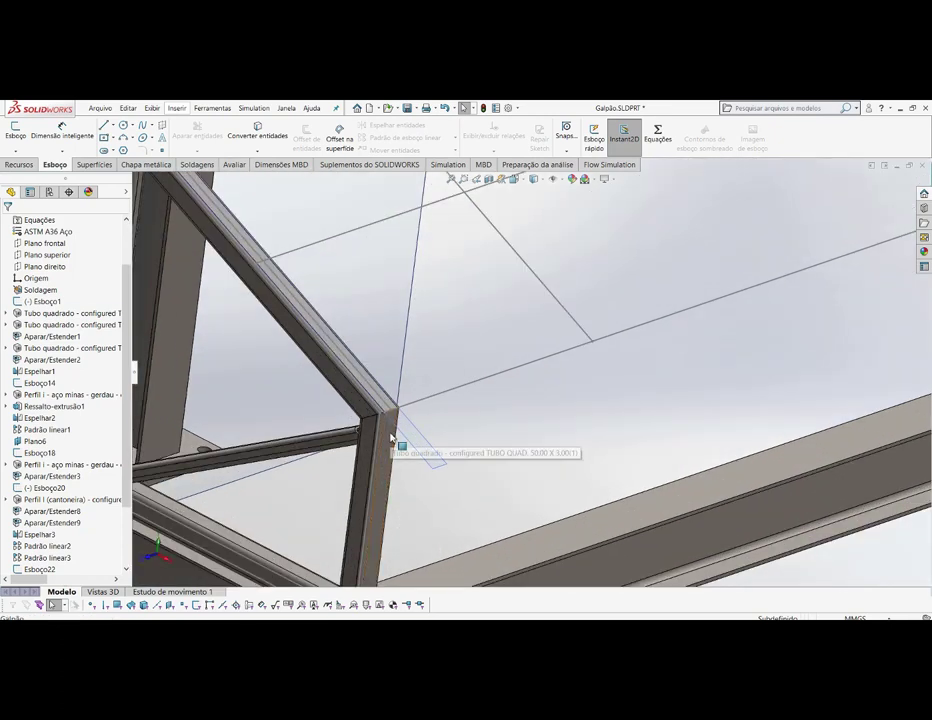
{"action": "left_click", "coordinate": [391, 437]}
{"action": "scroll", "coordinate": [475, 422], "scroll_direction": "up", "scroll_amount": 2}
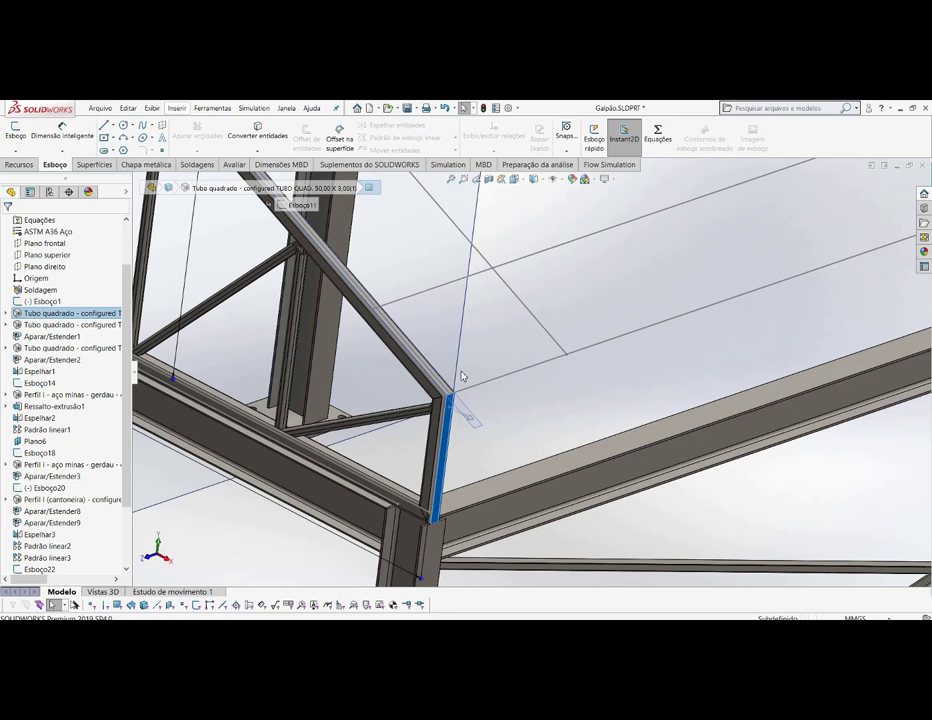
- Start a Soldagens structural member using the BARRA RETANGULAR profile type
{"action": "left_click", "coordinate": [198, 165]}
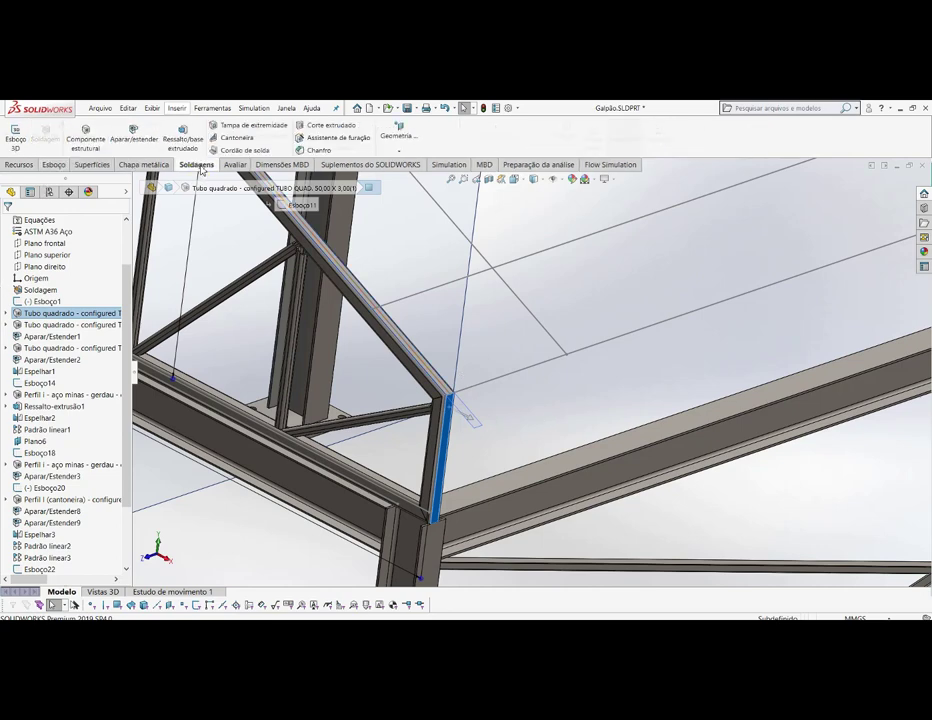
{"action": "left_click", "coordinate": [85, 135]}
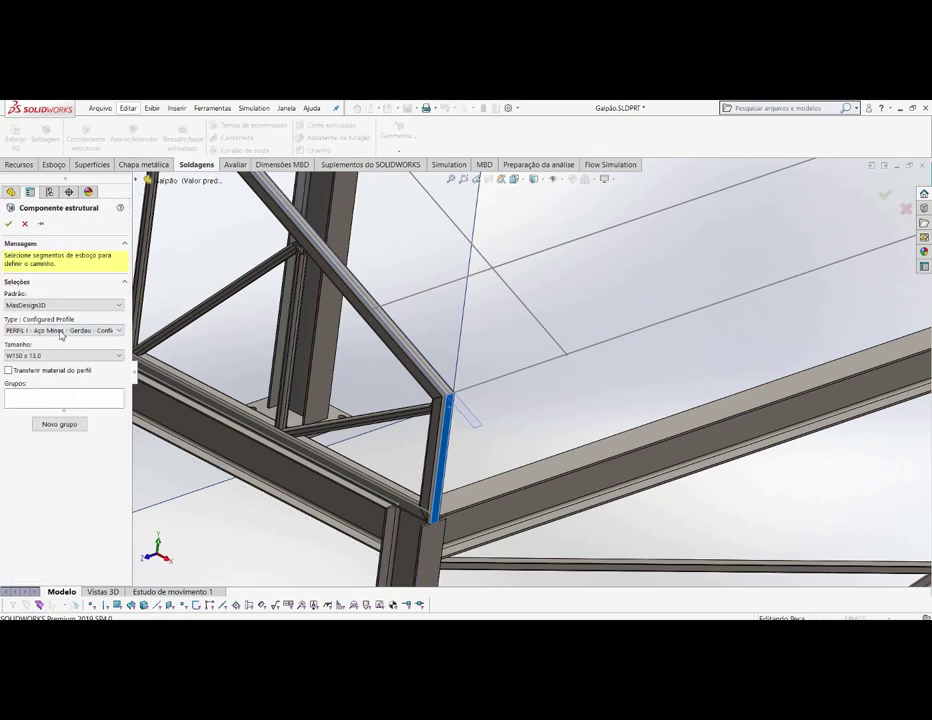
{"action": "left_click", "coordinate": [61, 331]}
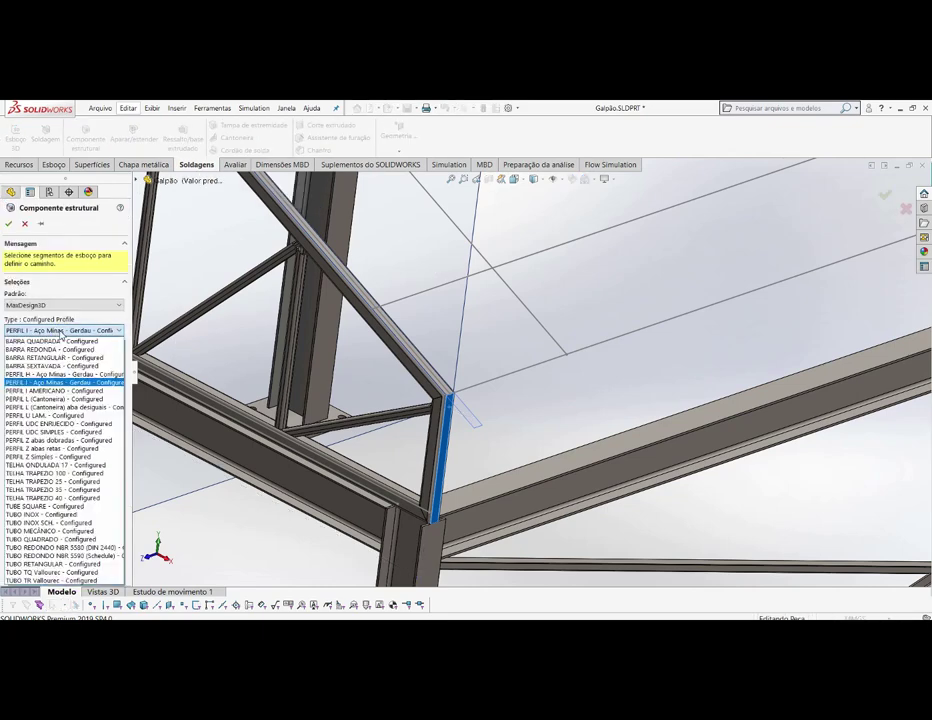
{"action": "left_click", "coordinate": [55, 349]}
- Use the Esboço24 purlin line as path with bar size 25,40 x 4,76
{"action": "left_click", "coordinate": [55, 356]}
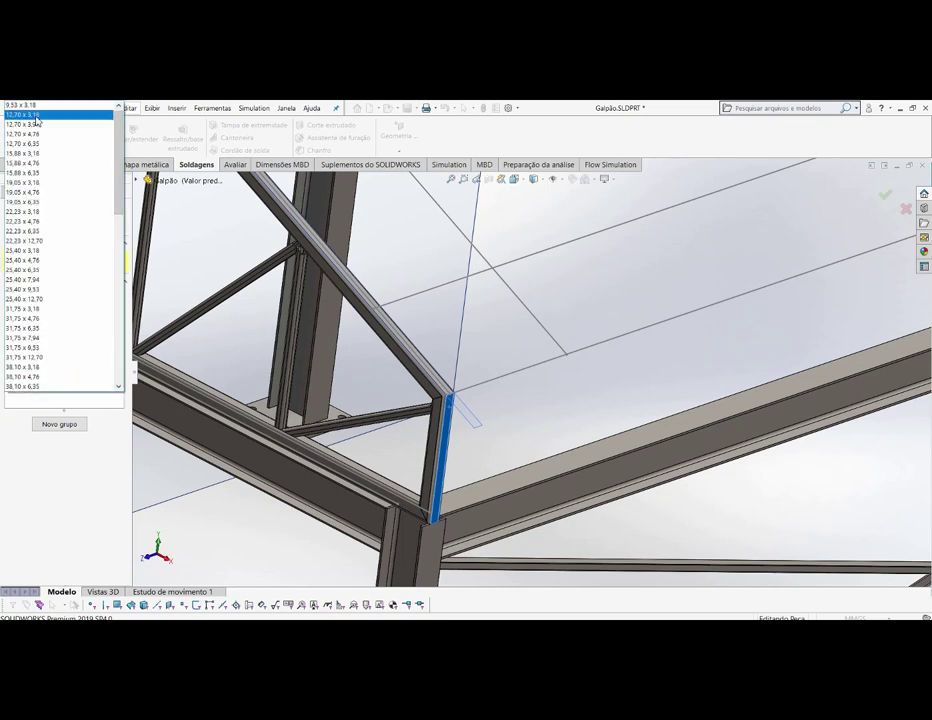
{"action": "left_click", "coordinate": [36, 115]}
{"action": "left_click", "coordinate": [406, 304]}
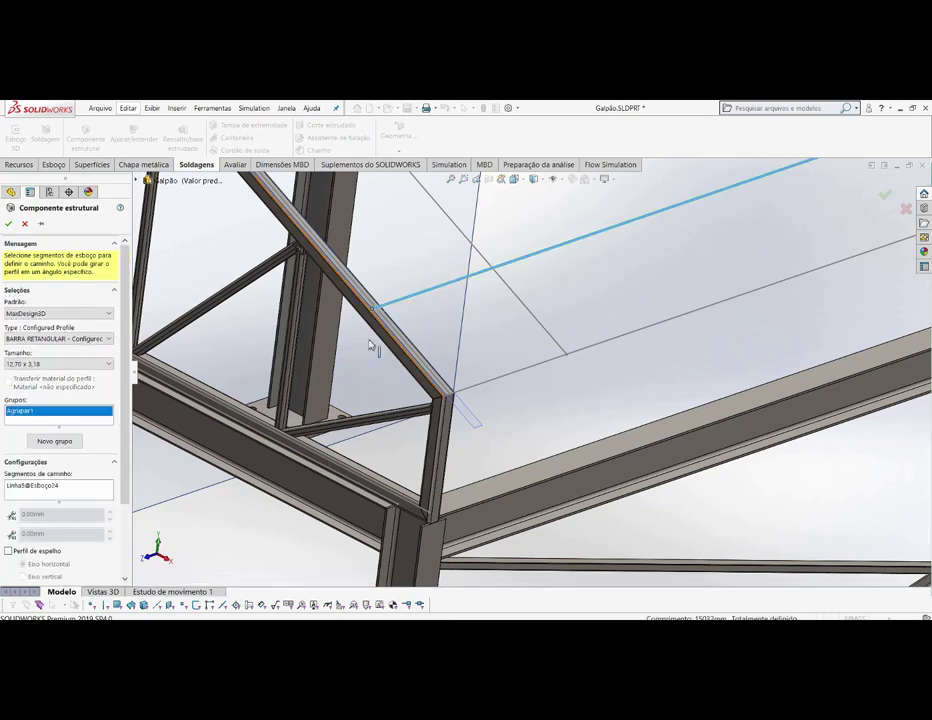
{"action": "left_click", "coordinate": [69, 363]}
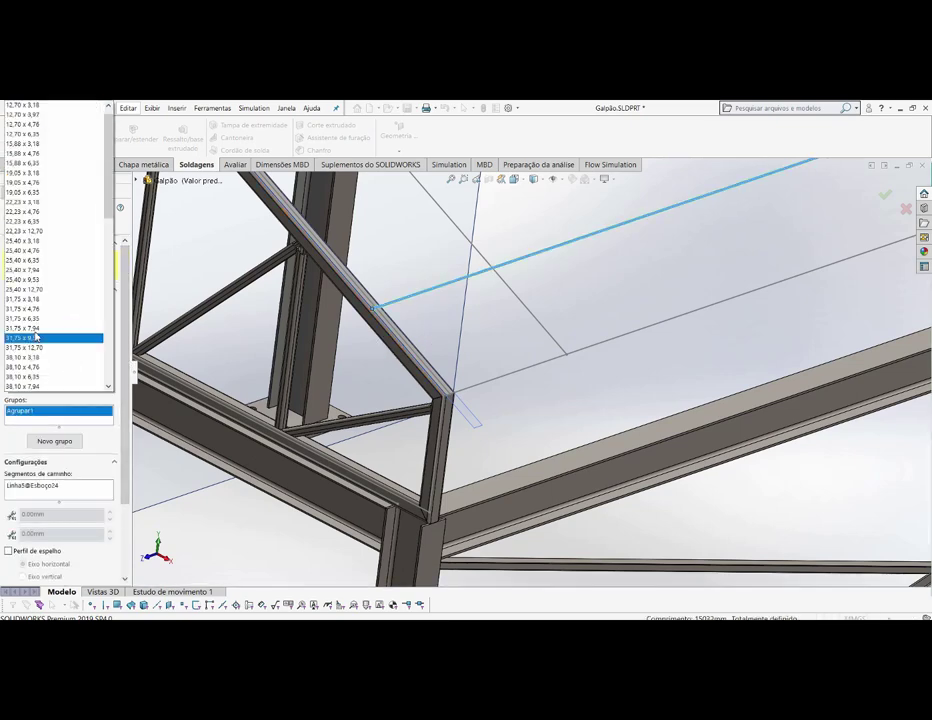
{"action": "left_click", "coordinate": [40, 250]}
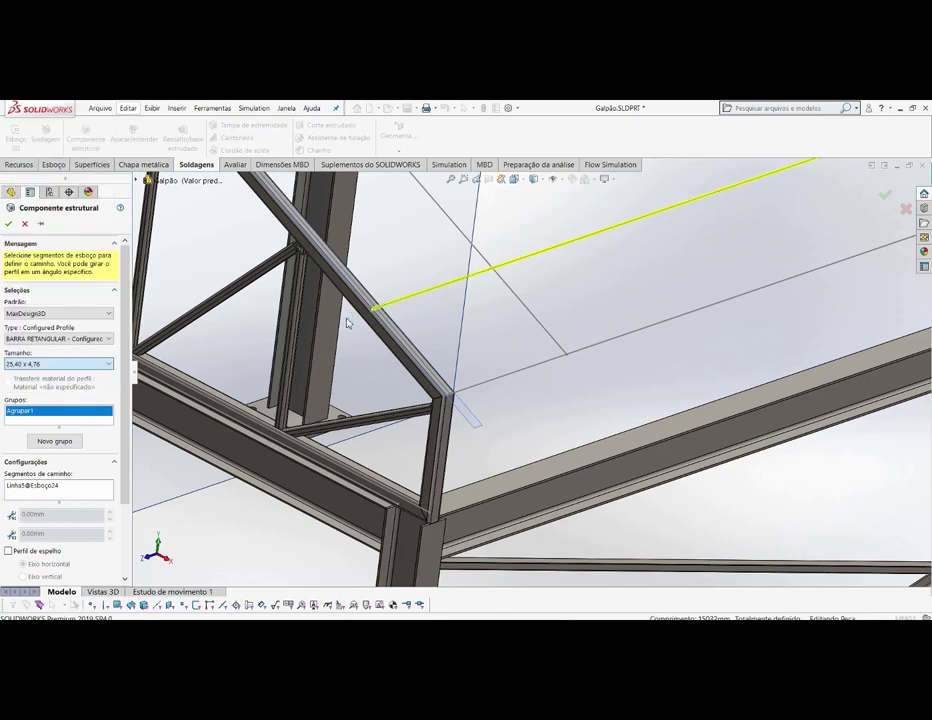
- Confirm the bar size and set the profile rotation angle to 90°
{"action": "key", "text": "Return"}
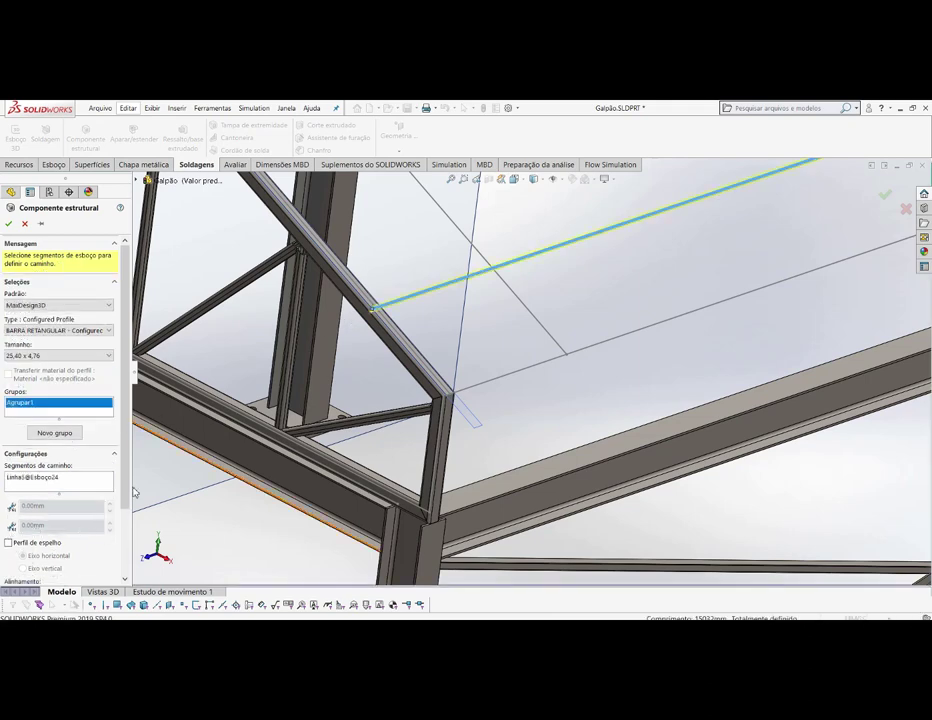
{"action": "scroll", "coordinate": [110, 500], "scroll_direction": "down", "scroll_amount": 3}
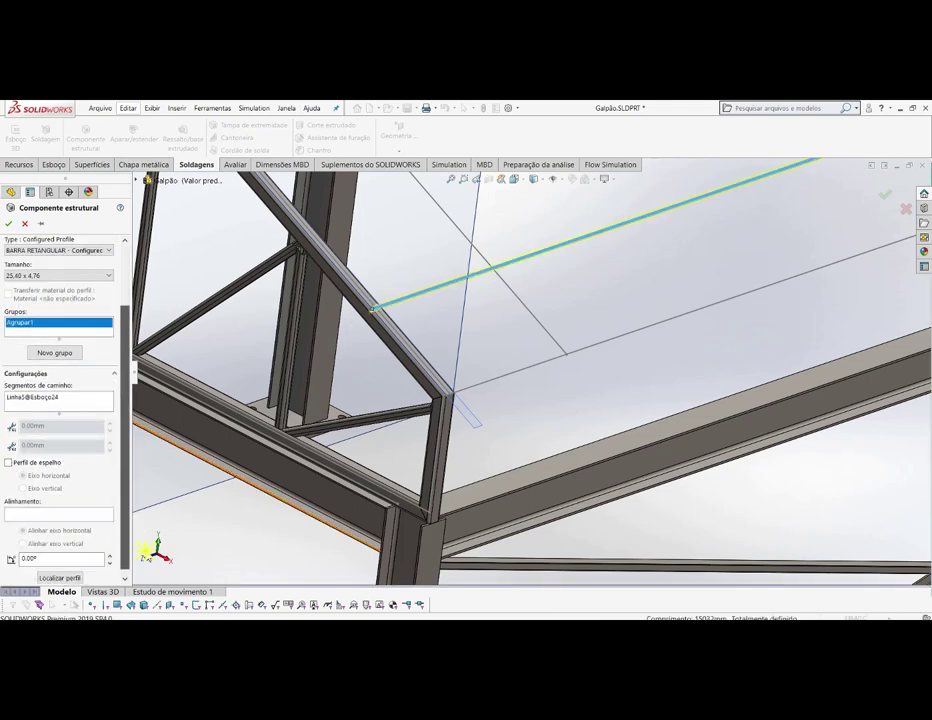
{"action": "left_click", "coordinate": [60, 558]}
{"action": "type", "text": "9"}
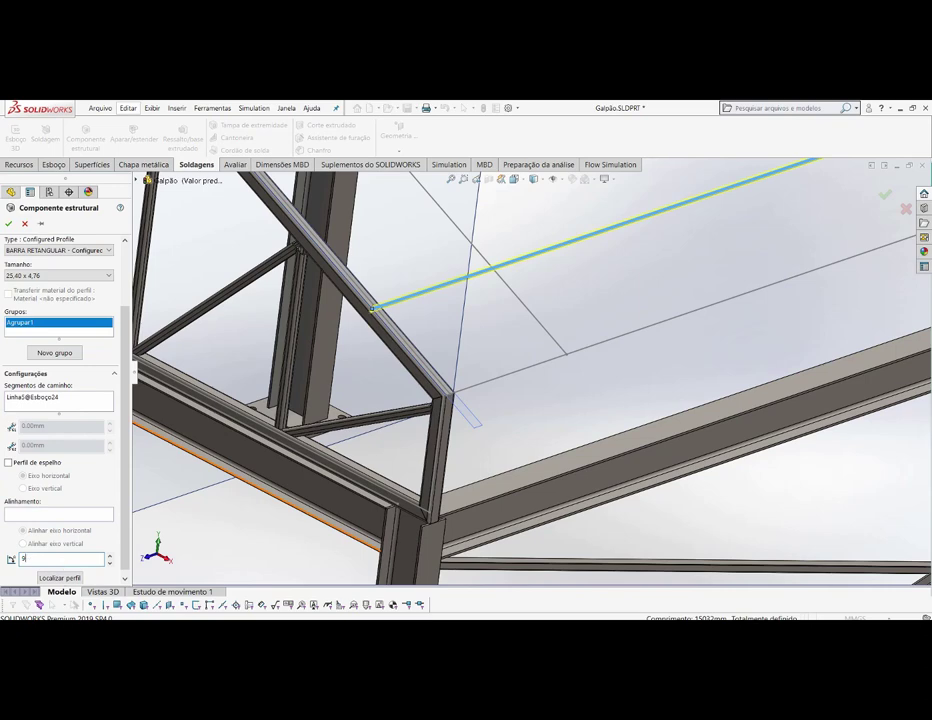
{"action": "type", "text": "0"}
{"action": "key", "text": "Return"}
- Zoom to the bar profile with Localizar perfil to check its orientation
{"action": "scroll", "coordinate": [389, 312], "scroll_direction": "down", "scroll_amount": 2}
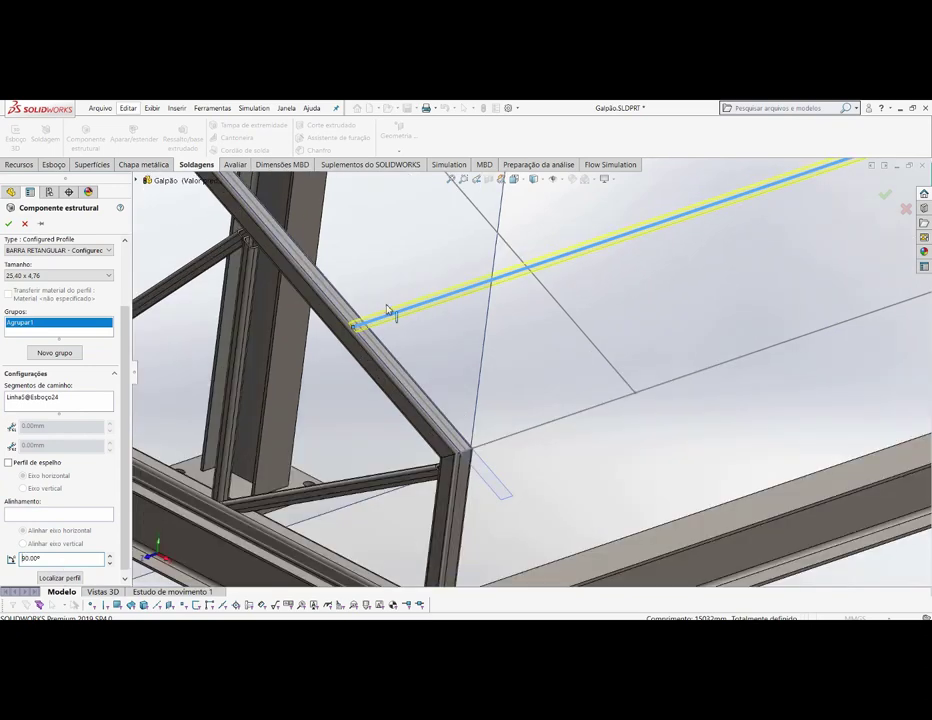
{"action": "scroll", "coordinate": [389, 374], "scroll_direction": "down", "scroll_amount": 2}
{"action": "scroll", "coordinate": [387, 376], "scroll_direction": "down", "scroll_amount": 2}
{"action": "scroll", "coordinate": [386, 376], "scroll_direction": "down", "scroll_amount": 2}
{"action": "scroll", "coordinate": [414, 360], "scroll_direction": "down", "scroll_amount": 2}
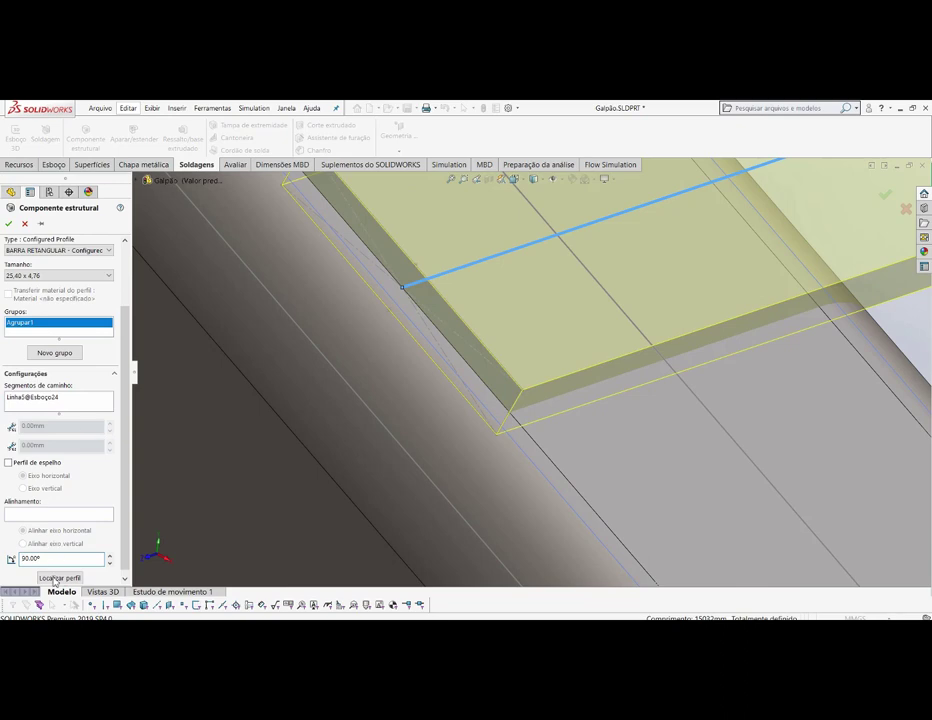
{"action": "left_click", "coordinate": [57, 579]}
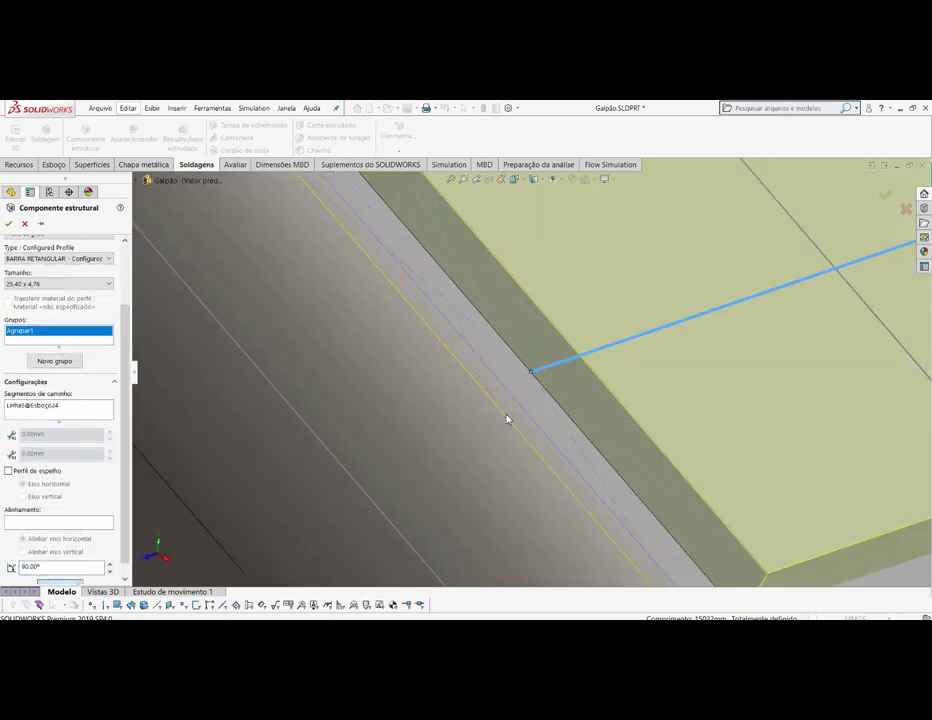
{"action": "scroll", "coordinate": [507, 421], "scroll_direction": "up", "scroll_amount": 1}
{"action": "scroll", "coordinate": [506, 422], "scroll_direction": "up", "scroll_amount": 2}
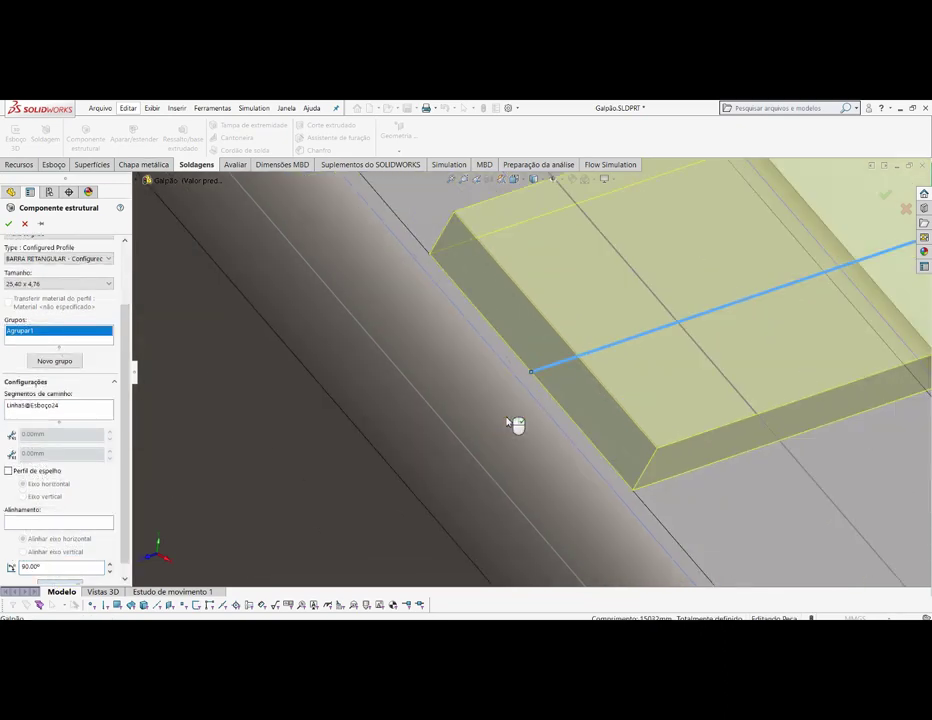
{"action": "scroll", "coordinate": [507, 422], "scroll_direction": "up", "scroll_amount": 2}
{"action": "scroll", "coordinate": [507, 422], "scroll_direction": "up", "scroll_amount": 2}
{"action": "scroll", "coordinate": [507, 422], "scroll_direction": "up", "scroll_amount": 2}
{"action": "scroll", "coordinate": [507, 422], "scroll_direction": "up", "scroll_amount": 2}
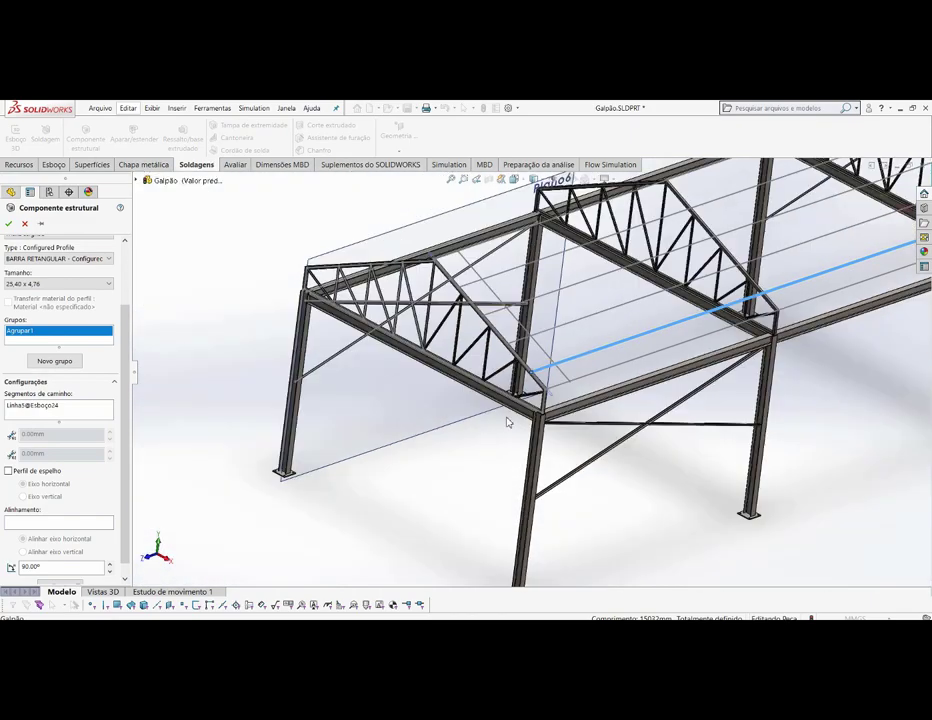
{"action": "scroll", "coordinate": [531, 374], "scroll_direction": "down", "scroll_amount": 2}
{"action": "scroll", "coordinate": [531, 374], "scroll_direction": "down", "scroll_amount": 1}
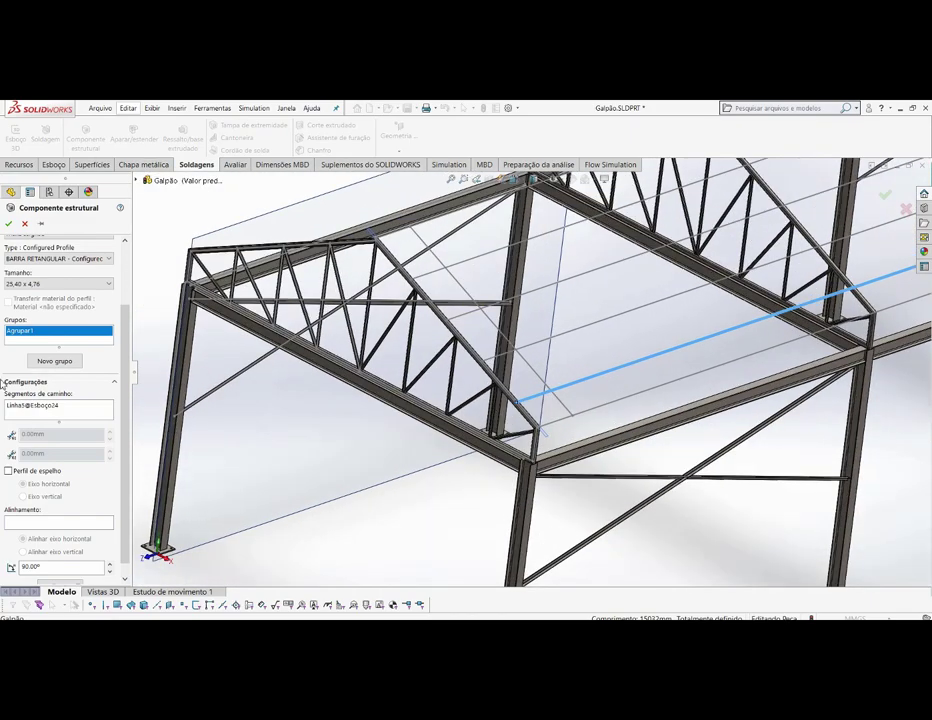
- Create group Agrupar2 using Linha4, Linha3 and Linha2 of Esboço24 as purlin paths
{"action": "left_click", "coordinate": [54, 362]}
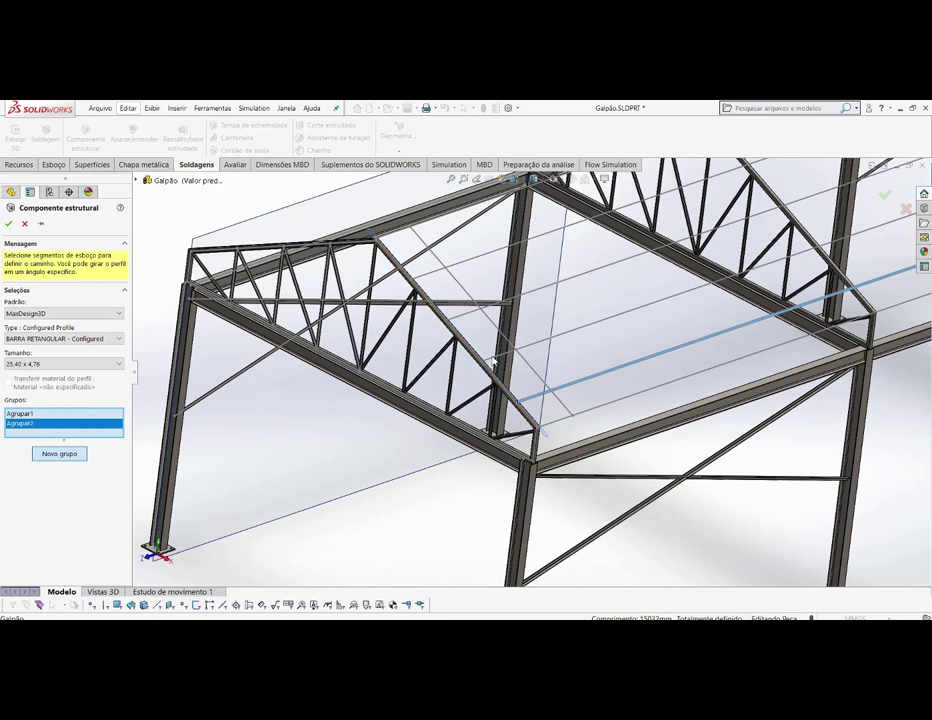
{"action": "left_click", "coordinate": [474, 324]}
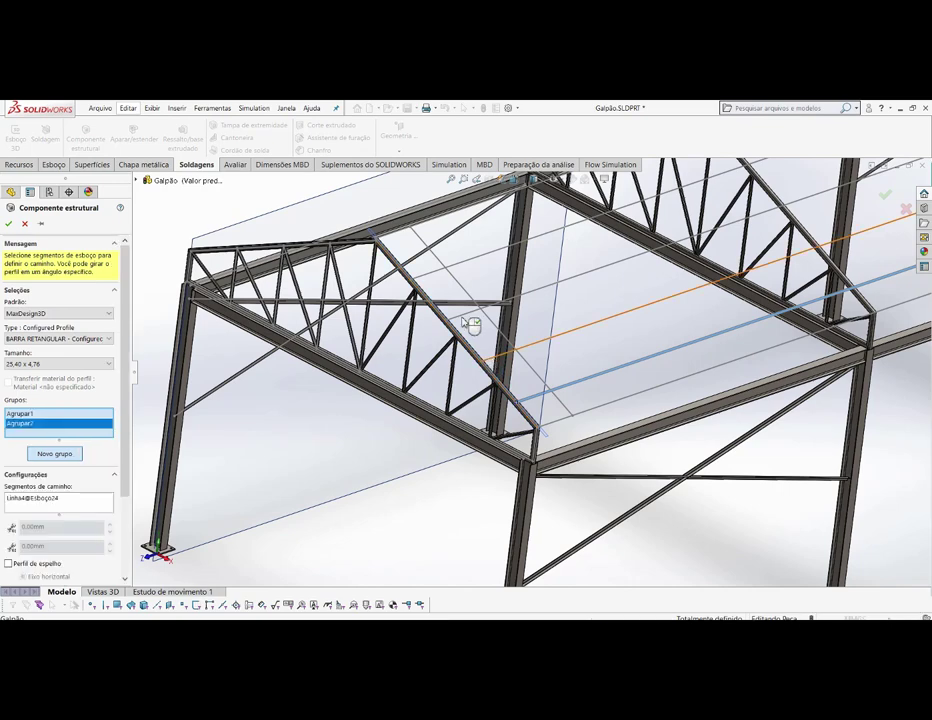
{"action": "left_click", "coordinate": [459, 317]}
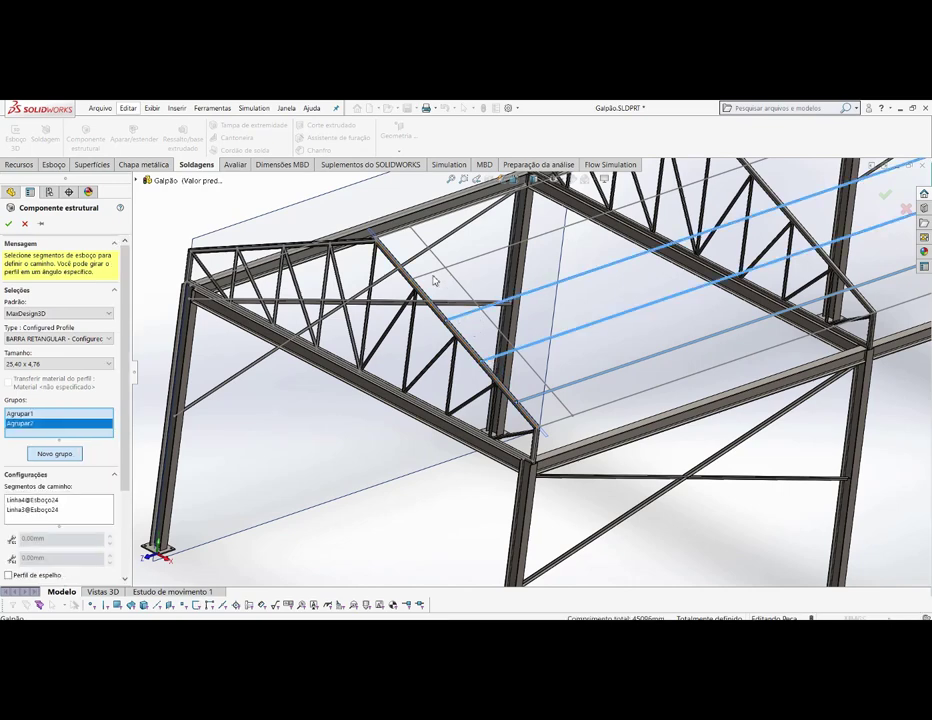
{"action": "left_click", "coordinate": [426, 274]}
{"action": "scroll", "coordinate": [447, 286], "scroll_direction": "down", "scroll_amount": 4}
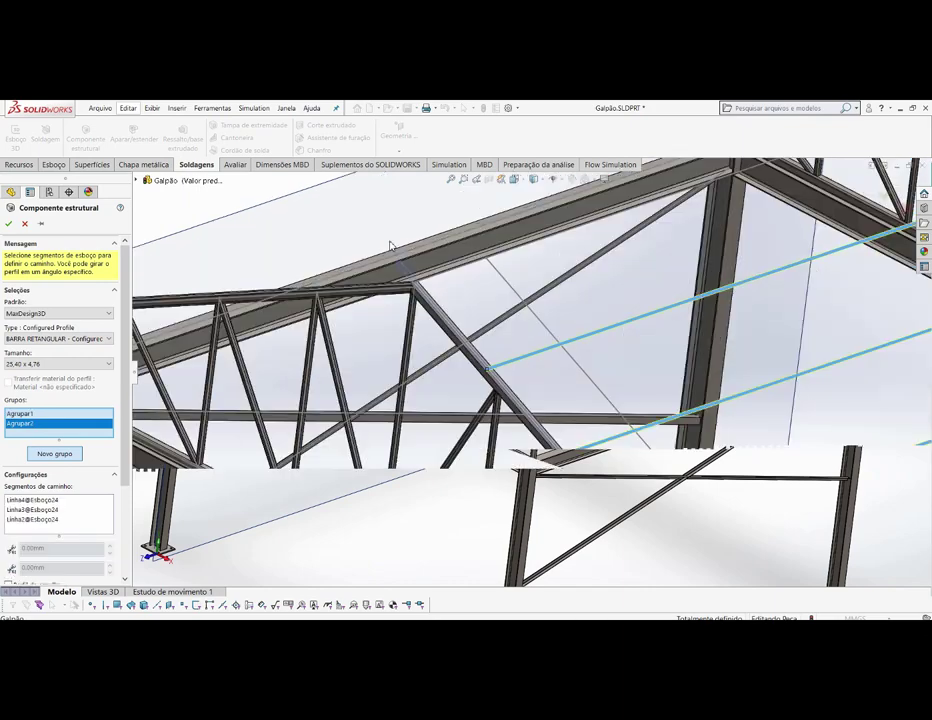
{"action": "scroll", "coordinate": [450, 295], "scroll_direction": "down", "scroll_amount": 2}
{"action": "scroll", "coordinate": [456, 302], "scroll_direction": "down", "scroll_amount": 2}
{"action": "scroll", "coordinate": [445, 305], "scroll_direction": "down", "scroll_amount": 2}
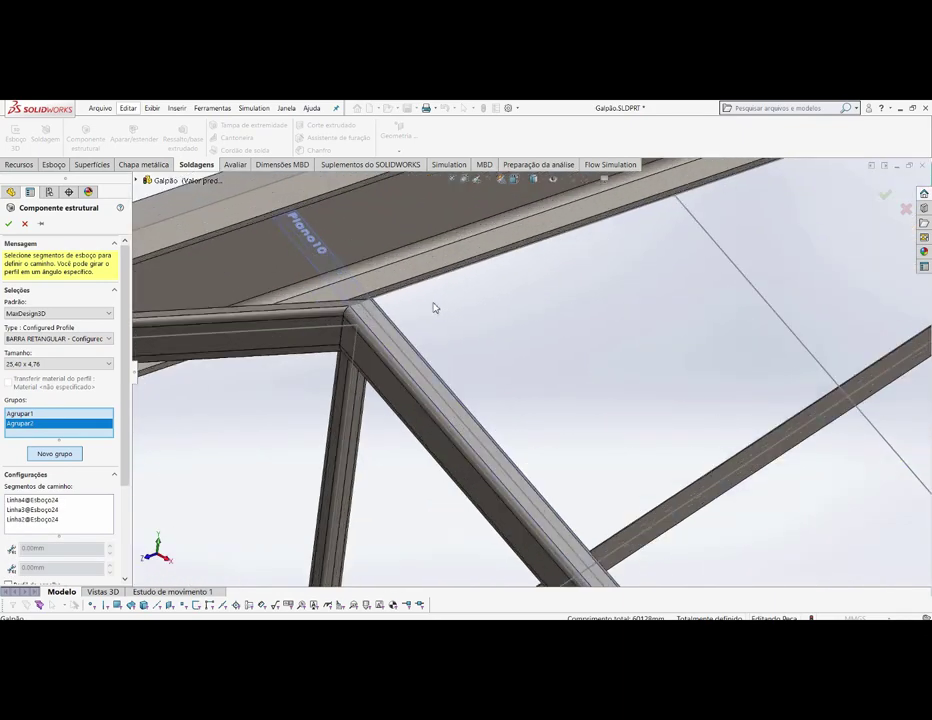
{"action": "scroll", "coordinate": [400, 312], "scroll_direction": "down", "scroll_amount": 2}
{"action": "scroll", "coordinate": [420, 328], "scroll_direction": "up", "scroll_amount": 2}
{"action": "scroll", "coordinate": [422, 327], "scroll_direction": "up", "scroll_amount": 3}
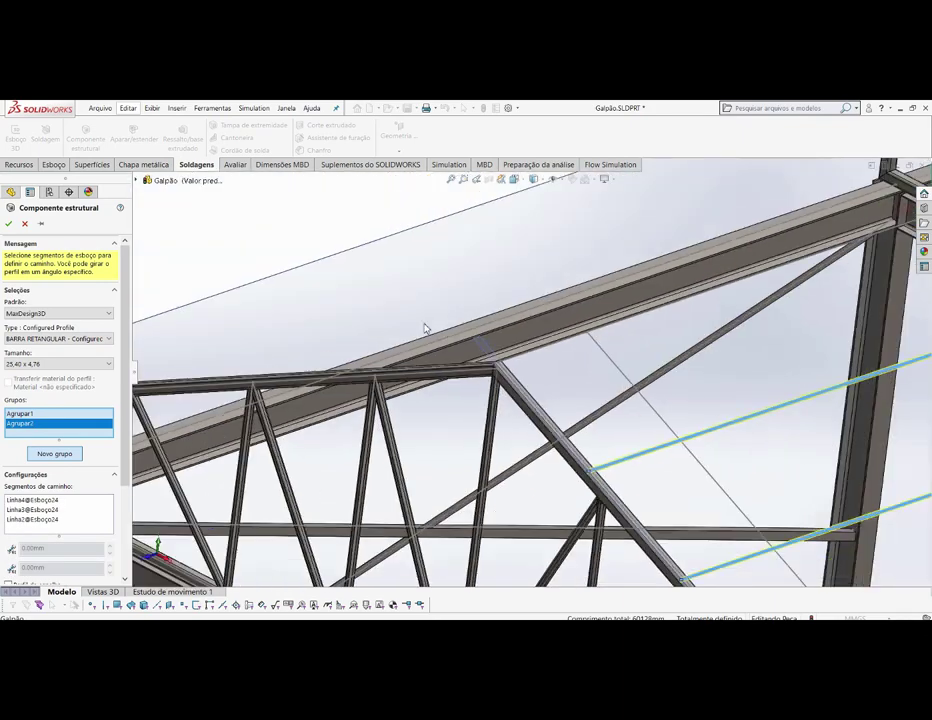
{"action": "scroll", "coordinate": [427, 327], "scroll_direction": "up", "scroll_amount": 3}
{"action": "scroll", "coordinate": [447, 347], "scroll_direction": "up", "scroll_amount": 2}
{"action": "scroll", "coordinate": [760, 428], "scroll_direction": "up", "scroll_amount": 2}
{"action": "scroll", "coordinate": [880, 410], "scroll_direction": "up", "scroll_amount": 2}
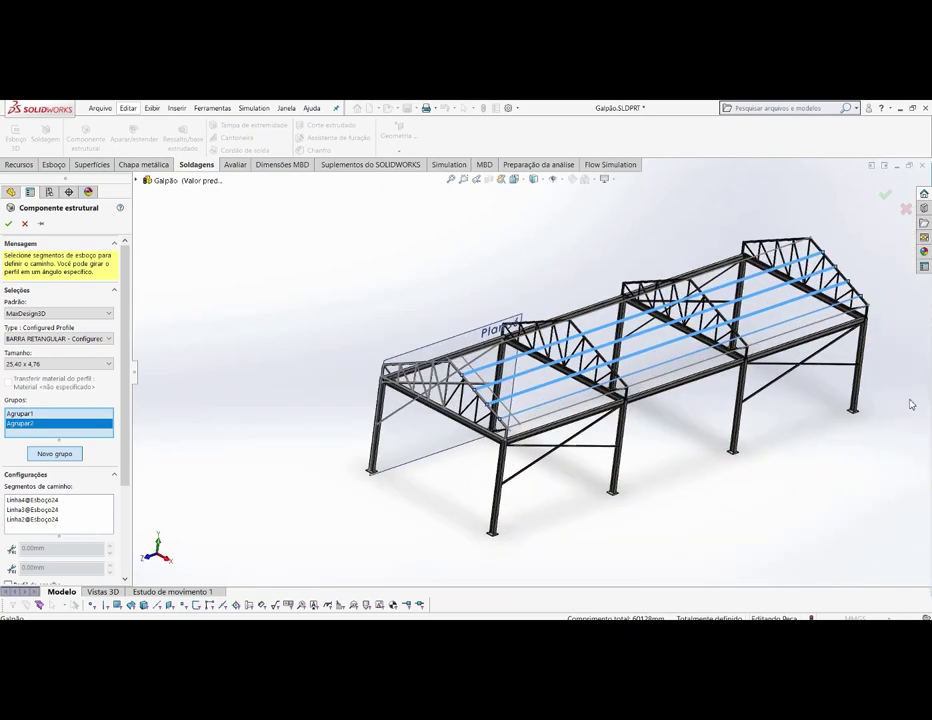
{"action": "scroll", "coordinate": [498, 410], "scroll_direction": "down", "scroll_amount": 2}
{"action": "scroll", "coordinate": [505, 468], "scroll_direction": "down", "scroll_amount": 2}
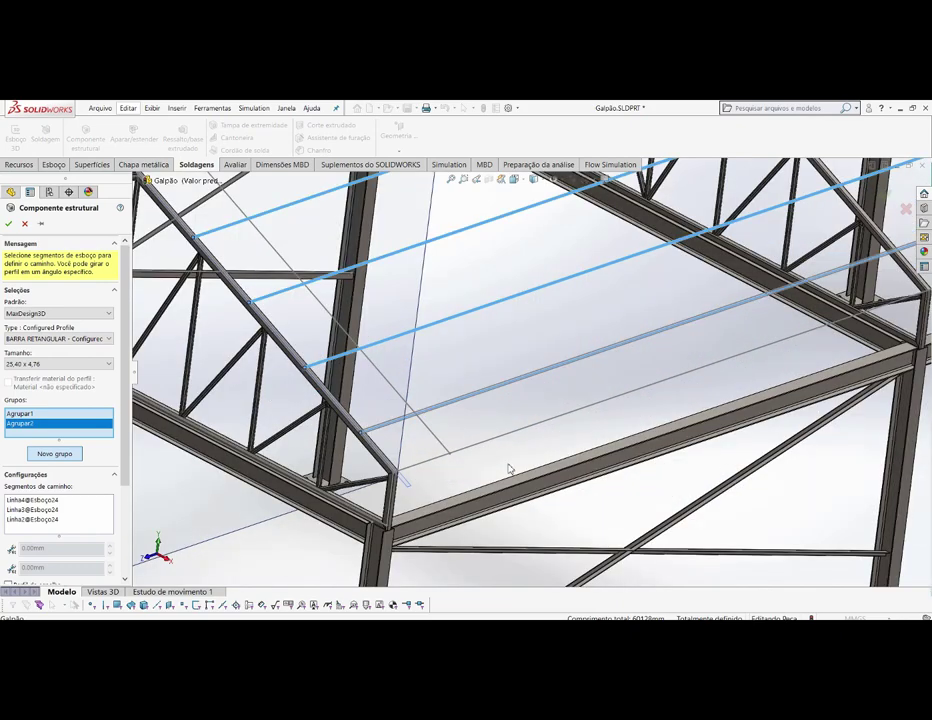
{"action": "scroll", "coordinate": [505, 476], "scroll_direction": "down", "scroll_amount": 2}
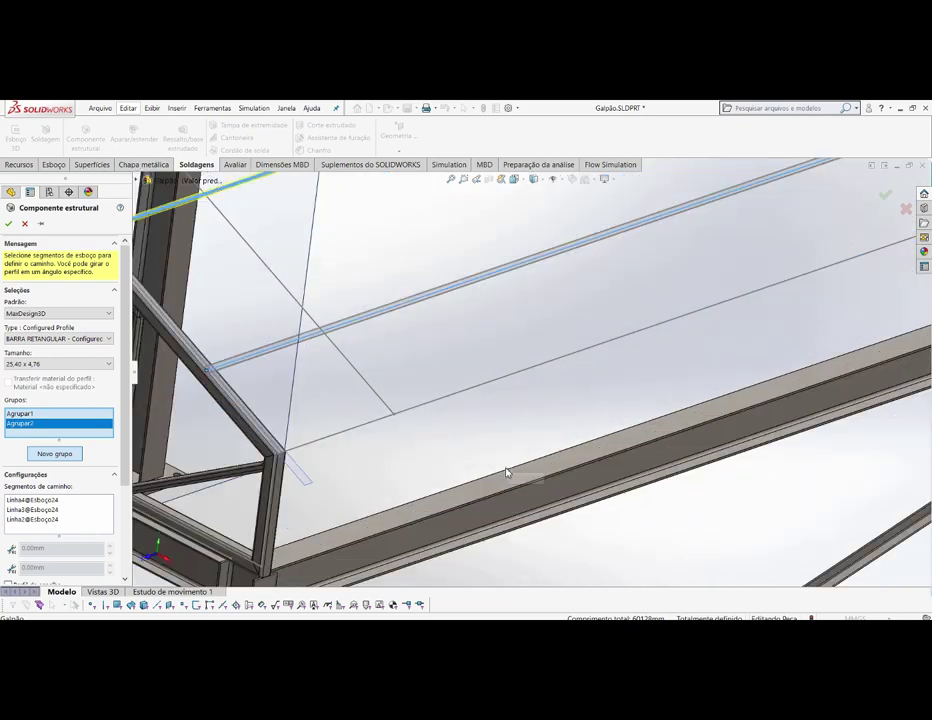
- Add group Agrupar3 along Linha1@Esboço25 with a 90° profile rotation
{"action": "left_click", "coordinate": [58, 458]}
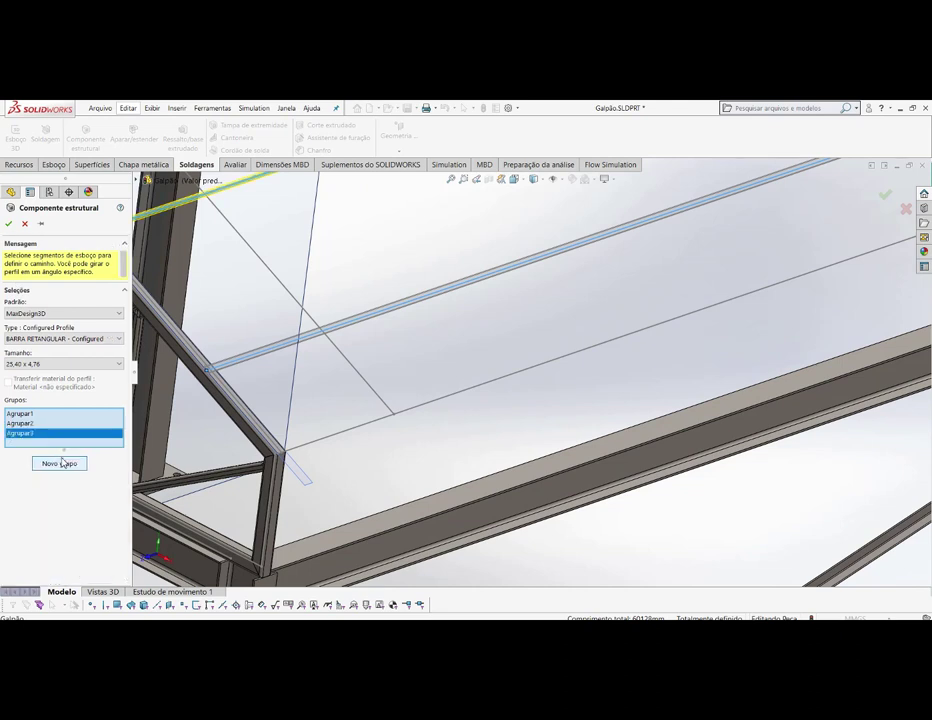
{"action": "left_click", "coordinate": [322, 445]}
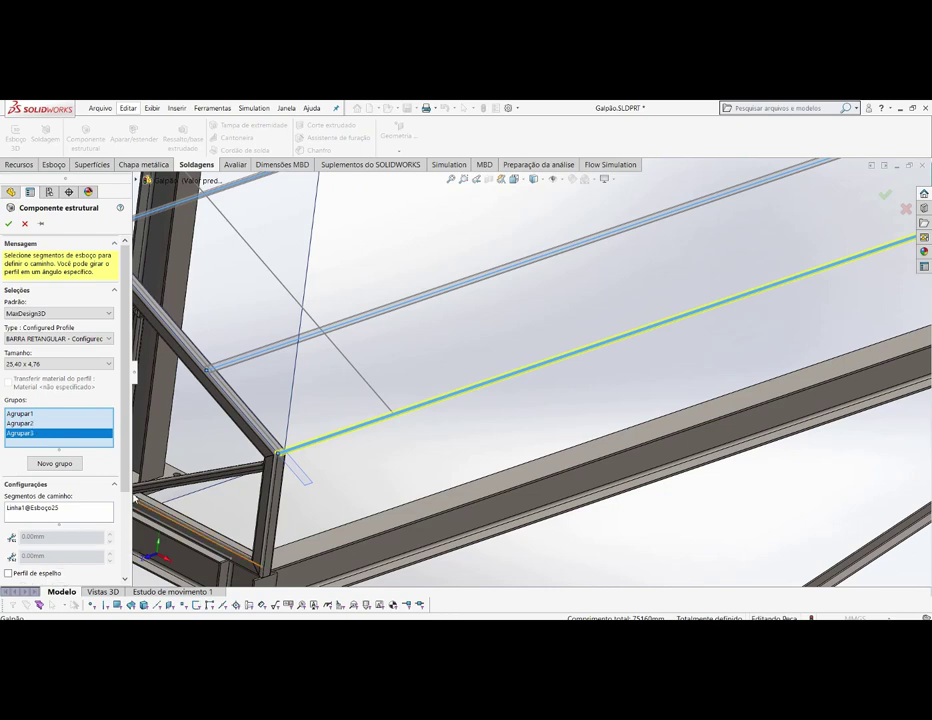
{"action": "left_click_drag", "start_coordinate": [122, 472], "coordinate": [126, 560]}
{"action": "left_click", "coordinate": [62, 553]}
{"action": "type", "text": "90"}
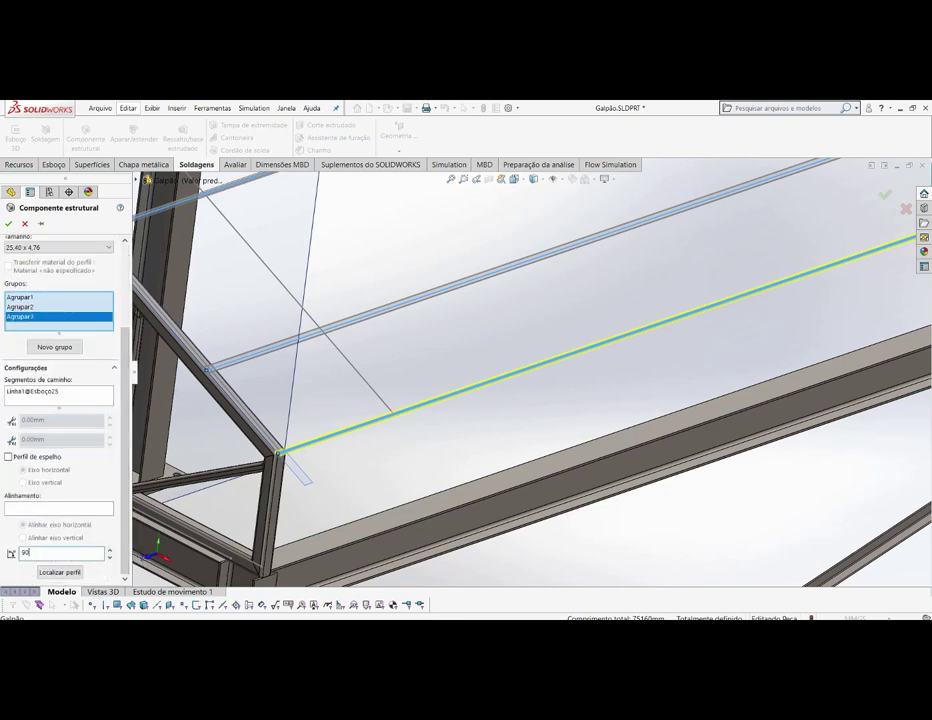
{"action": "key", "text": "Return"}
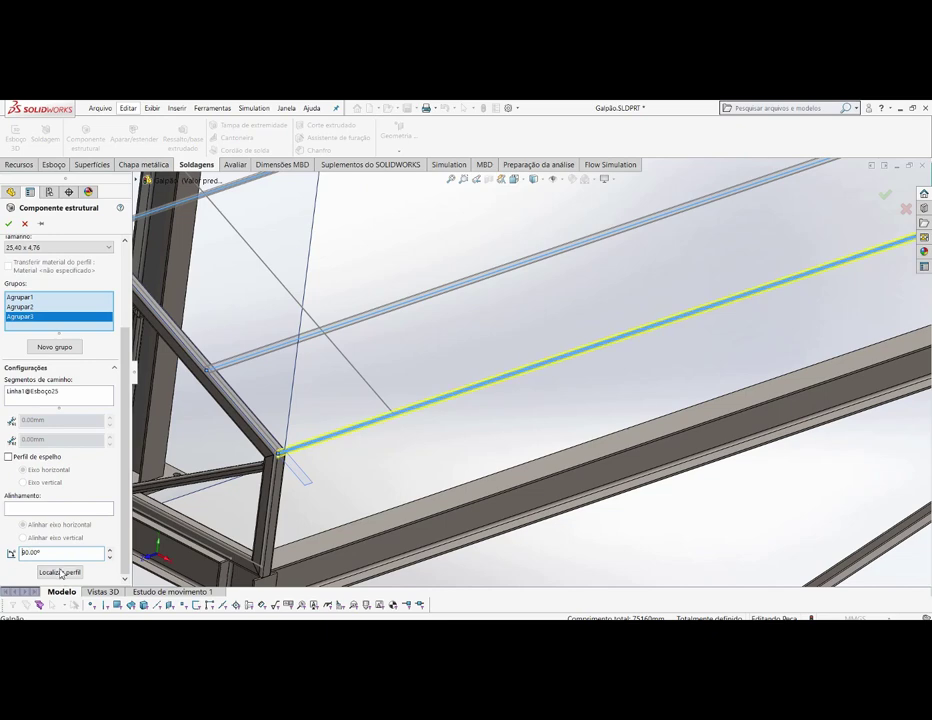
- Use Localizar perfil to pick a different anchor point on the bar profile
{"action": "left_click", "coordinate": [60, 572]}
{"action": "scroll", "coordinate": [527, 409], "scroll_direction": "up", "scroll_amount": 2}
{"action": "scroll", "coordinate": [527, 409], "scroll_direction": "up", "scroll_amount": 2}
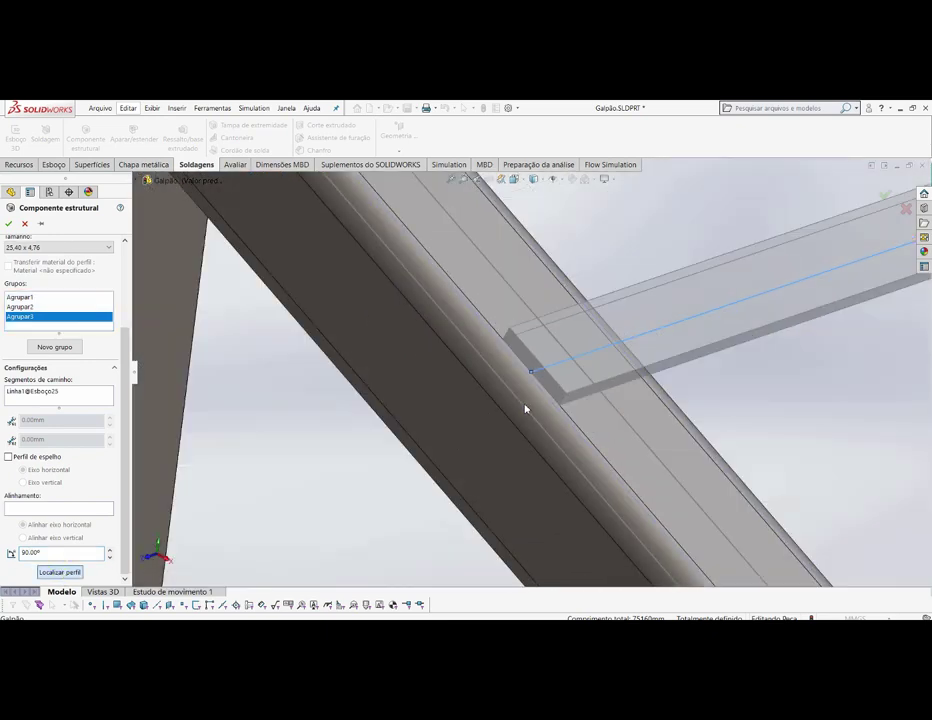
{"action": "scroll", "coordinate": [527, 409], "scroll_direction": "up", "scroll_amount": 2}
{"action": "scroll", "coordinate": [533, 407], "scroll_direction": "up", "scroll_amount": 2}
{"action": "scroll", "coordinate": [657, 470], "scroll_direction": "up", "scroll_amount": 2}
{"action": "scroll", "coordinate": [597, 456], "scroll_direction": "down", "scroll_amount": 2}
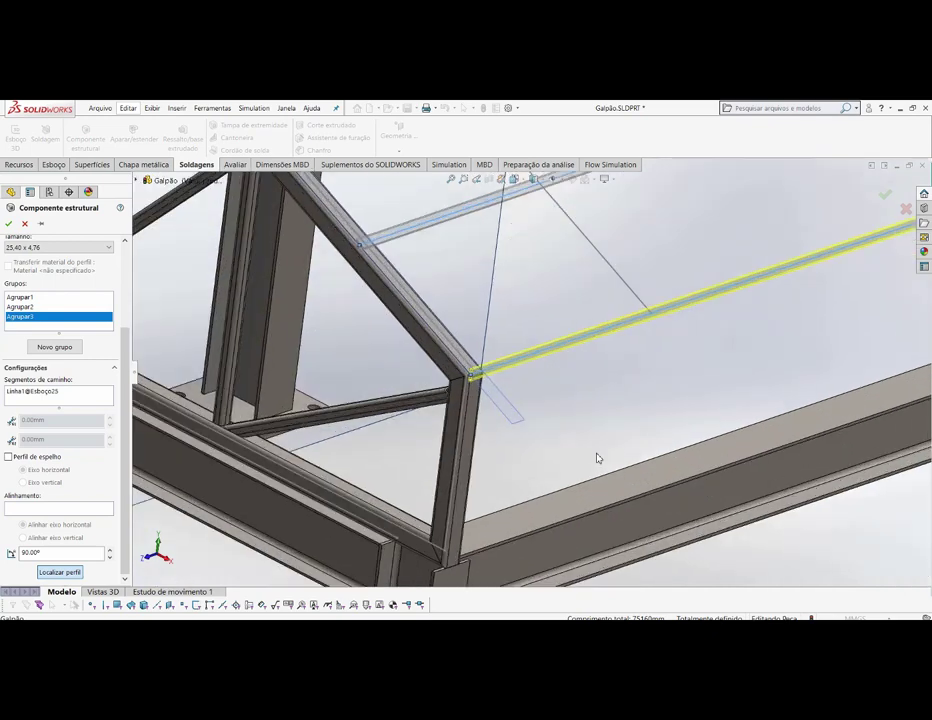
{"action": "scroll", "coordinate": [560, 420], "scroll_direction": "down", "scroll_amount": 2}
{"action": "scroll", "coordinate": [285, 322], "scroll_direction": "down", "scroll_amount": 2}
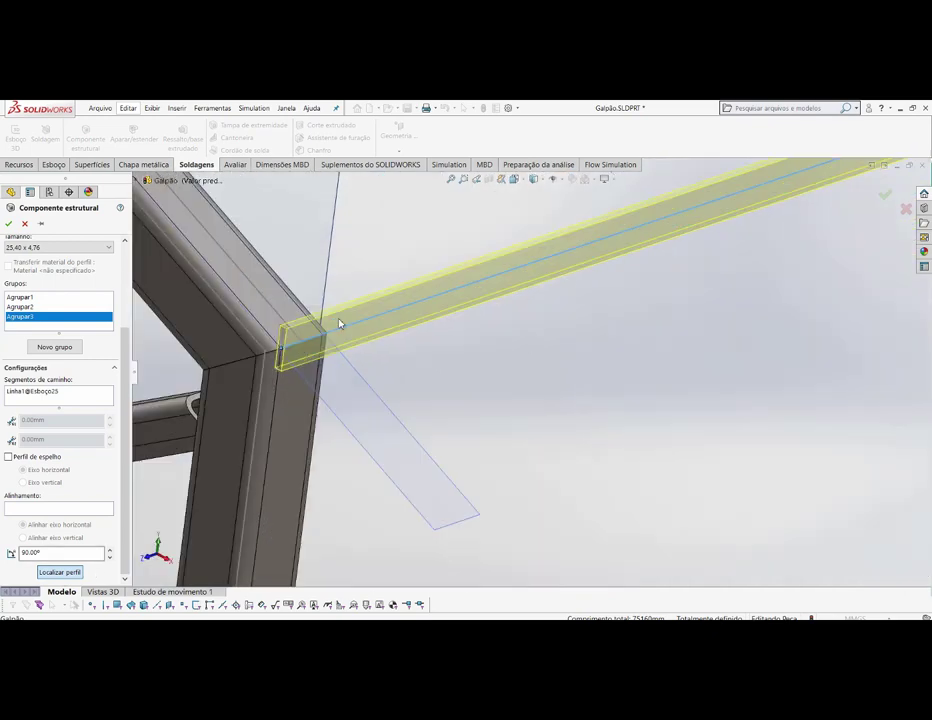
{"action": "scroll", "coordinate": [283, 358], "scroll_direction": "down", "scroll_amount": 2}
{"action": "scroll", "coordinate": [283, 358], "scroll_direction": "down", "scroll_amount": 1}
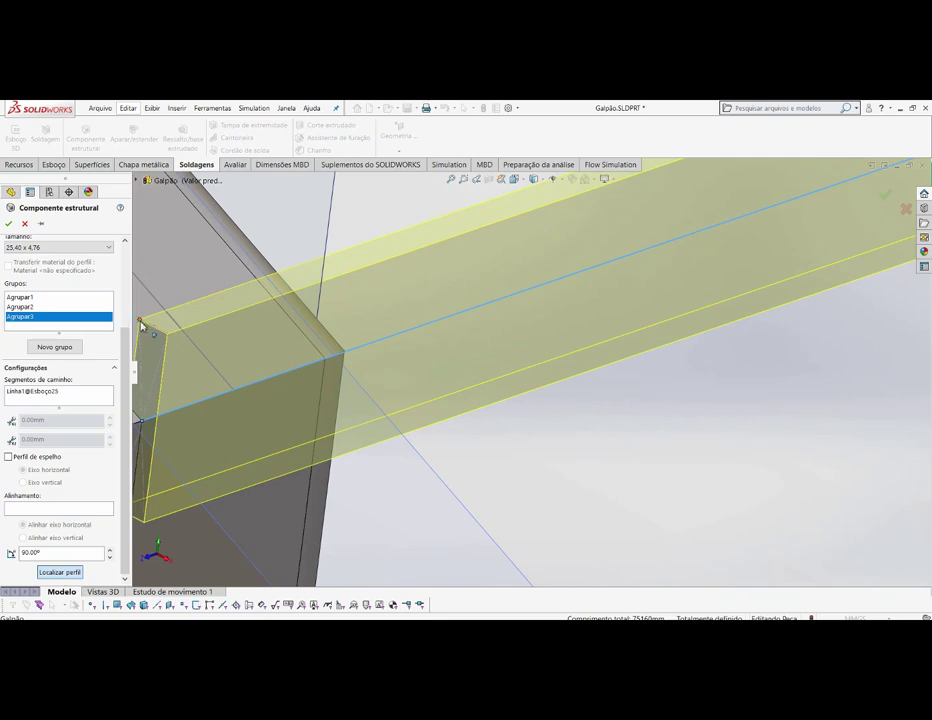
{"action": "scroll", "coordinate": [200, 370], "scroll_direction": "up", "scroll_amount": 1}
{"action": "scroll", "coordinate": [250, 390], "scroll_direction": "up", "scroll_amount": 1}
{"action": "scroll", "coordinate": [290, 400], "scroll_direction": "up", "scroll_amount": 2}
{"action": "scroll", "coordinate": [314, 424], "scroll_direction": "up", "scroll_amount": 1}
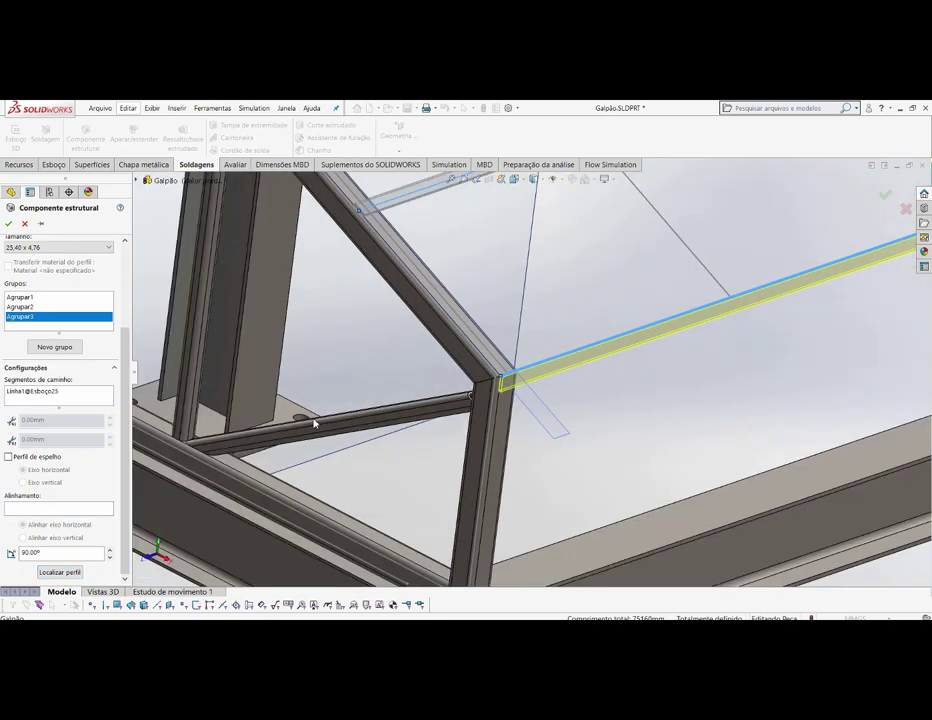
{"action": "scroll", "coordinate": [314, 424], "scroll_direction": "up", "scroll_amount": 1}
{"action": "scroll", "coordinate": [314, 424], "scroll_direction": "up", "scroll_amount": 1}
{"action": "scroll", "coordinate": [314, 424], "scroll_direction": "up", "scroll_amount": 1}
{"action": "scroll", "coordinate": [314, 424], "scroll_direction": "up", "scroll_amount": 1}
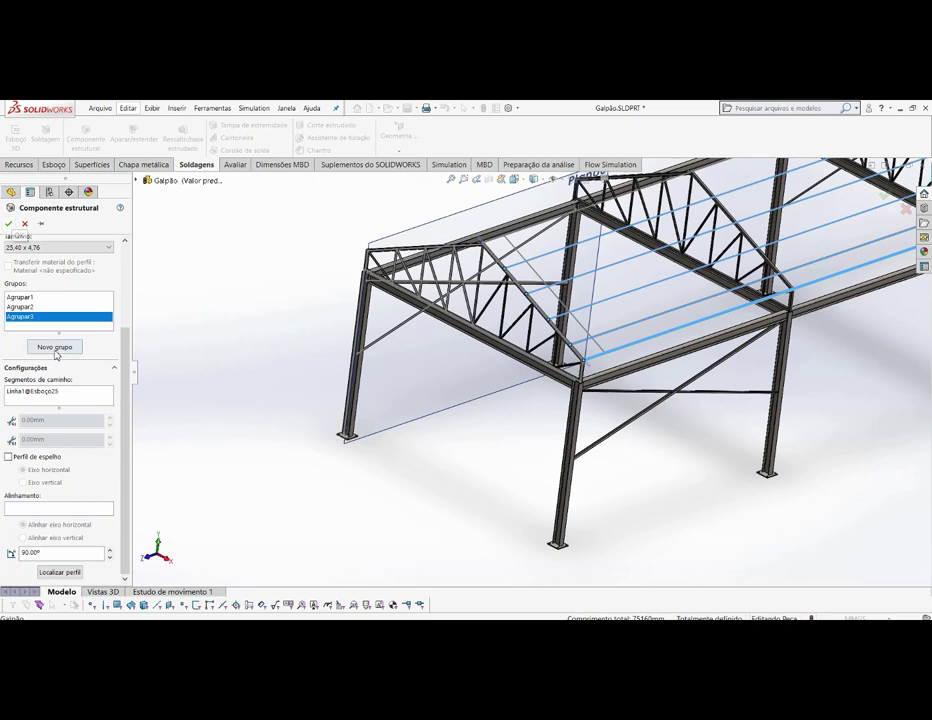
- Add group Agrupar4 along Linha4@Esboço28 with the profile rotated 90°
{"action": "left_click", "coordinate": [55, 350]}
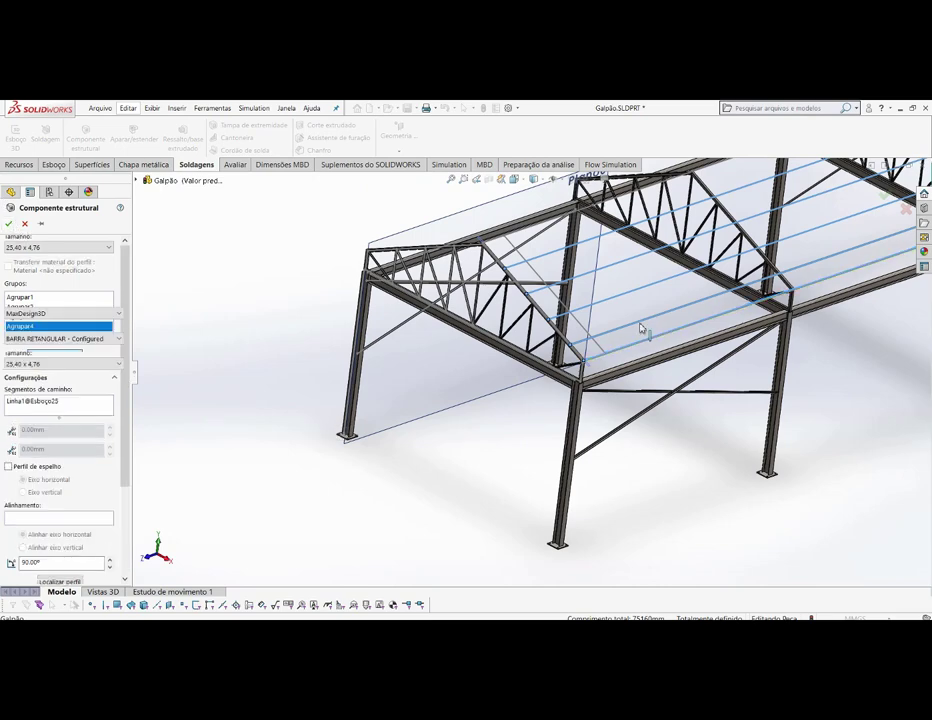
{"action": "scroll", "coordinate": [572, 381], "scroll_direction": "down", "scroll_amount": 3}
{"action": "scroll", "coordinate": [500, 415], "scroll_direction": "down", "scroll_amount": 3}
{"action": "scroll", "coordinate": [500, 415], "scroll_direction": "down", "scroll_amount": 2}
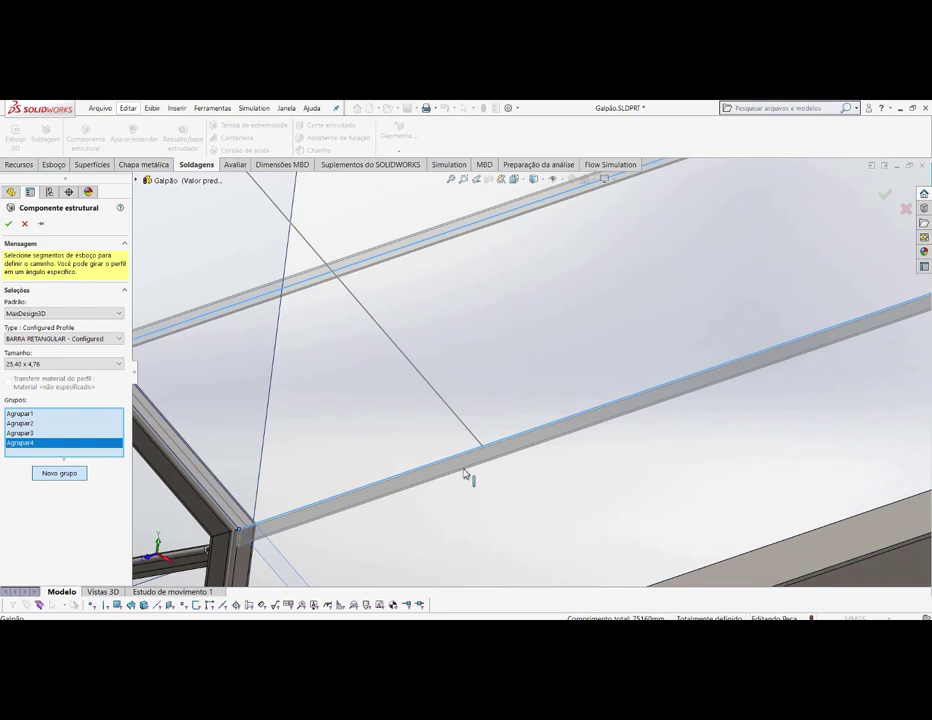
{"action": "scroll", "coordinate": [468, 478], "scroll_direction": "down", "scroll_amount": 2}
{"action": "scroll", "coordinate": [485, 433], "scroll_direction": "down", "scroll_amount": 1}
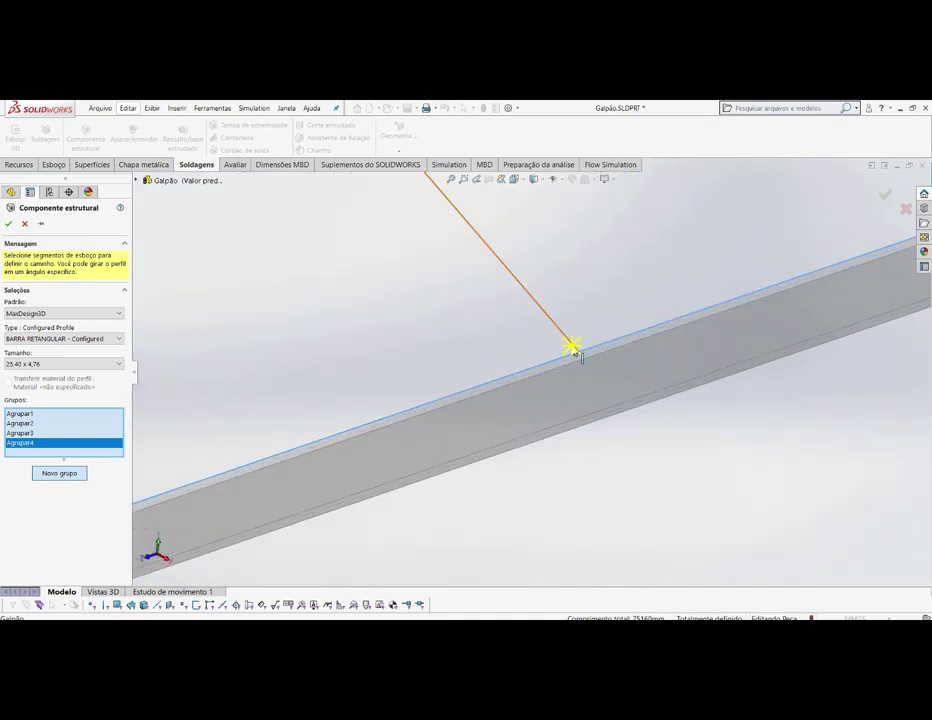
{"action": "left_click", "coordinate": [572, 347]}
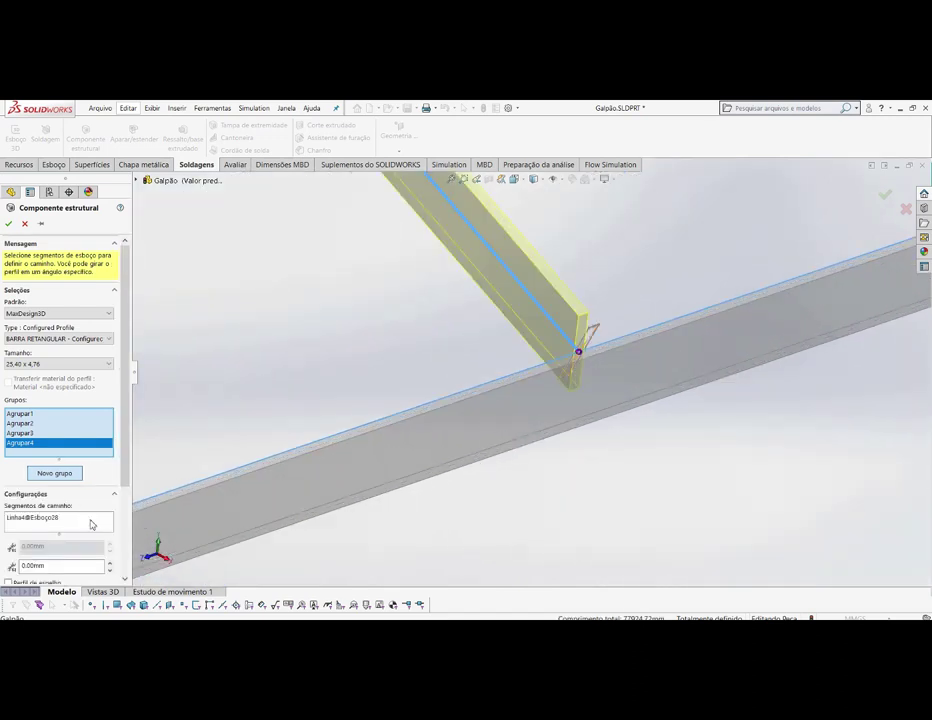
{"action": "scroll", "coordinate": [88, 520], "scroll_direction": "down", "scroll_amount": 3}
{"action": "type", "text": "90"}
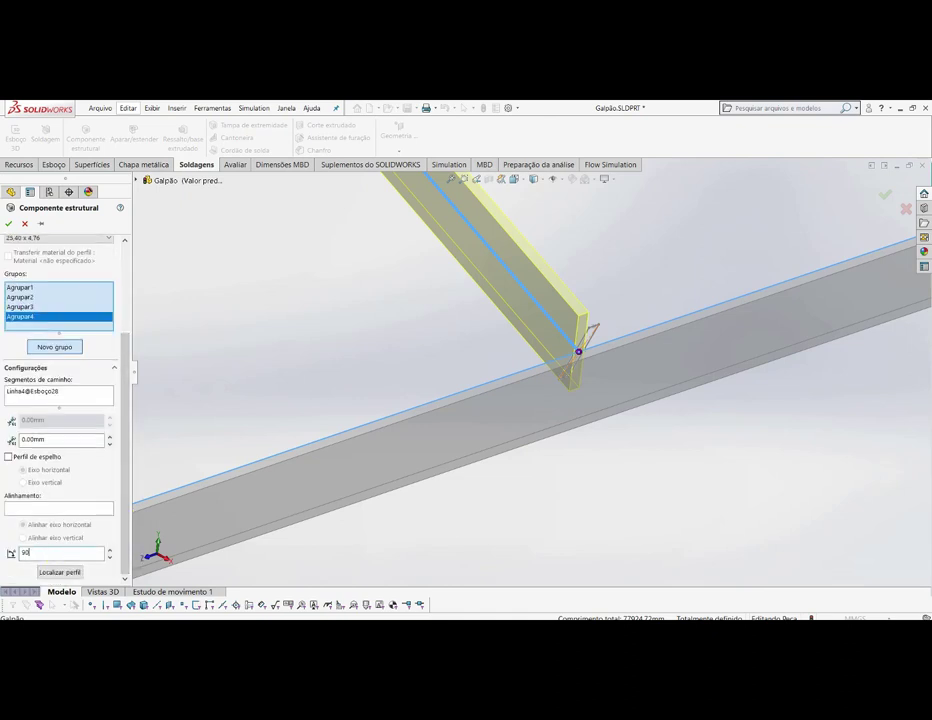
{"action": "key", "text": "Return"}
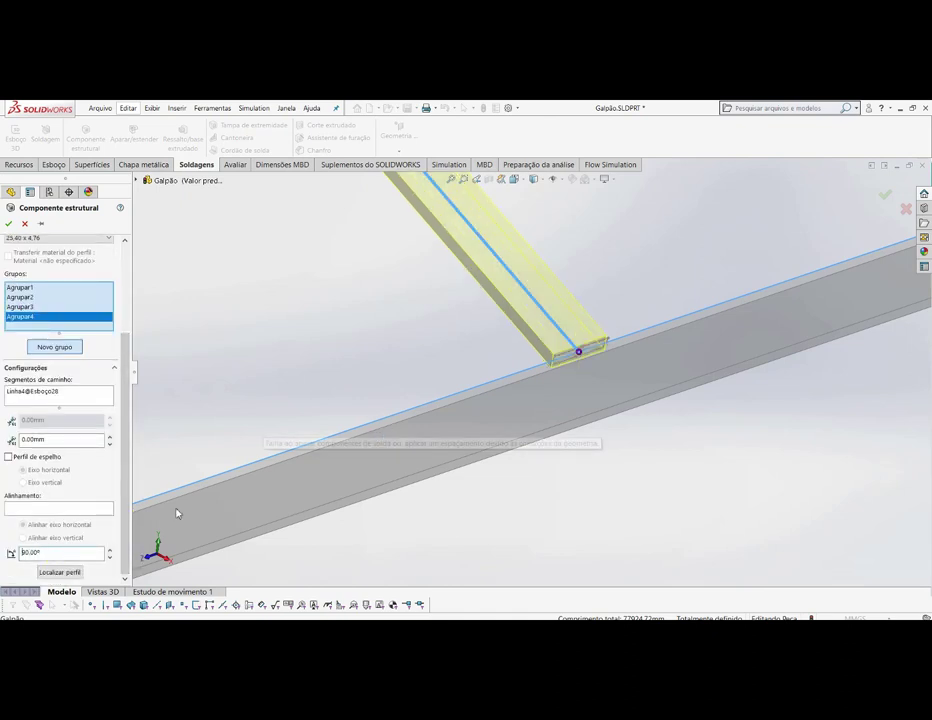
- Move the profile anchor to another point of the bar section and accept the member
{"action": "left_click", "coordinate": [60, 572]}
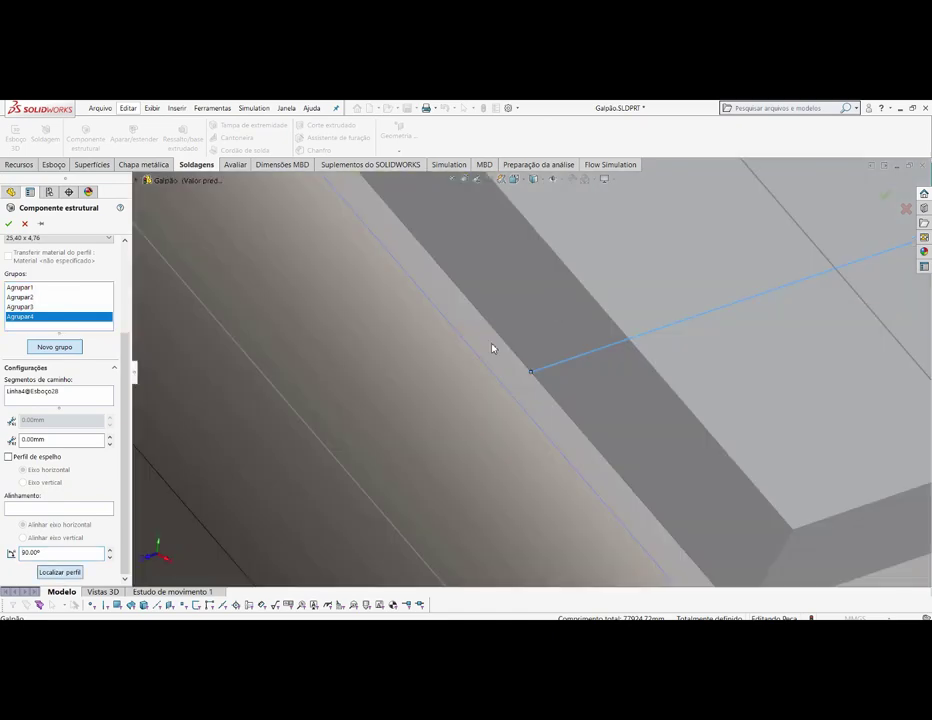
{"action": "scroll", "coordinate": [524, 364], "scroll_direction": "up", "scroll_amount": 2}
{"action": "scroll", "coordinate": [630, 394], "scroll_direction": "up", "scroll_amount": 2}
{"action": "scroll", "coordinate": [569, 383], "scroll_direction": "up", "scroll_amount": 2}
{"action": "left_click", "coordinate": [531, 371]}
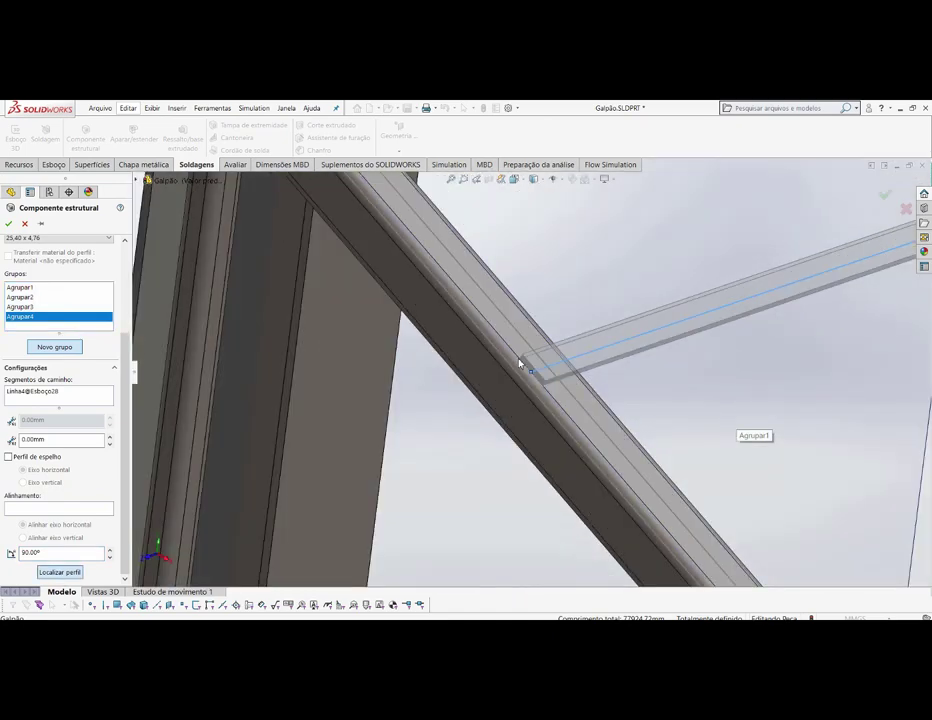
{"action": "scroll", "coordinate": [764, 462], "scroll_direction": "up", "scroll_amount": 3}
{"action": "scroll", "coordinate": [764, 462], "scroll_direction": "up", "scroll_amount": 3}
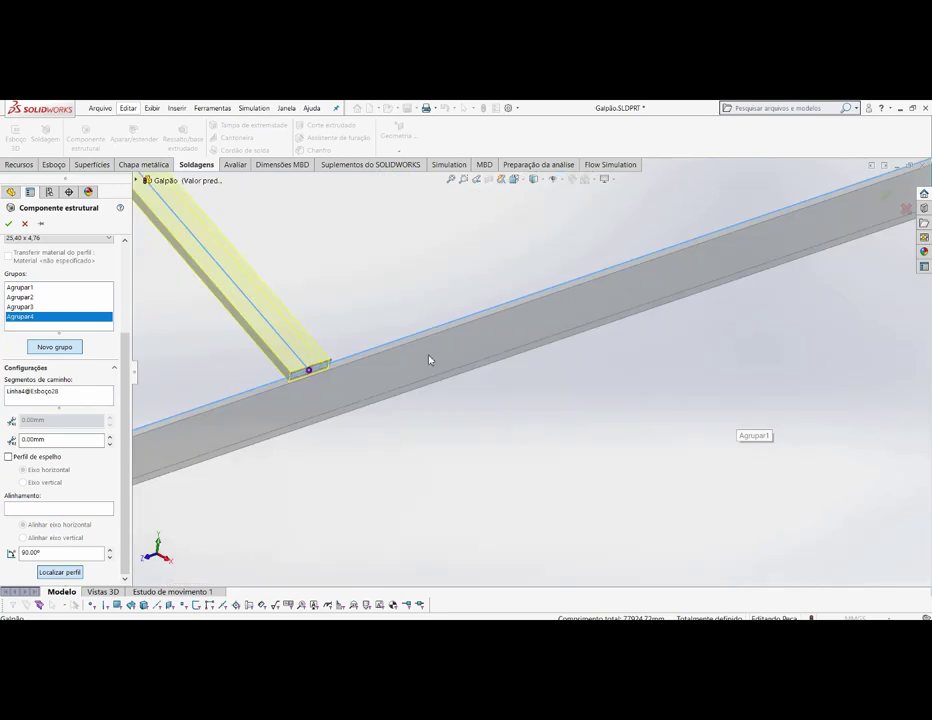
{"action": "scroll", "coordinate": [420, 439], "scroll_direction": "down", "scroll_amount": 2}
{"action": "scroll", "coordinate": [526, 433], "scroll_direction": "down", "scroll_amount": 2}
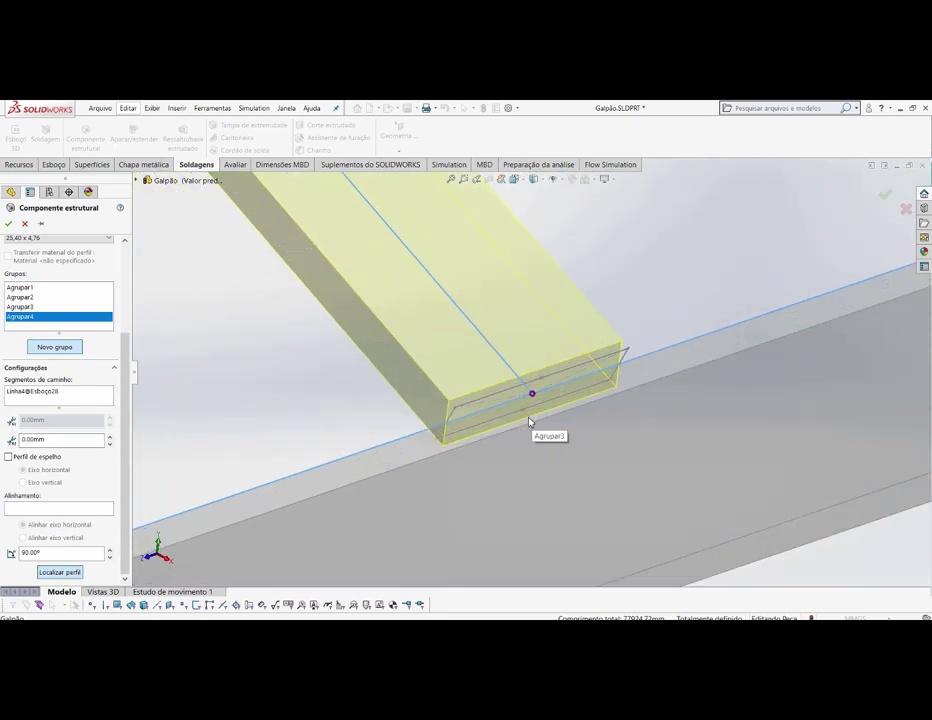
{"action": "scroll", "coordinate": [518, 401], "scroll_direction": "down", "scroll_amount": 2}
{"action": "left_click", "coordinate": [518, 401]}
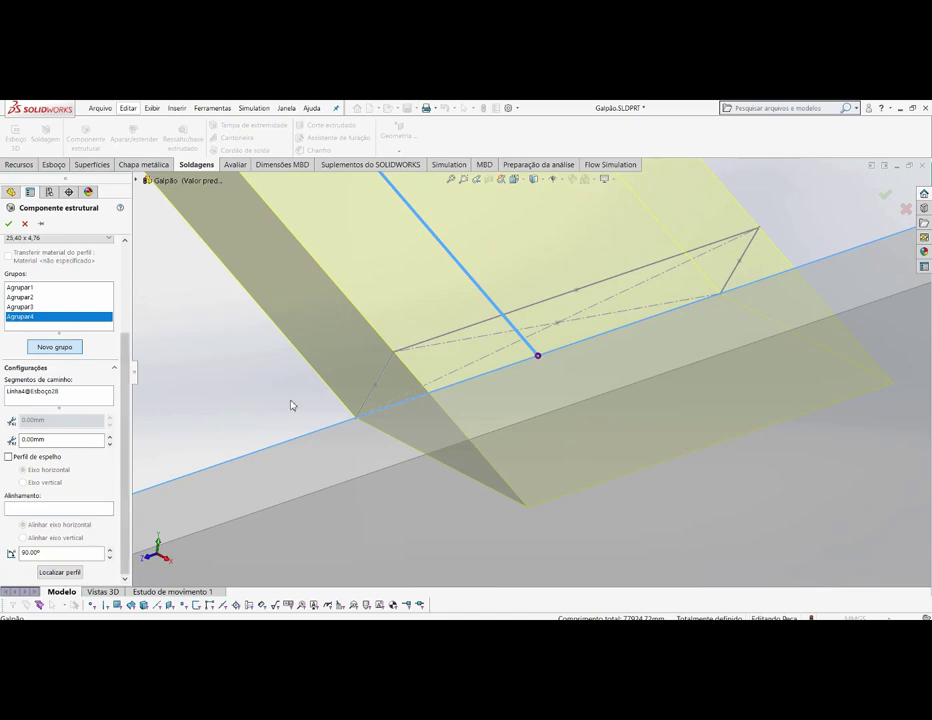
{"action": "scroll", "coordinate": [383, 379], "scroll_direction": "up", "scroll_amount": 2}
{"action": "scroll", "coordinate": [416, 370], "scroll_direction": "up", "scroll_amount": 2}
{"action": "scroll", "coordinate": [471, 370], "scroll_direction": "up", "scroll_amount": 1}
{"action": "scroll", "coordinate": [471, 370], "scroll_direction": "up", "scroll_amount": 2}
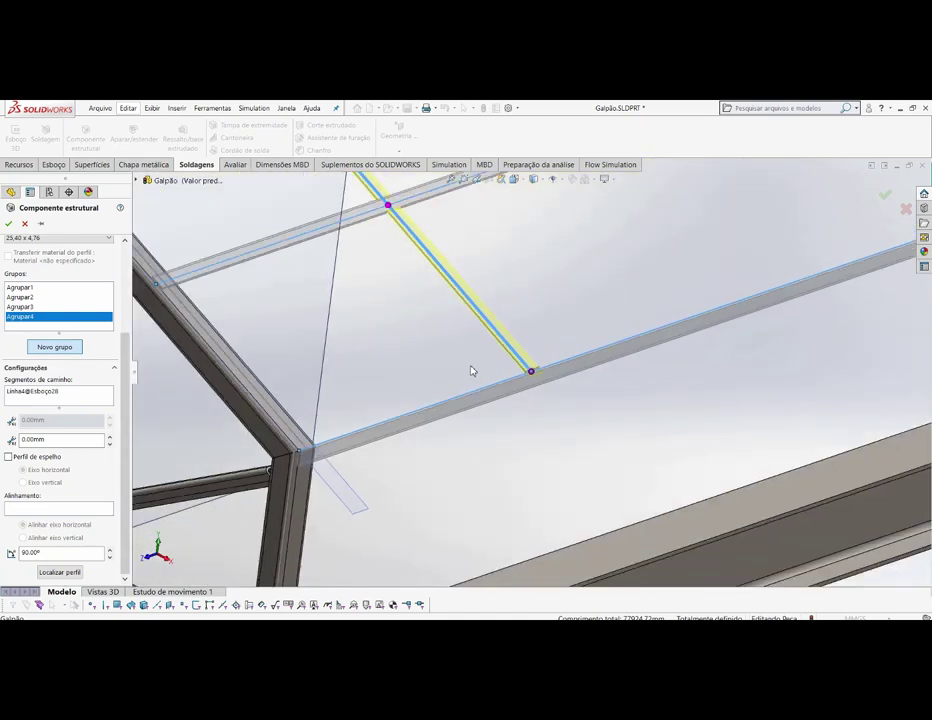
{"action": "scroll", "coordinate": [472, 370], "scroll_direction": "up", "scroll_amount": 2}
{"action": "scroll", "coordinate": [472, 370], "scroll_direction": "up", "scroll_amount": 1}
{"action": "scroll", "coordinate": [474, 371], "scroll_direction": "up", "scroll_amount": 1}
{"action": "scroll", "coordinate": [474, 371], "scroll_direction": "up", "scroll_amount": 2}
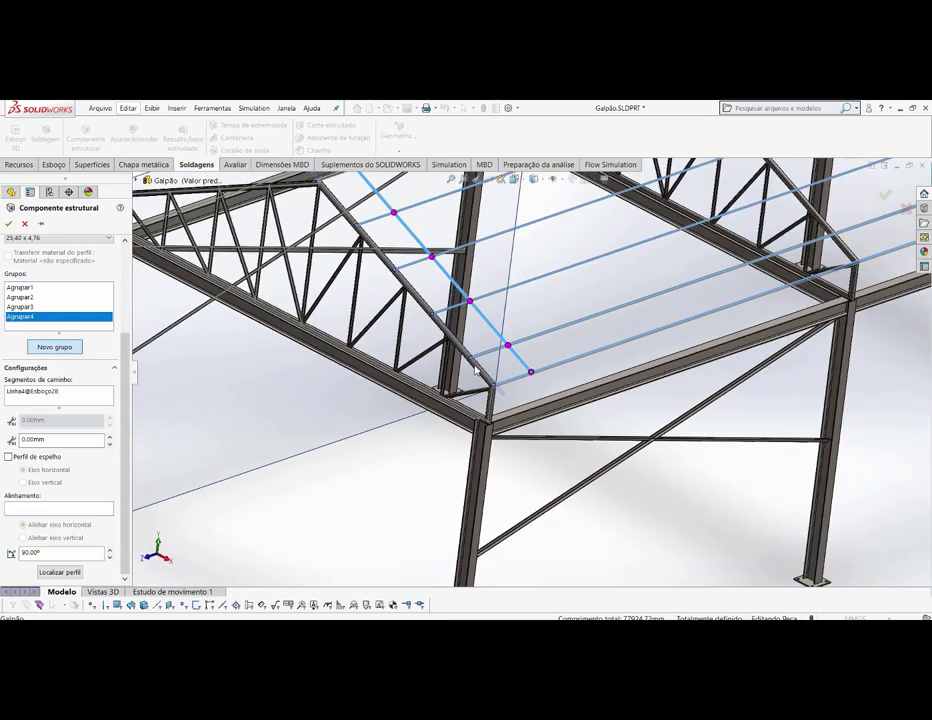
{"action": "scroll", "coordinate": [476, 370], "scroll_direction": "up", "scroll_amount": 1}
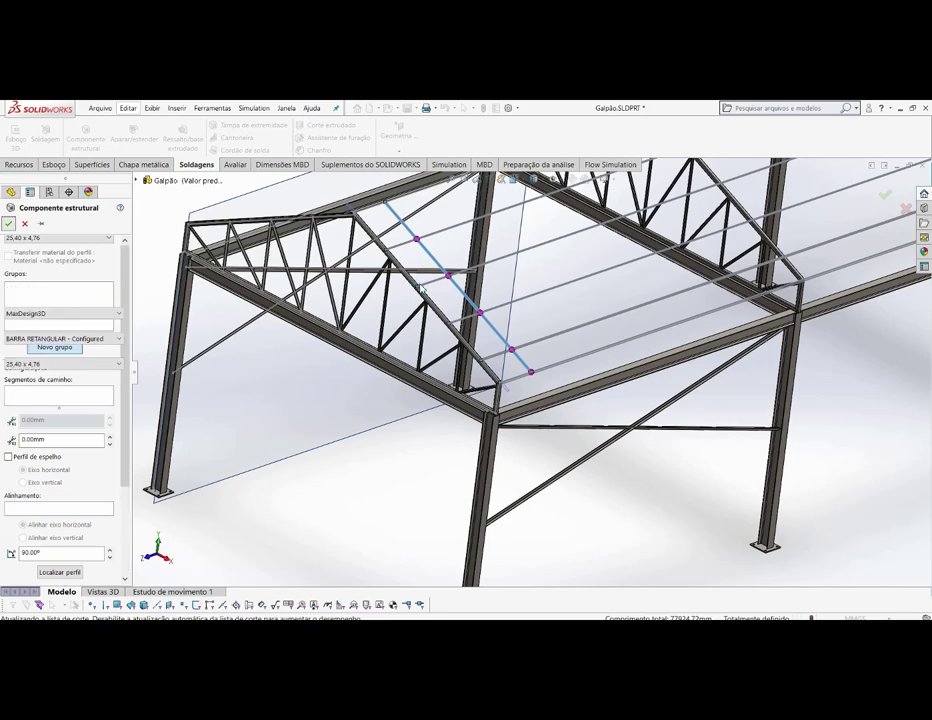
{"action": "scroll", "coordinate": [455, 295], "scroll_direction": "up", "scroll_amount": 2}
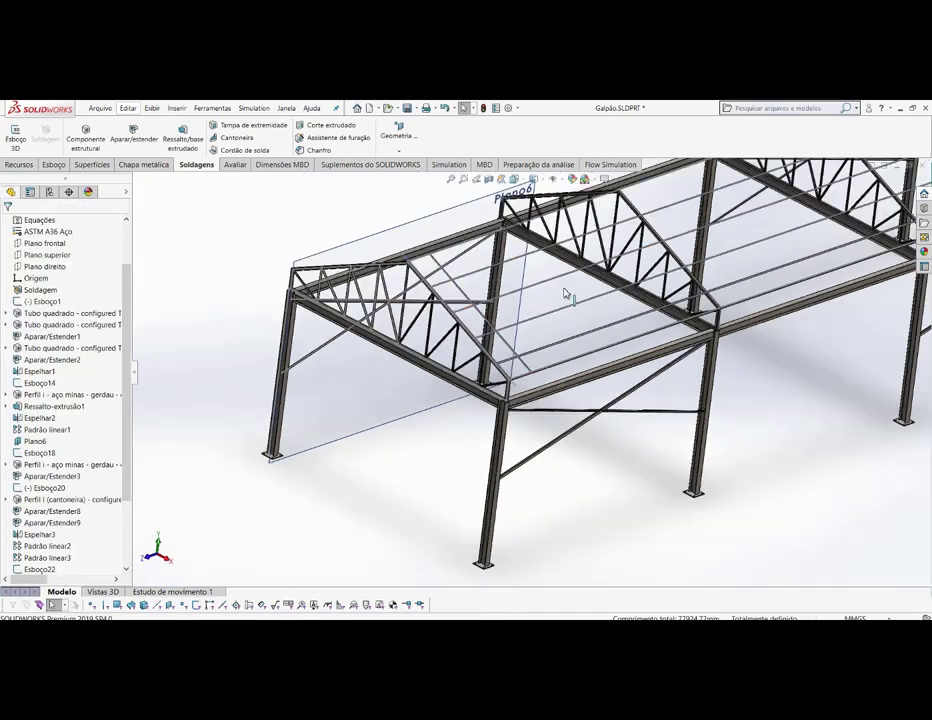
{"action": "scroll", "coordinate": [483, 291], "scroll_direction": "down", "scroll_amount": 2}
{"action": "scroll", "coordinate": [447, 335], "scroll_direction": "down", "scroll_amount": 2}
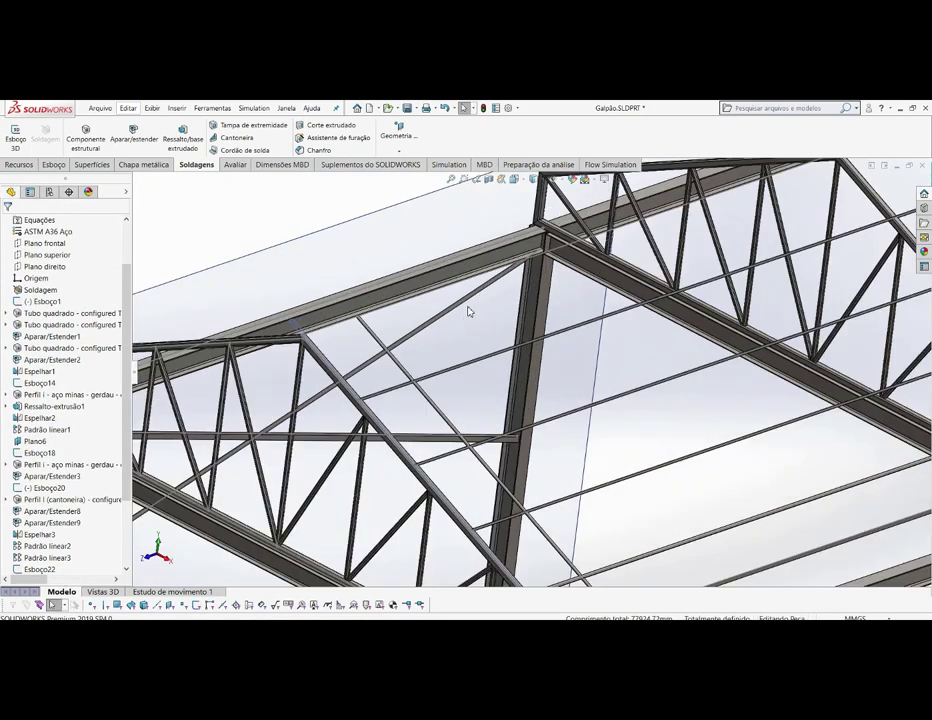
{"action": "mouse_move", "coordinate": [447, 335]}
{"action": "middle_mouse_down"}
{"action": "mouse_move", "coordinate": [465, 320]}
{"action": "mouse_move", "coordinate": [458, 335]}
{"action": "mouse_move", "coordinate": [435, 325]}
{"action": "middle_mouse_up"}
{"action": "scroll", "coordinate": [493, 337], "scroll_direction": "up", "scroll_amount": 3}
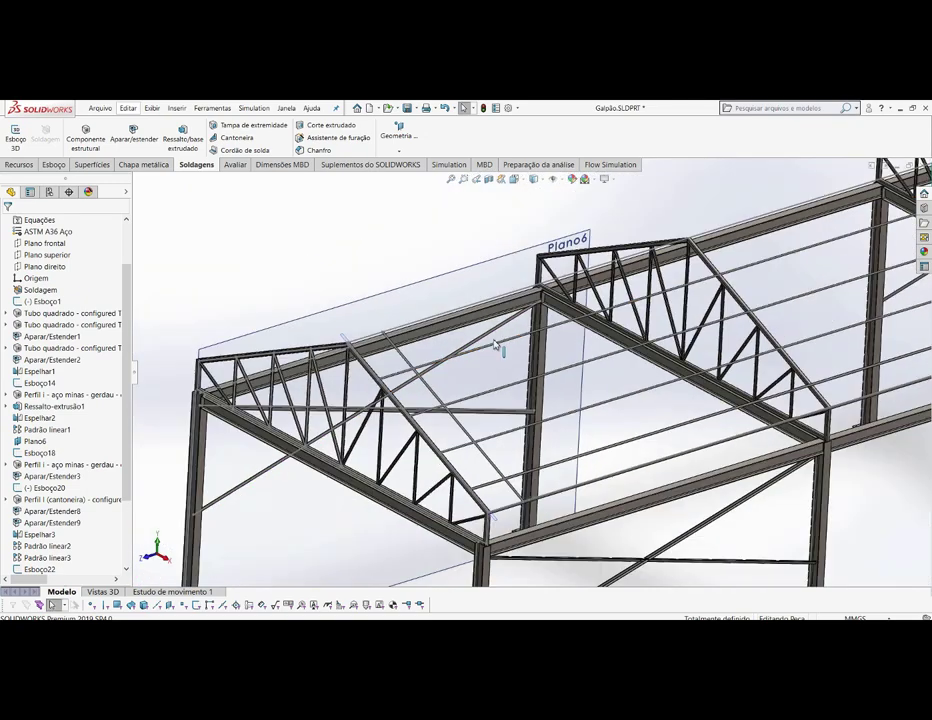
{"action": "scroll", "coordinate": [499, 345], "scroll_direction": "up", "scroll_amount": 2}
{"action": "scroll", "coordinate": [543, 389], "scroll_direction": "down", "scroll_amount": 2}
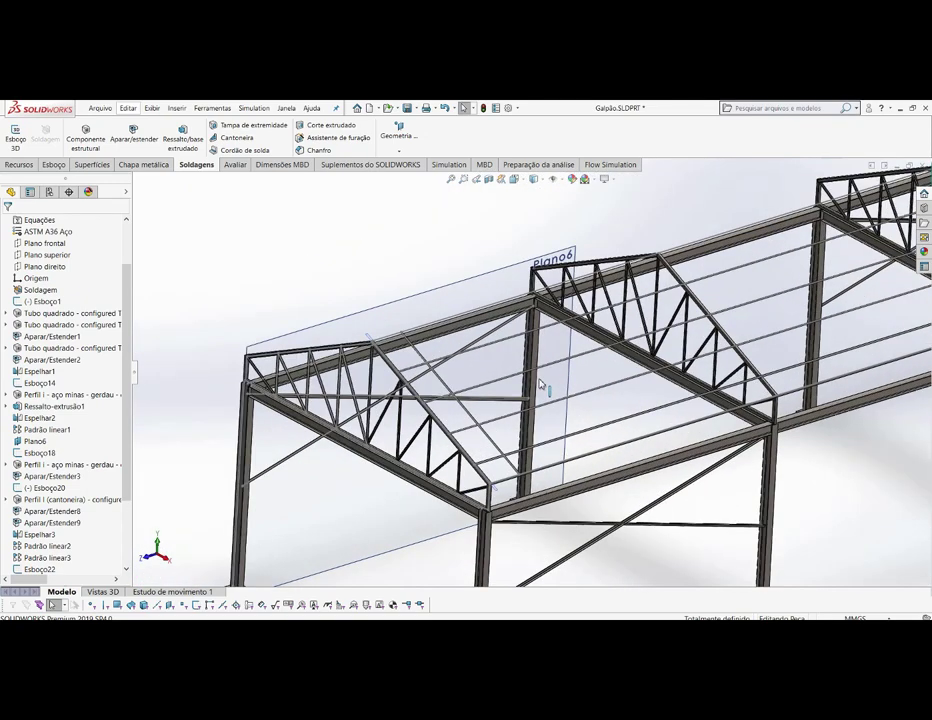
{"action": "scroll", "coordinate": [545, 375], "scroll_direction": "down", "scroll_amount": 2}
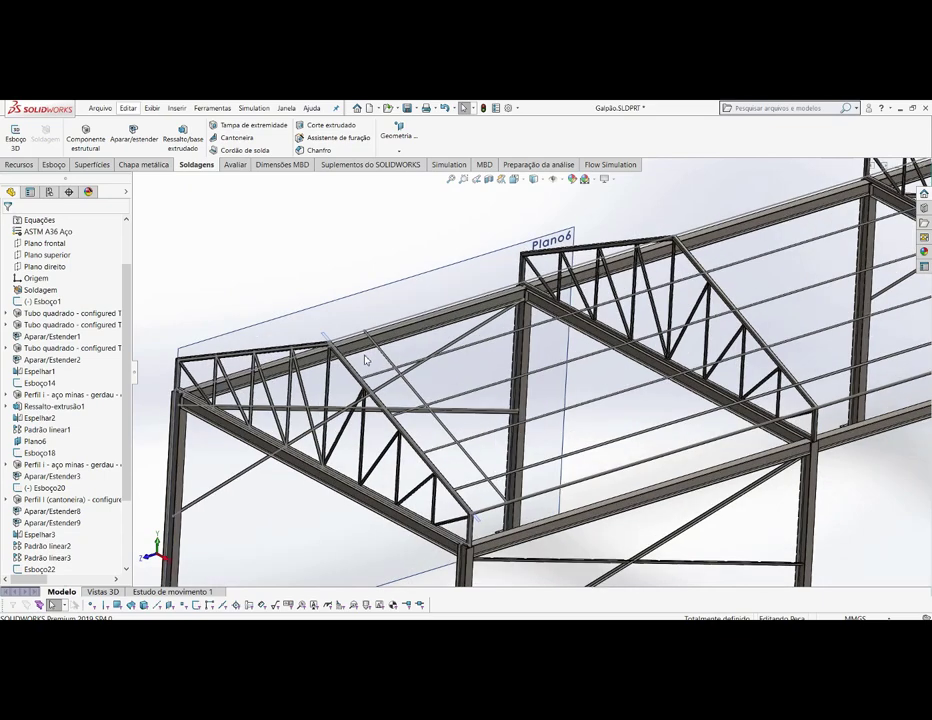
{"action": "scroll", "coordinate": [366, 360], "scroll_direction": "down", "scroll_amount": 2}
{"action": "scroll", "coordinate": [399, 349], "scroll_direction": "down", "scroll_amount": 2}
{"action": "scroll", "coordinate": [399, 349], "scroll_direction": "down", "scroll_amount": 2}
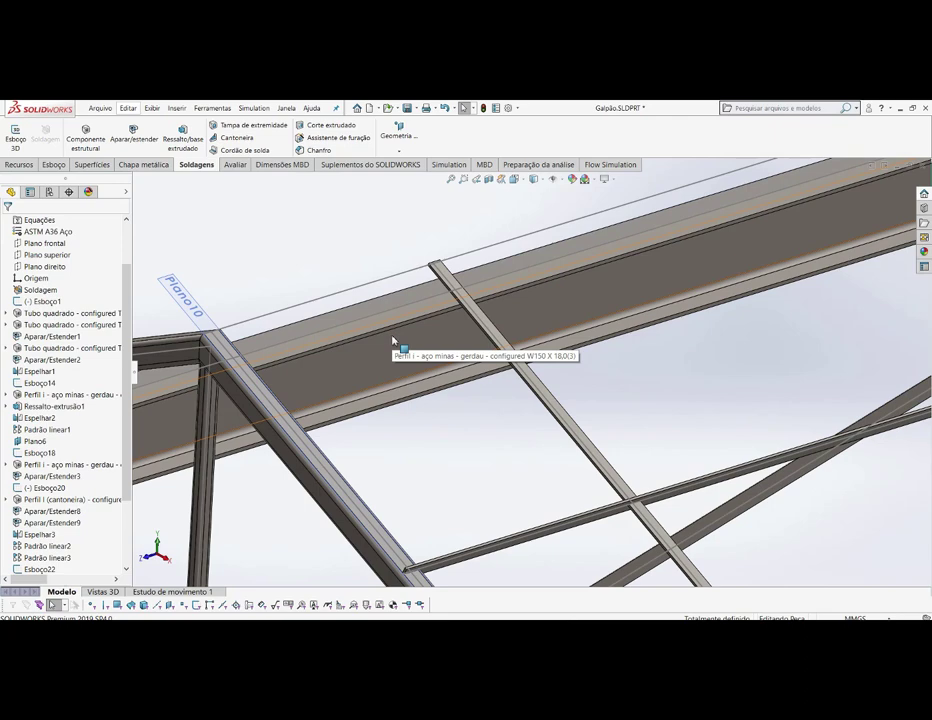
{"action": "scroll", "coordinate": [340, 352], "scroll_direction": "down", "scroll_amount": 2}
{"action": "scroll", "coordinate": [312, 351], "scroll_direction": "down", "scroll_amount": 1}
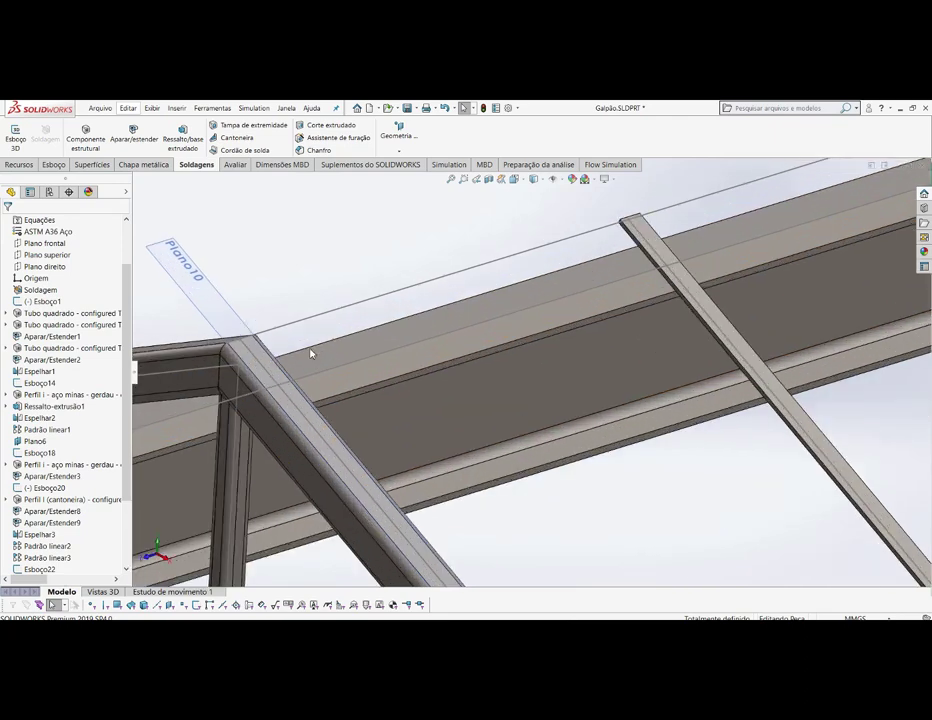
{"action": "scroll", "coordinate": [310, 352], "scroll_direction": "down", "scroll_amount": 1}
{"action": "scroll", "coordinate": [300, 338], "scroll_direction": "up", "scroll_amount": 2}
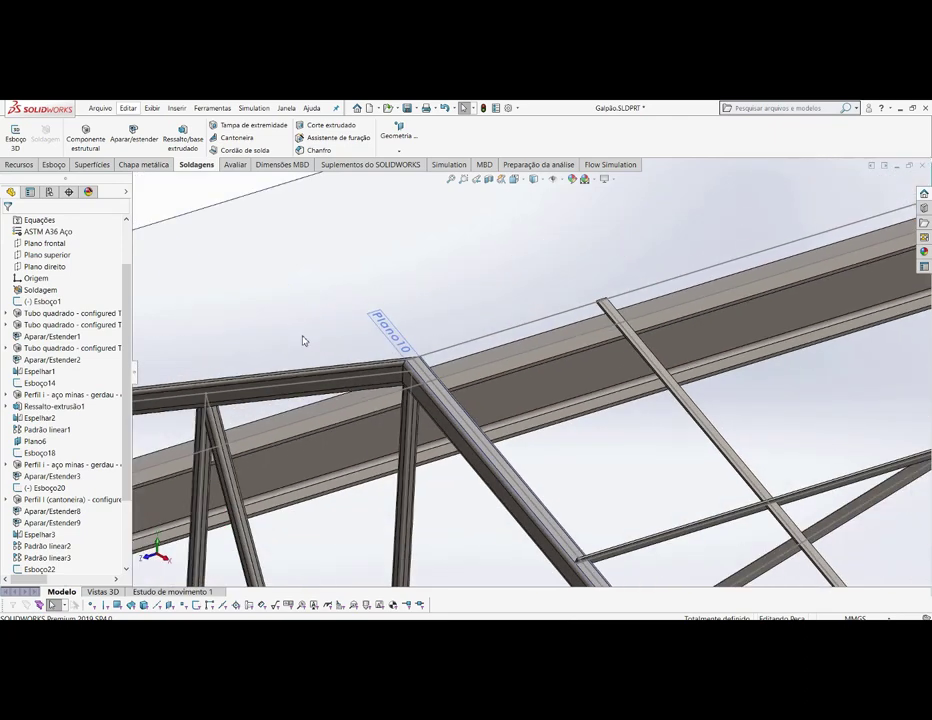
{"action": "middle_click_drag", "start_coordinate": [306, 337], "coordinate": [620, 533]}
{"action": "scroll", "coordinate": [543, 456], "scroll_direction": "down", "scroll_amount": 3}
{"action": "scroll", "coordinate": [543, 456], "scroll_direction": "up", "scroll_amount": 1}
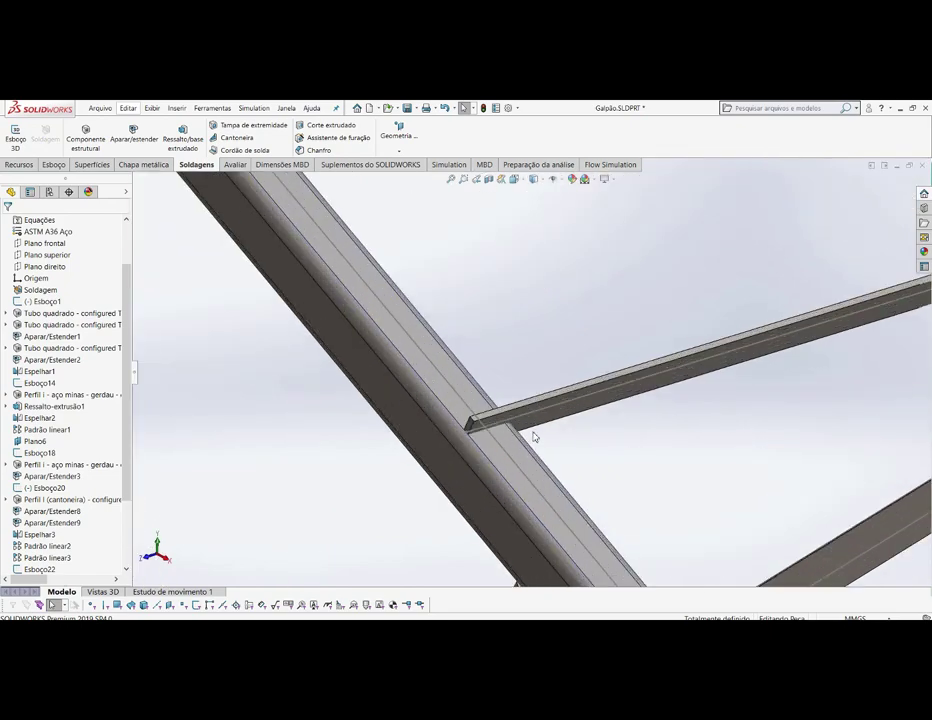
{"action": "scroll", "coordinate": [495, 406], "scroll_direction": "up", "scroll_amount": 1}
{"action": "mouse_move", "coordinate": [495, 406]}
{"action": "middle_mouse_down"}
{"action": "mouse_move", "coordinate": [512, 437]}
{"action": "mouse_move", "coordinate": [689, 552]}
{"action": "middle_mouse_up"}
{"action": "scroll", "coordinate": [689, 552], "scroll_direction": "down", "scroll_amount": 3}
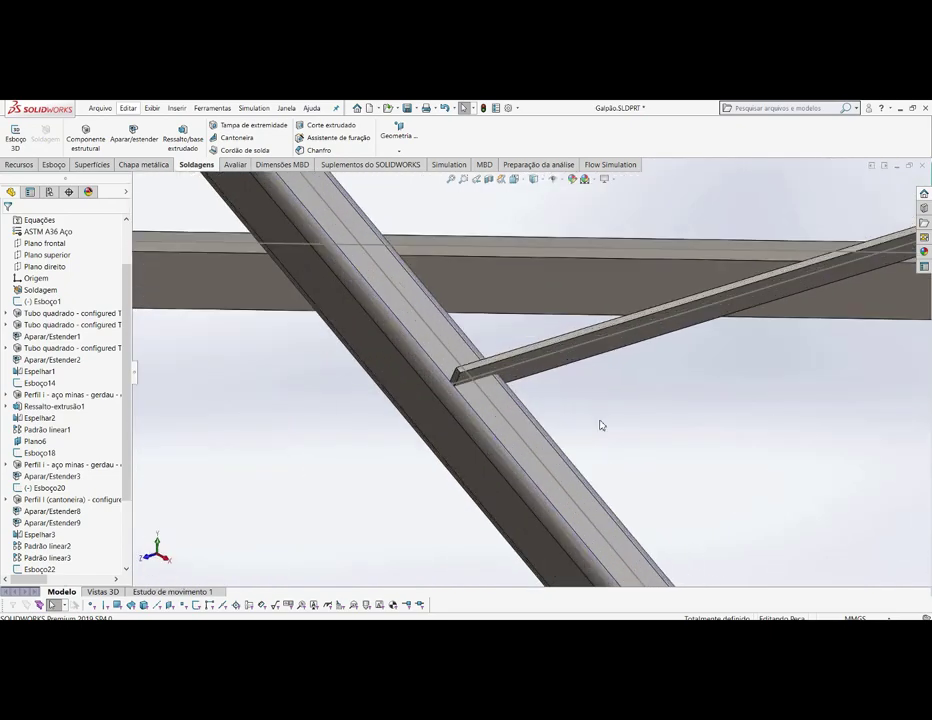
{"action": "scroll", "coordinate": [525, 383], "scroll_direction": "up", "scroll_amount": 3}
{"action": "scroll", "coordinate": [520, 382], "scroll_direction": "down", "scroll_amount": 2}
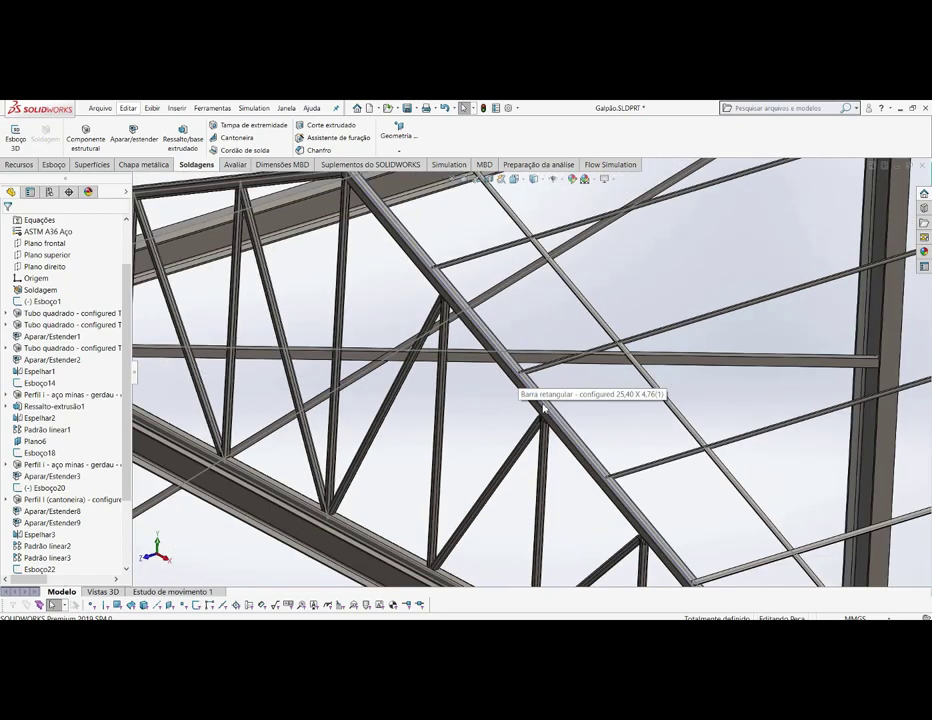
{"action": "scroll", "coordinate": [690, 520], "scroll_direction": "up", "scroll_amount": 1}
{"action": "scroll", "coordinate": [666, 533], "scroll_direction": "down", "scroll_amount": 1}
{"action": "scroll", "coordinate": [612, 483], "scroll_direction": "down", "scroll_amount": 1}
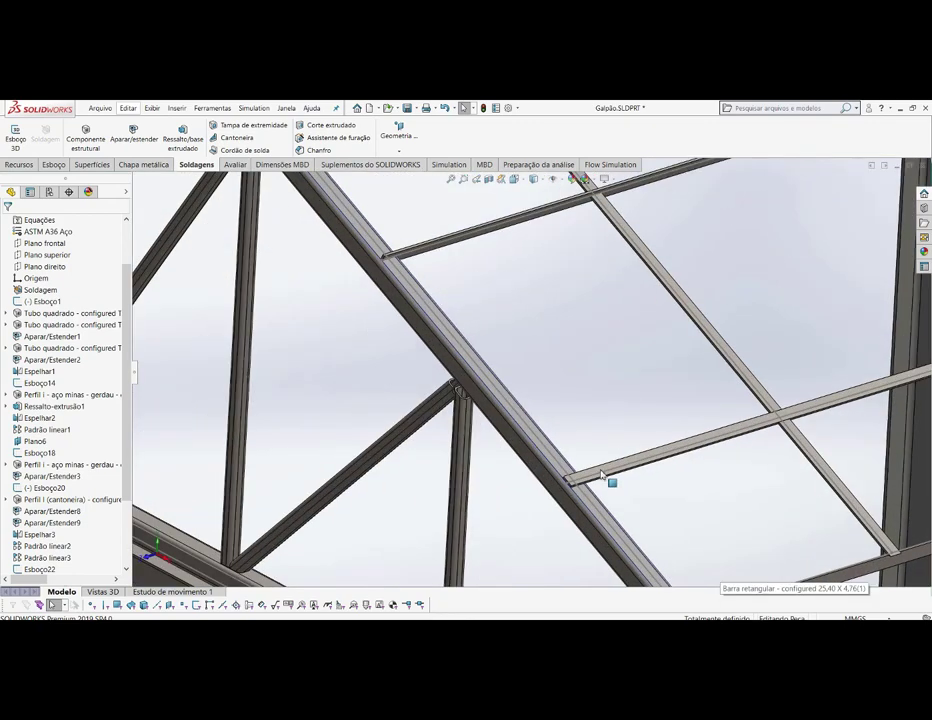
{"action": "scroll", "coordinate": [588, 452], "scroll_direction": "up", "scroll_amount": 2}
{"action": "scroll", "coordinate": [588, 452], "scroll_direction": "down", "scroll_amount": 1}
{"action": "scroll", "coordinate": [600, 470], "scroll_direction": "down", "scroll_amount": 2}
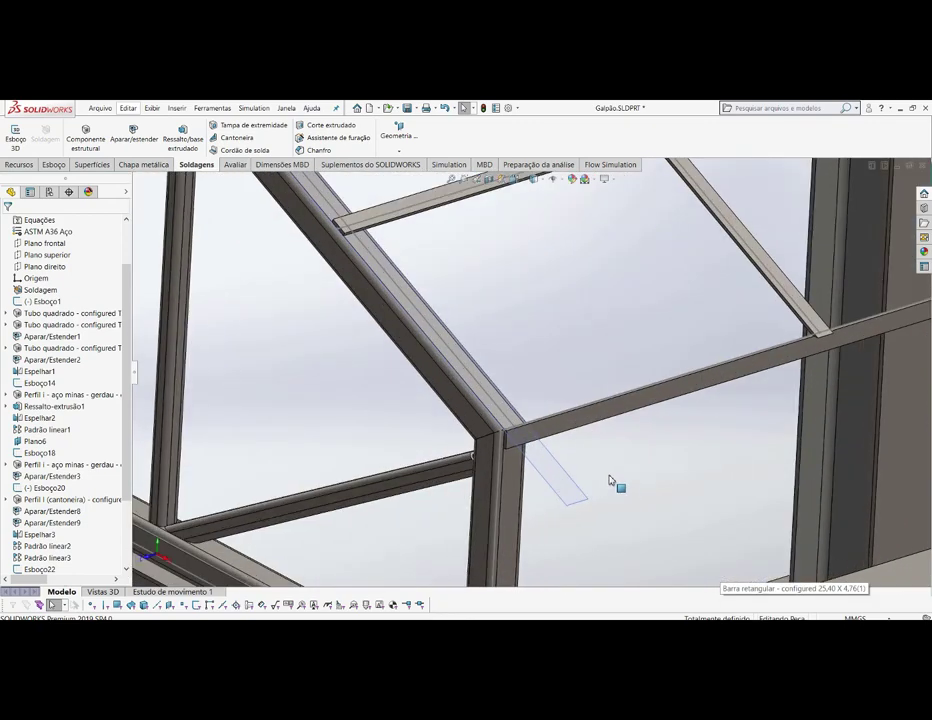
- Delete the Barra retangular purlin with its dependent plane and sketch, confirming with Sim
{"action": "left_click", "coordinate": [565, 430]}
{"action": "scroll", "coordinate": [570, 445], "scroll_direction": "down", "scroll_amount": 3}
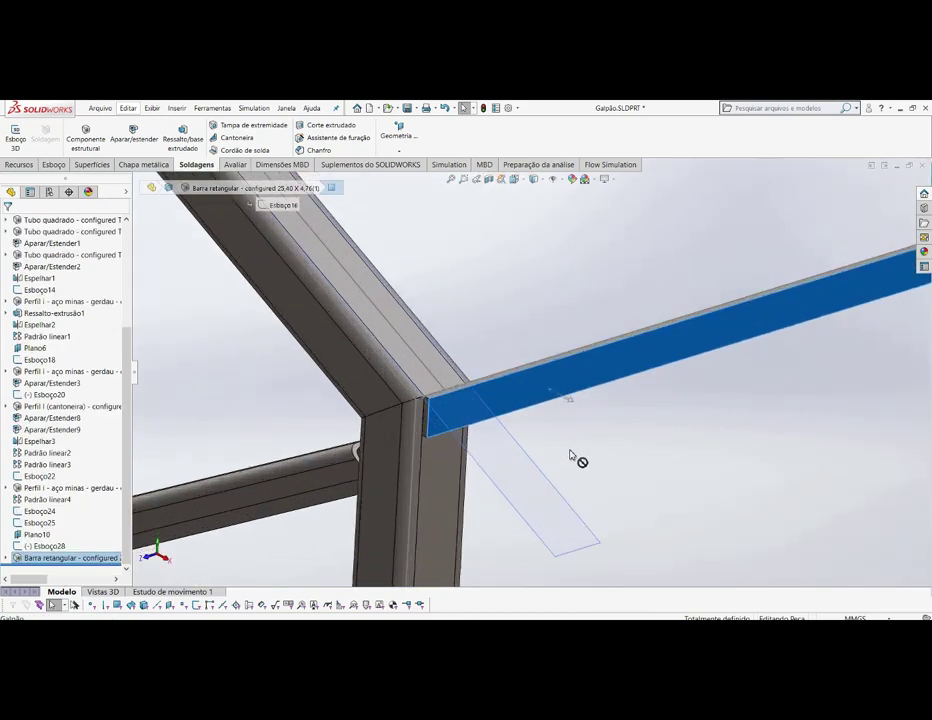
{"action": "scroll", "coordinate": [578, 440], "scroll_direction": "up", "scroll_amount": 2}
{"action": "right_click", "coordinate": [576, 374]}
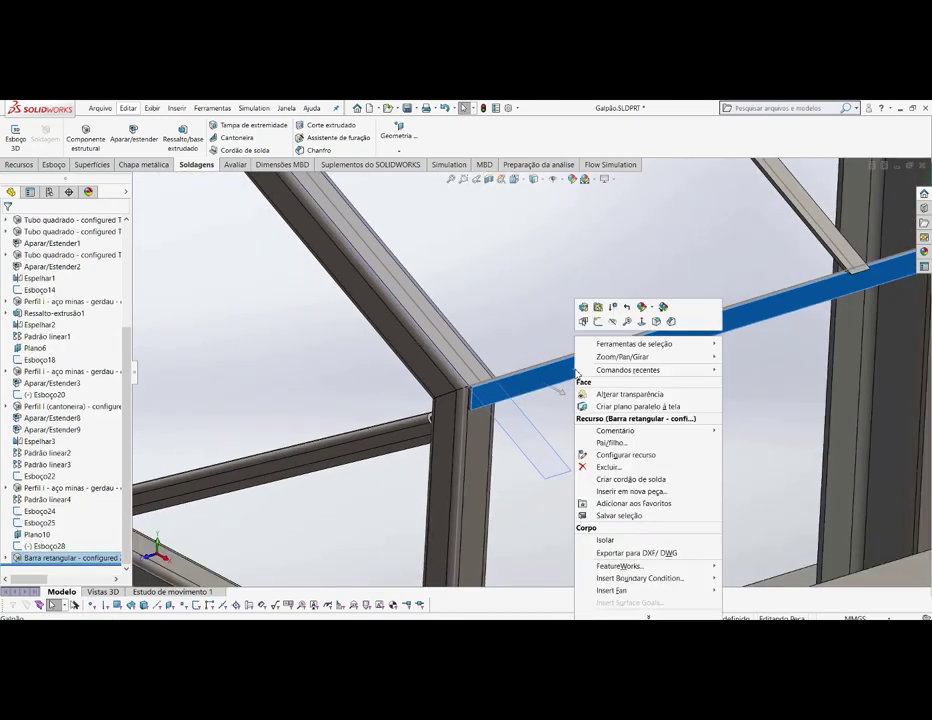
{"action": "left_click", "coordinate": [606, 471]}
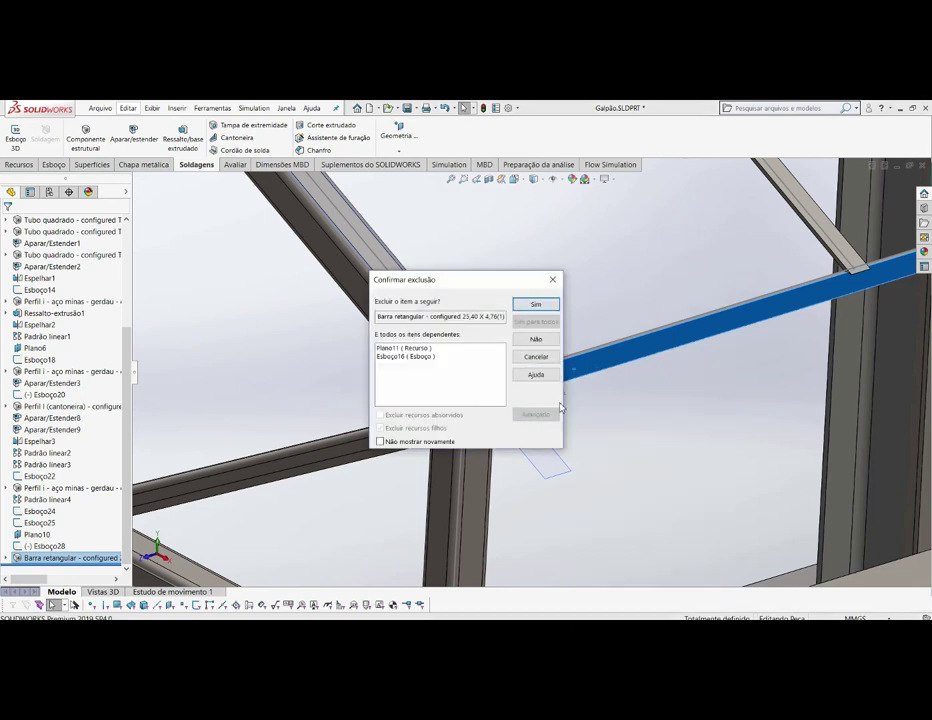
{"action": "left_click", "coordinate": [526, 303]}
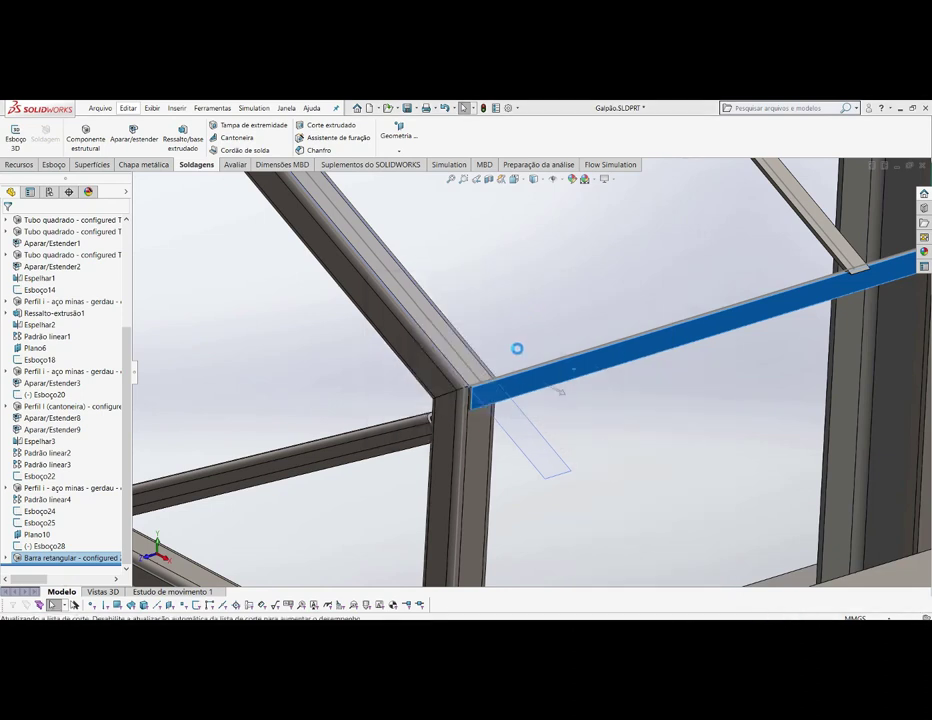
{"action": "scroll", "coordinate": [524, 381], "scroll_direction": "up", "scroll_amount": 2}
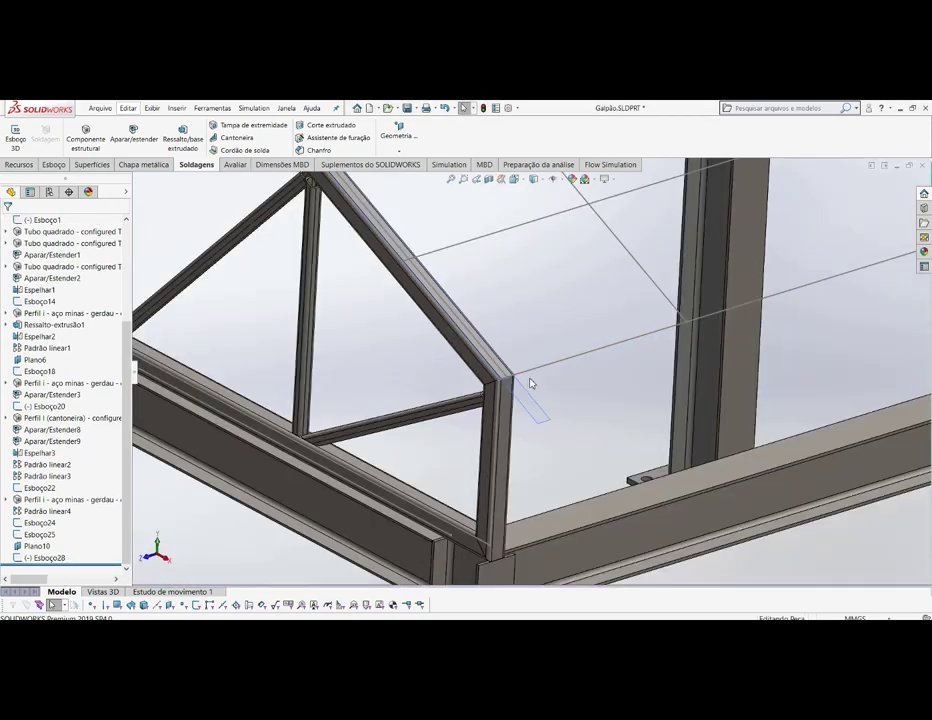
{"action": "scroll", "coordinate": [531, 383], "scroll_direction": "up", "scroll_amount": 2}
{"action": "middle_click_drag", "start_coordinate": [531, 383], "coordinate": [391, 305]}
{"action": "scroll", "coordinate": [391, 305], "scroll_direction": "down", "scroll_amount": 3}
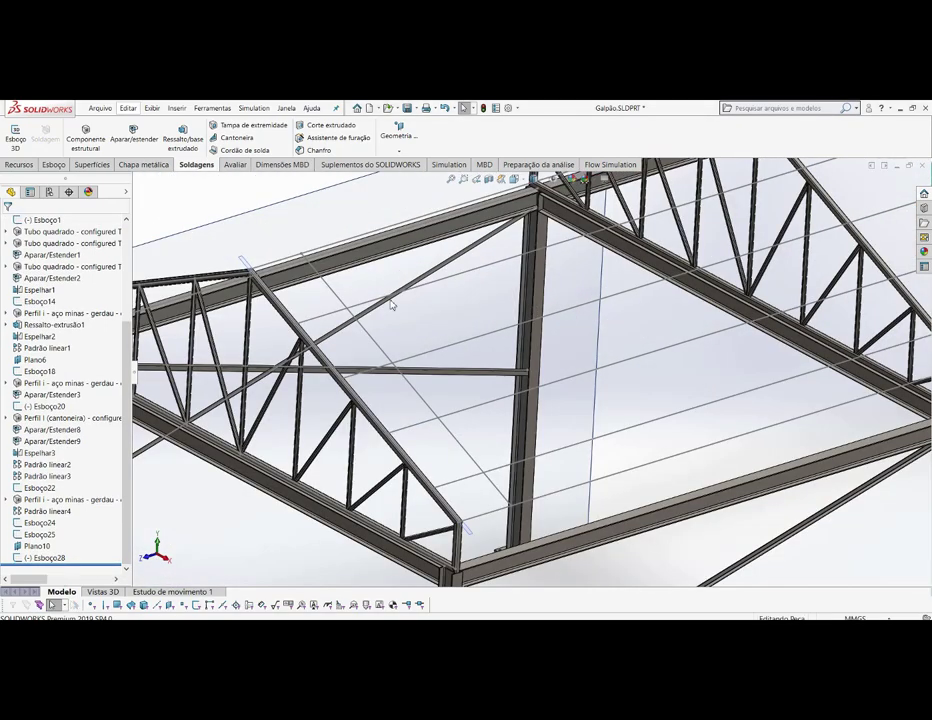
{"action": "scroll", "coordinate": [318, 285], "scroll_direction": "down", "scroll_amount": 2}
{"action": "scroll", "coordinate": [272, 296], "scroll_direction": "down", "scroll_amount": 3}
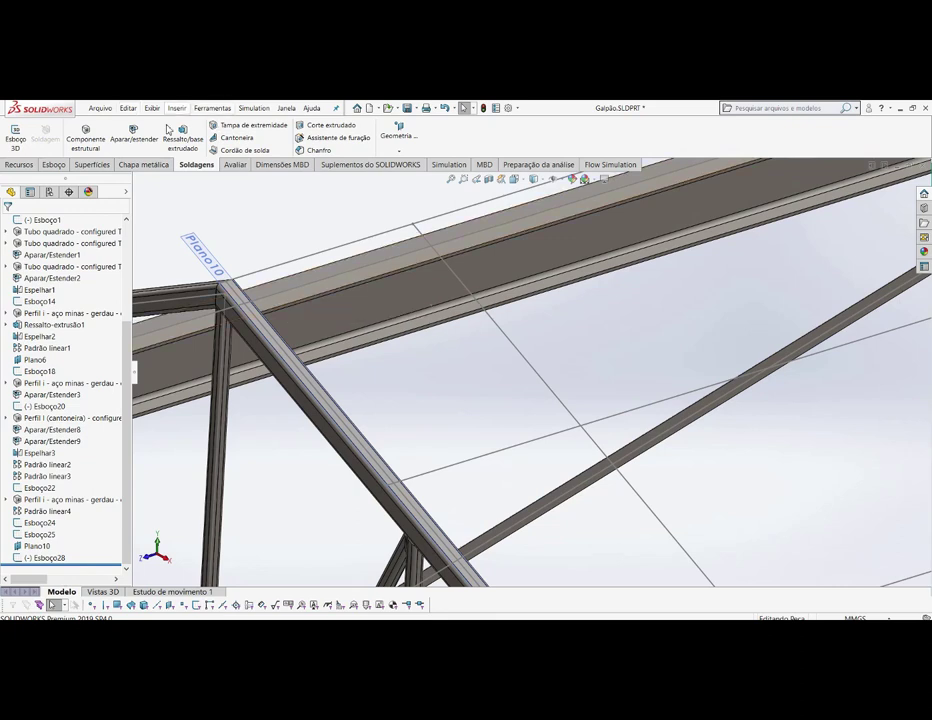
- Add a 25,40 x 4,76 rectangular-bar member on Linha1@Esboço24, rotated 90° and anchored at its corner
{"action": "left_click", "coordinate": [133, 130]}
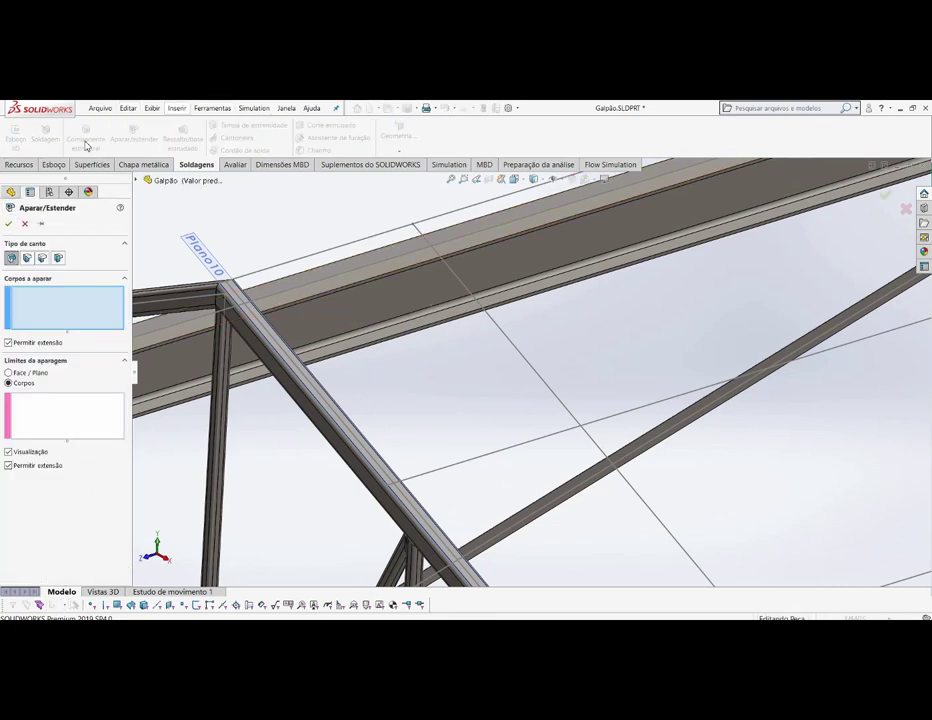
{"action": "left_click", "coordinate": [25, 223]}
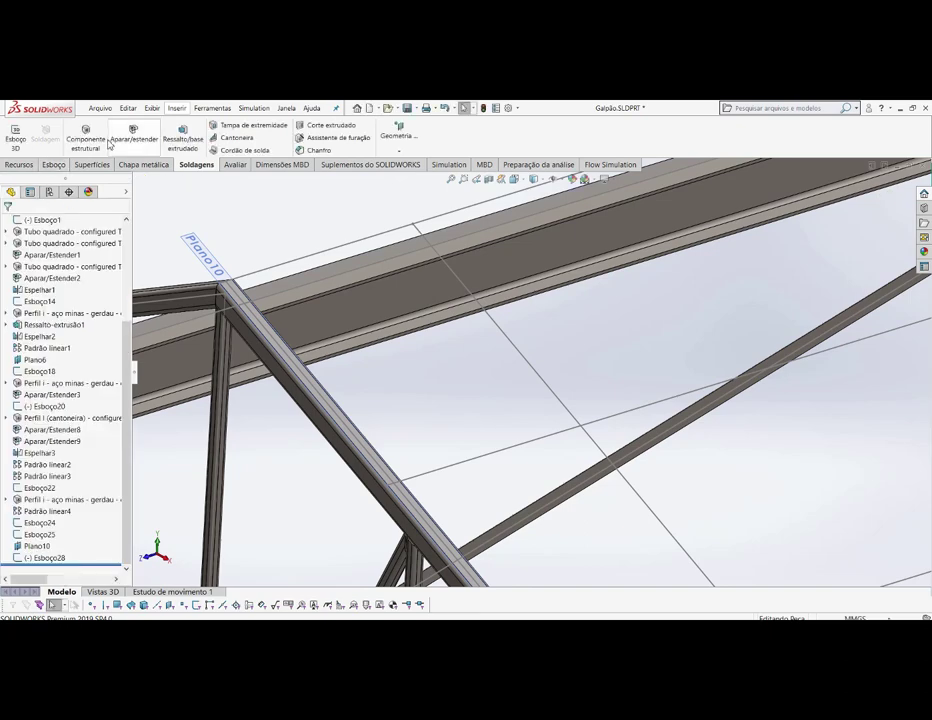
{"action": "left_click", "coordinate": [89, 144]}
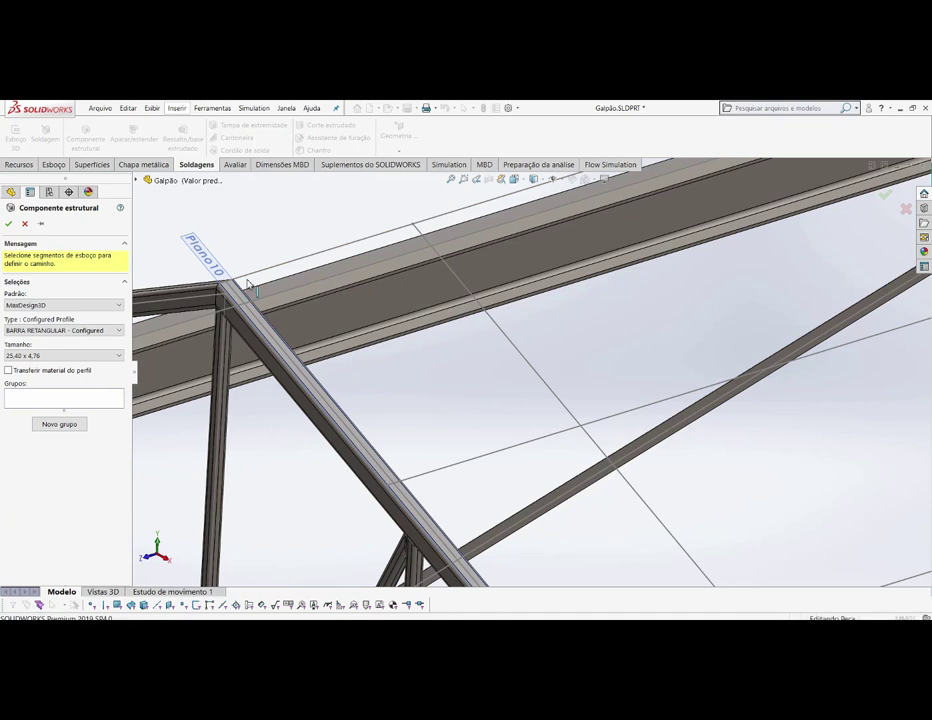
{"action": "left_click", "coordinate": [250, 289]}
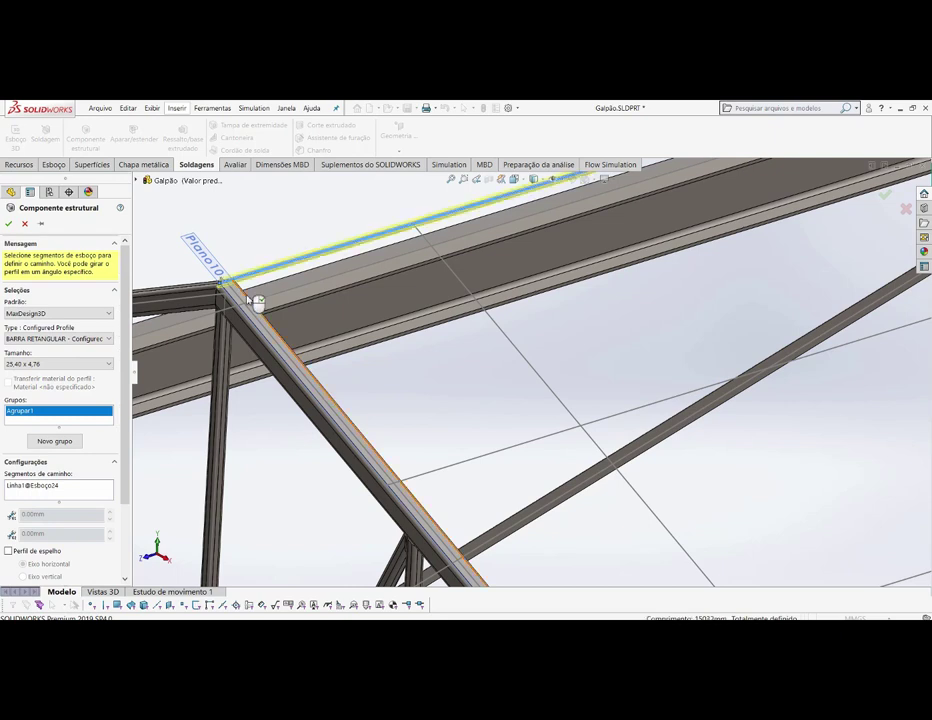
{"action": "scroll", "coordinate": [110, 468], "scroll_direction": "down", "scroll_amount": 3}
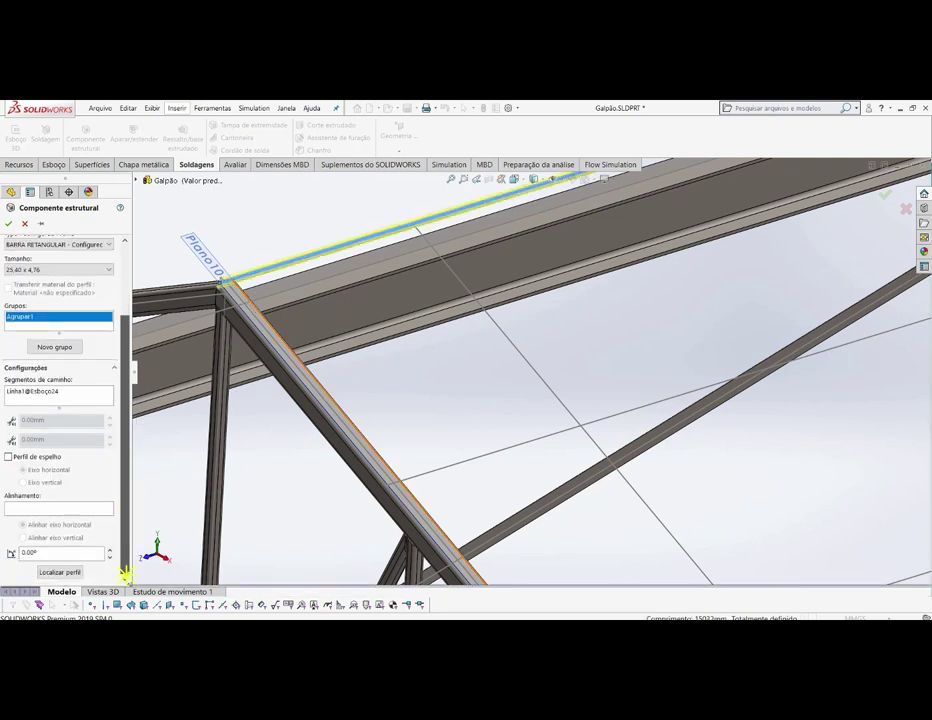
{"action": "double_click", "coordinate": [56, 553]}
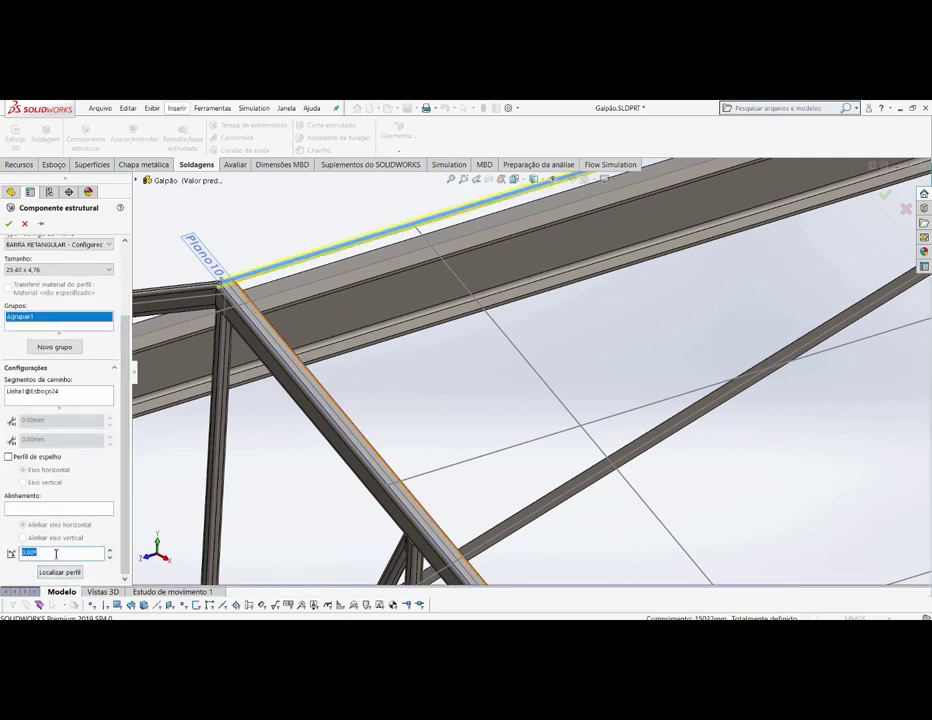
{"action": "type", "text": "90"}
{"action": "key", "text": "Return"}
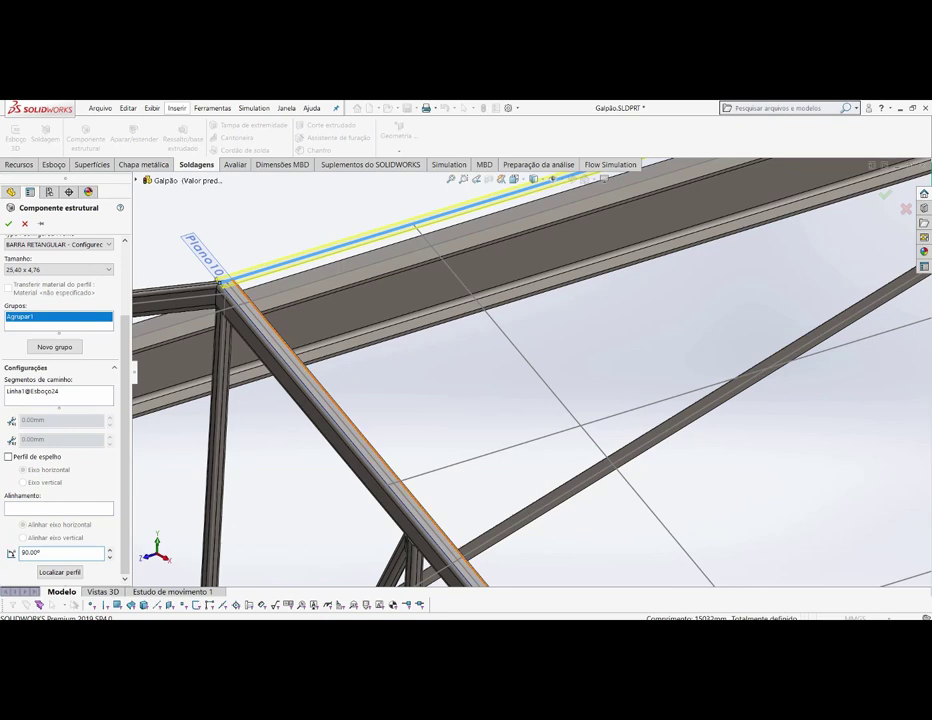
{"action": "left_click", "coordinate": [60, 572]}
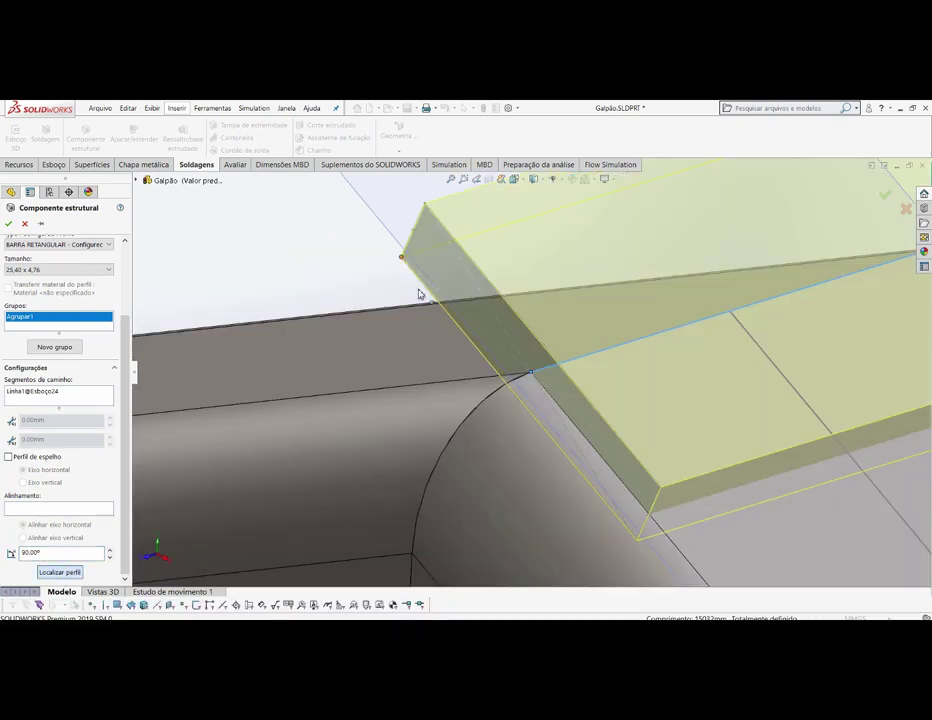
{"action": "left_click", "coordinate": [403, 258]}
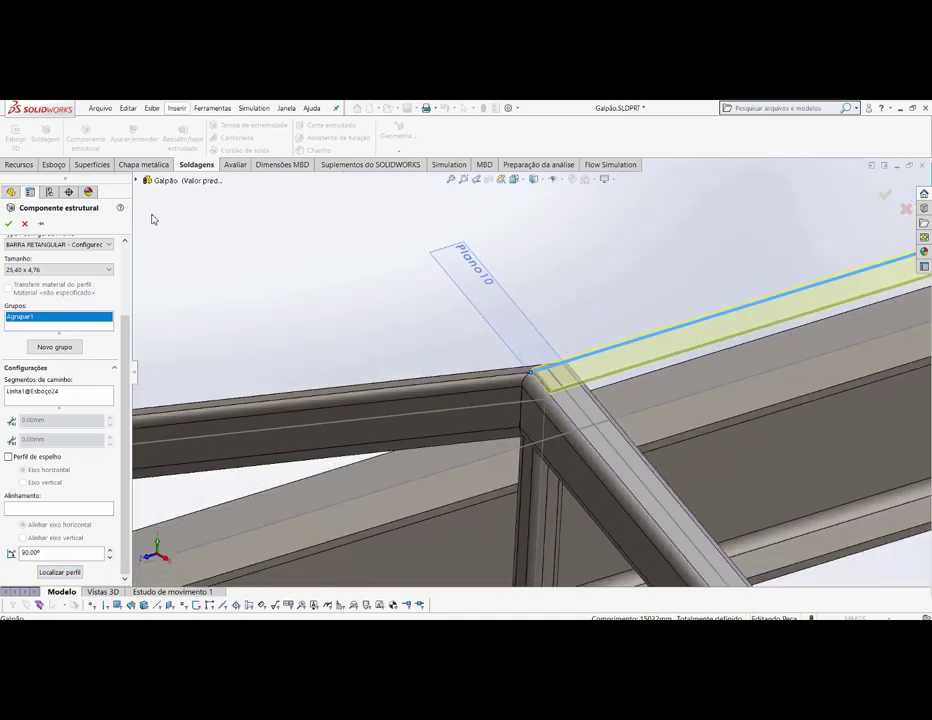
{"action": "left_click", "coordinate": [14, 223]}
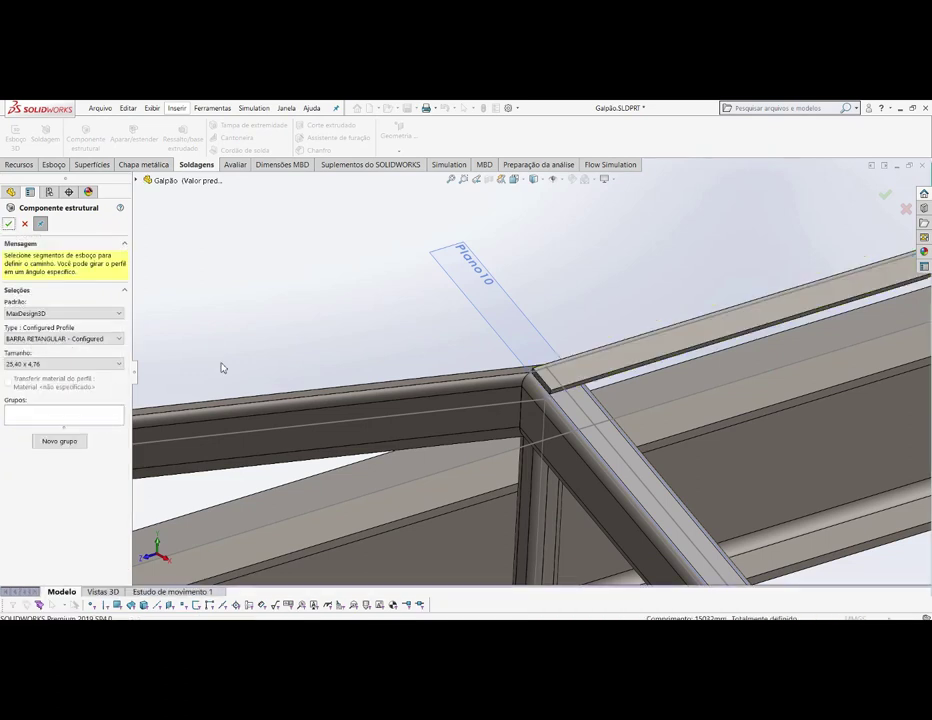
- Create new group Agrupar1 for the next 25,40 x 4,76 rectangular-bar purlin
{"action": "left_click", "coordinate": [66, 440]}
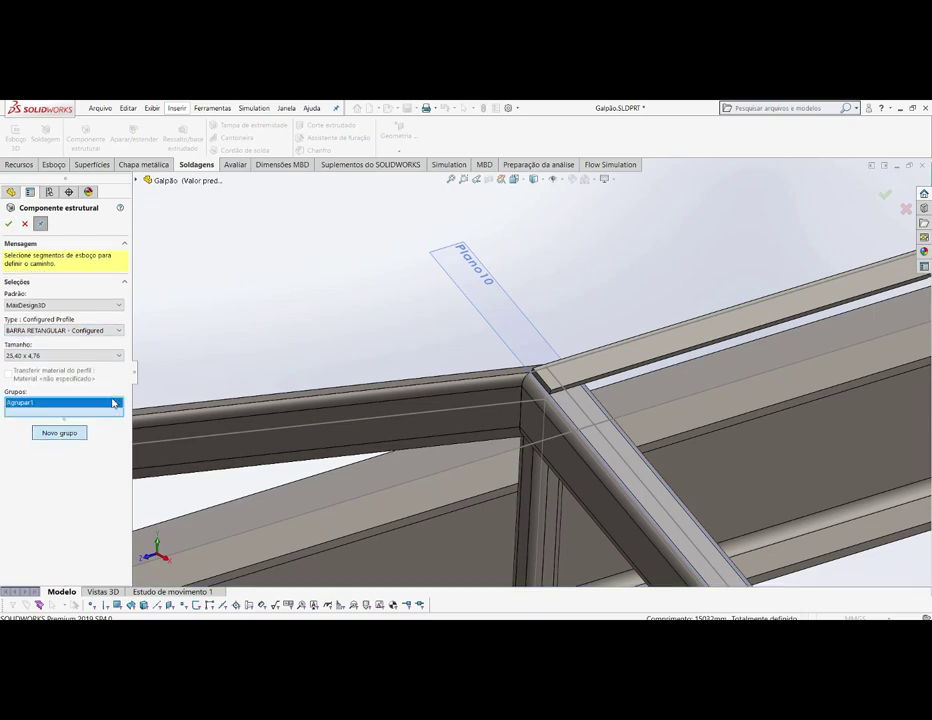
{"action": "scroll", "coordinate": [227, 412], "scroll_direction": "up", "scroll_amount": 3}
{"action": "scroll", "coordinate": [233, 358], "scroll_direction": "up", "scroll_amount": 3}
{"action": "scroll", "coordinate": [233, 358], "scroll_direction": "up", "scroll_amount": 2}
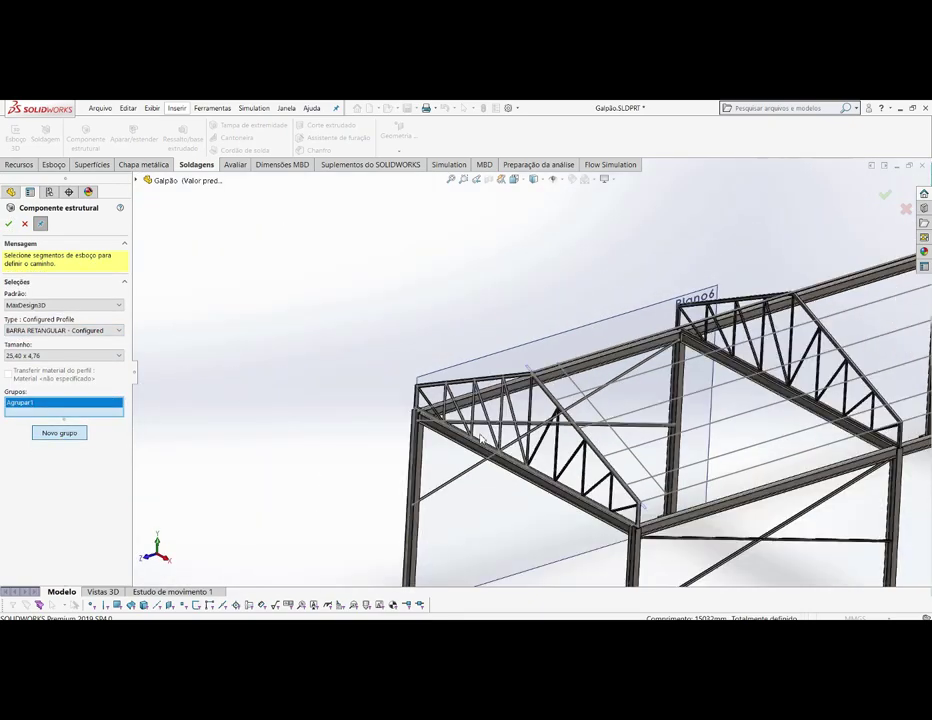
{"action": "scroll", "coordinate": [659, 494], "scroll_direction": "down", "scroll_amount": 2}
{"action": "scroll", "coordinate": [630, 490], "scroll_direction": "down", "scroll_amount": 2}
{"action": "scroll", "coordinate": [450, 472], "scroll_direction": "down", "scroll_amount": 2}
{"action": "scroll", "coordinate": [455, 472], "scroll_direction": "down", "scroll_amount": 1}
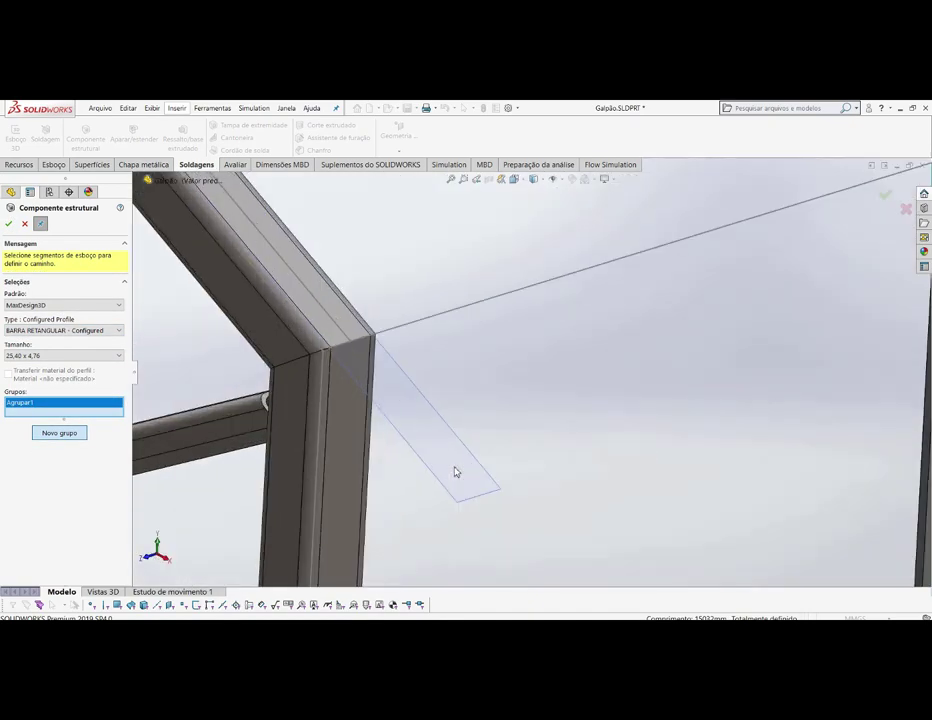
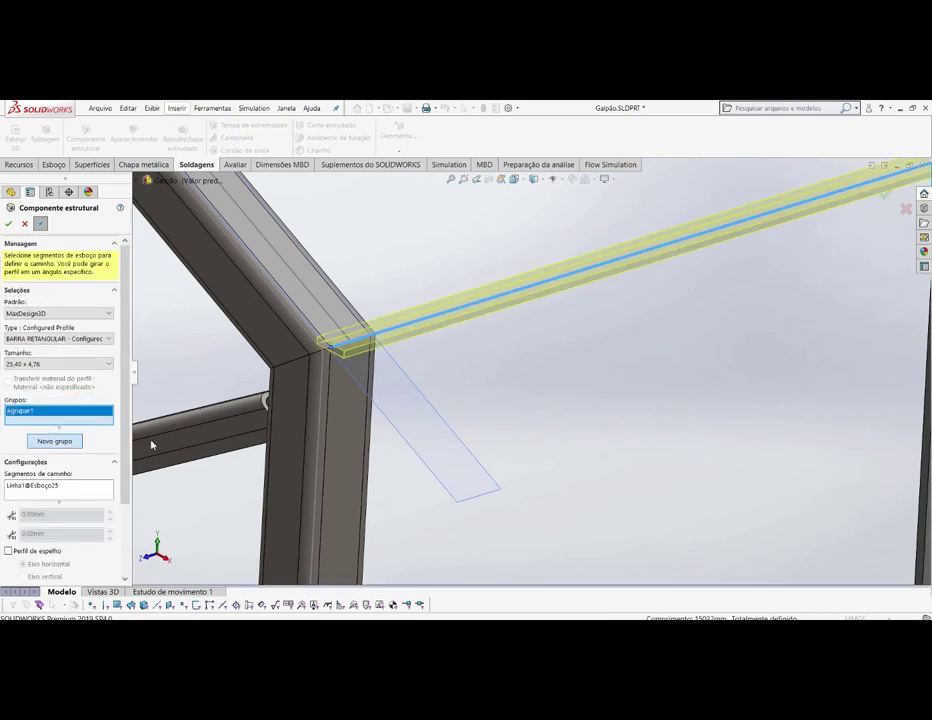
- Rotate the 25.40 x 4.76 bar profile 90°, anchor its corner on the path edge, and accept the member
{"action": "scroll", "coordinate": [90, 400], "scroll_direction": "down", "scroll_amount": 3}
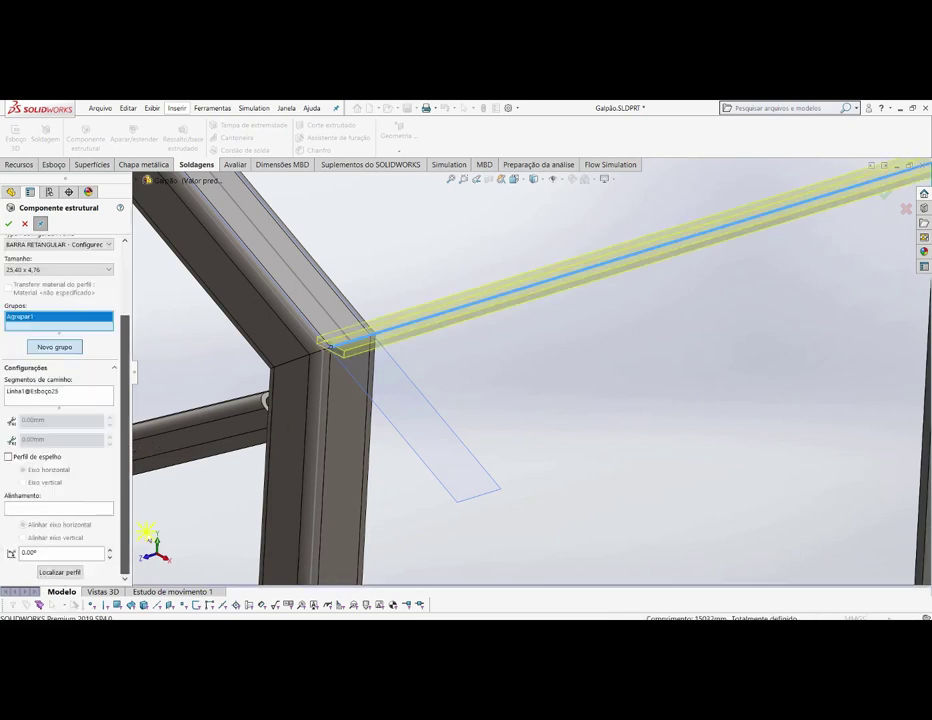
{"action": "left_click", "coordinate": [76, 551]}
{"action": "double_click", "coordinate": [76, 551]}
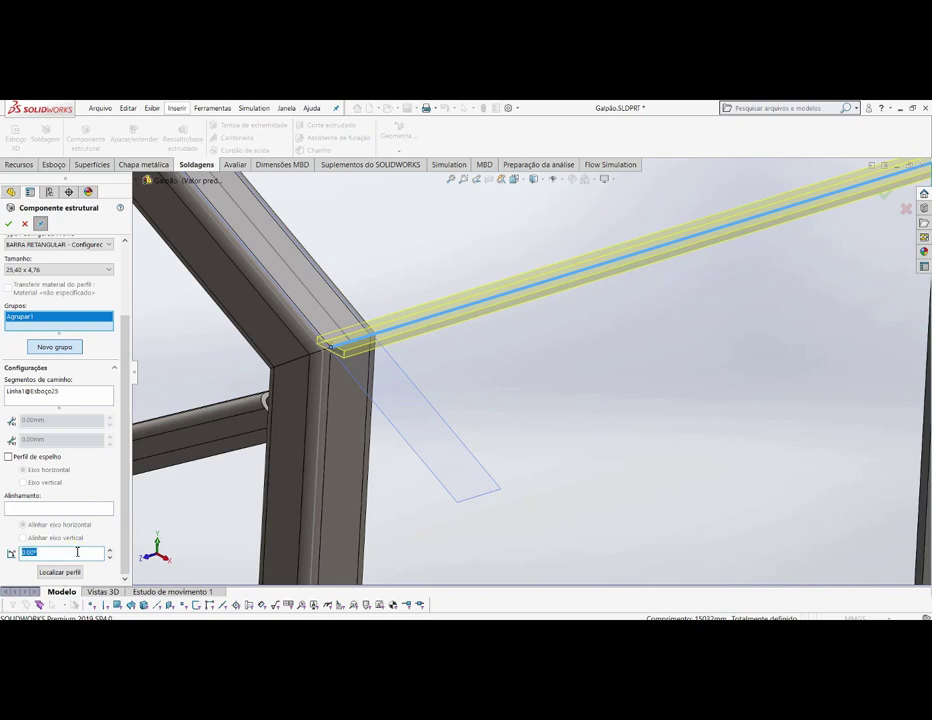
{"action": "type", "text": "90"}
{"action": "key", "text": "Return"}
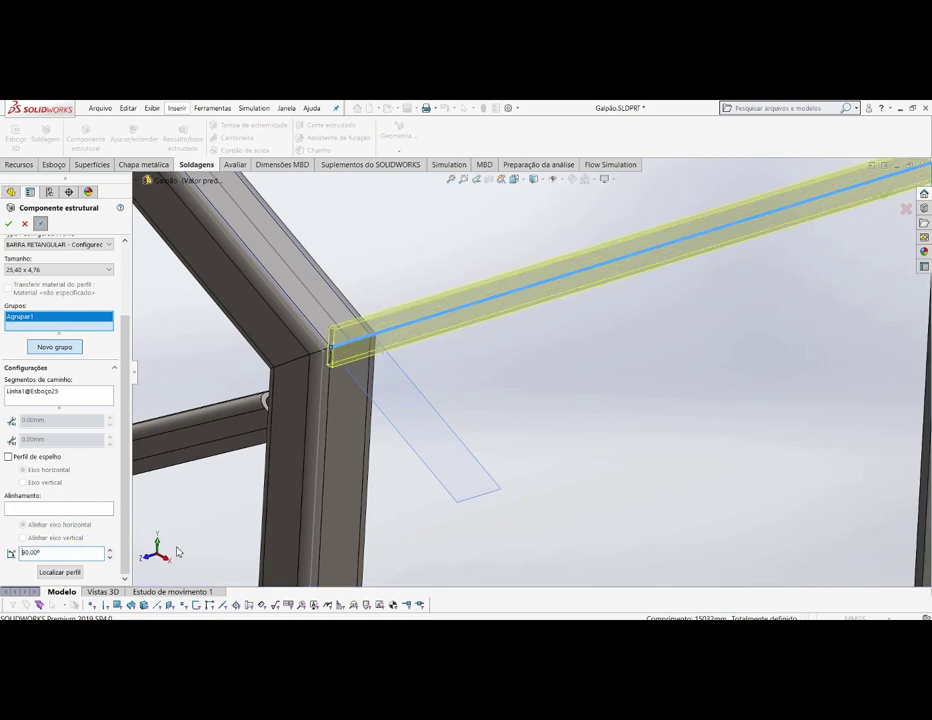
{"action": "left_click", "coordinate": [60, 572]}
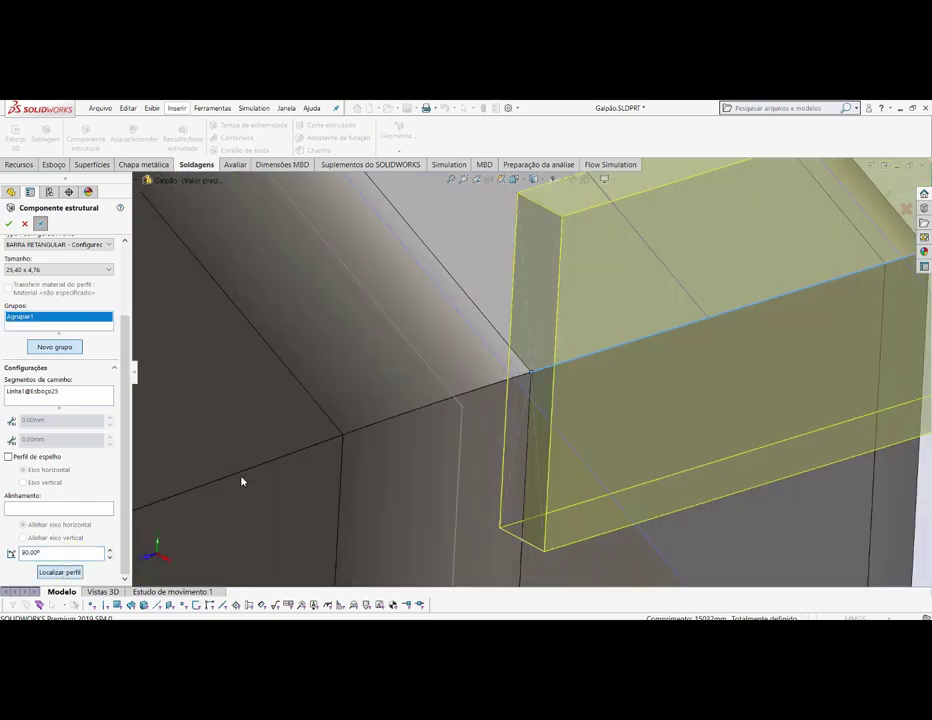
{"action": "left_click", "coordinate": [519, 197]}
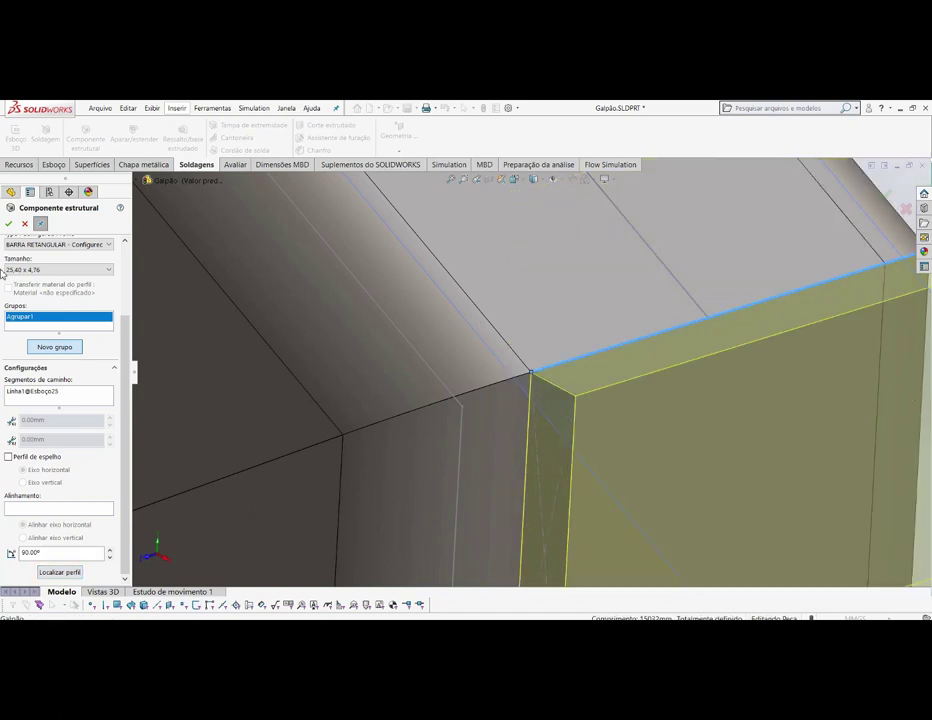
{"action": "left_click", "coordinate": [9, 223]}
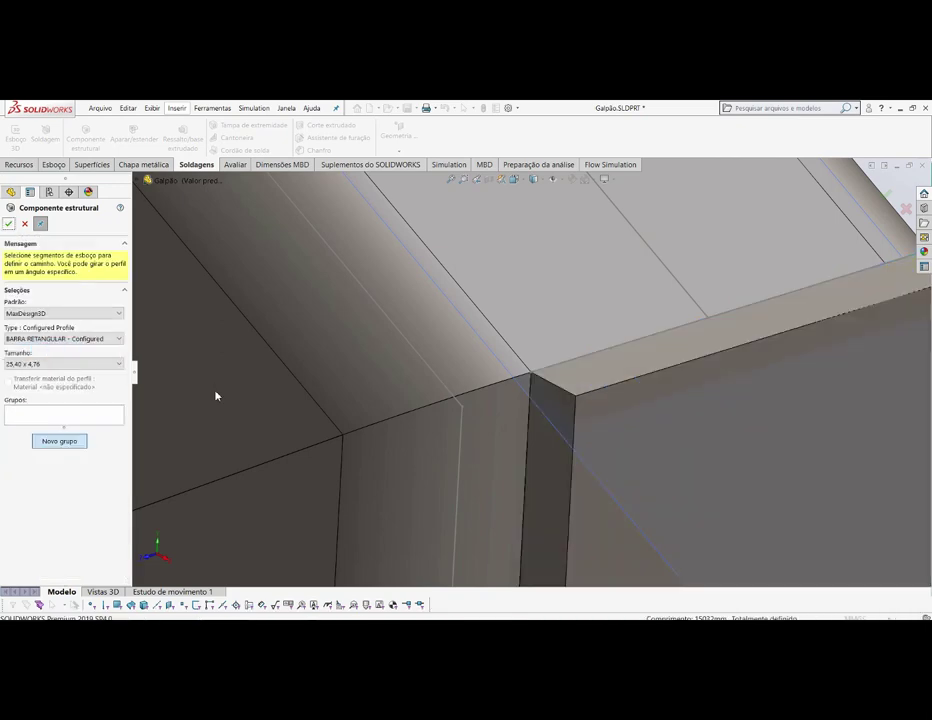
- Zoom around the truss and start a new member group, Agrupar1, for the roof purlins
{"action": "scroll", "coordinate": [520, 402], "scroll_direction": "up", "scroll_amount": 2}
{"action": "scroll", "coordinate": [520, 402], "scroll_direction": "up", "scroll_amount": 3}
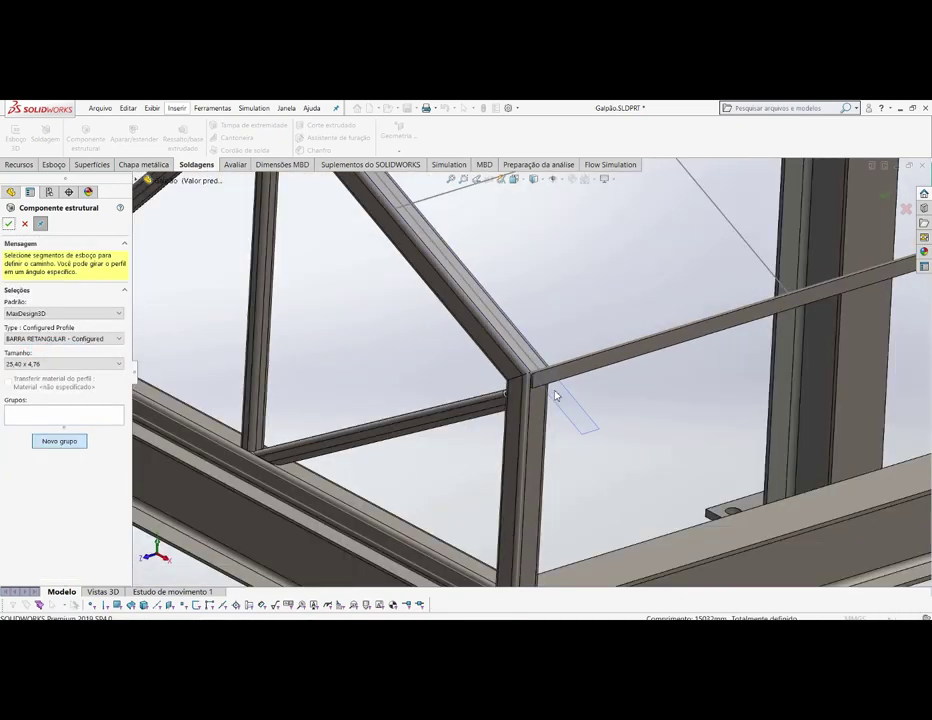
{"action": "scroll", "coordinate": [540, 398], "scroll_direction": "up", "scroll_amount": 2}
{"action": "scroll", "coordinate": [557, 396], "scroll_direction": "up", "scroll_amount": 4}
{"action": "scroll", "coordinate": [565, 405], "scroll_direction": "down", "scroll_amount": 1}
{"action": "scroll", "coordinate": [570, 410], "scroll_direction": "down", "scroll_amount": 1}
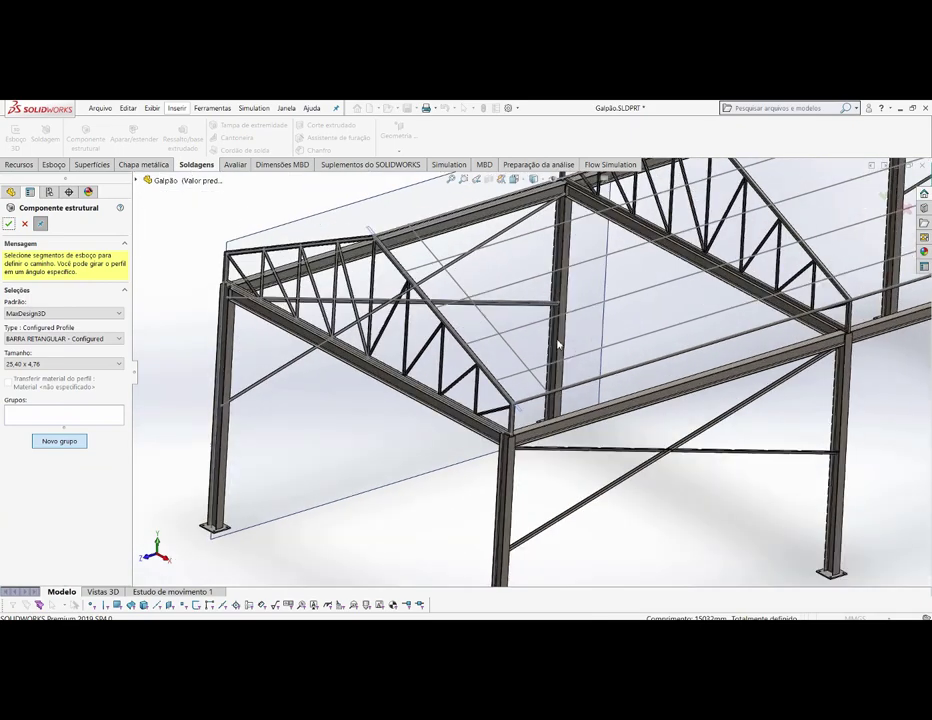
{"action": "scroll", "coordinate": [574, 413], "scroll_direction": "down", "scroll_amount": 2}
{"action": "scroll", "coordinate": [574, 413], "scroll_direction": "up", "scroll_amount": 1}
{"action": "scroll", "coordinate": [470, 262], "scroll_direction": "down", "scroll_amount": 1}
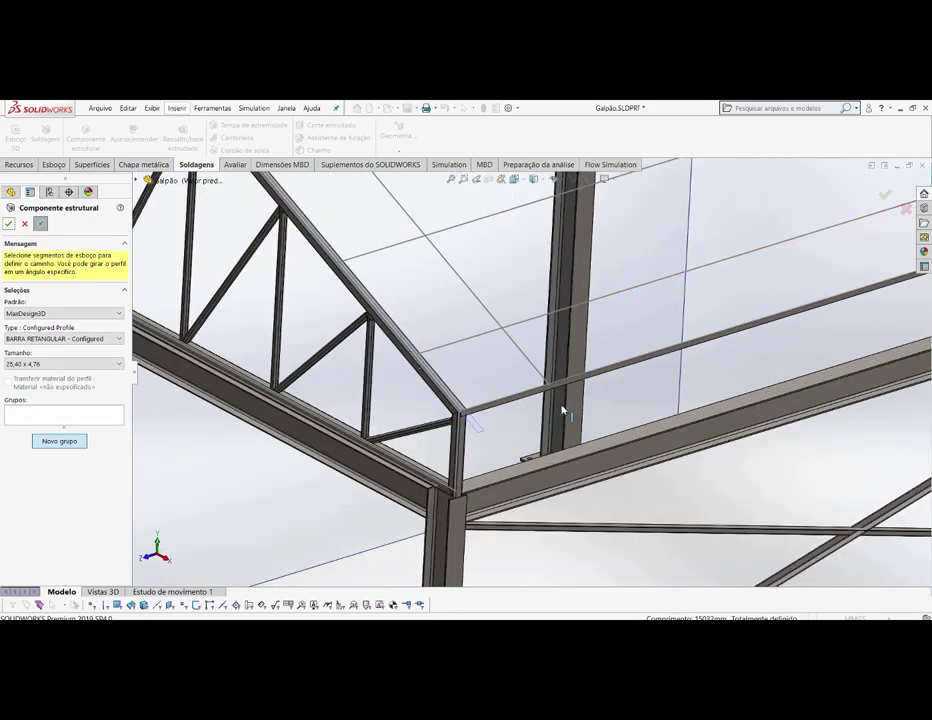
{"action": "scroll", "coordinate": [493, 294], "scroll_direction": "up", "scroll_amount": 2}
{"action": "scroll", "coordinate": [427, 223], "scroll_direction": "down", "scroll_amount": 1}
{"action": "scroll", "coordinate": [364, 239], "scroll_direction": "down", "scroll_amount": 1}
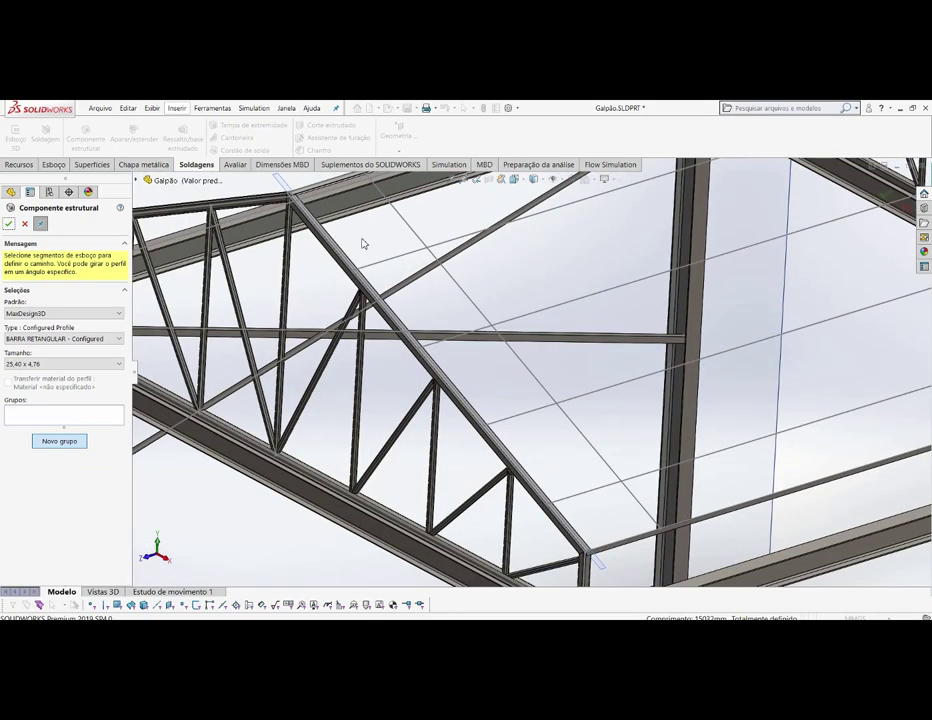
{"action": "scroll", "coordinate": [365, 250], "scroll_direction": "down", "scroll_amount": 1}
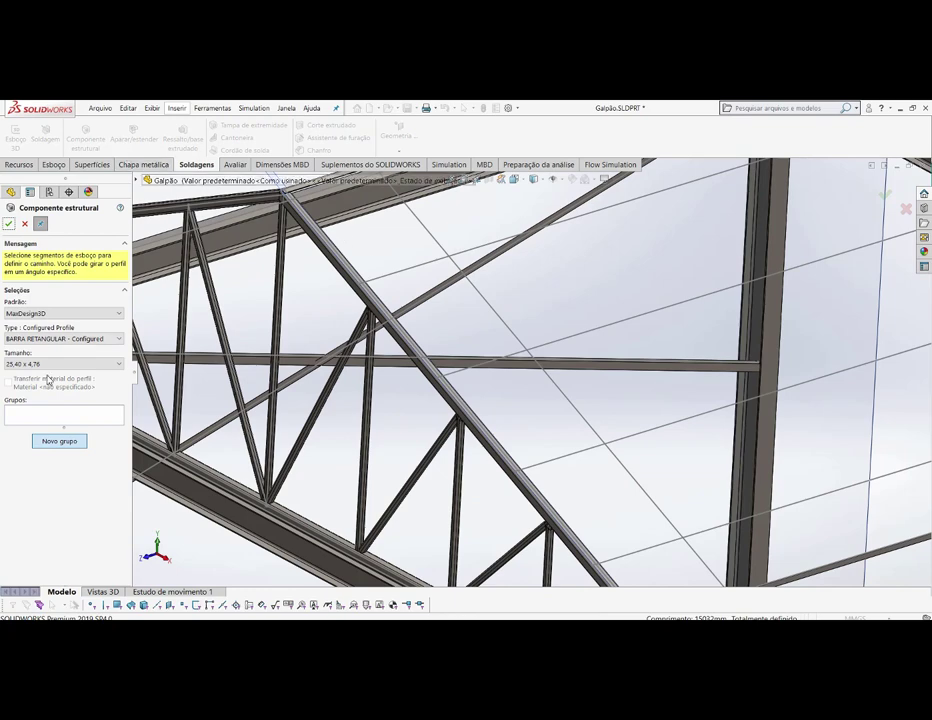
{"action": "left_click", "coordinate": [66, 441]}
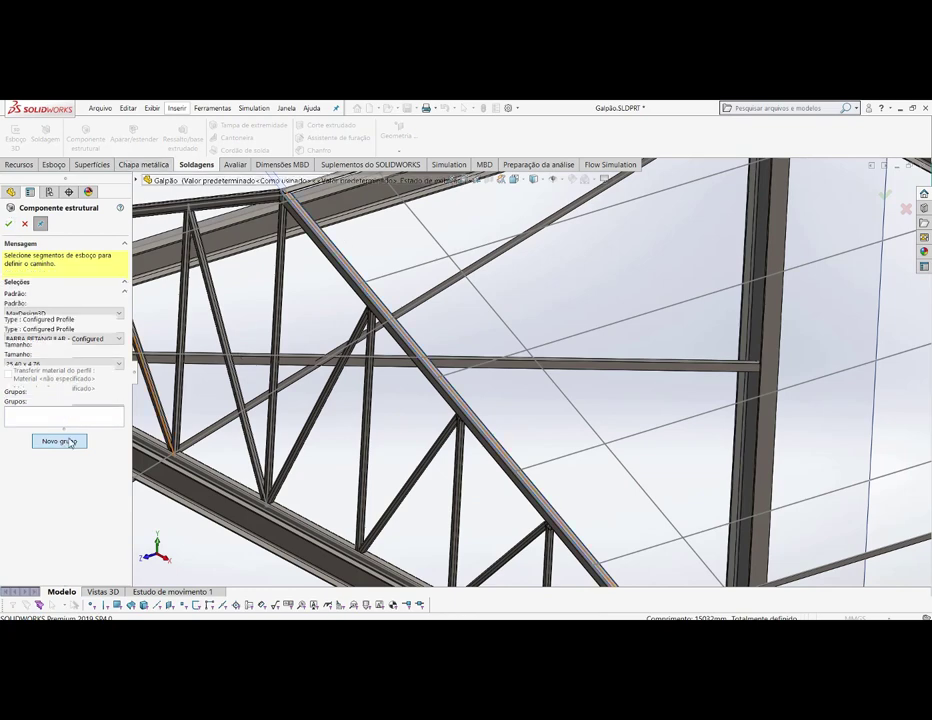
{"action": "scroll", "coordinate": [399, 285], "scroll_direction": "down", "scroll_amount": 1}
{"action": "scroll", "coordinate": [393, 300], "scroll_direction": "down", "scroll_amount": 1}
{"action": "scroll", "coordinate": [389, 320], "scroll_direction": "down", "scroll_amount": 1}
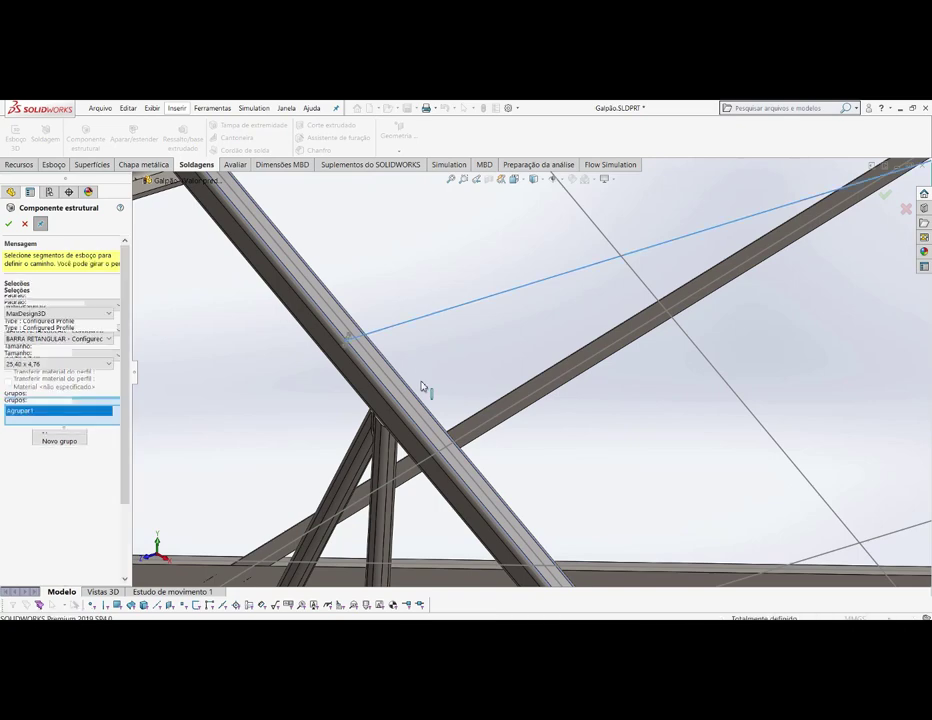
- Select the four roof lines Linha2 to Linha5 of Esboço24 as the member paths
{"action": "left_click", "coordinate": [426, 387]}
{"action": "middle_click_drag", "start_coordinate": [431, 387], "coordinate": [470, 408]}
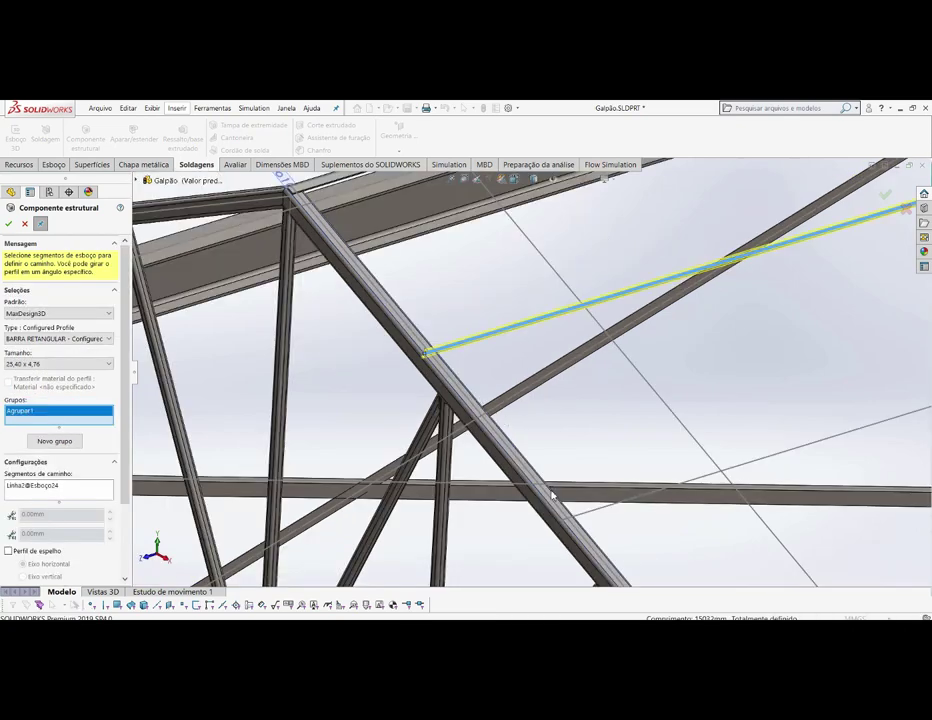
{"action": "left_click", "coordinate": [590, 516]}
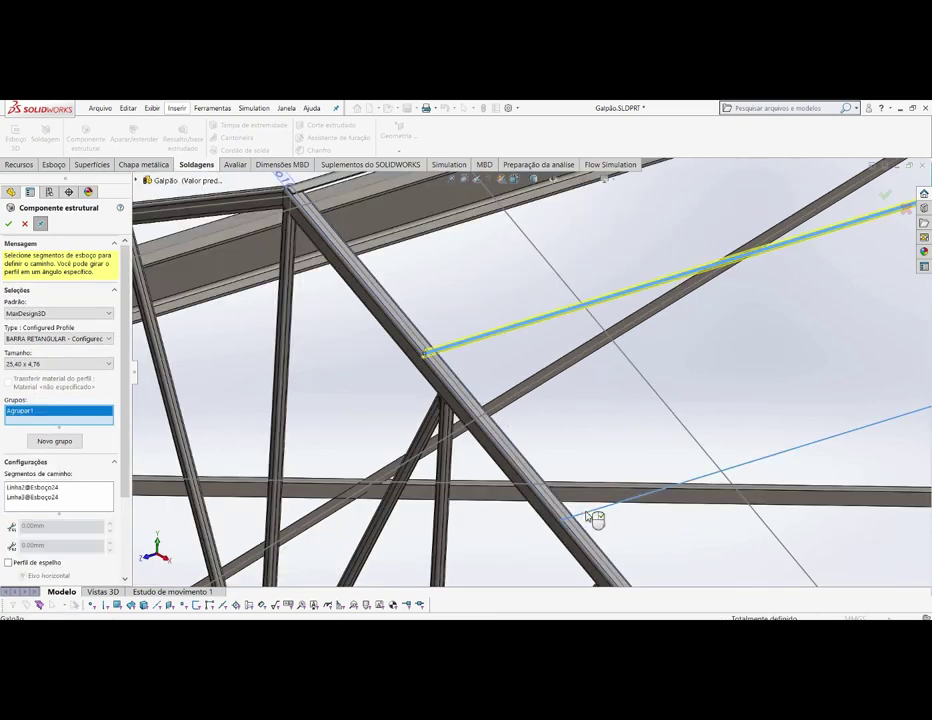
{"action": "middle_click_drag", "start_coordinate": [376, 322], "coordinate": [512, 437]}
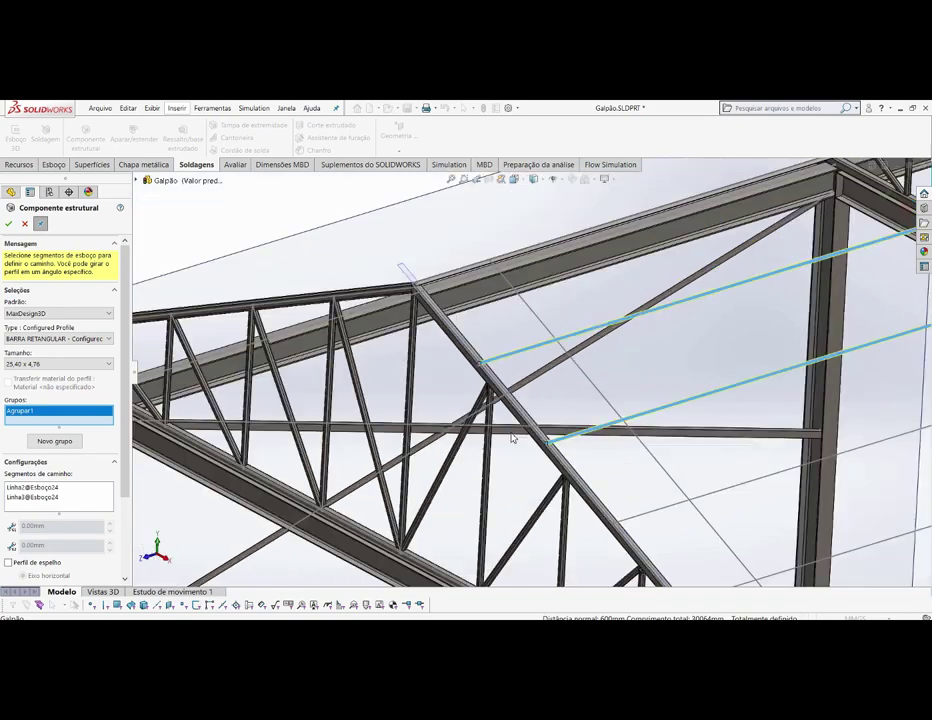
{"action": "left_click", "coordinate": [655, 516]}
{"action": "middle_click_drag", "start_coordinate": [672, 545], "coordinate": [672, 543]}
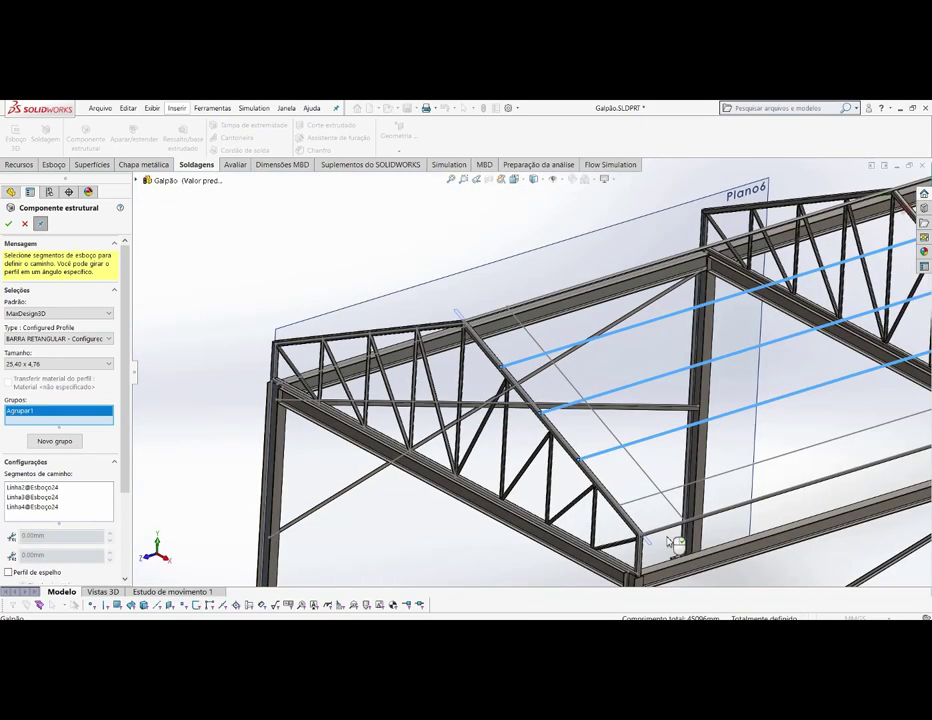
{"action": "scroll", "coordinate": [603, 462], "scroll_direction": "down", "scroll_amount": 2}
{"action": "scroll", "coordinate": [547, 422], "scroll_direction": "down", "scroll_amount": 2}
{"action": "scroll", "coordinate": [494, 385], "scroll_direction": "down", "scroll_amount": 2}
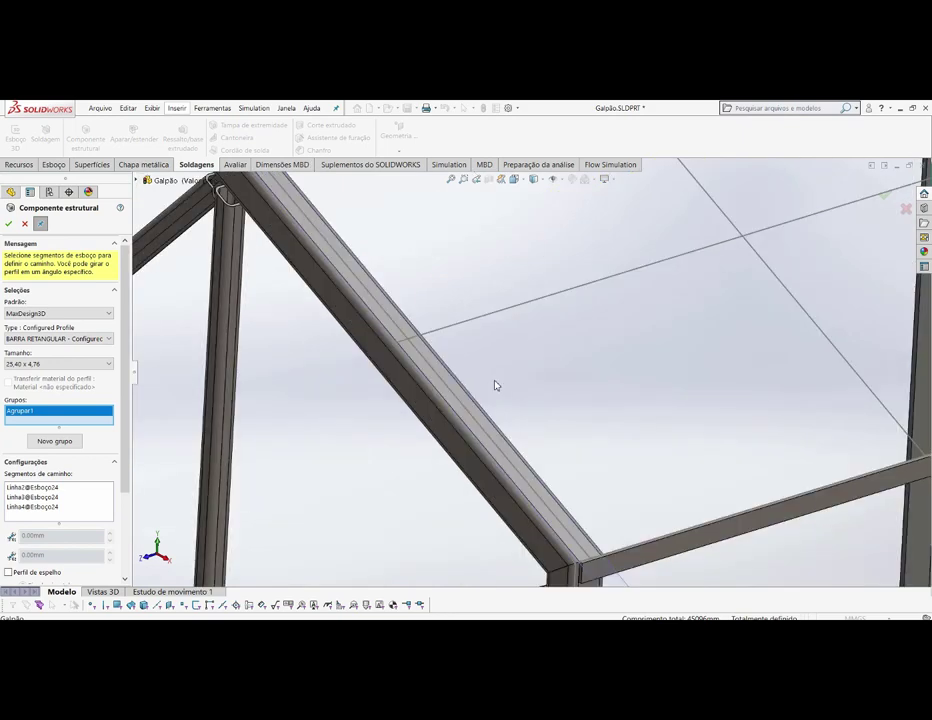
{"action": "scroll", "coordinate": [394, 299], "scroll_direction": "down", "scroll_amount": 2}
{"action": "left_click", "coordinate": [396, 298]}
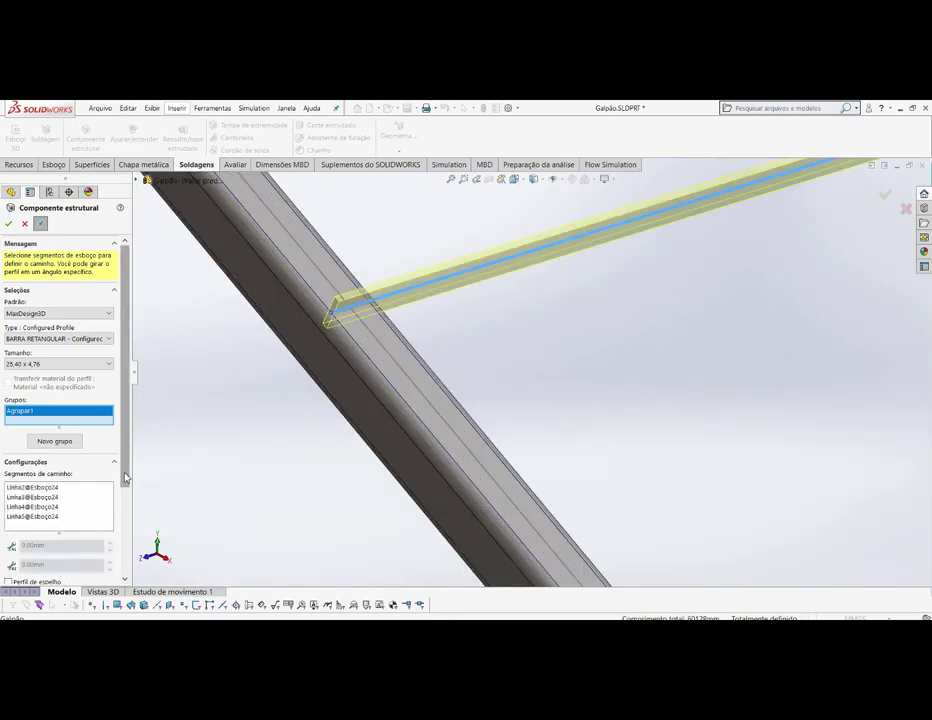
- Rotate the purlin profile 90°, anchor its corner at the beam end, and accept the four purlins
{"action": "left_click_drag", "start_coordinate": [126, 478], "coordinate": [140, 570]}
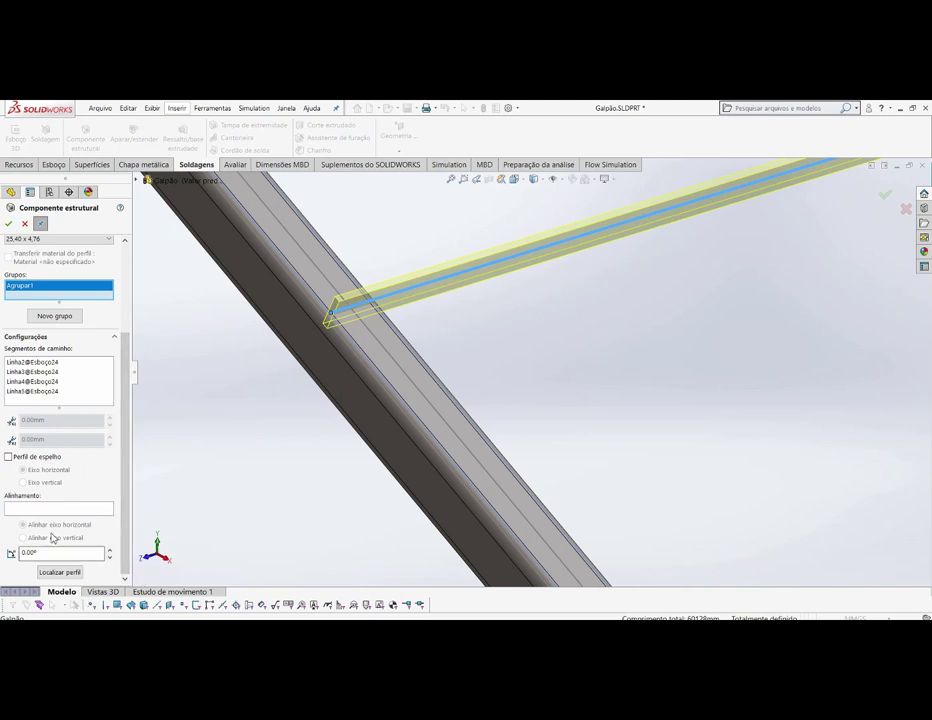
{"action": "double_click", "coordinate": [56, 551]}
{"action": "type", "text": "90"}
{"action": "key", "text": "Return"}
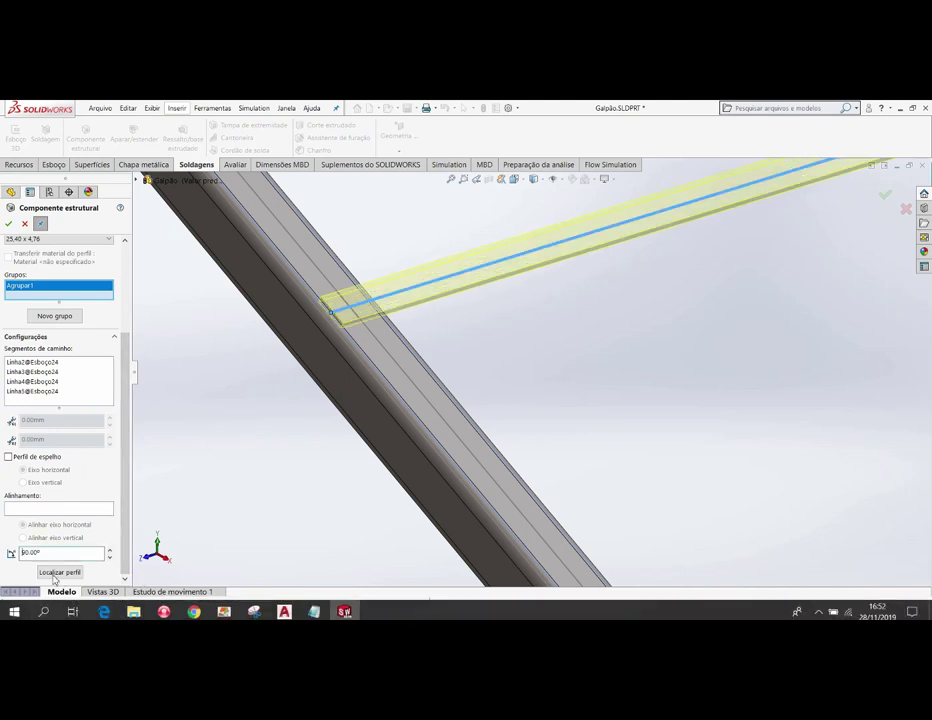
{"action": "left_click", "coordinate": [59, 572]}
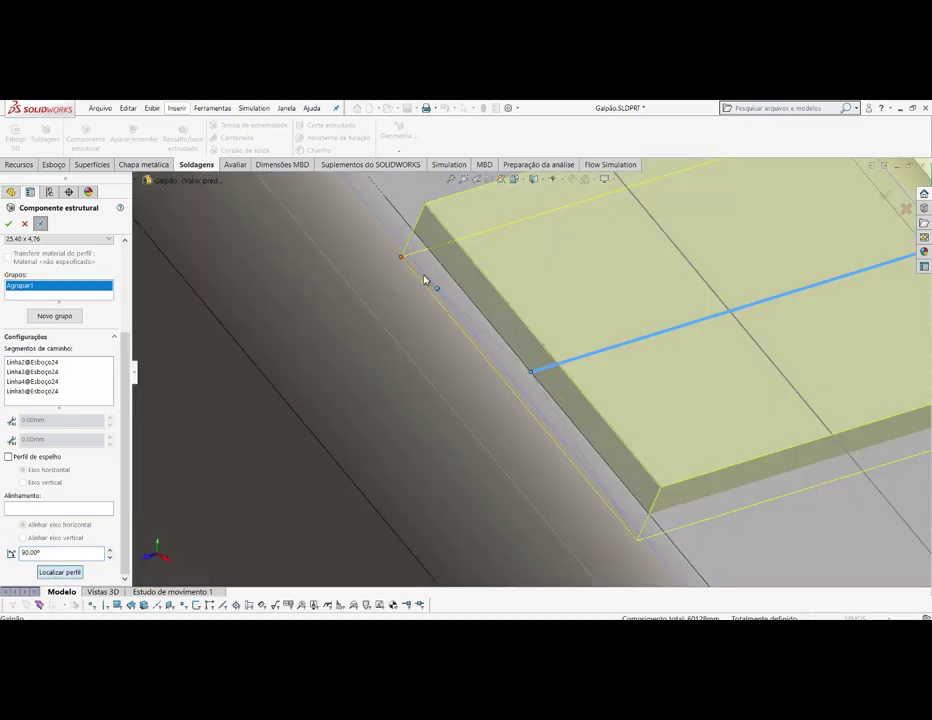
{"action": "left_click", "coordinate": [519, 400]}
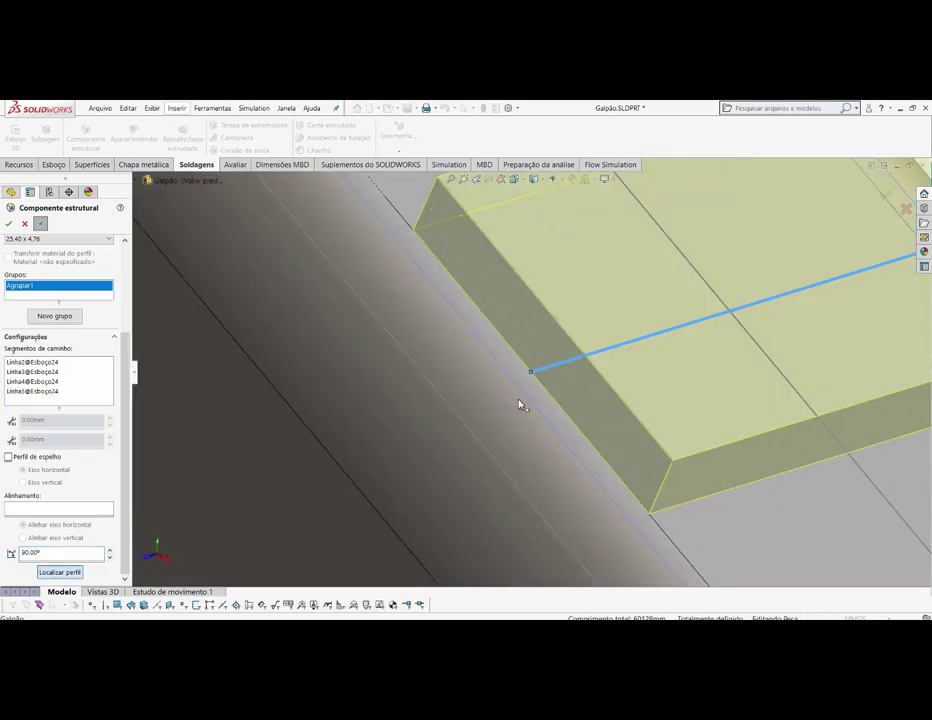
{"action": "left_click", "coordinate": [9, 224]}
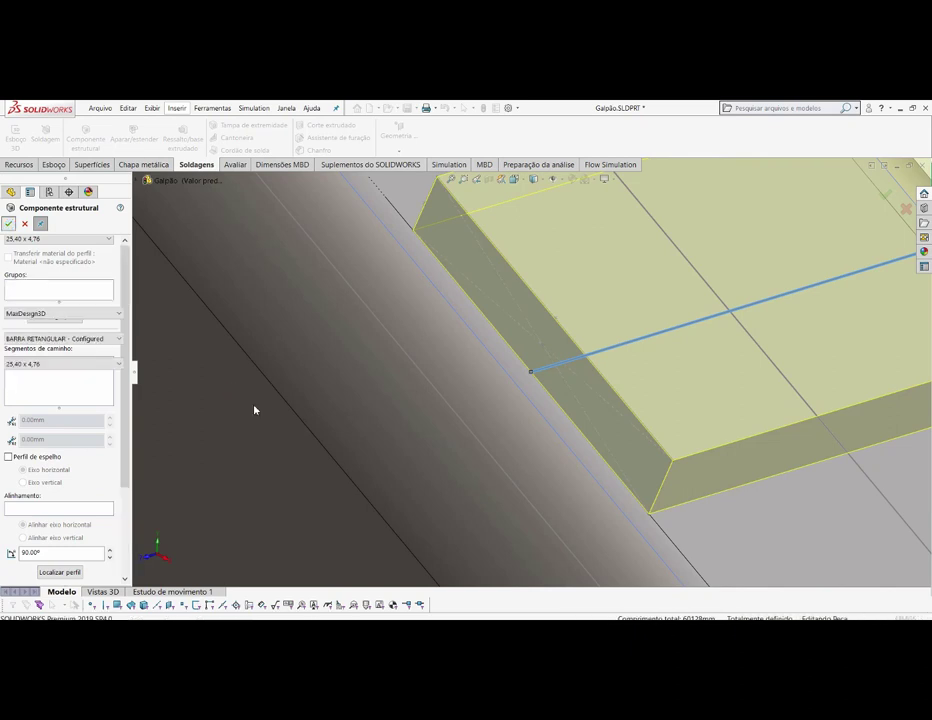
- Zoom out over the frame and pick sloping line Linha4@Esboço28 as the bar's path
{"action": "scroll", "coordinate": [314, 365], "scroll_direction": "up", "scroll_amount": 1}
{"action": "scroll", "coordinate": [310, 352], "scroll_direction": "up", "scroll_amount": 3}
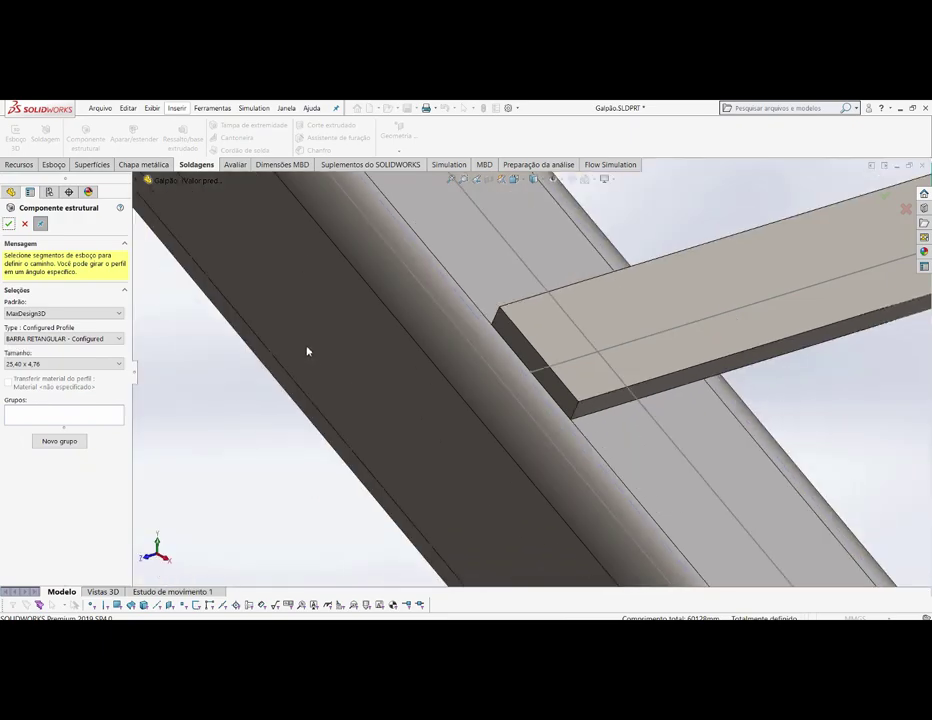
{"action": "scroll", "coordinate": [308, 350], "scroll_direction": "up", "scroll_amount": 2}
{"action": "scroll", "coordinate": [310, 350], "scroll_direction": "up", "scroll_amount": 2}
{"action": "scroll", "coordinate": [310, 350], "scroll_direction": "up", "scroll_amount": 2}
{"action": "scroll", "coordinate": [703, 490], "scroll_direction": "up", "scroll_amount": 1}
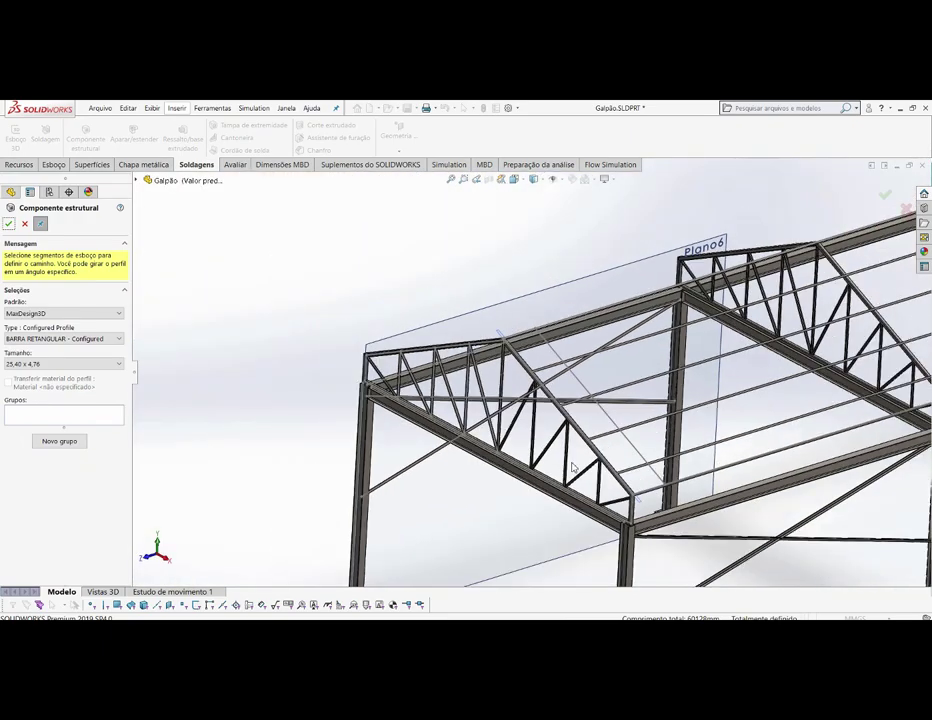
{"action": "scroll", "coordinate": [703, 490], "scroll_direction": "down", "scroll_amount": 3}
{"action": "scroll", "coordinate": [703, 490], "scroll_direction": "down", "scroll_amount": 3}
{"action": "scroll", "coordinate": [687, 475], "scroll_direction": "down", "scroll_amount": 2}
{"action": "scroll", "coordinate": [666, 437], "scroll_direction": "down", "scroll_amount": 1}
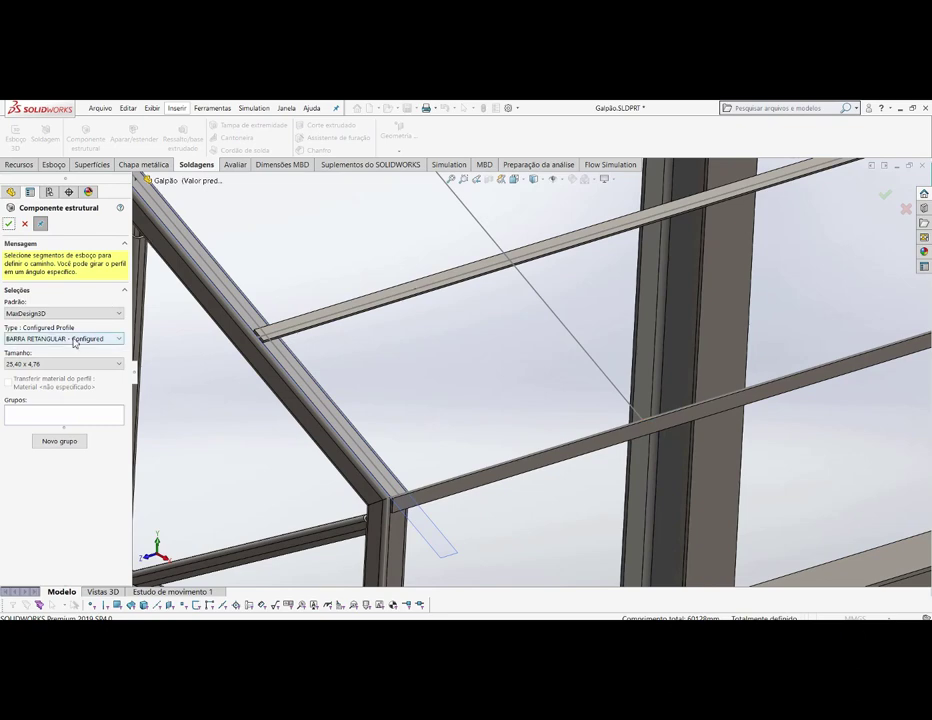
{"action": "left_click", "coordinate": [623, 398]}
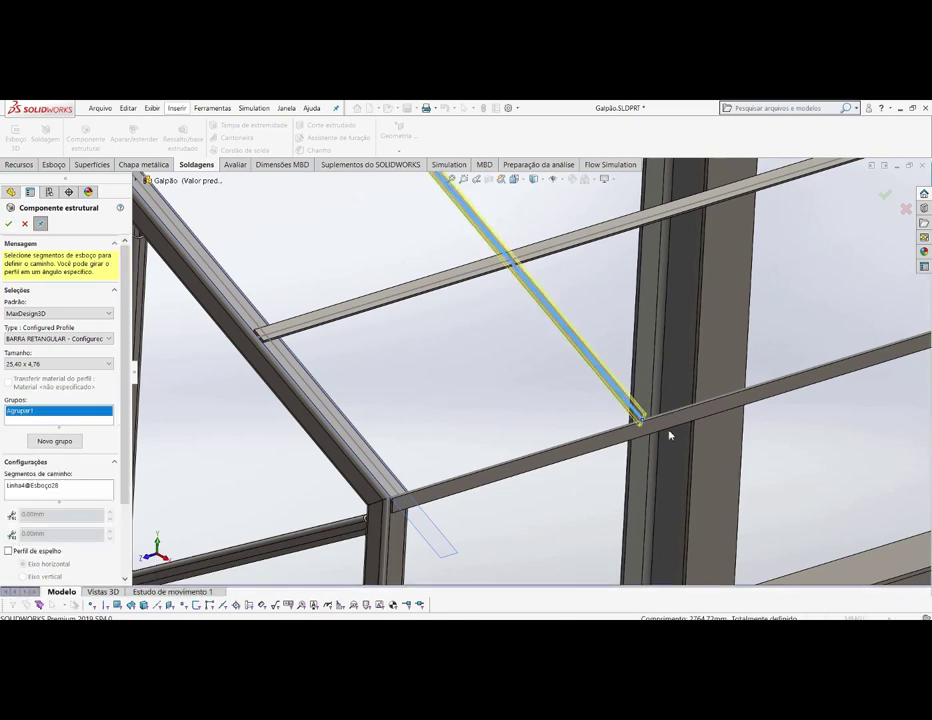
- Turn the 25.40 x 4.76 bar profile 90°, anchor it at the chosen point, and accept
{"action": "scroll", "coordinate": [670, 435], "scroll_direction": "down", "scroll_amount": 2}
{"action": "left_click", "coordinate": [122, 540]}
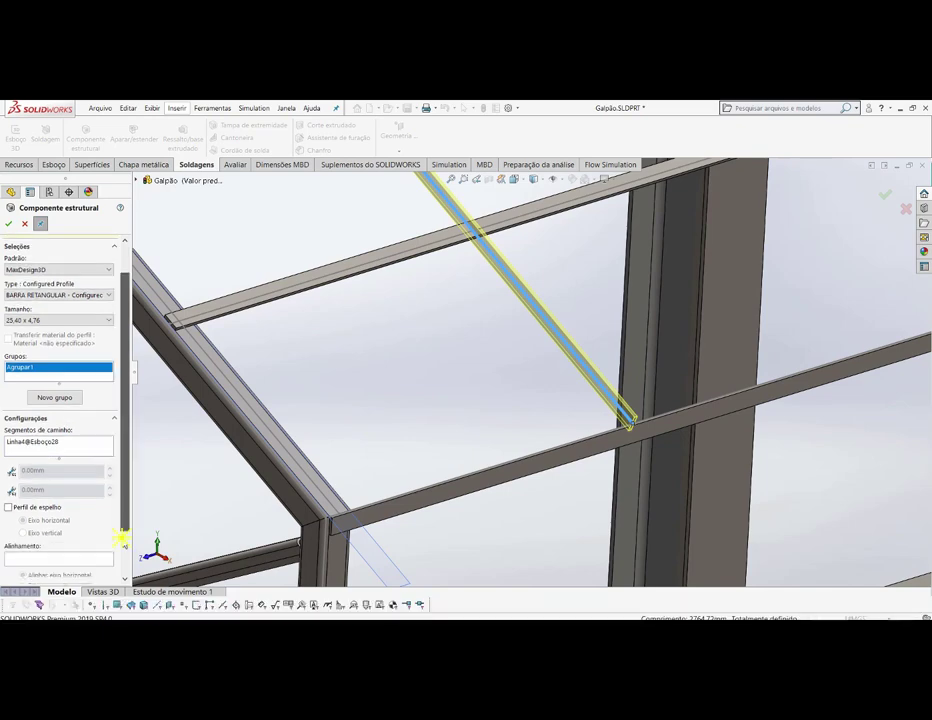
{"action": "left_click", "coordinate": [124, 576]}
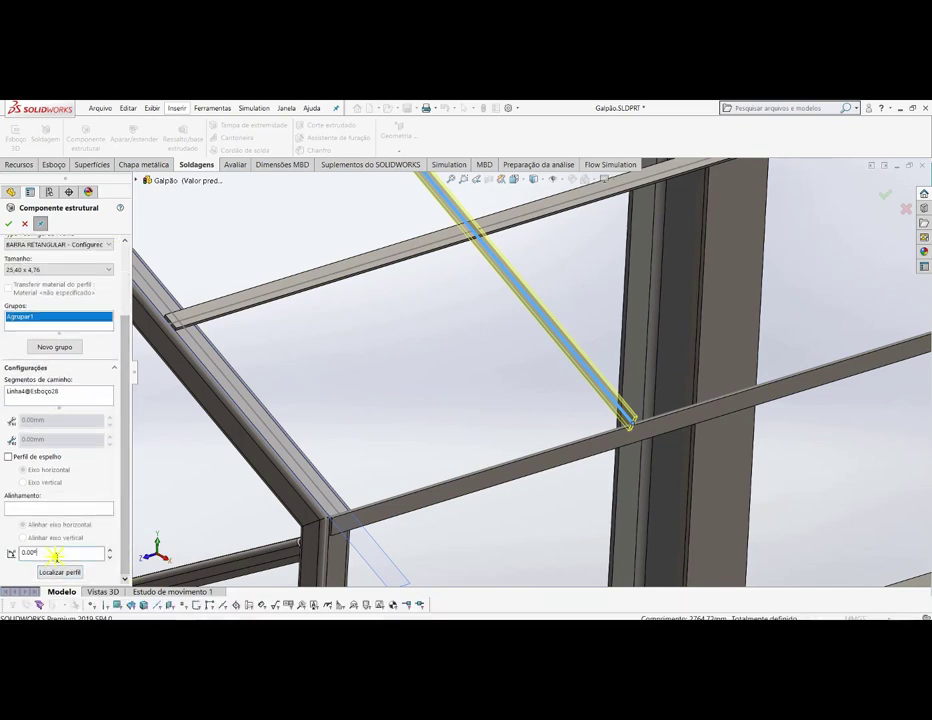
{"action": "double_click", "coordinate": [56, 555]}
{"action": "type", "text": "90"}
{"action": "key", "text": "Return"}
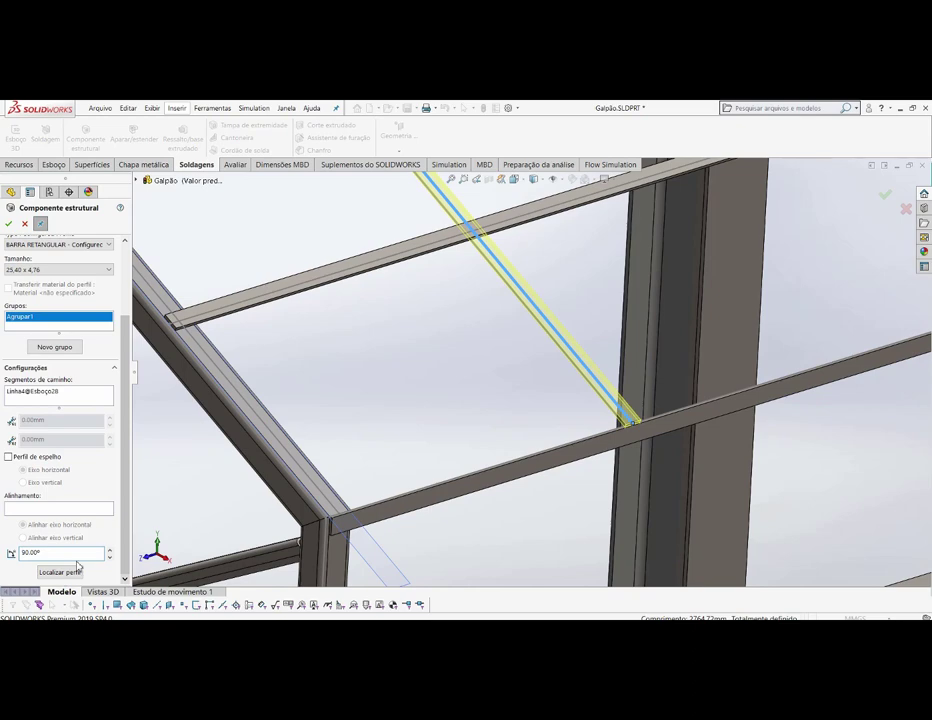
{"action": "left_click", "coordinate": [62, 571]}
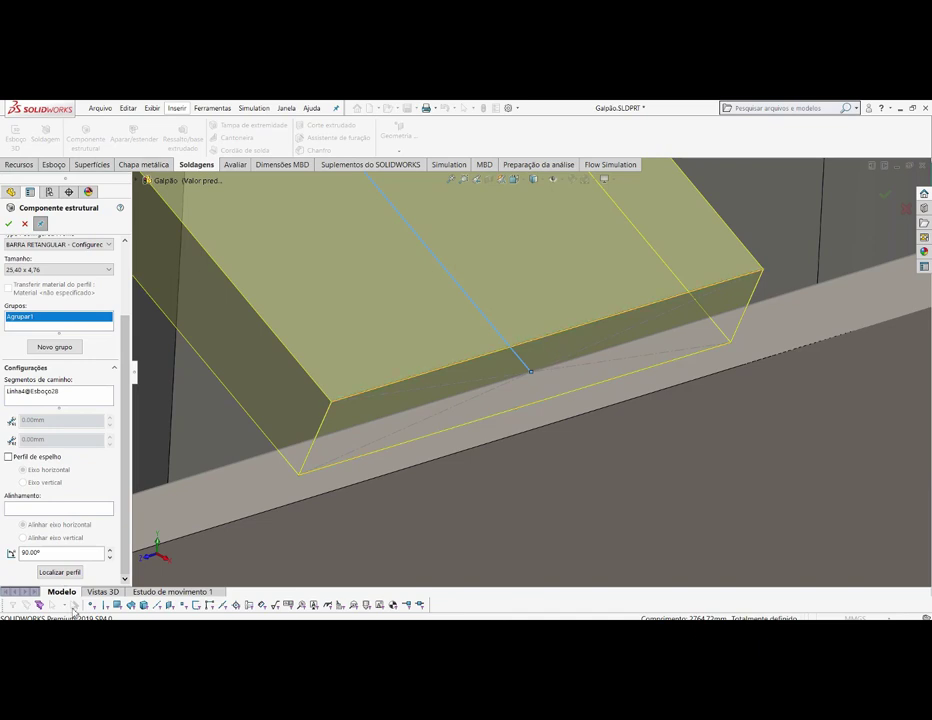
{"action": "left_click", "coordinate": [549, 340]}
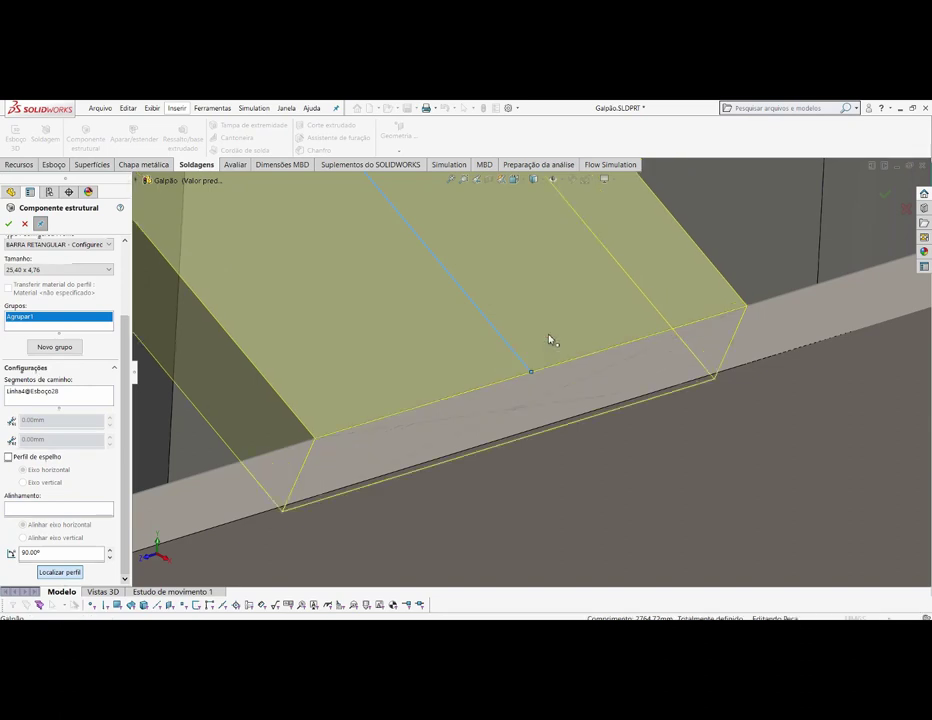
{"action": "left_click", "coordinate": [10, 224]}
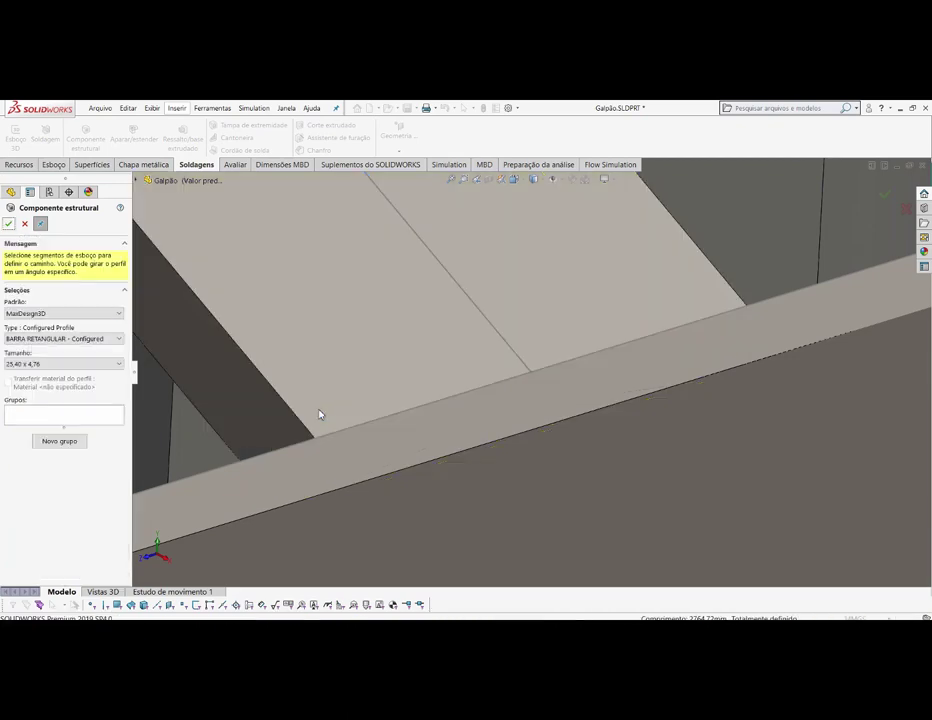
- Inspect the new purlin, close the Structural Member panel, and return to the Features tab
{"action": "scroll", "coordinate": [393, 431], "scroll_direction": "up", "scroll_amount": 2}
{"action": "scroll", "coordinate": [443, 424], "scroll_direction": "up", "scroll_amount": 2}
{"action": "scroll", "coordinate": [455, 414], "scroll_direction": "up", "scroll_amount": 2}
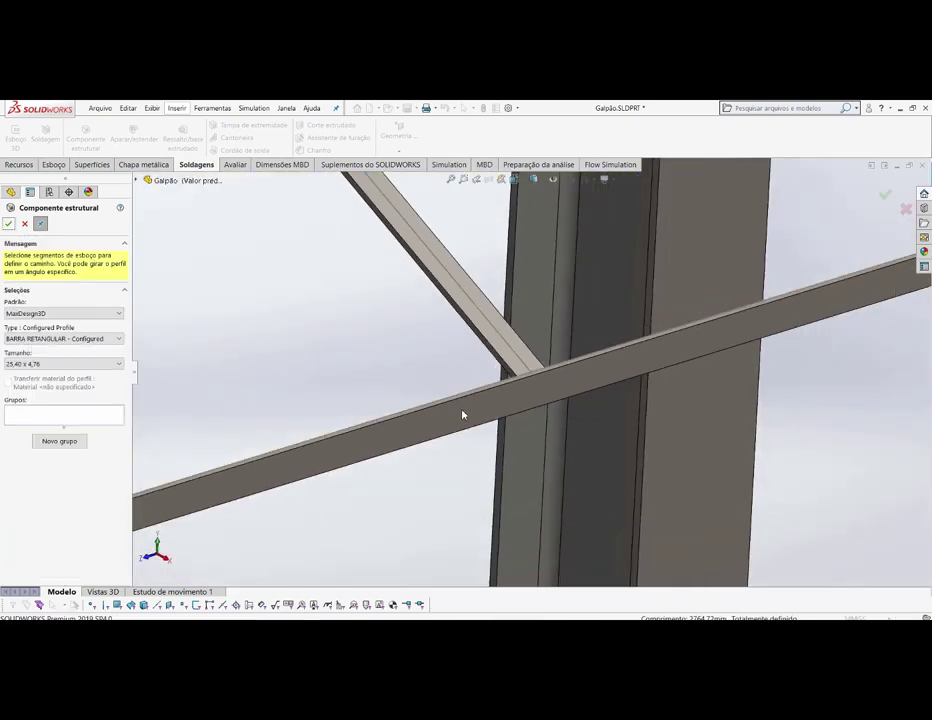
{"action": "scroll", "coordinate": [463, 414], "scroll_direction": "up", "scroll_amount": 3}
{"action": "scroll", "coordinate": [463, 414], "scroll_direction": "up", "scroll_amount": 3}
{"action": "scroll", "coordinate": [621, 329], "scroll_direction": "down", "scroll_amount": 2}
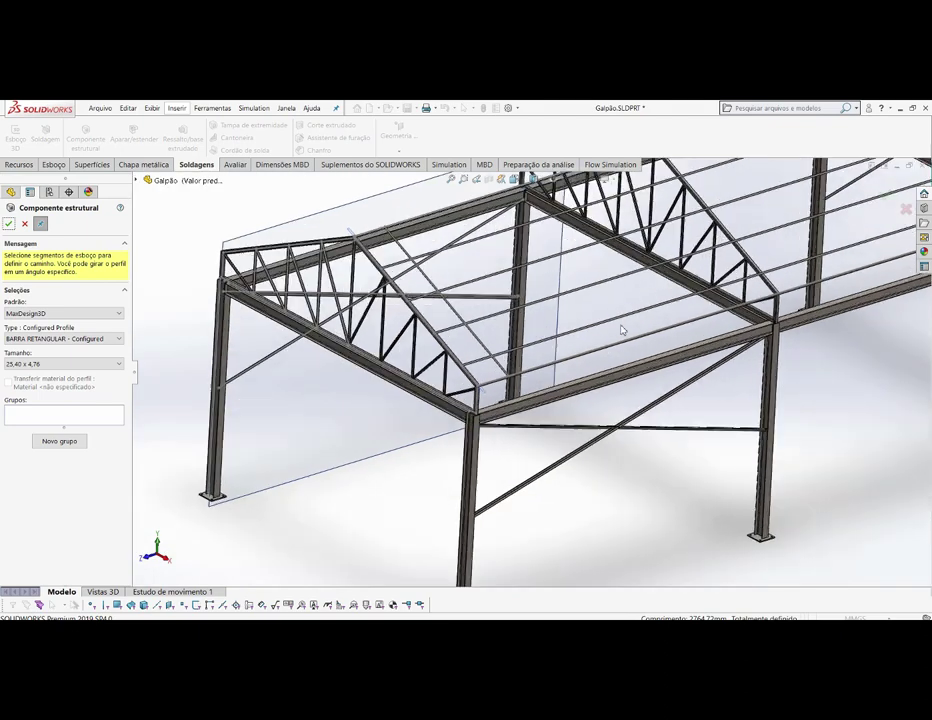
{"action": "middle_click_drag", "start_coordinate": [621, 329], "coordinate": [626, 327]}
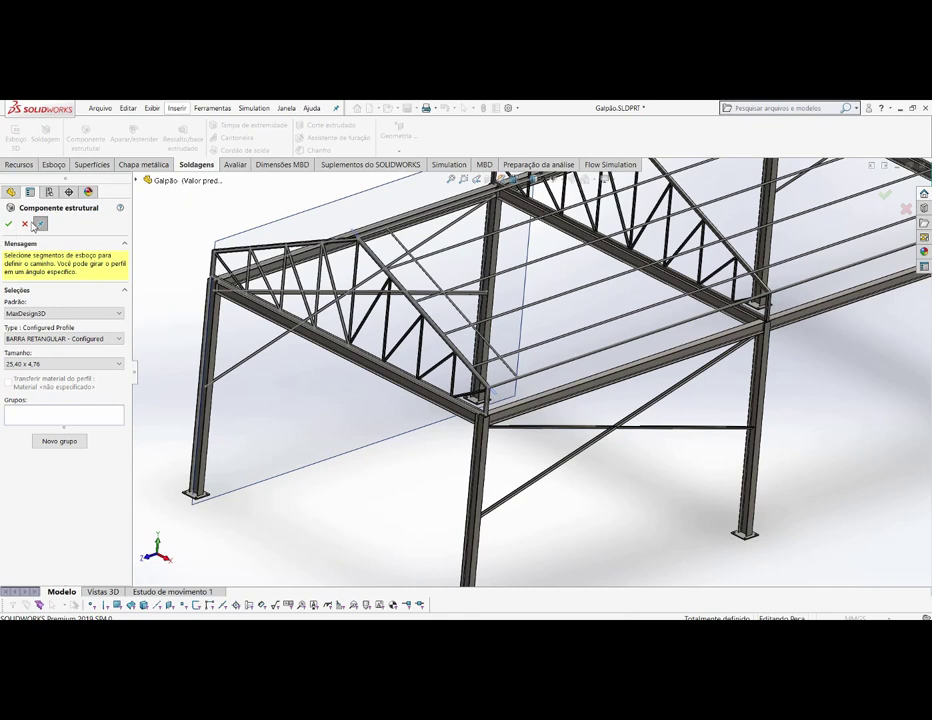
{"action": "left_click", "coordinate": [25, 223]}
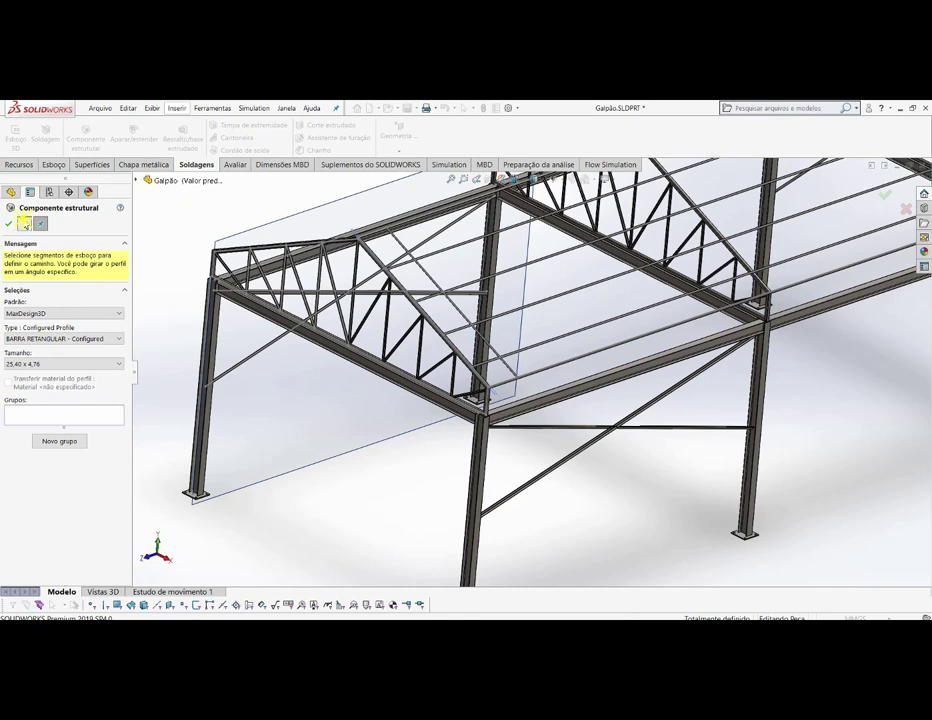
{"action": "left_click", "coordinate": [19, 164]}
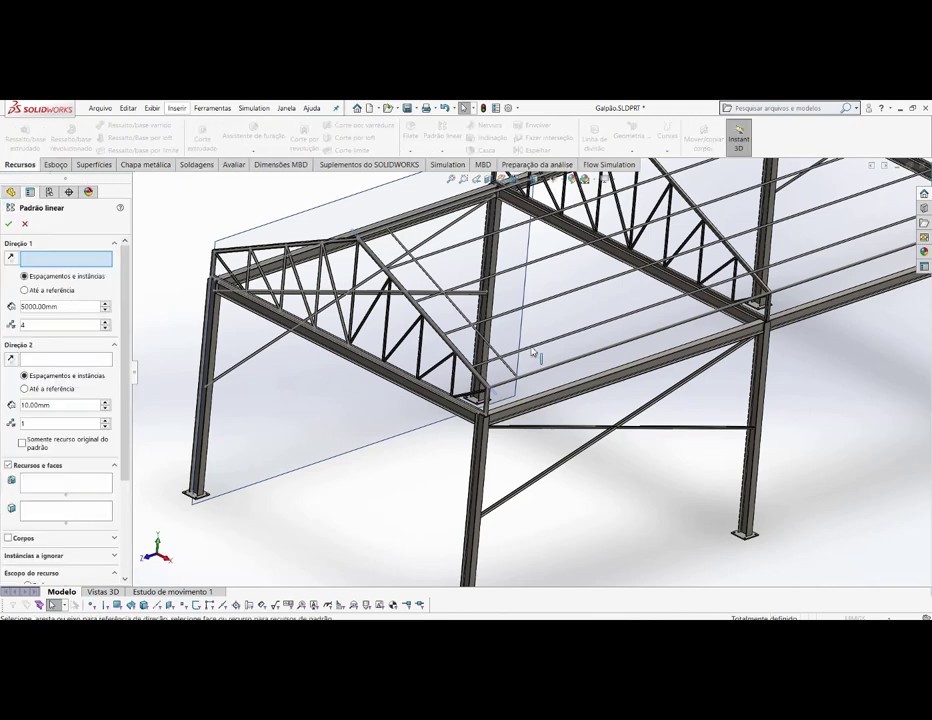
- Pattern the rectangular-bar purlin body along direction Linha5@Esboço24
{"action": "scroll", "coordinate": [510, 354], "scroll_direction": "down", "scroll_amount": 2}
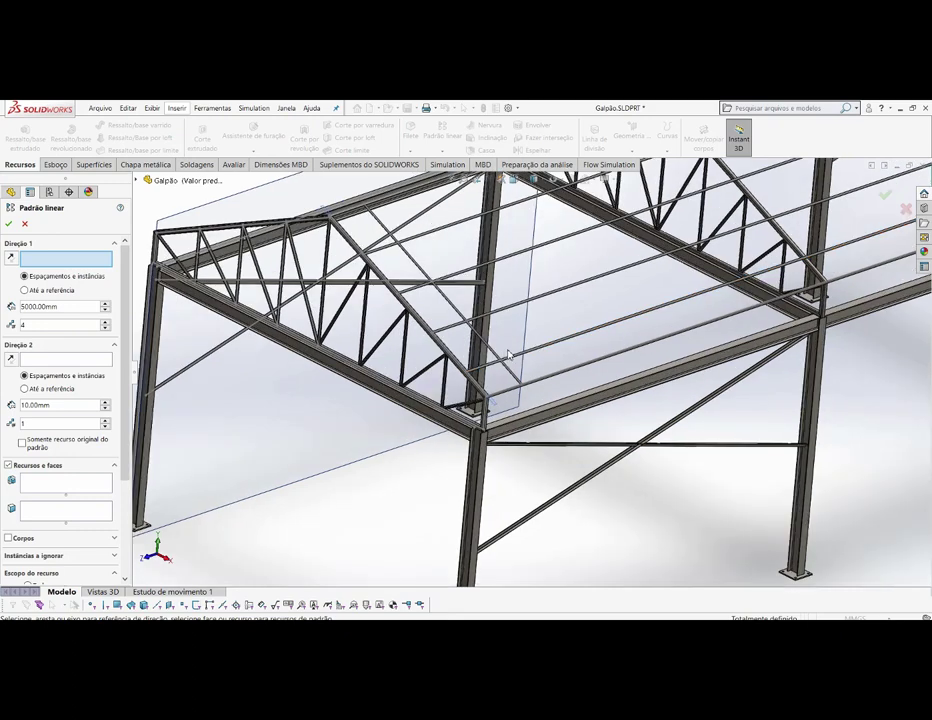
{"action": "left_click", "coordinate": [572, 344]}
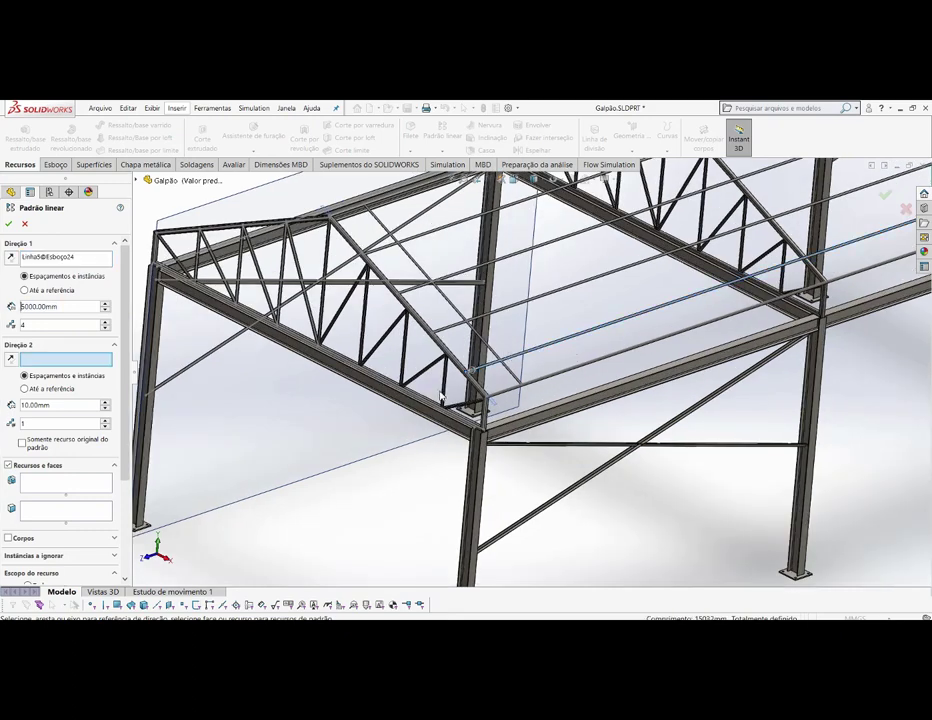
{"action": "left_click", "coordinate": [9, 538]}
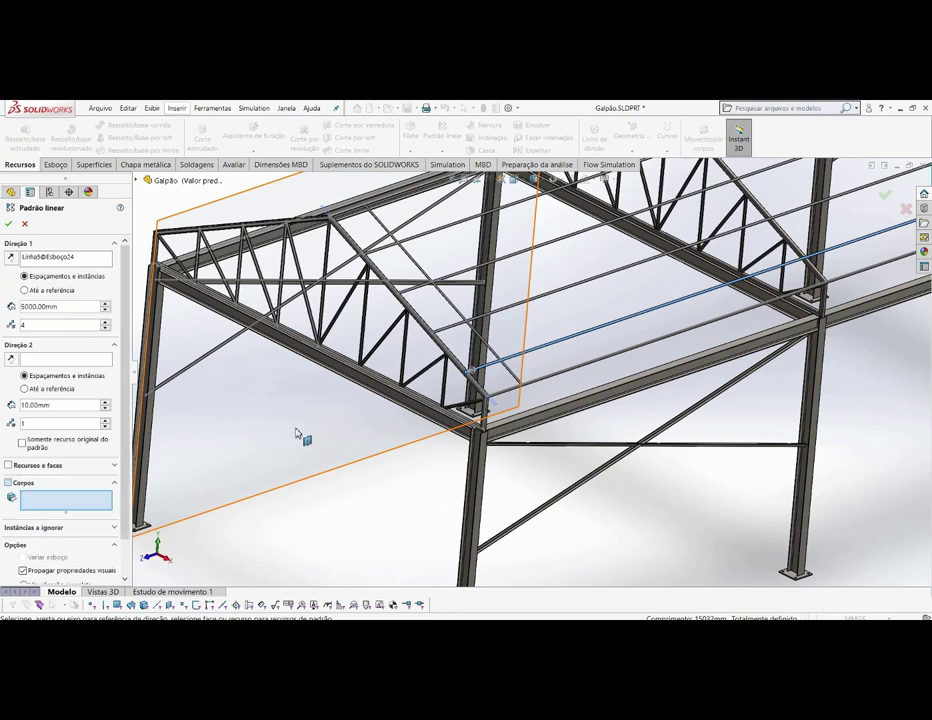
{"action": "left_click", "coordinate": [460, 318]}
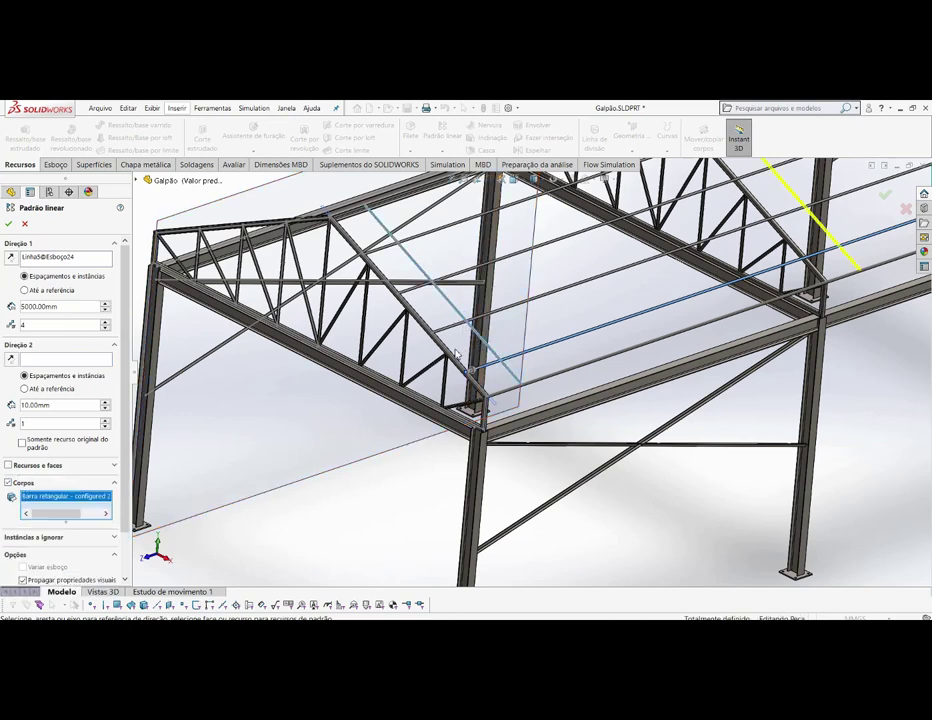
{"action": "middle_click_drag", "start_coordinate": [460, 318], "coordinate": [233, 443]}
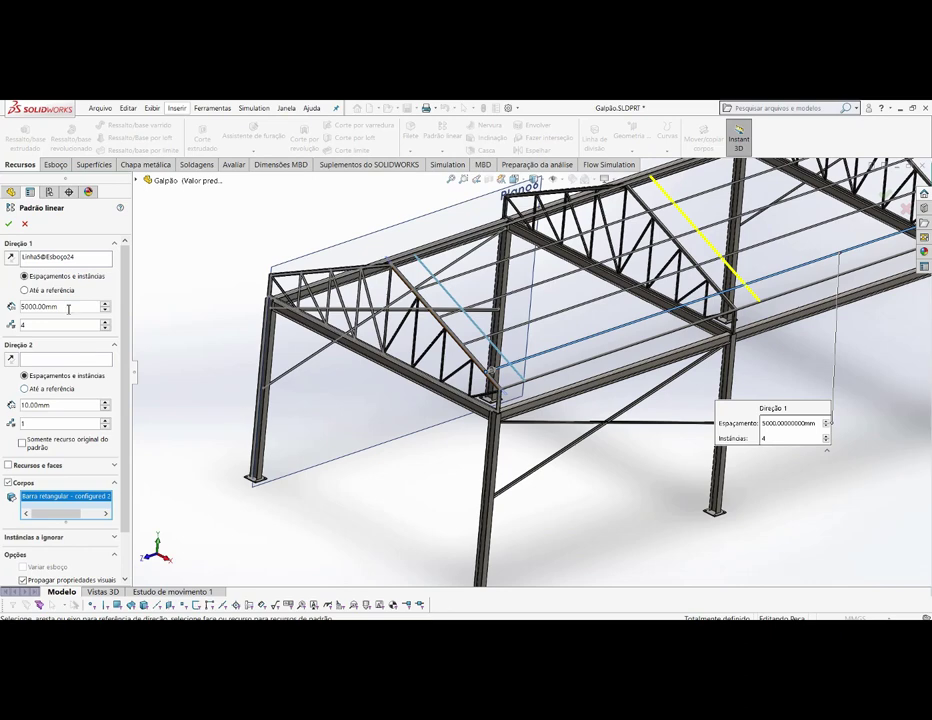
- Set the pattern to 9 instances at 500 mm spacing and accept it
{"action": "right_click", "coordinate": [36, 307]}
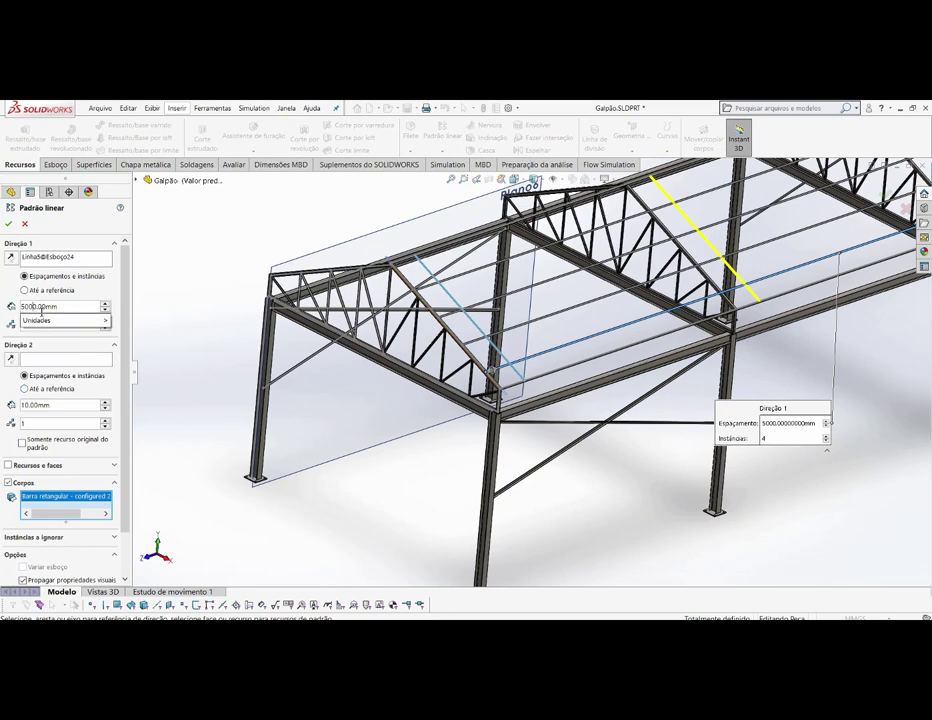
{"action": "mouse_move", "coordinate": [60, 320]}
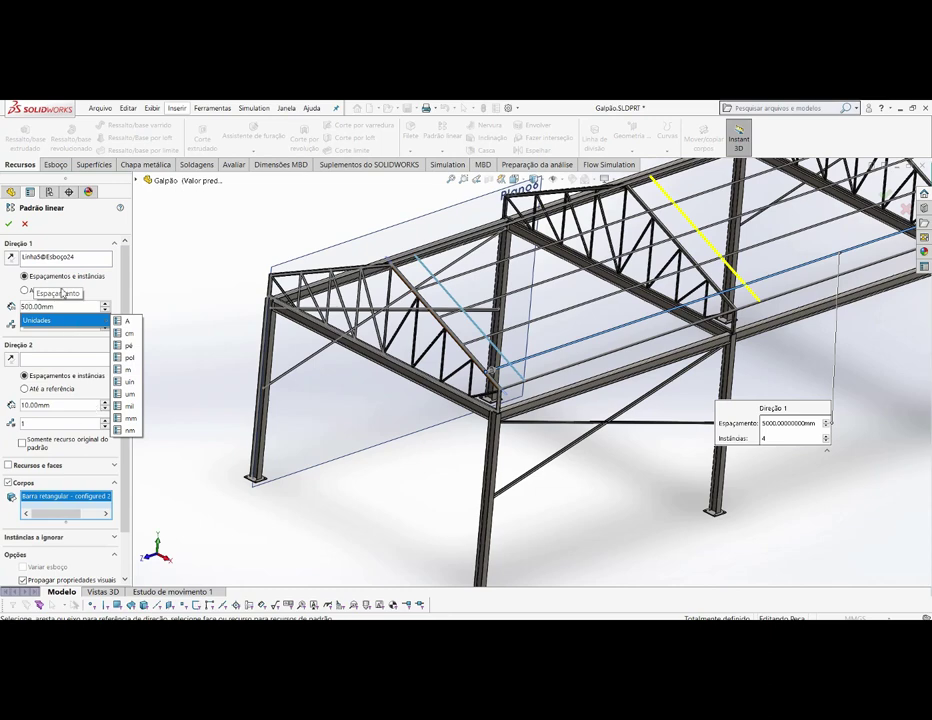
{"action": "left_click", "coordinate": [104, 290]}
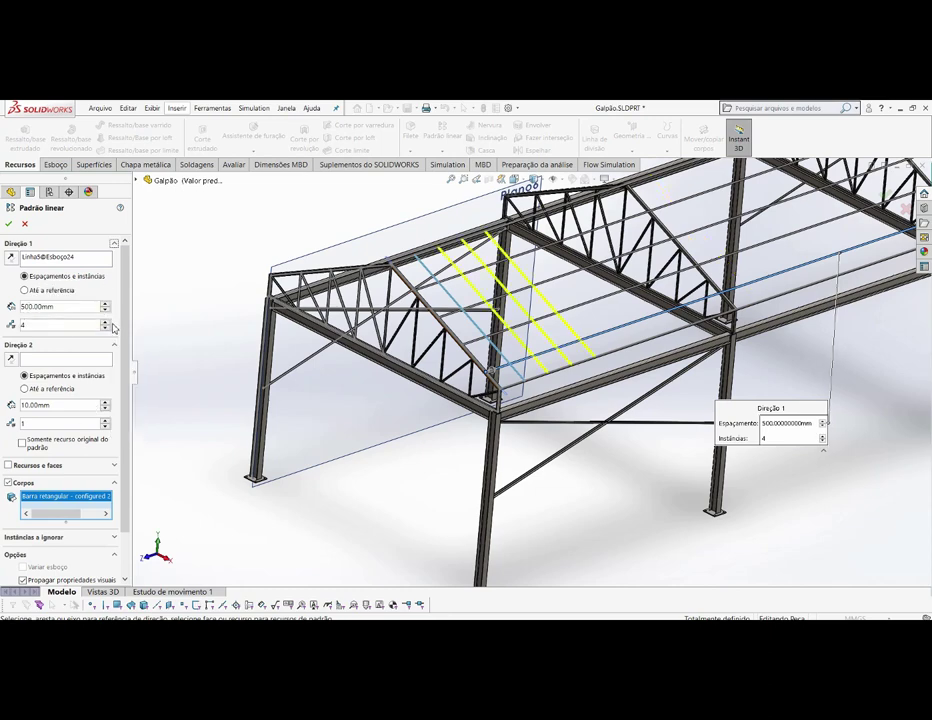
{"action": "left_click", "coordinate": [105, 325]}
{"action": "left_click", "coordinate": [105, 325]}
{"action": "left_click", "coordinate": [105, 325]}
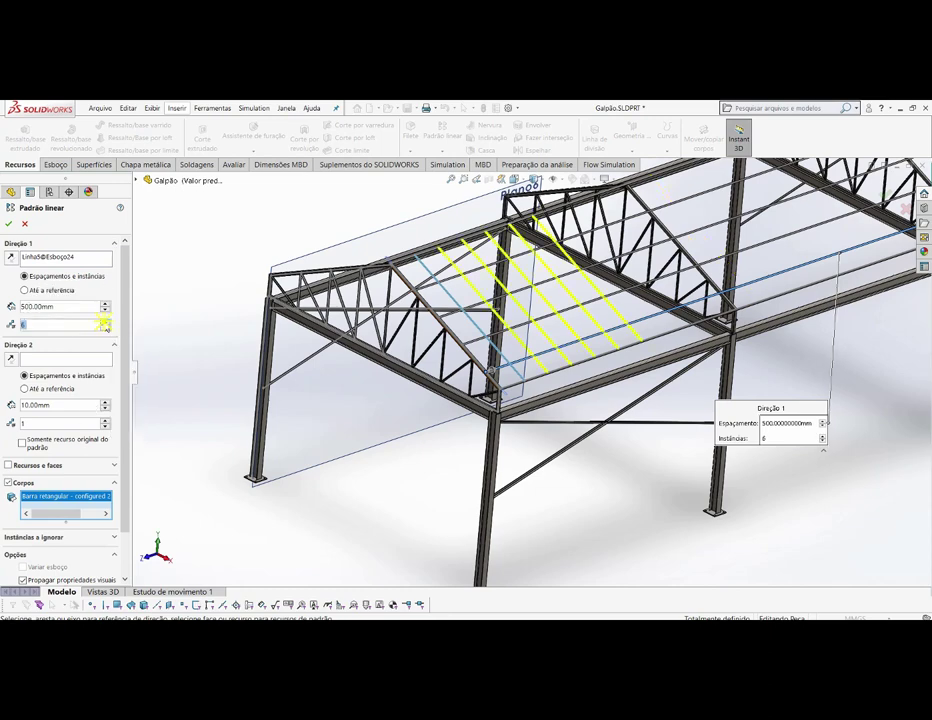
{"action": "left_click", "coordinate": [105, 325]}
{"action": "left_click", "coordinate": [105, 325]}
{"action": "left_click", "coordinate": [105, 325]}
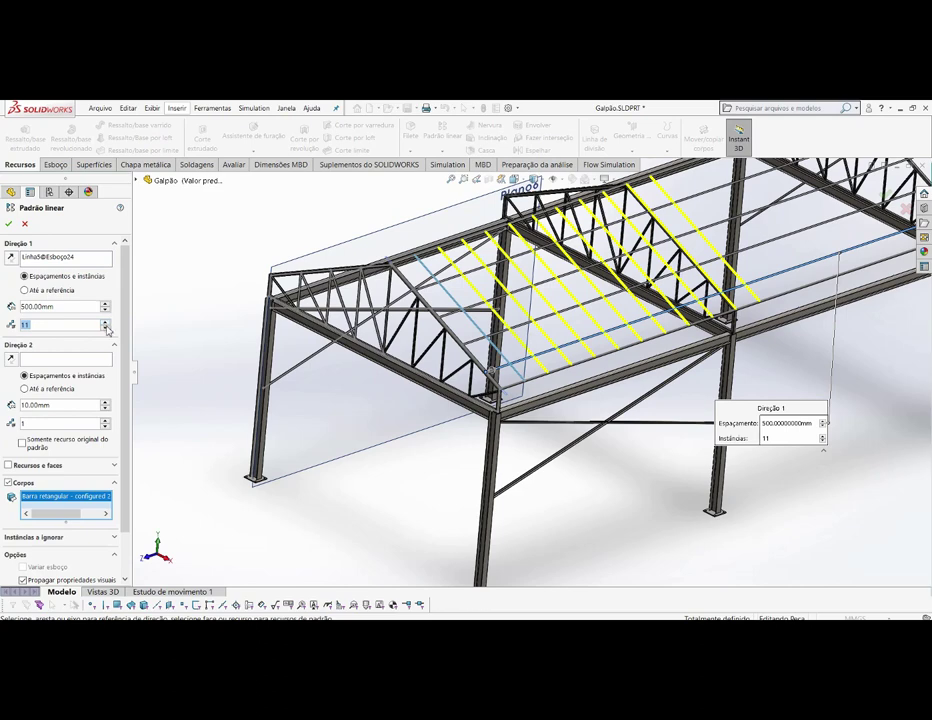
{"action": "left_click", "coordinate": [106, 328]}
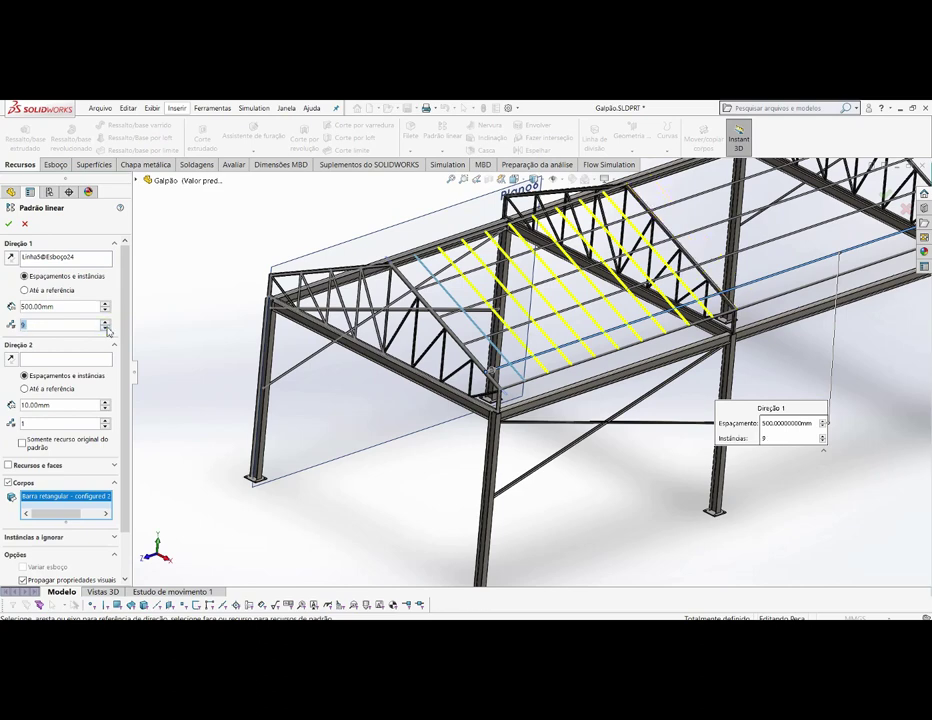
{"action": "left_click", "coordinate": [9, 224]}
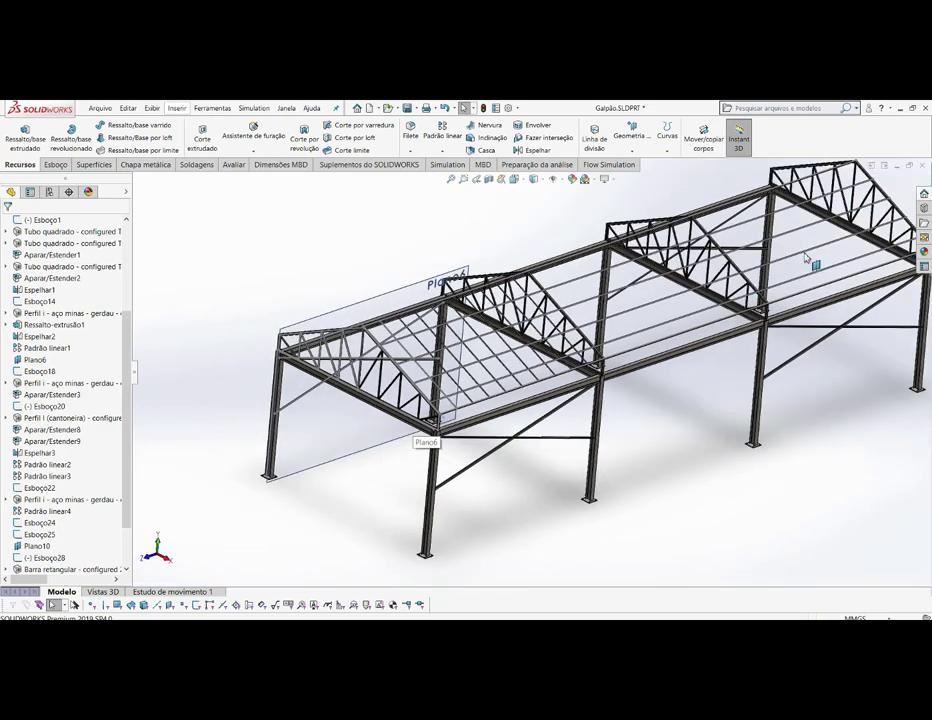
- Direct a new linear pattern along Linha1@Esboço25 and select the rectangular bar body
{"action": "scroll", "coordinate": [513, 393], "scroll_direction": "down", "scroll_amount": 2}
{"action": "scroll", "coordinate": [465, 458], "scroll_direction": "up", "scroll_amount": 3}
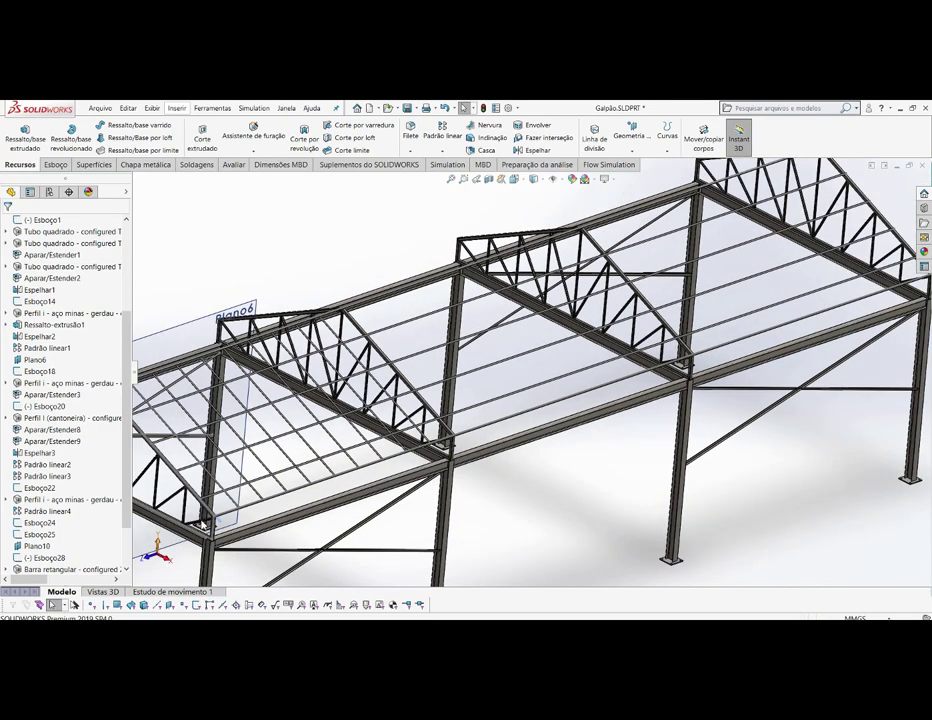
{"action": "scroll", "coordinate": [215, 512], "scroll_direction": "down", "scroll_amount": 3}
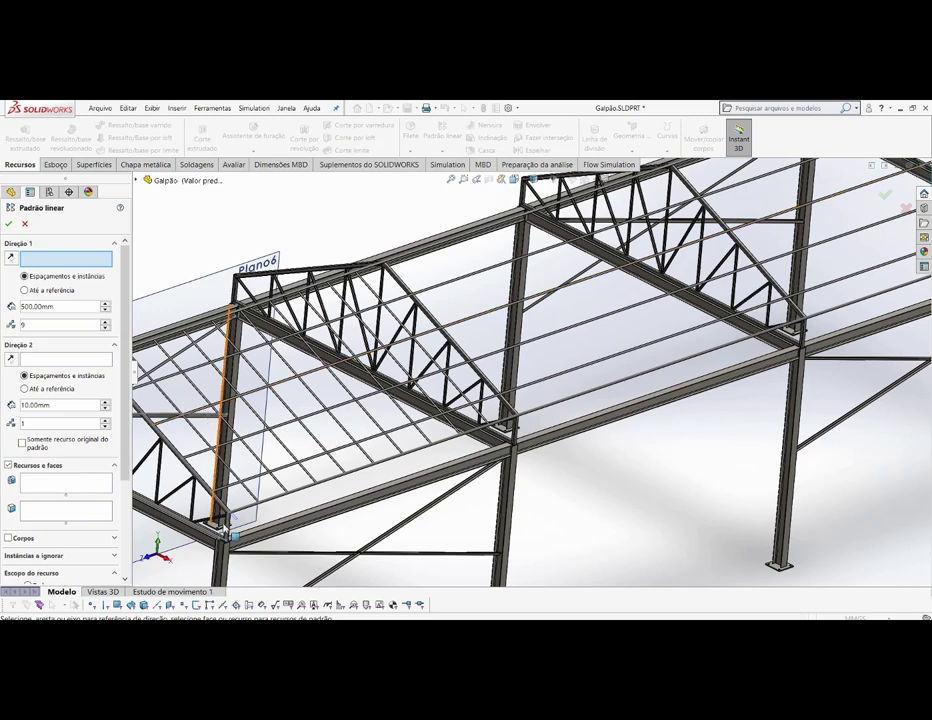
{"action": "left_click", "coordinate": [250, 511]}
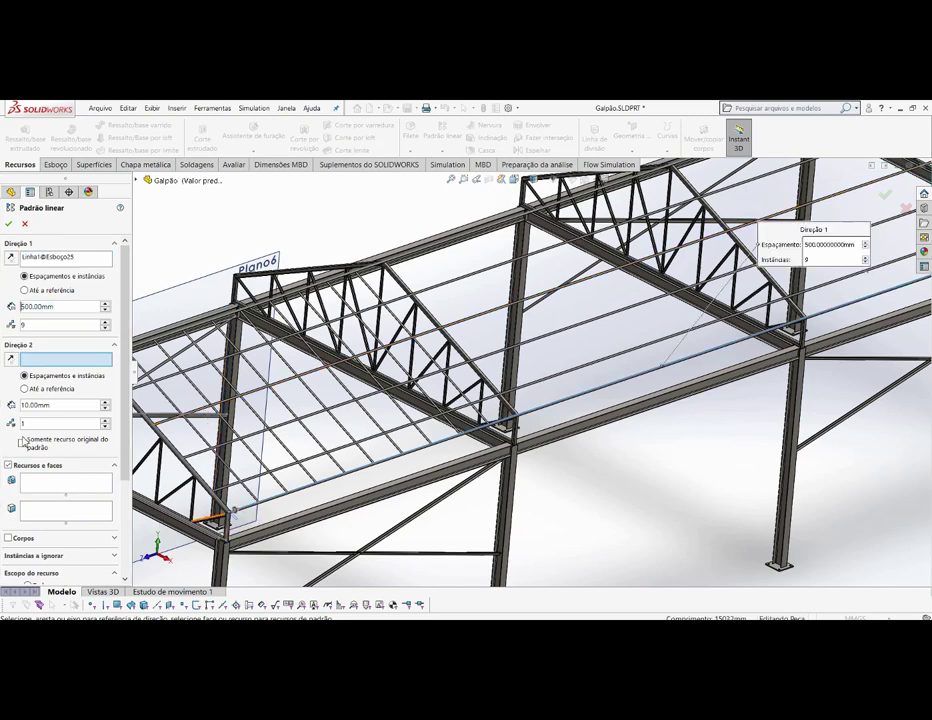
{"action": "left_click", "coordinate": [9, 539]}
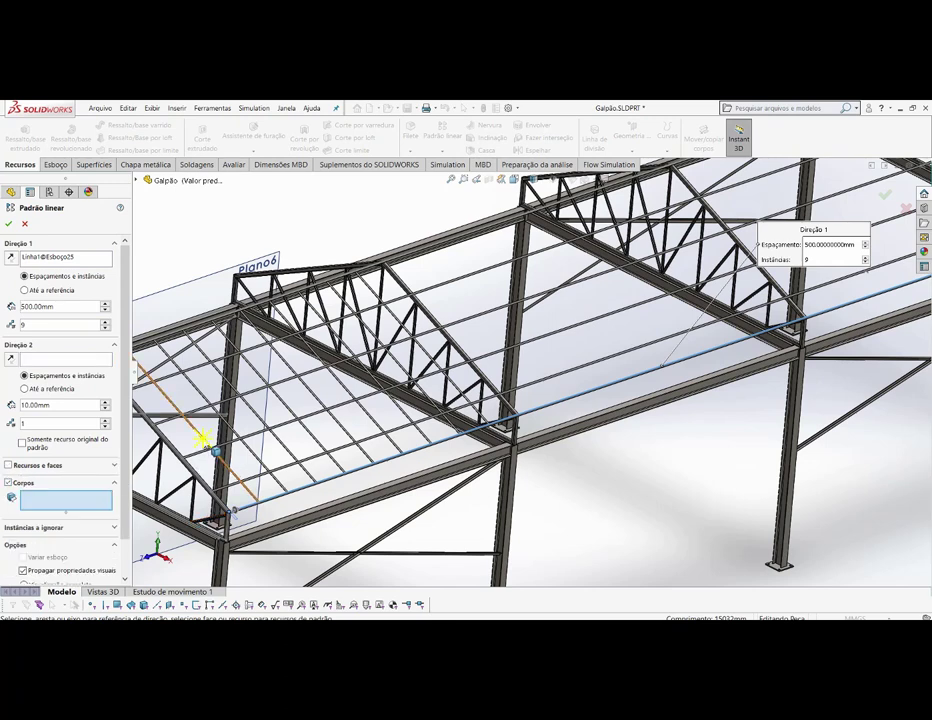
{"action": "left_click", "coordinate": [213, 441]}
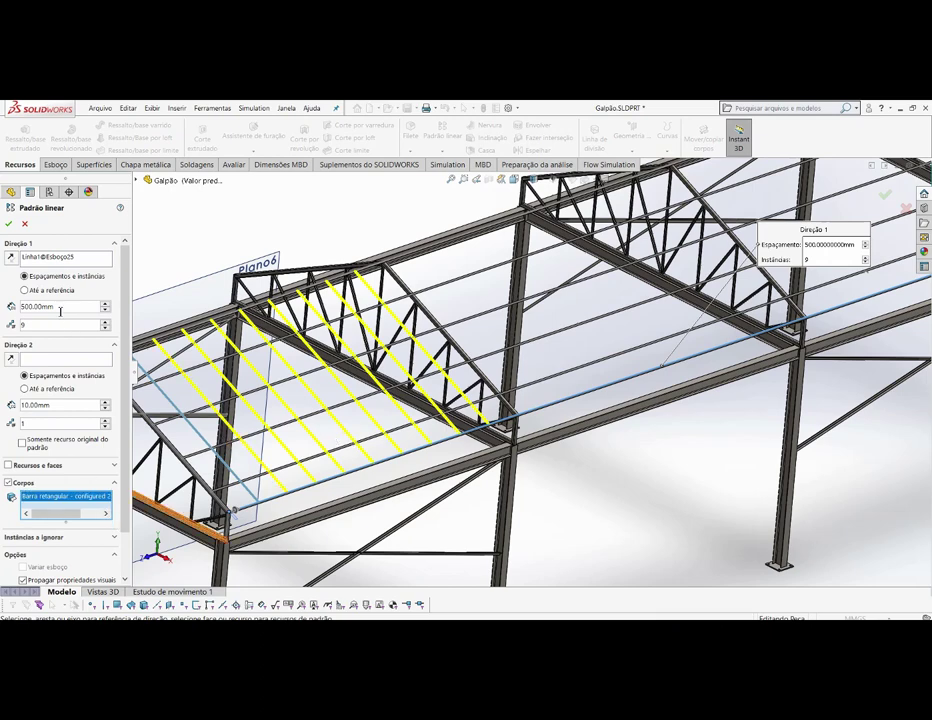
- Set the spacing to 5000 mm and add the remaining eight roof purlin bodies to the pattern
{"action": "type", "text": "0"}
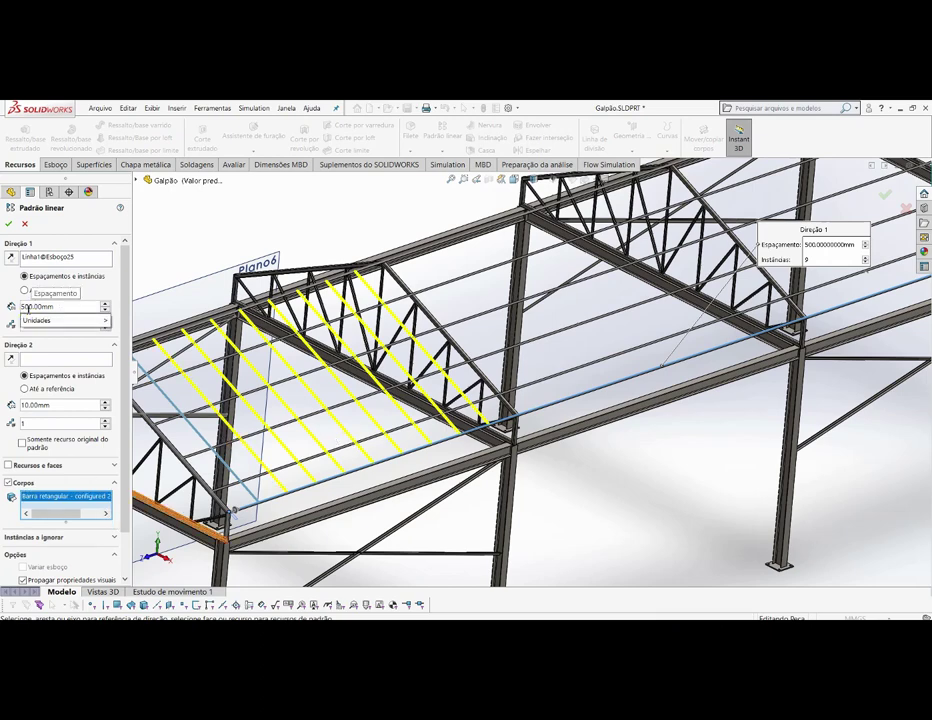
{"action": "key", "text": "Return"}
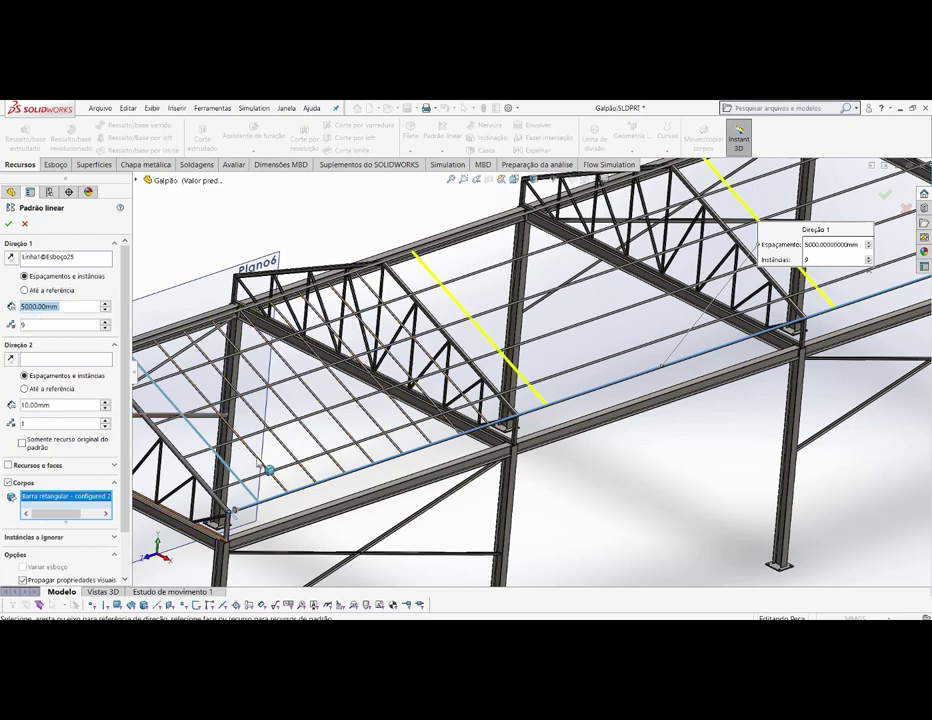
{"action": "left_click", "coordinate": [267, 467]}
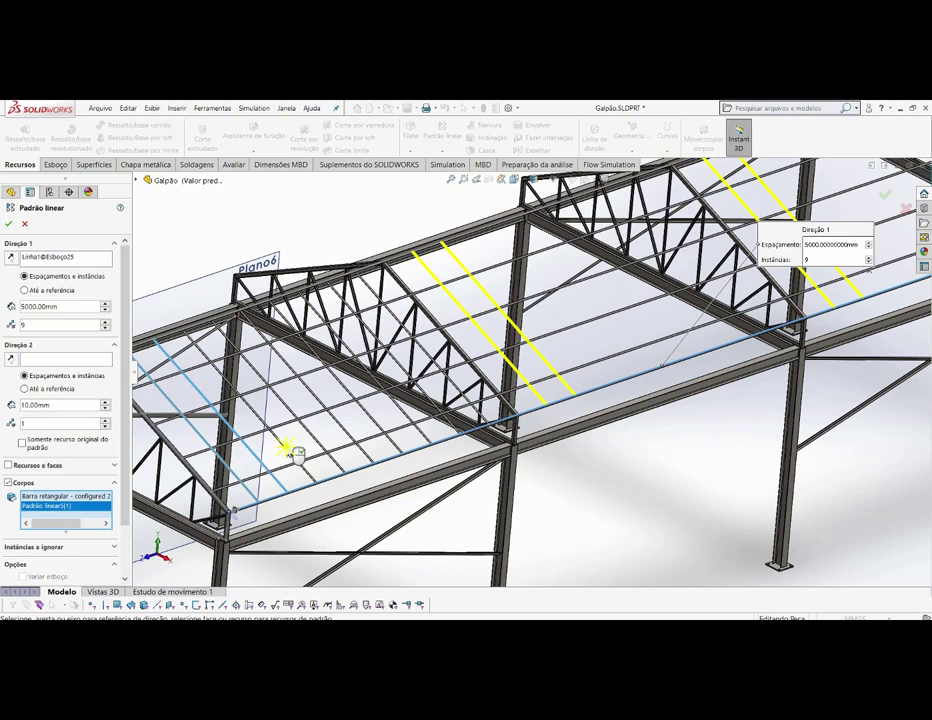
{"action": "left_click", "coordinate": [291, 452]}
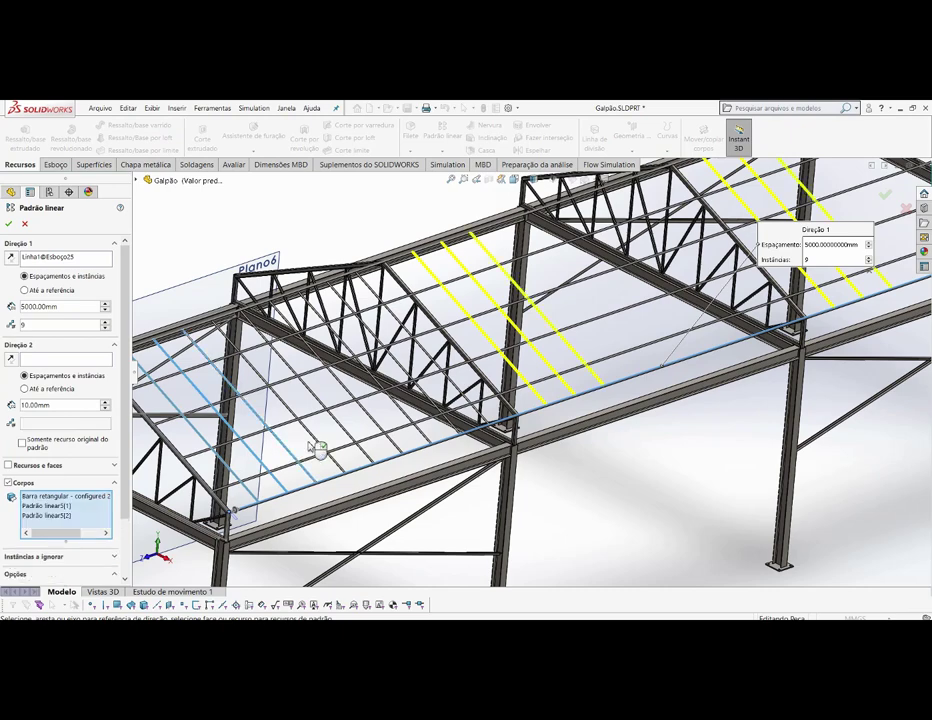
{"action": "scroll", "coordinate": [316, 441], "scroll_direction": "down", "scroll_amount": 3}
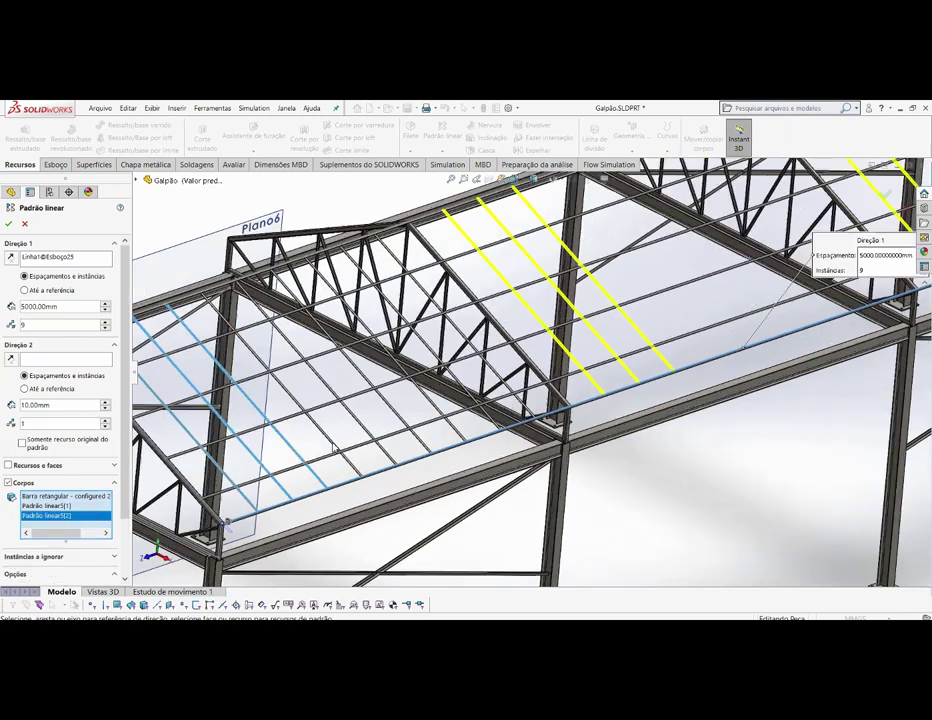
{"action": "scroll", "coordinate": [397, 442], "scroll_direction": "down", "scroll_amount": 3}
{"action": "left_click", "coordinate": [422, 428]}
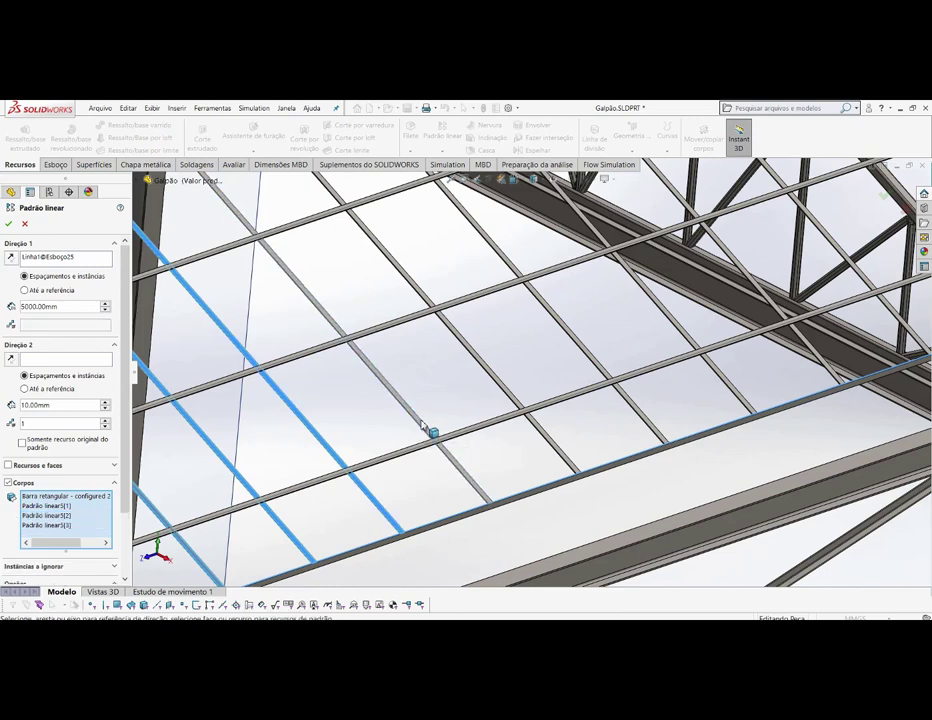
{"action": "left_click", "coordinate": [505, 387]}
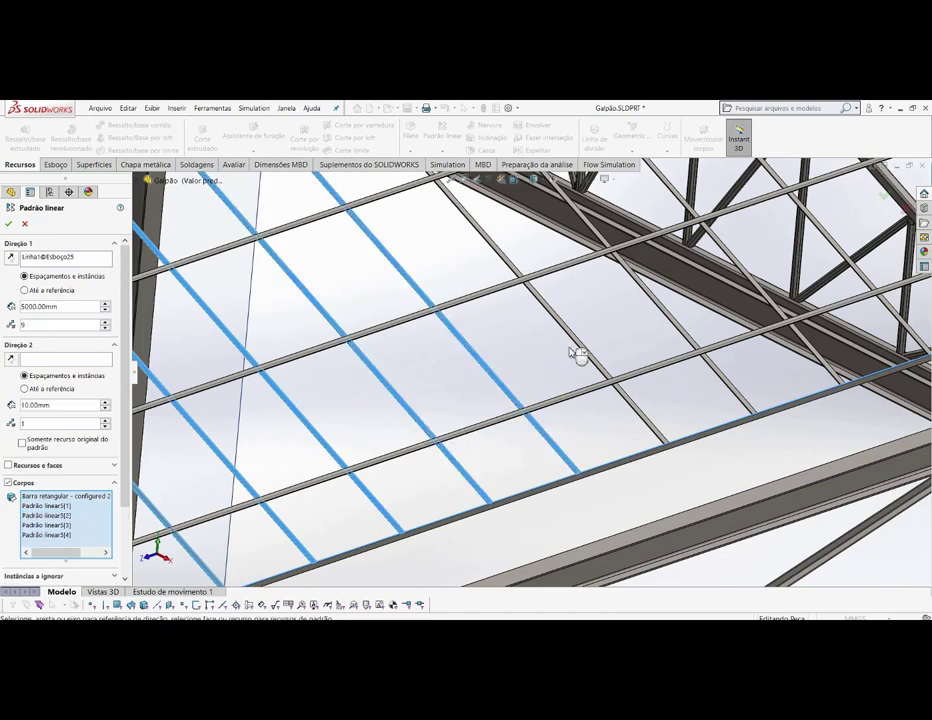
{"action": "left_click", "coordinate": [587, 347]}
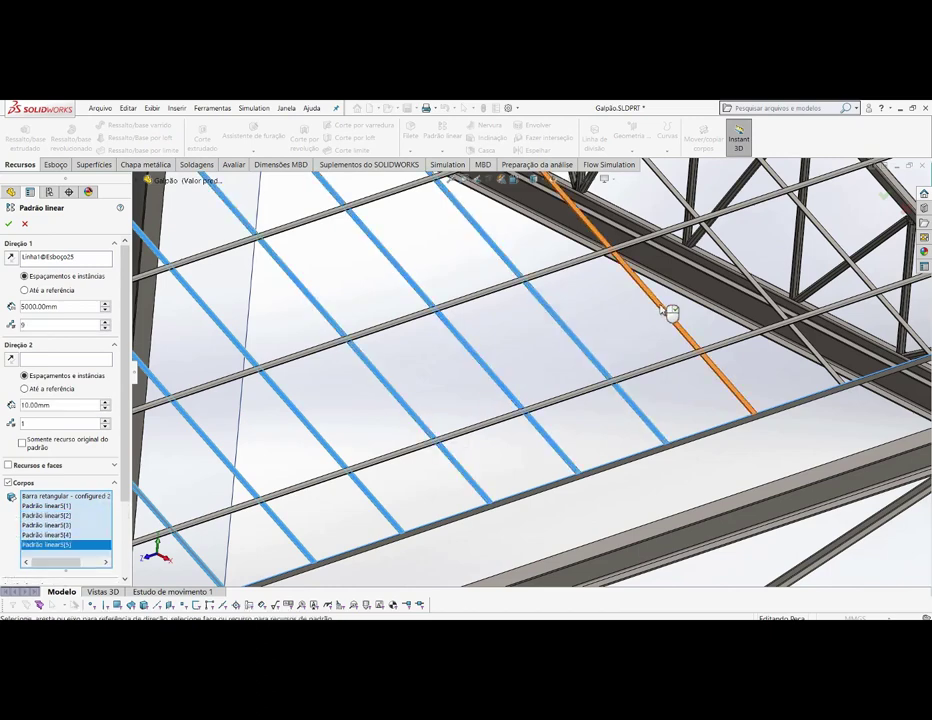
{"action": "left_click", "coordinate": [668, 311]}
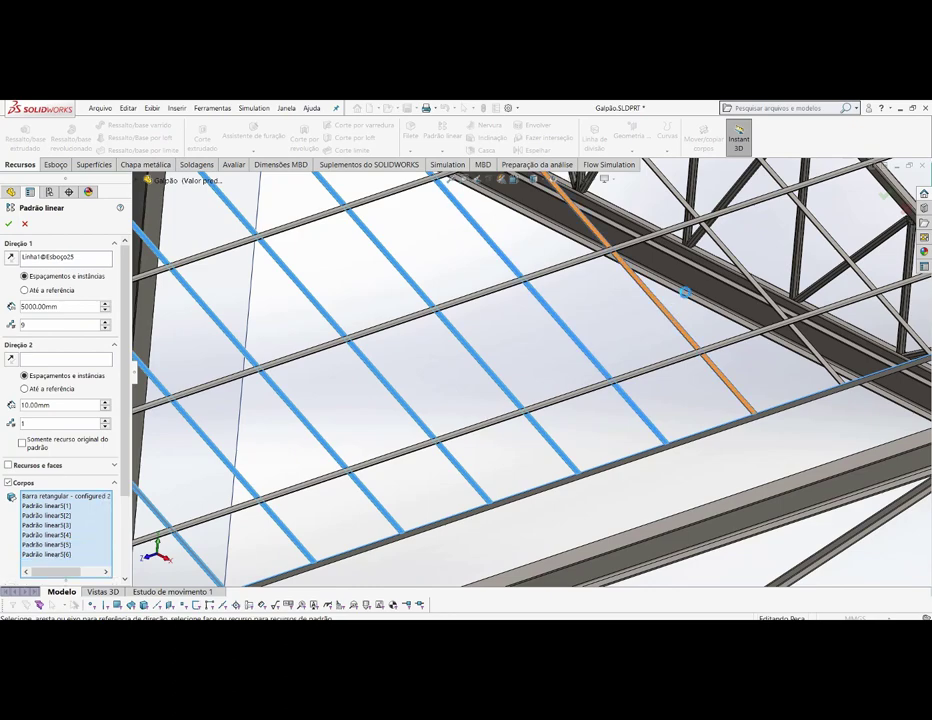
{"action": "left_click", "coordinate": [735, 255]}
{"action": "left_click", "coordinate": [826, 226]}
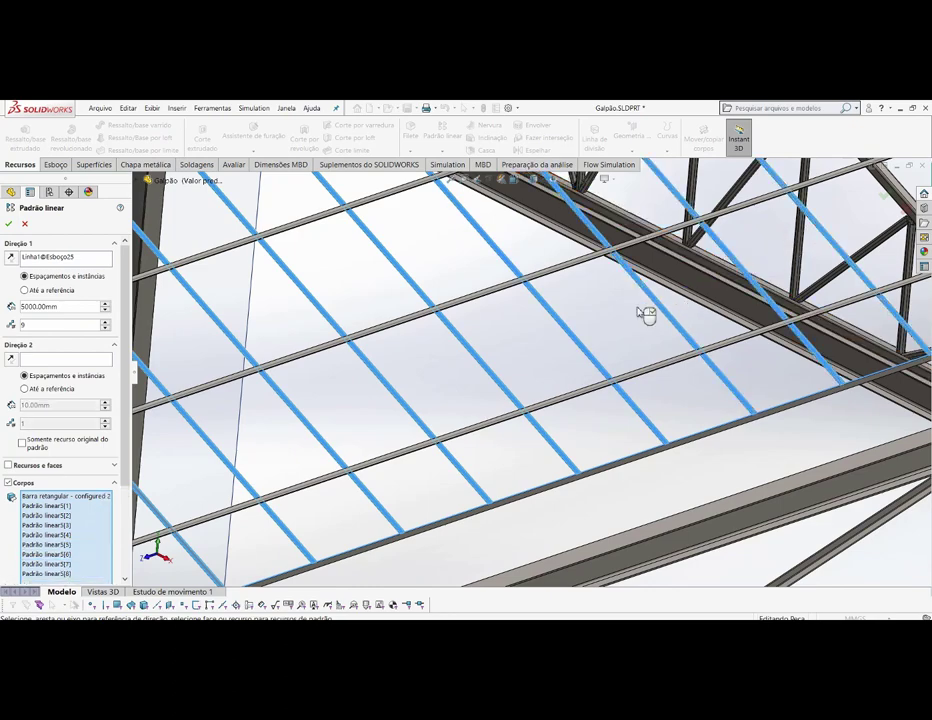
- Fit the building in view and set the pattern to 3 instances
{"action": "key", "text": "f"}
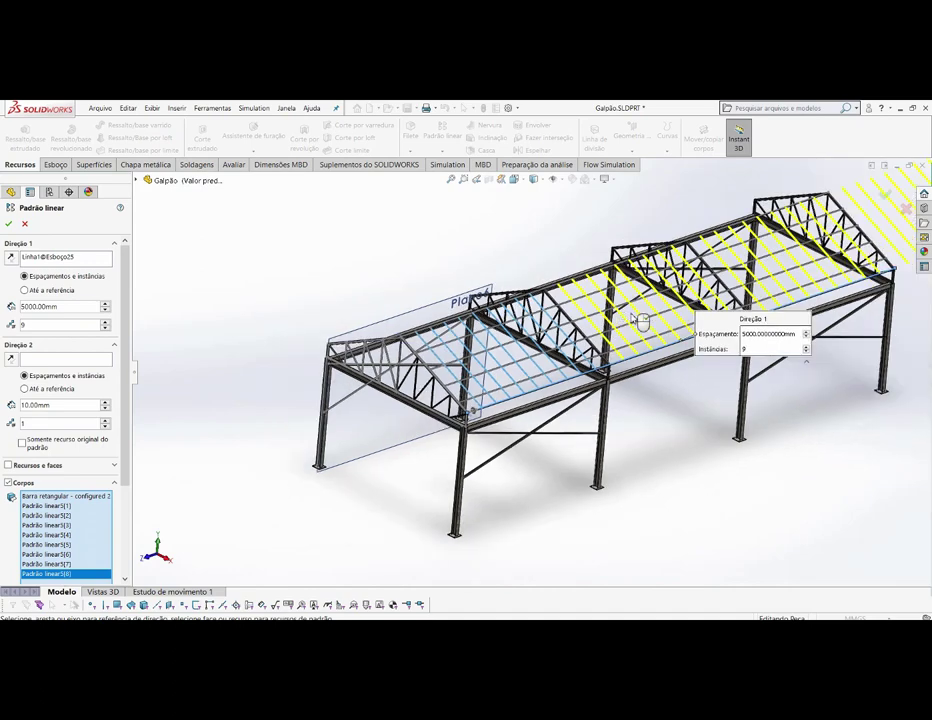
{"action": "left_click", "coordinate": [105, 328]}
{"action": "left_click", "coordinate": [105, 329]}
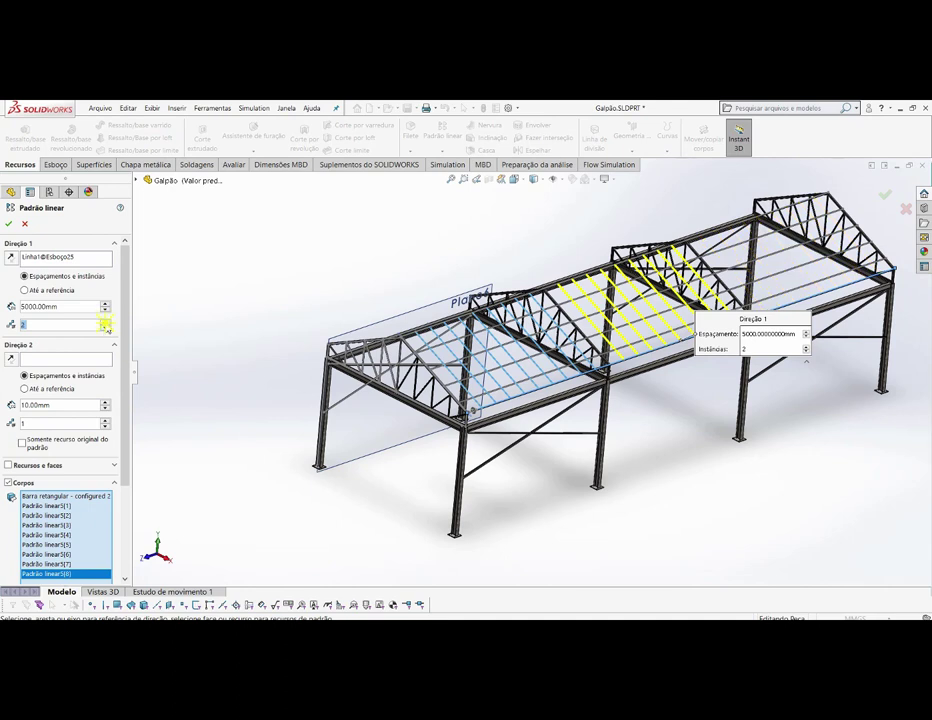
{"action": "left_click", "coordinate": [105, 321]}
- Accept the 5000 mm linear pattern and orbit to check purlins across every roof bay
{"action": "left_click", "coordinate": [8, 224]}
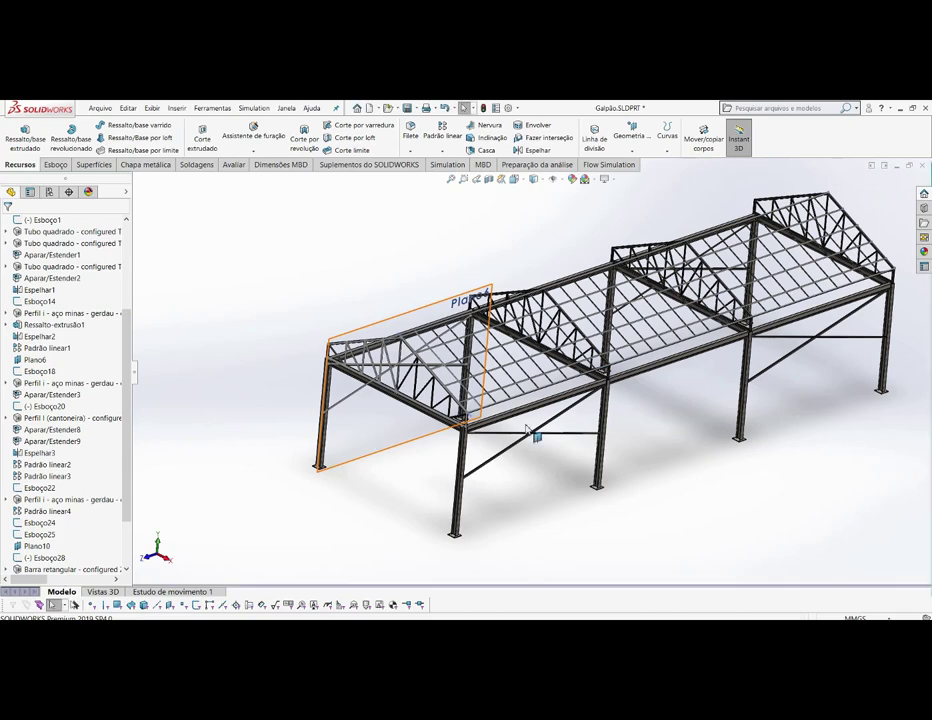
{"action": "mouse_move", "coordinate": [729, 402]}
{"action": "middle_mouse_down"}
{"action": "mouse_move", "coordinate": [771, 353]}
{"action": "mouse_move", "coordinate": [763, 433]}
{"action": "mouse_move", "coordinate": [672, 470]}
{"action": "mouse_move", "coordinate": [707, 501]}
{"action": "middle_mouse_up"}
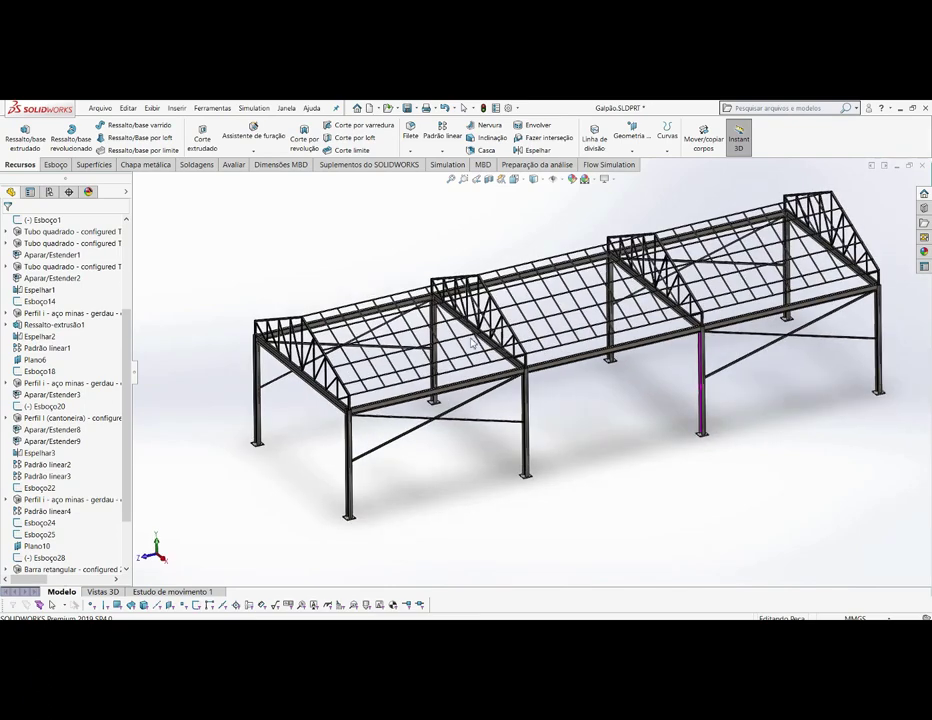
{"action": "mouse_move", "coordinate": [471, 343]}
{"action": "middle_mouse_down"}
{"action": "mouse_move", "coordinate": [446, 386]}
{"action": "mouse_move", "coordinate": [438, 357]}
{"action": "mouse_move", "coordinate": [460, 396]}
{"action": "middle_mouse_up"}
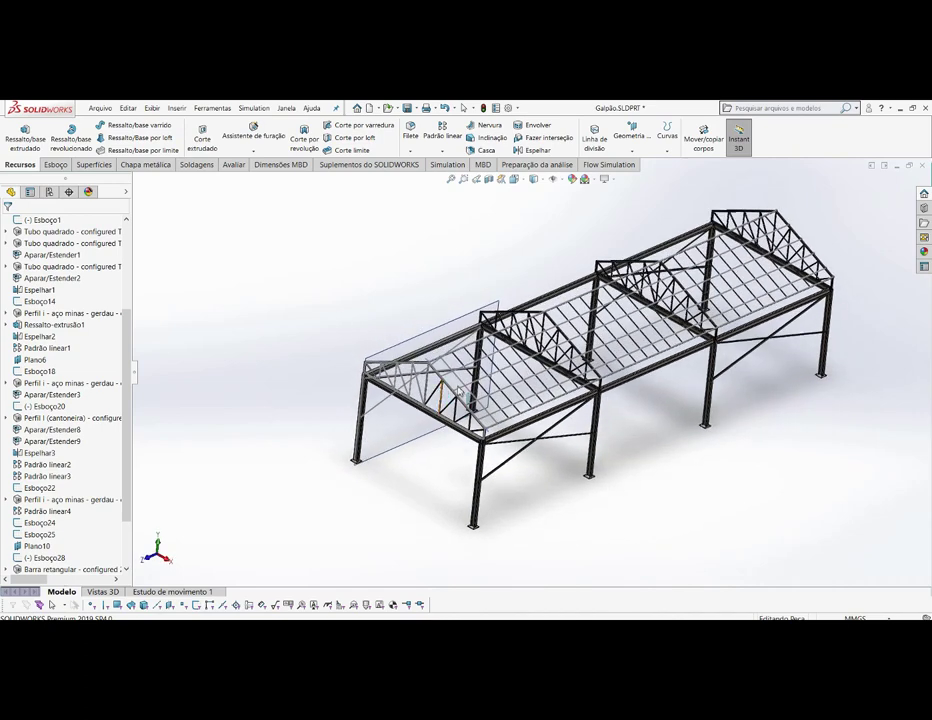
{"action": "left_click", "coordinate": [437, 152]}
- Start Espelhar (Mirror) and pick Plano direito from the flyout tree as the mirror plane
{"action": "left_click", "coordinate": [424, 208]}
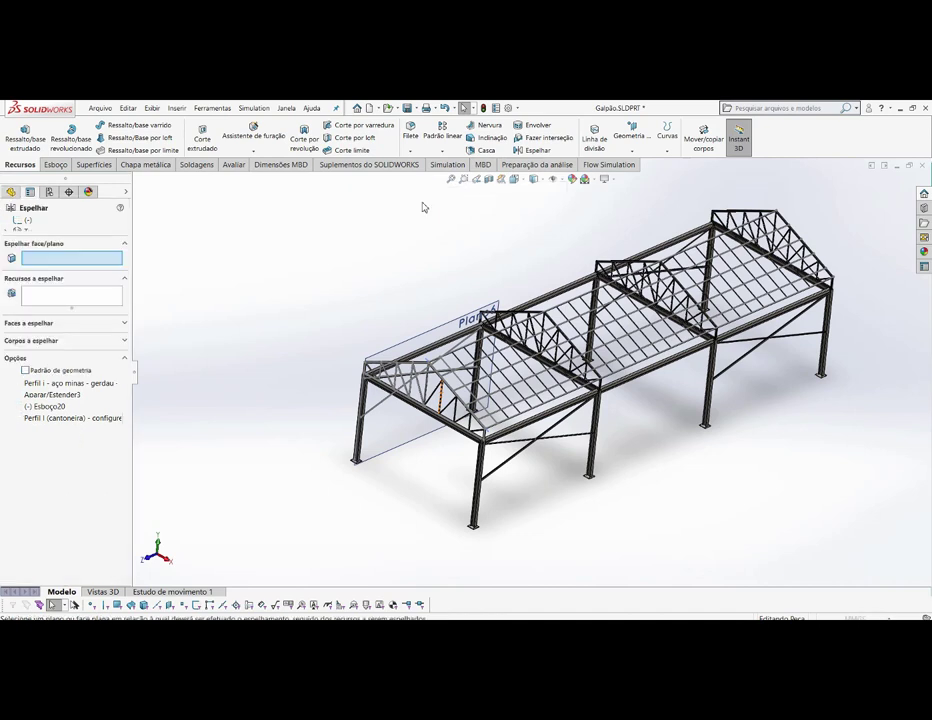
{"action": "left_click", "coordinate": [55, 300]}
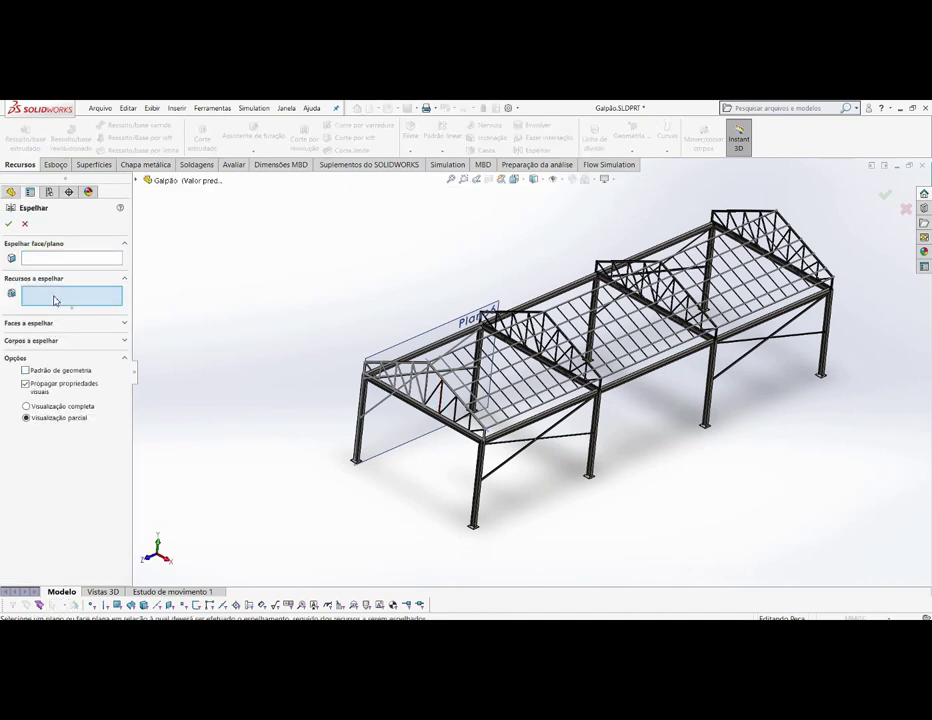
{"action": "left_click", "coordinate": [60, 260]}
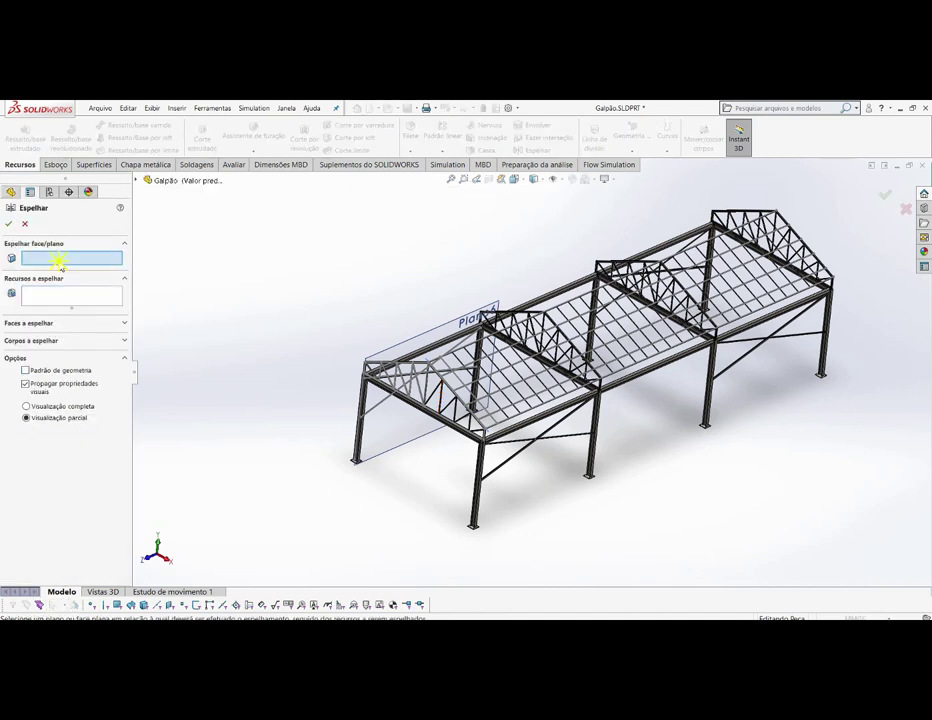
{"action": "left_click", "coordinate": [137, 181]}
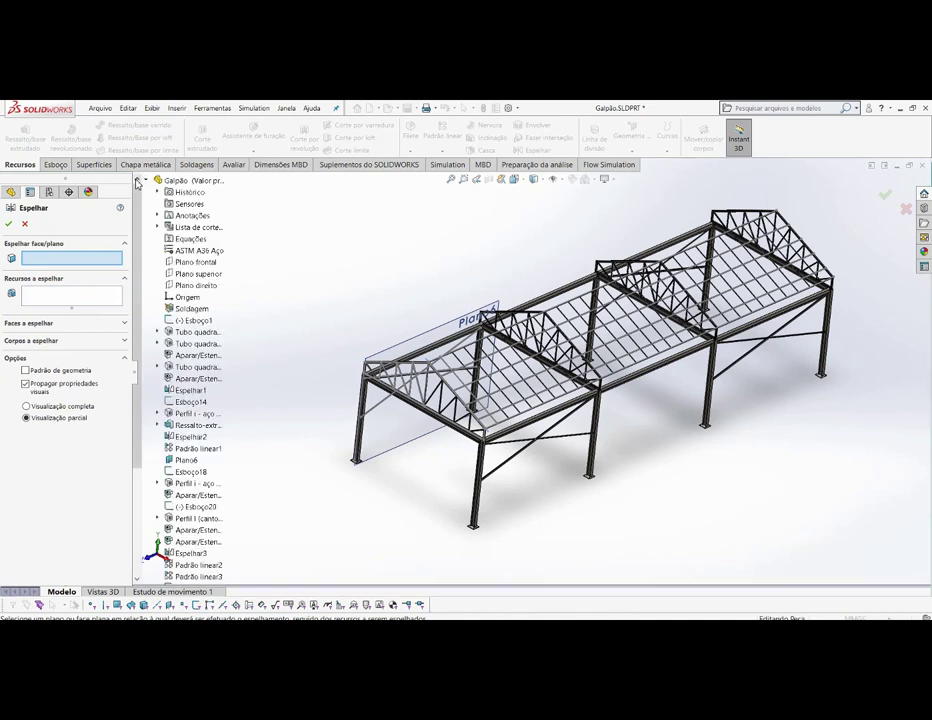
{"action": "left_click", "coordinate": [196, 285]}
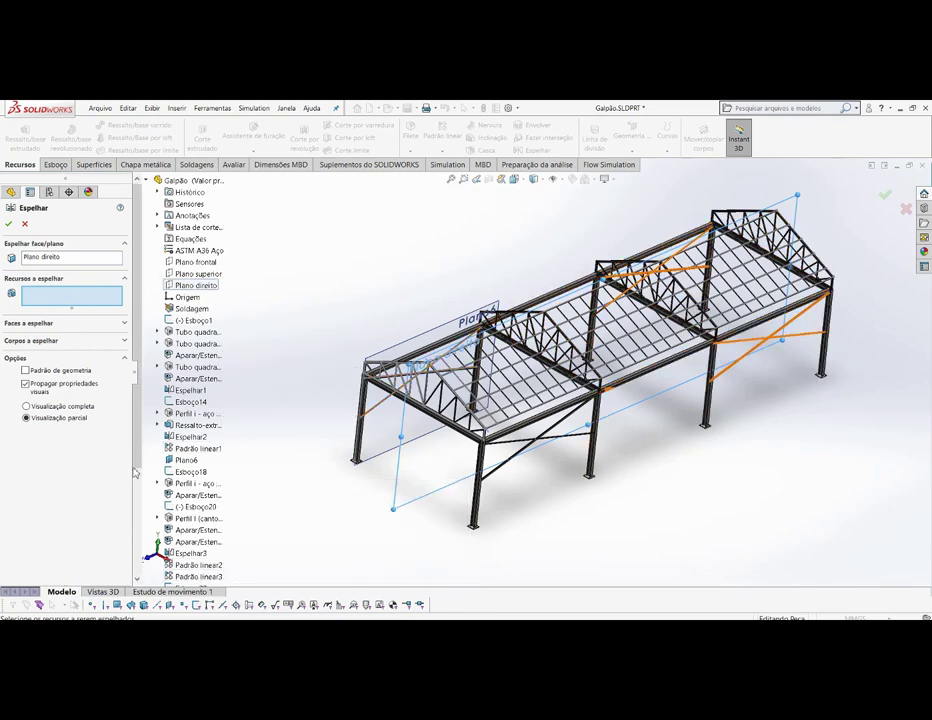
{"action": "scroll", "coordinate": [141, 462], "scroll_direction": "down", "scroll_amount": 4}
{"action": "scroll", "coordinate": [150, 545], "scroll_direction": "down", "scroll_amount": 1}
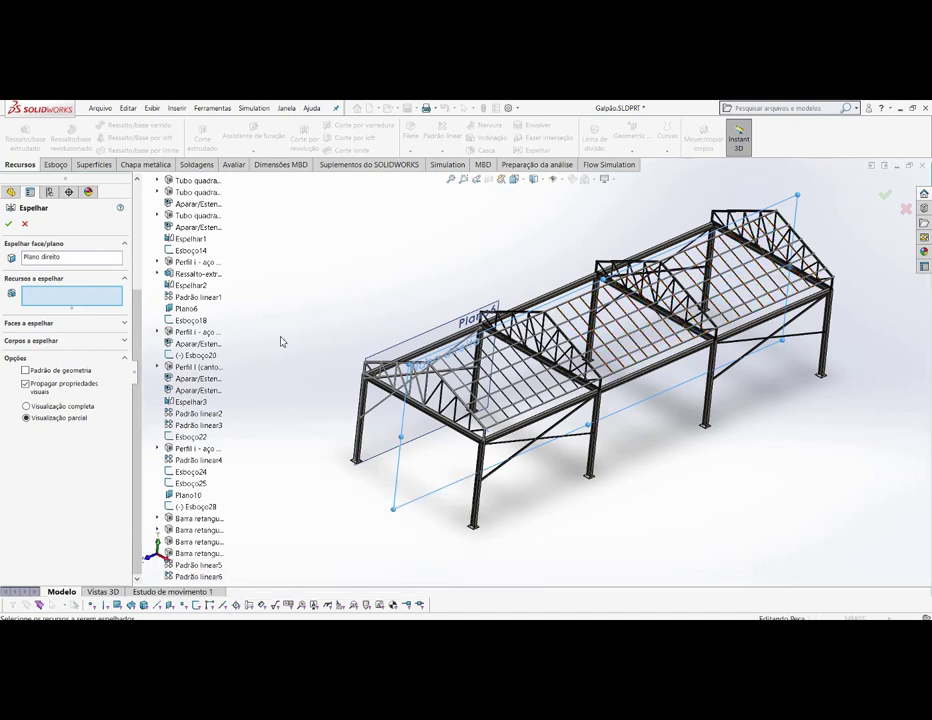
{"action": "scroll", "coordinate": [470, 392], "scroll_direction": "down", "scroll_amount": 3}
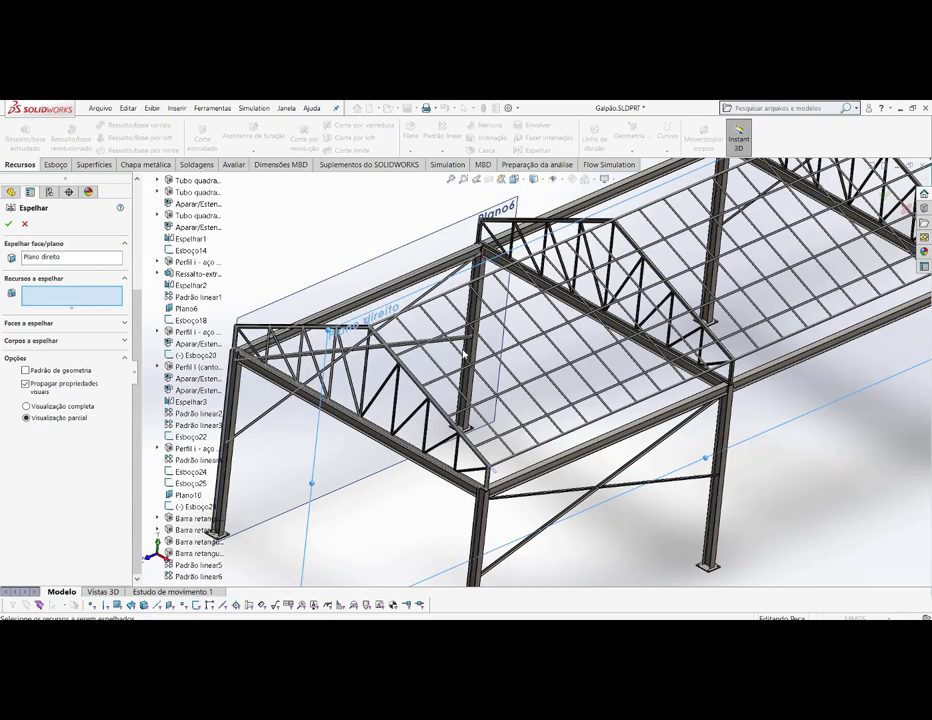
{"action": "scroll", "coordinate": [445, 338], "scroll_direction": "down", "scroll_amount": 2}
{"action": "scroll", "coordinate": [439, 335], "scroll_direction": "down", "scroll_amount": 2}
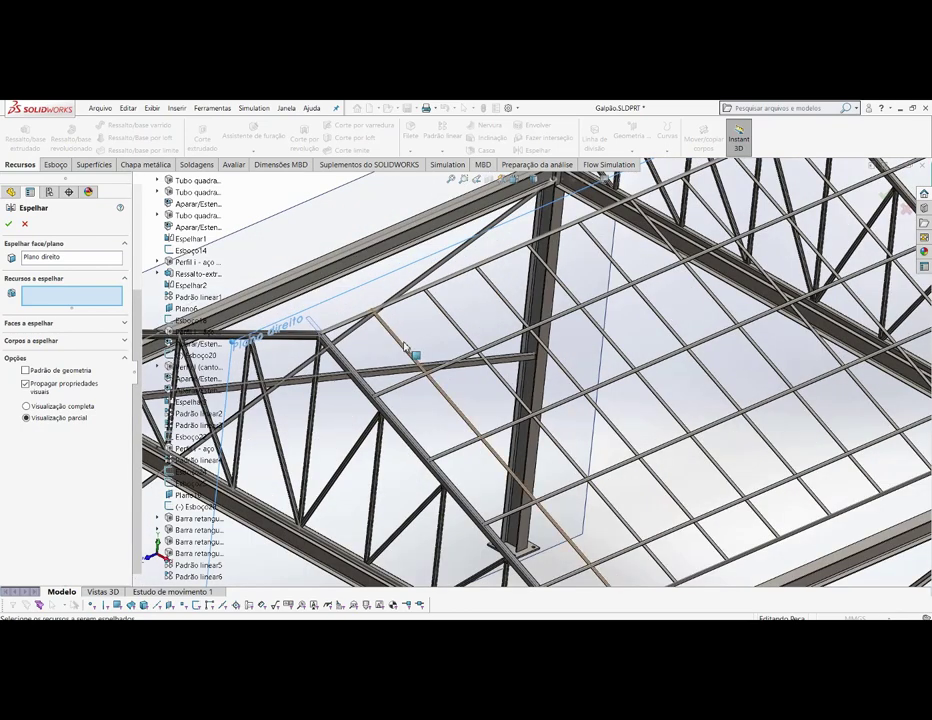
{"action": "left_click", "coordinate": [405, 347]}
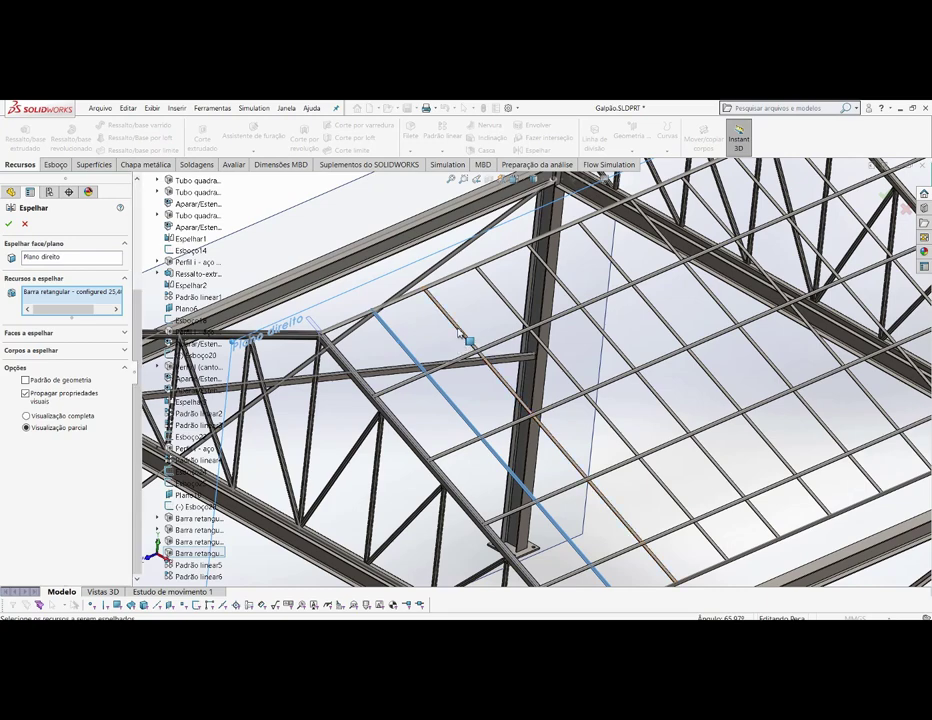
{"action": "right_click", "coordinate": [64, 292]}
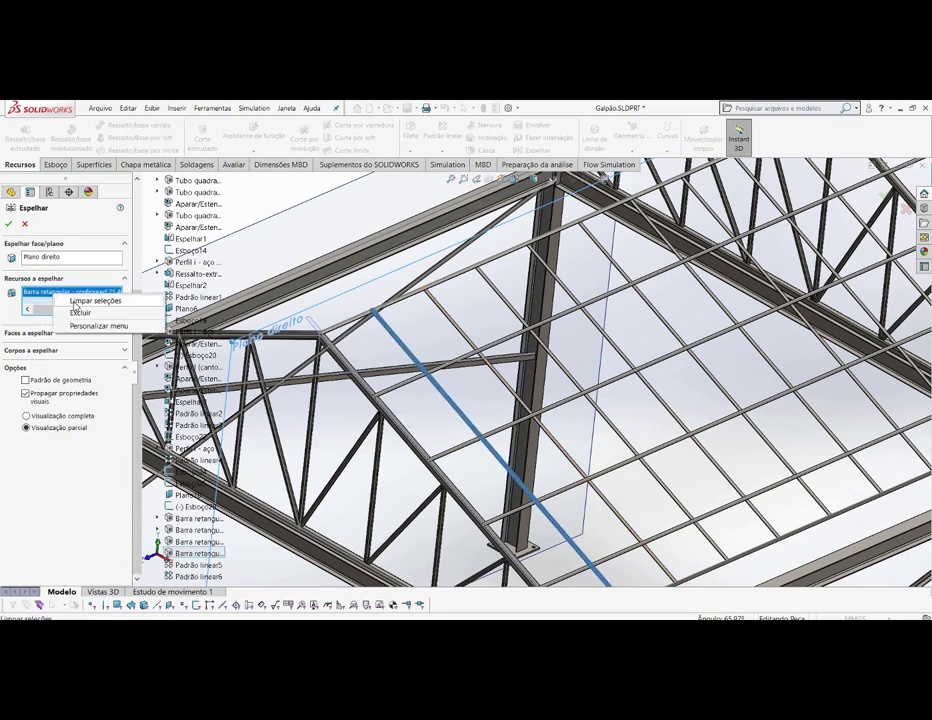
{"action": "left_click", "coordinate": [75, 301]}
{"action": "scroll", "coordinate": [437, 370], "scroll_direction": "up", "scroll_amount": 3}
{"action": "scroll", "coordinate": [437, 370], "scroll_direction": "up", "scroll_amount": 3}
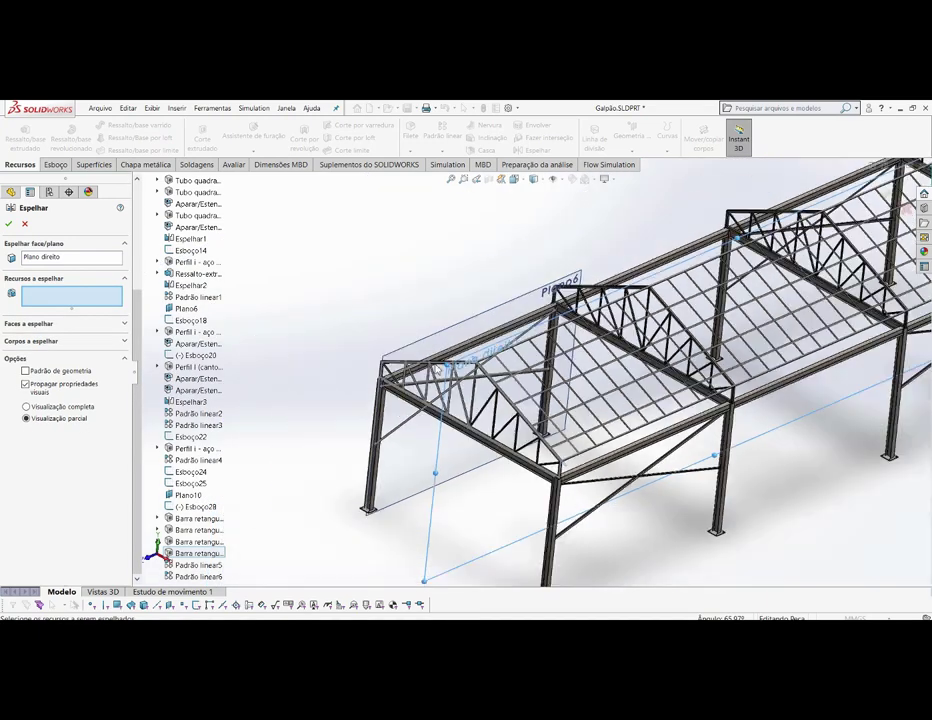
- Activate Bodies to Mirror and add the first purlin, diagonal bar and lower bar
{"action": "left_click", "coordinate": [90, 341]}
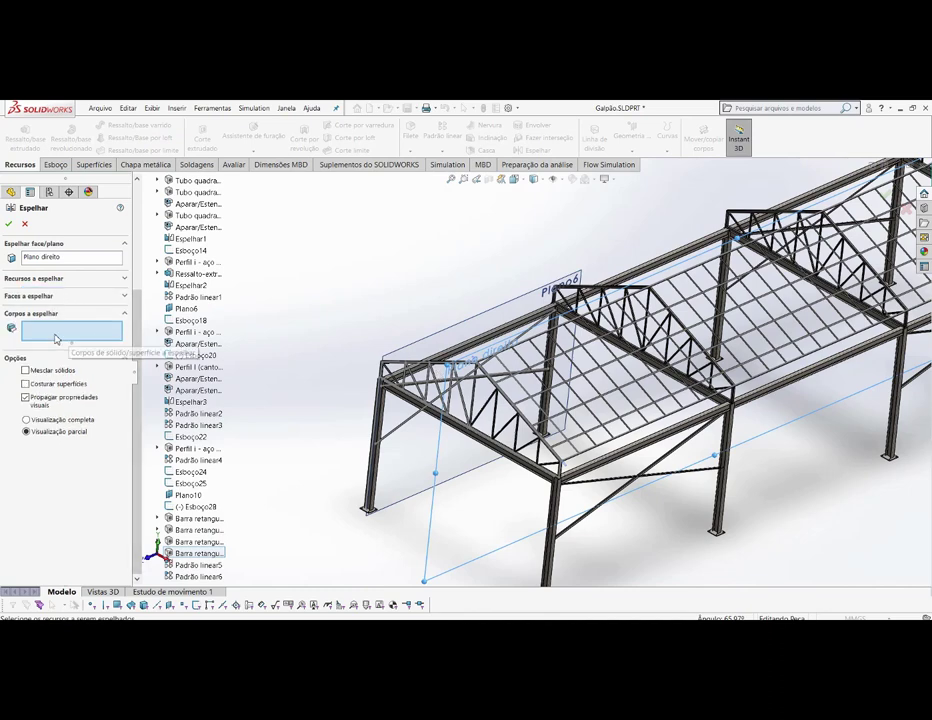
{"action": "scroll", "coordinate": [536, 383], "scroll_direction": "down", "scroll_amount": 5}
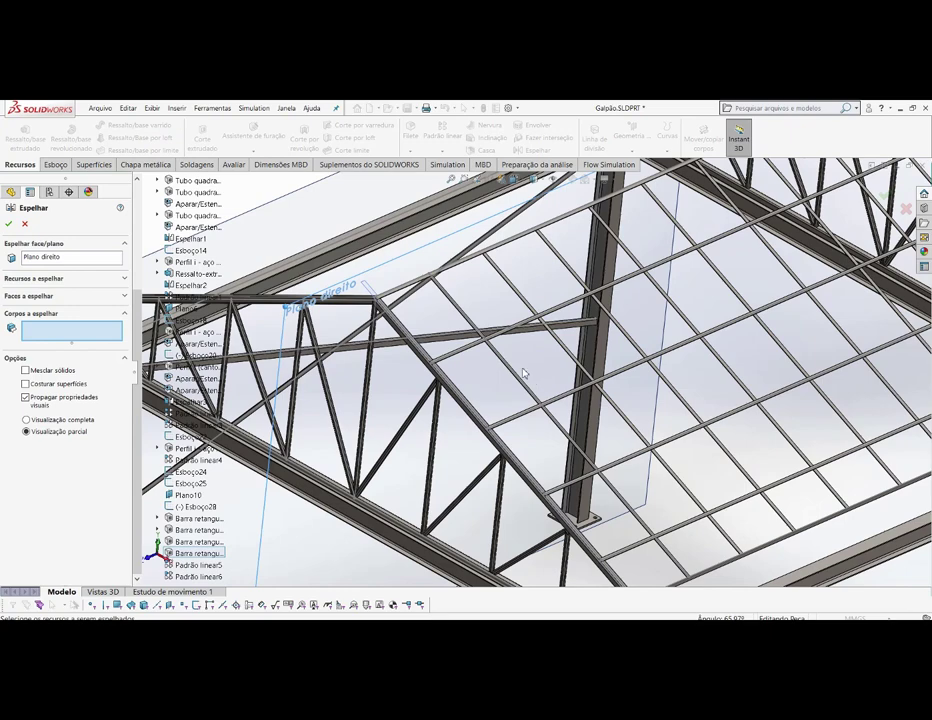
{"action": "scroll", "coordinate": [480, 355], "scroll_direction": "down", "scroll_amount": 3}
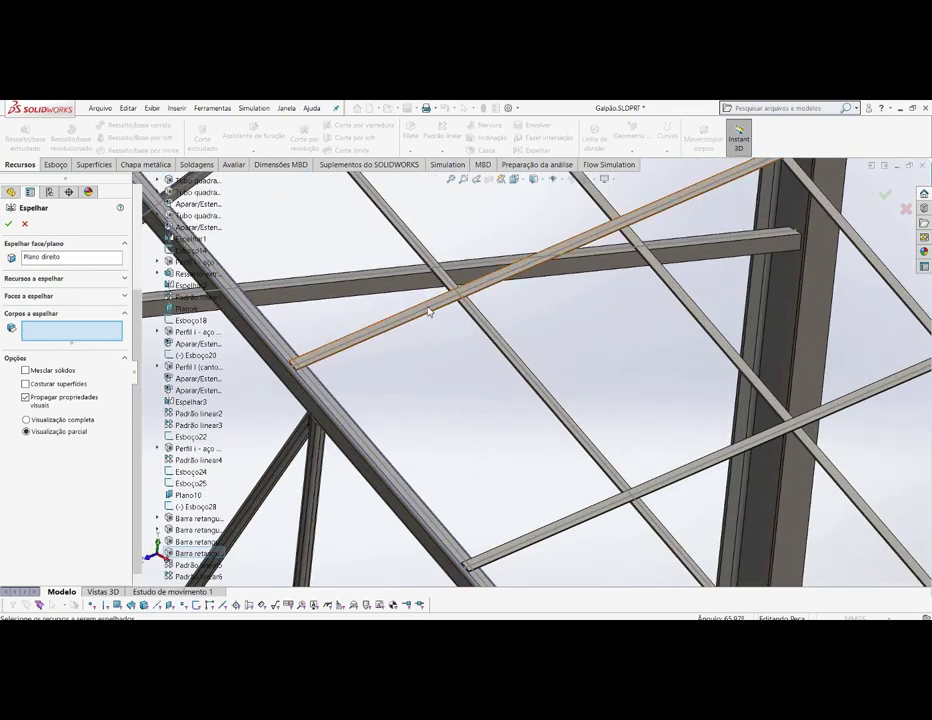
{"action": "left_click", "coordinate": [431, 307]}
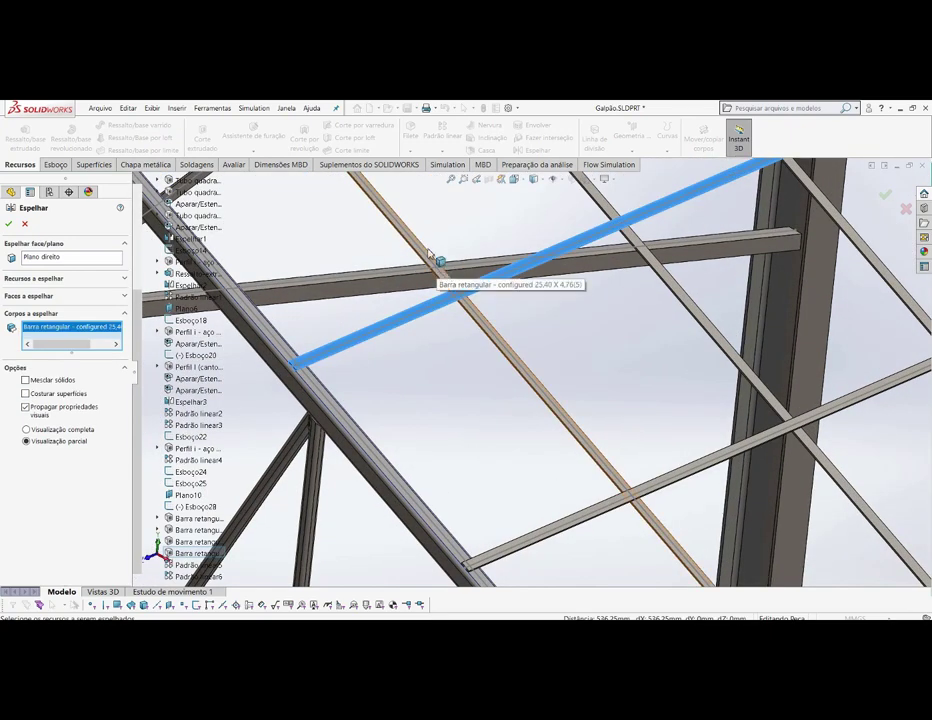
{"action": "left_click", "coordinate": [424, 254]}
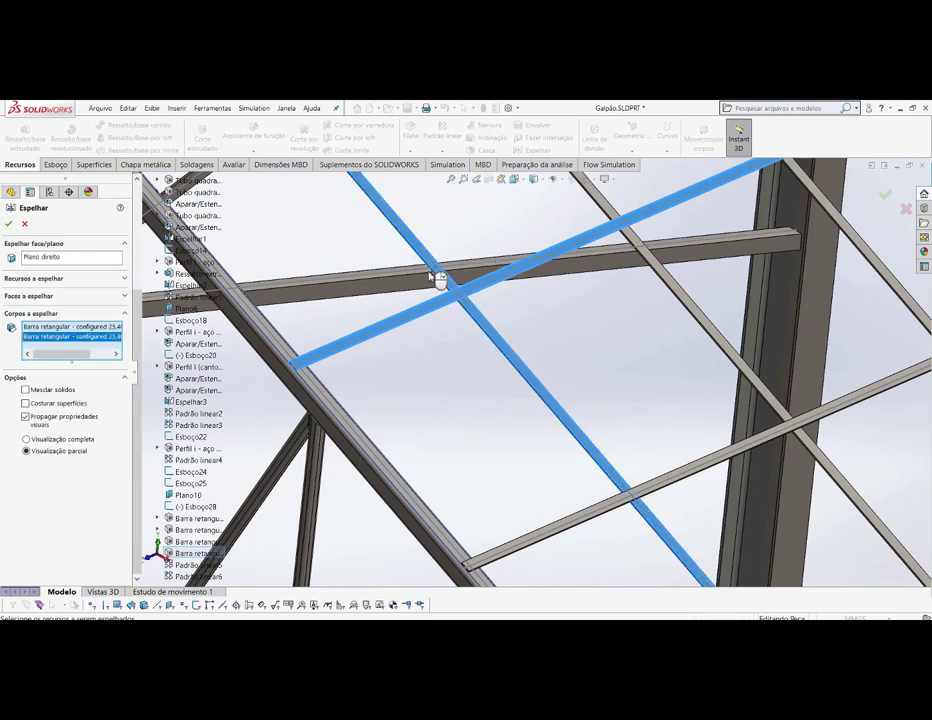
{"action": "left_click", "coordinate": [553, 540]}
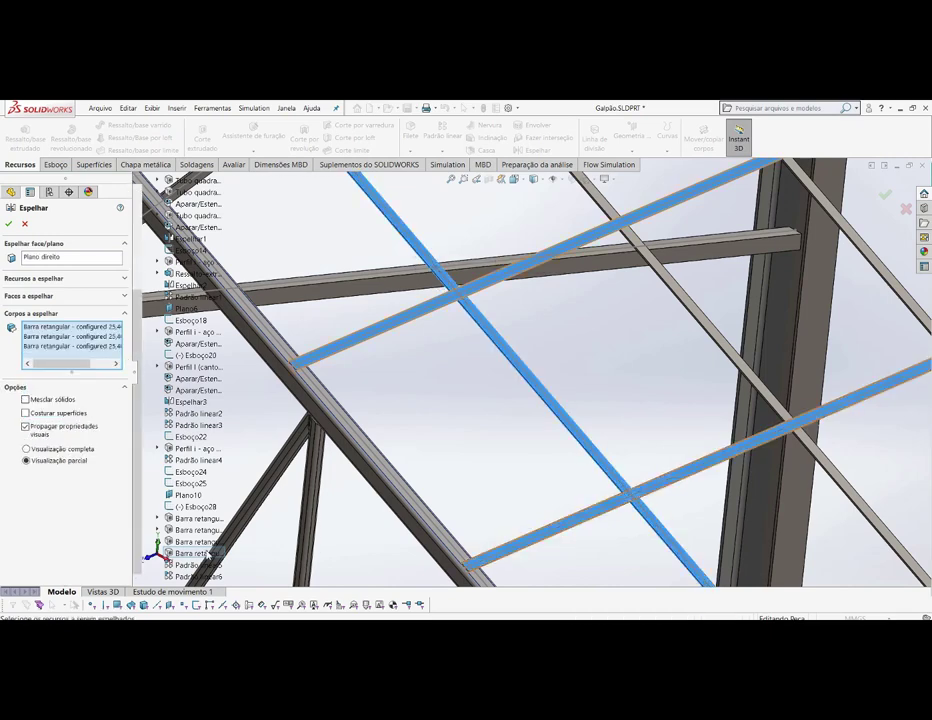
- Add the Barra retangular bodies to the mirror list and zoom to review the selection
{"action": "scroll", "coordinate": [420, 500], "scroll_direction": "up", "scroll_amount": 5}
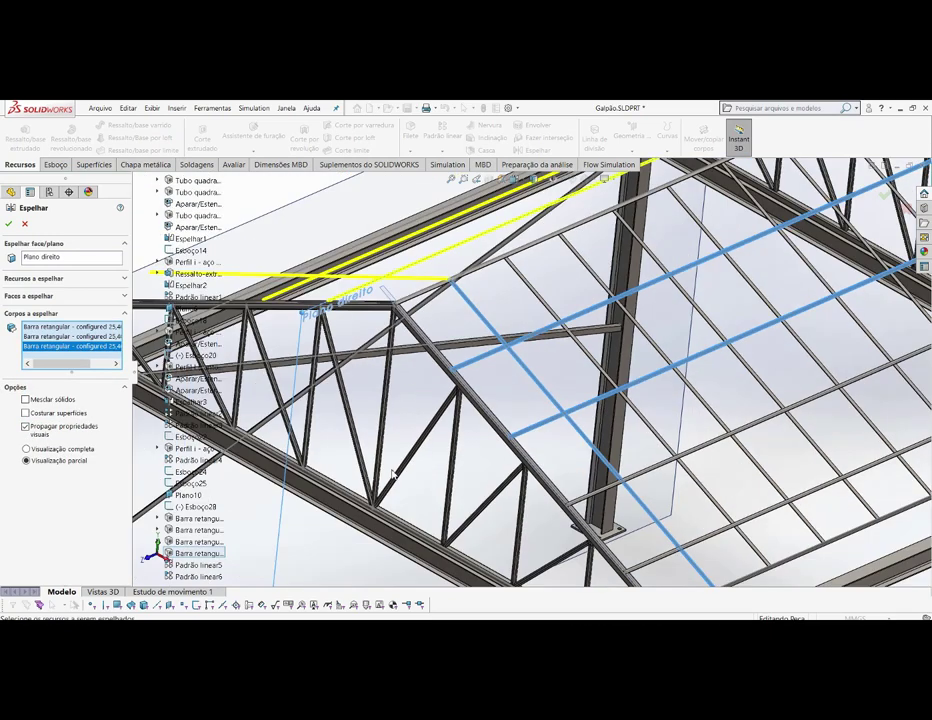
{"action": "left_click", "coordinate": [195, 527]}
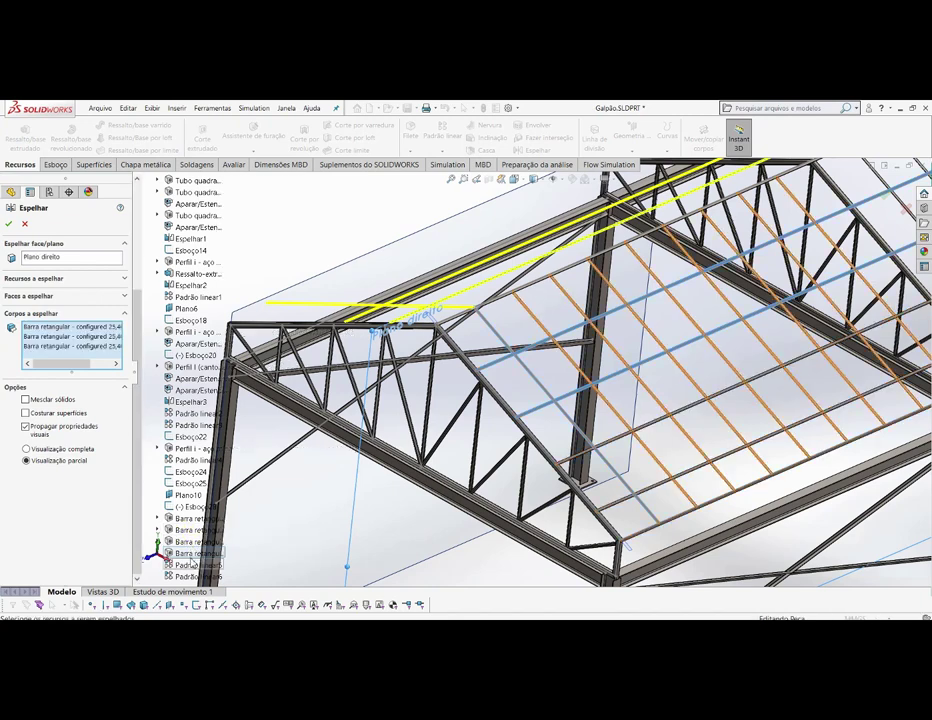
{"action": "scroll", "coordinate": [645, 468], "scroll_direction": "up", "scroll_amount": 3}
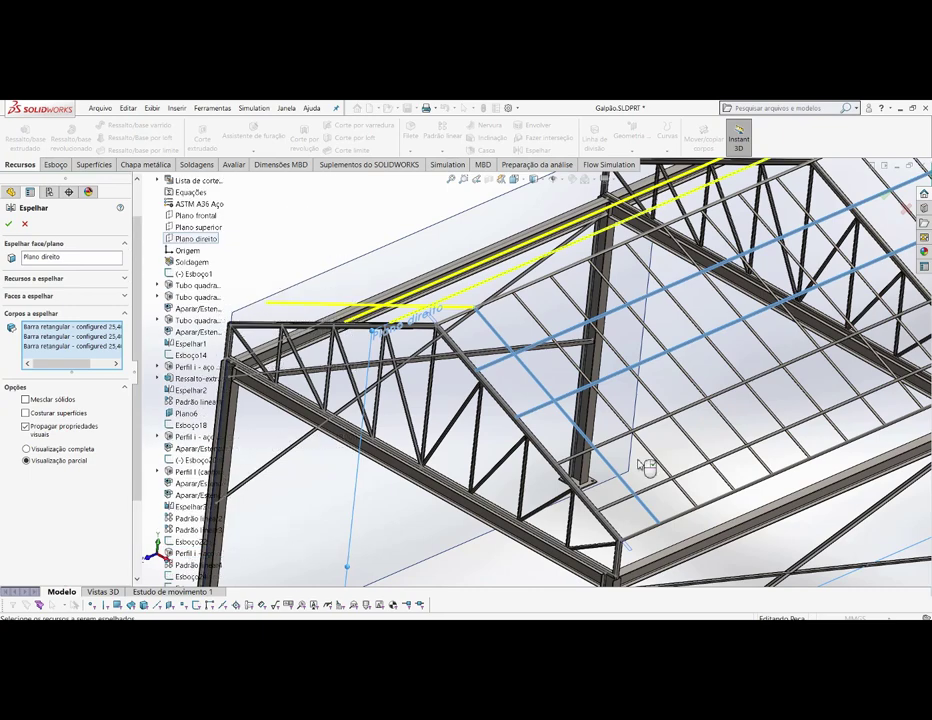
{"action": "scroll", "coordinate": [640, 462], "scroll_direction": "up", "scroll_amount": 3}
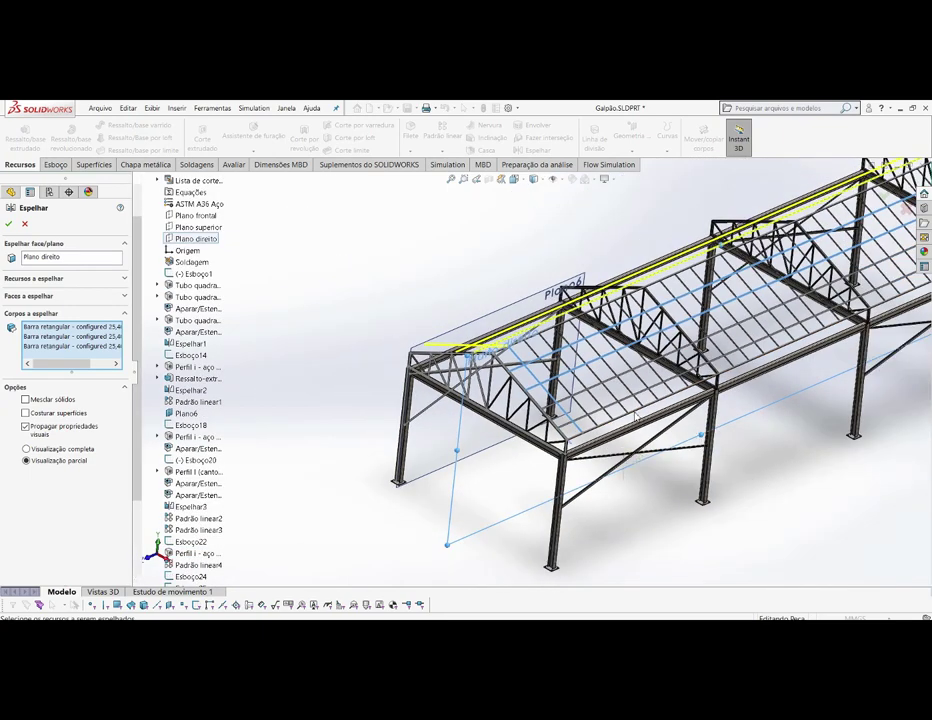
{"action": "scroll", "coordinate": [515, 324], "scroll_direction": "down", "scroll_amount": 3}
{"action": "scroll", "coordinate": [465, 383], "scroll_direction": "down", "scroll_amount": 3}
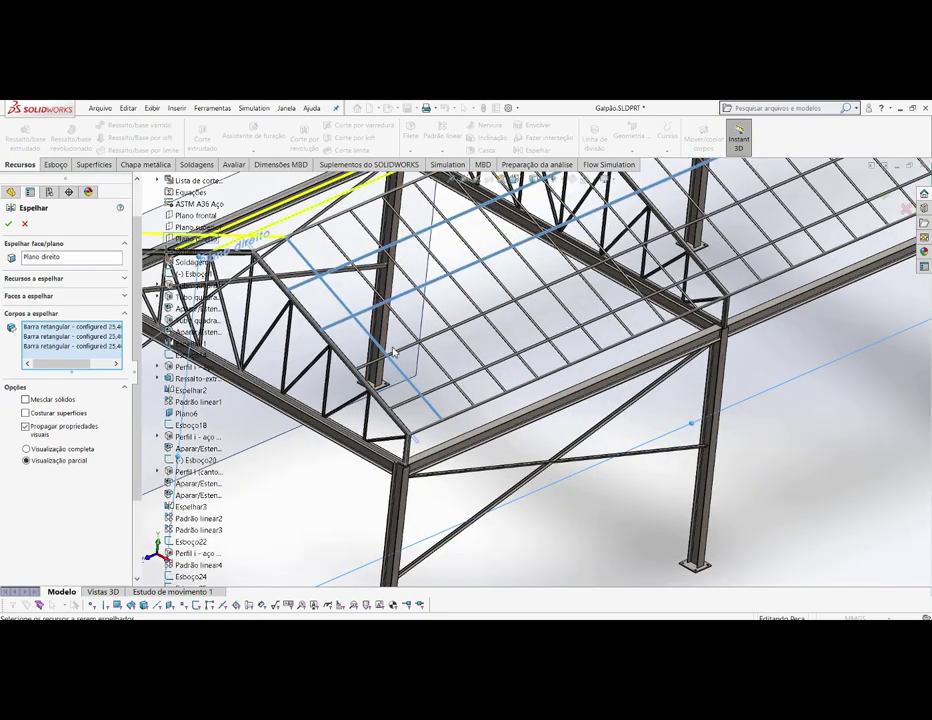
{"action": "scroll", "coordinate": [410, 368], "scroll_direction": "down", "scroll_amount": 2}
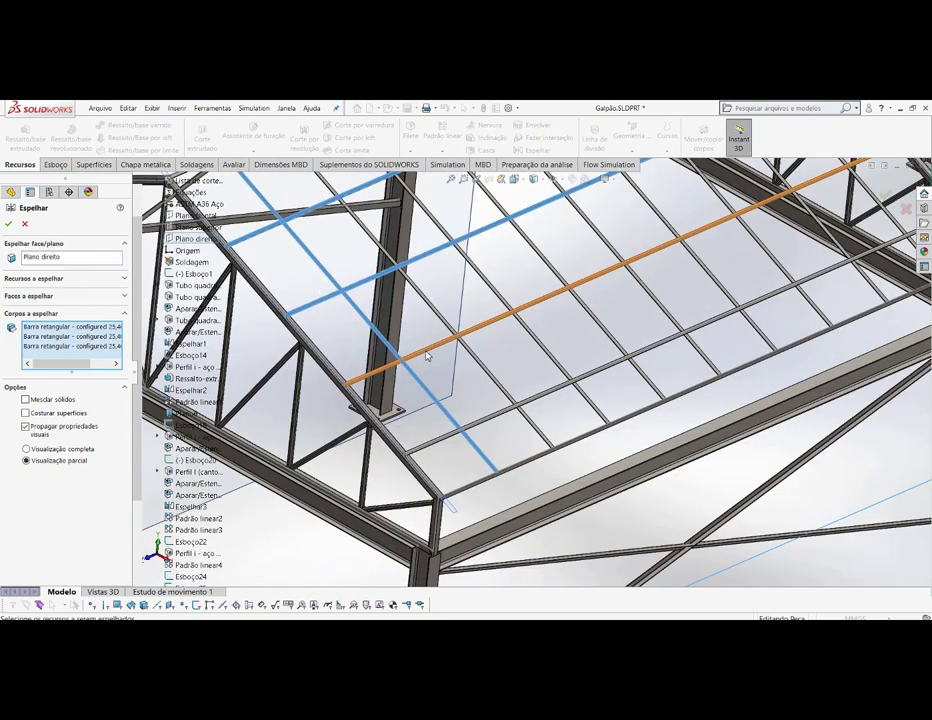
{"action": "scroll", "coordinate": [455, 363], "scroll_direction": "down", "scroll_amount": 2}
{"action": "scroll", "coordinate": [459, 364], "scroll_direction": "down", "scroll_amount": 2}
{"action": "scroll", "coordinate": [449, 354], "scroll_direction": "down", "scroll_amount": 2}
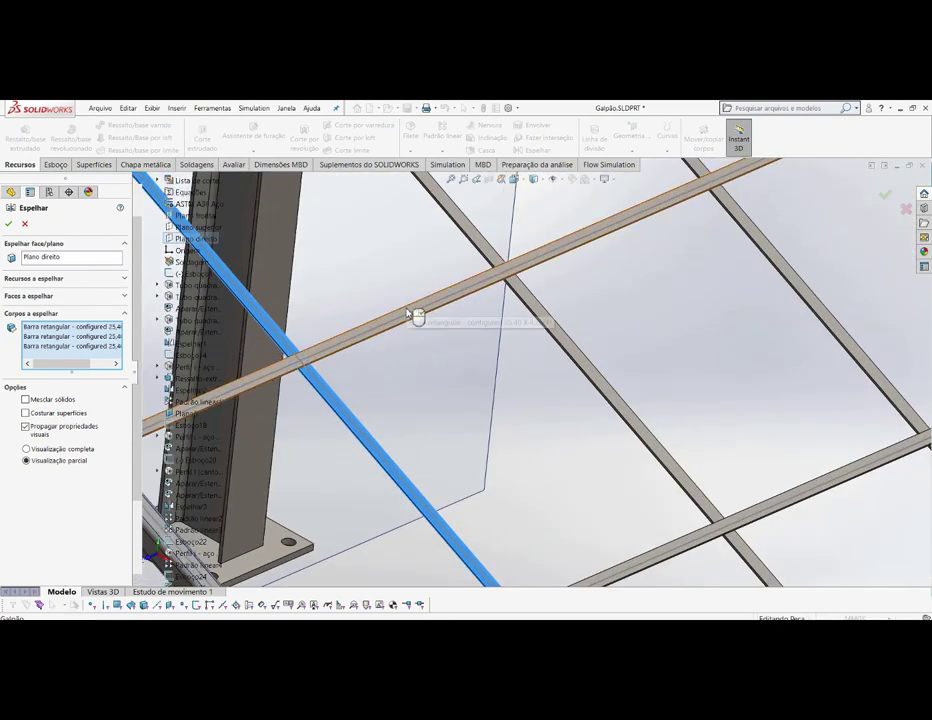
- Add the next four patterned roof purlins and three patterned rafters to Corpos a espelhar
{"action": "left_click", "coordinate": [493, 279]}
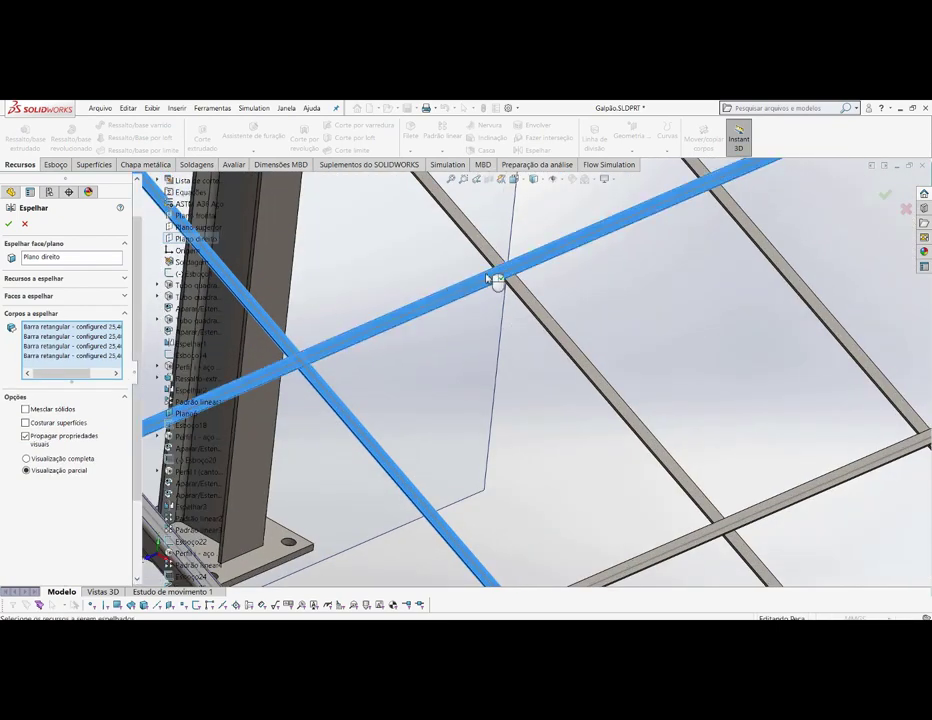
{"action": "left_click", "coordinate": [539, 308]}
{"action": "left_click", "coordinate": [752, 518]}
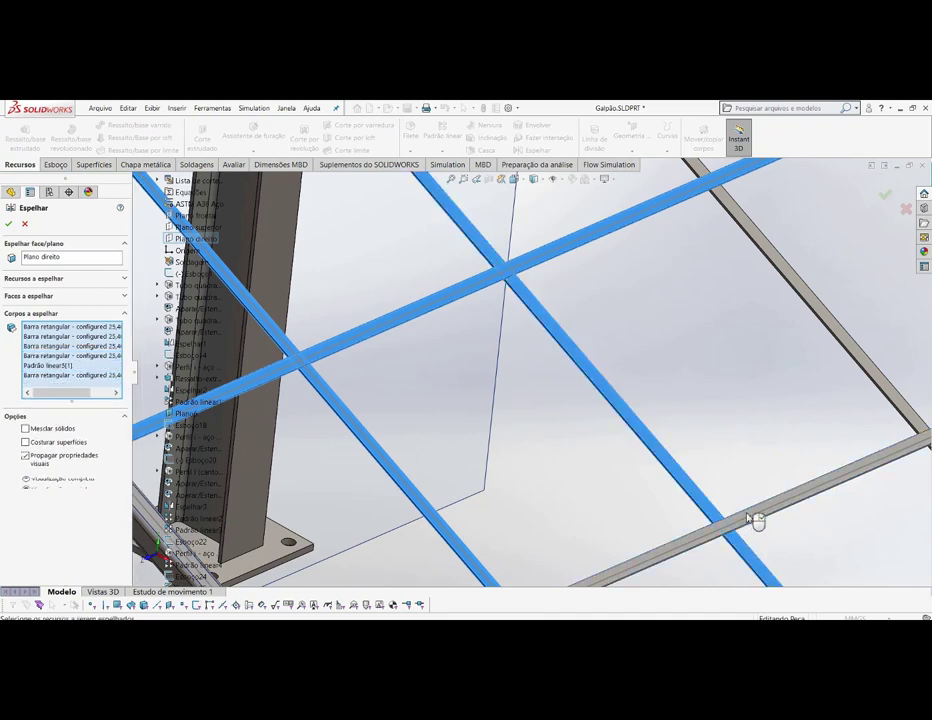
{"action": "left_click", "coordinate": [860, 353]}
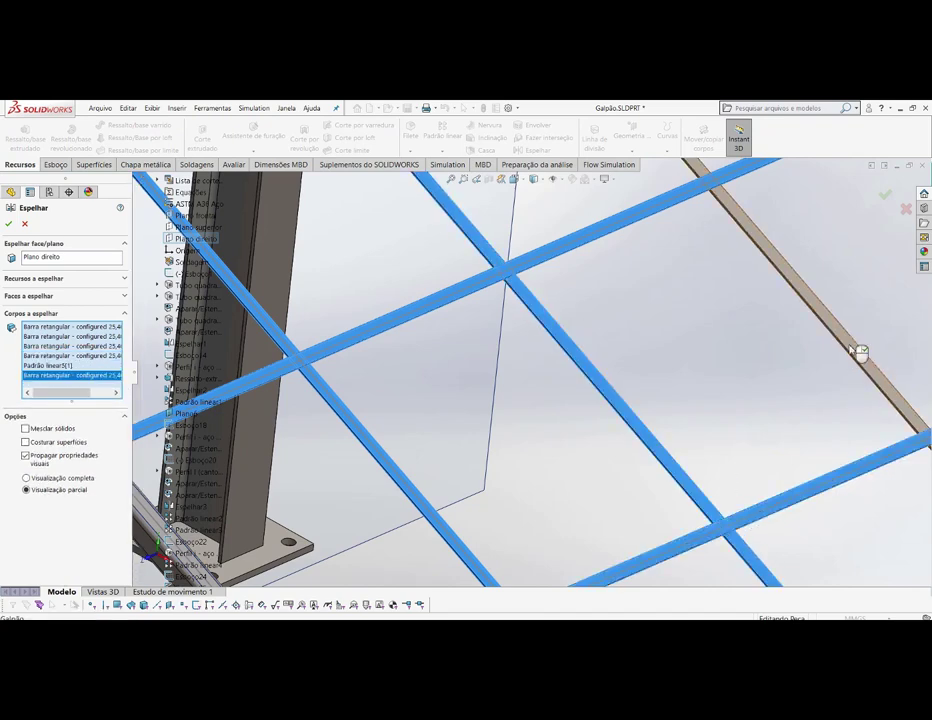
{"action": "scroll", "coordinate": [731, 351], "scroll_direction": "up", "scroll_amount": 5}
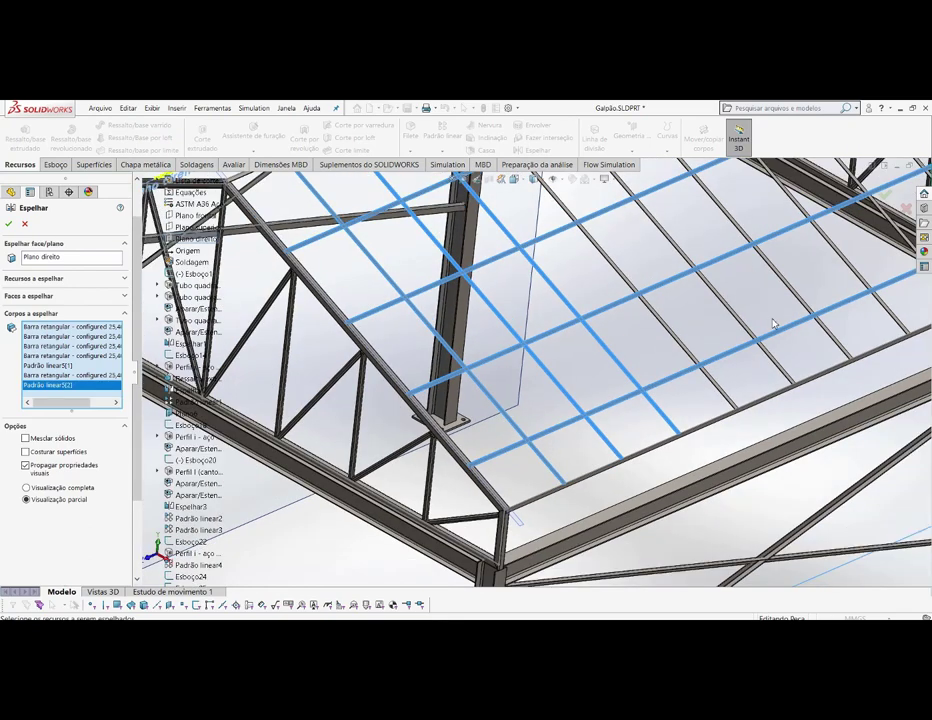
{"action": "scroll", "coordinate": [678, 372], "scroll_direction": "down", "scroll_amount": 5}
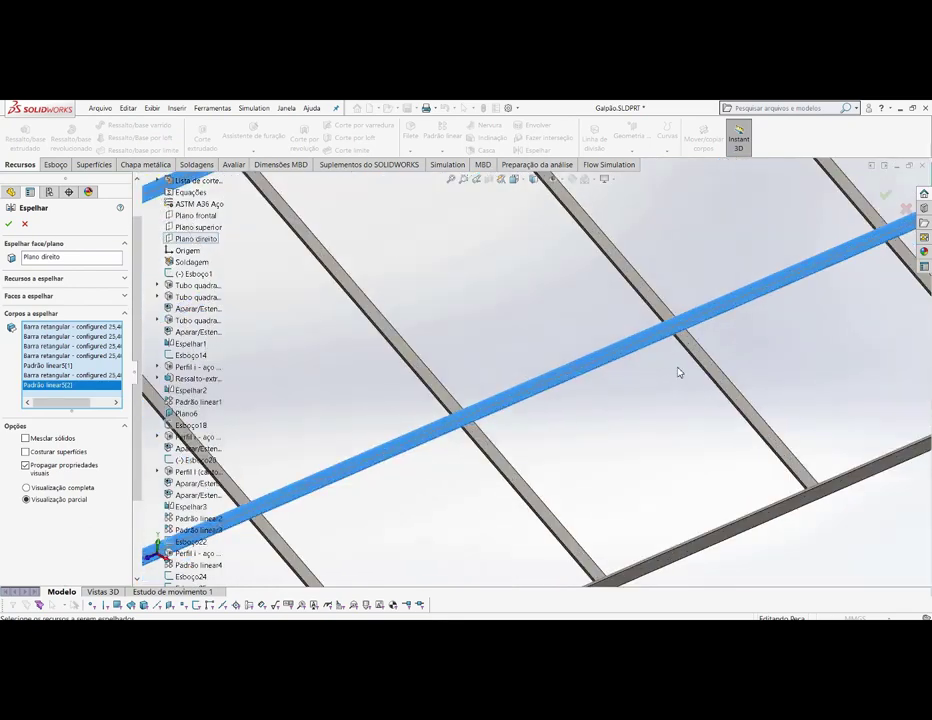
{"action": "left_click", "coordinate": [651, 322]}
{"action": "left_click", "coordinate": [318, 478]}
{"action": "left_click", "coordinate": [285, 545]}
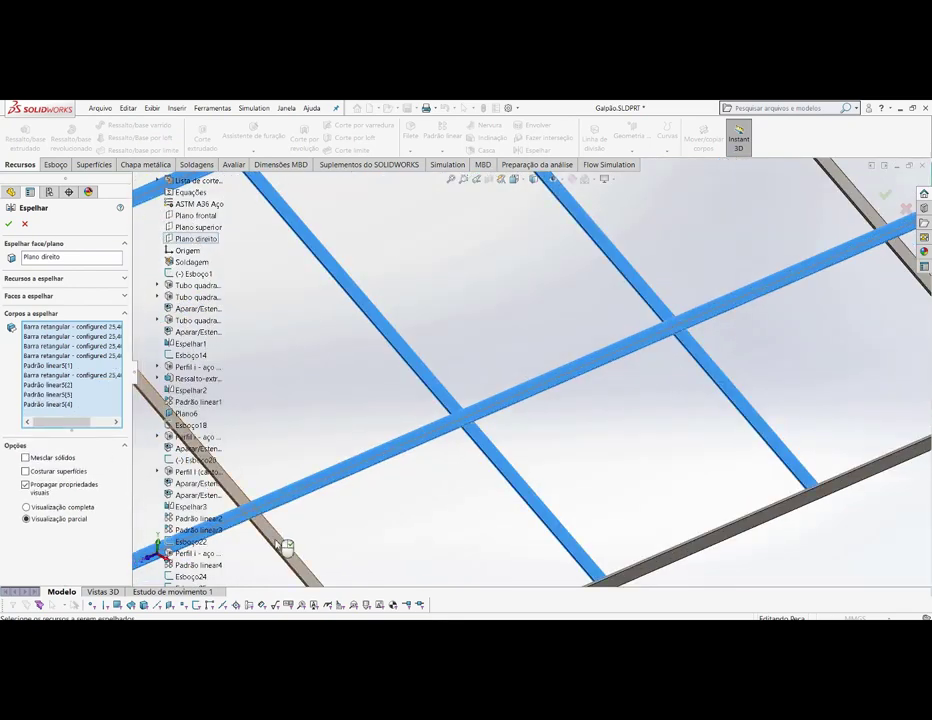
- Add two more patterned roof bars and a diagonal roof brace to the mirror set
{"action": "scroll", "coordinate": [493, 414], "scroll_direction": "up", "scroll_amount": 3}
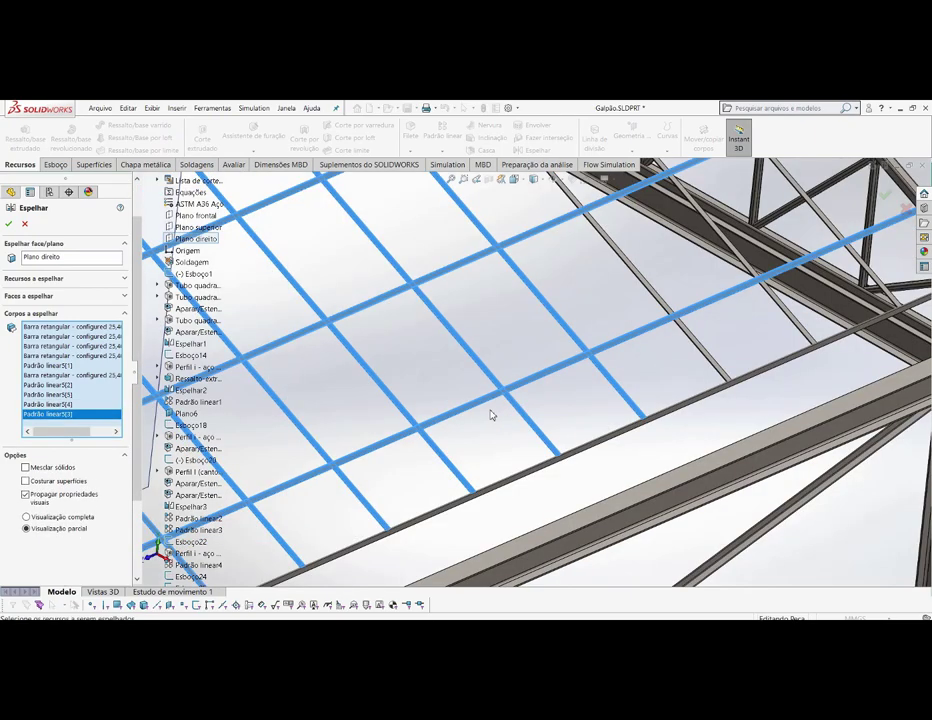
{"action": "scroll", "coordinate": [576, 327], "scroll_direction": "up", "scroll_amount": 3}
{"action": "scroll", "coordinate": [590, 350], "scroll_direction": "down", "scroll_amount": 2}
{"action": "scroll", "coordinate": [614, 383], "scroll_direction": "down", "scroll_amount": 2}
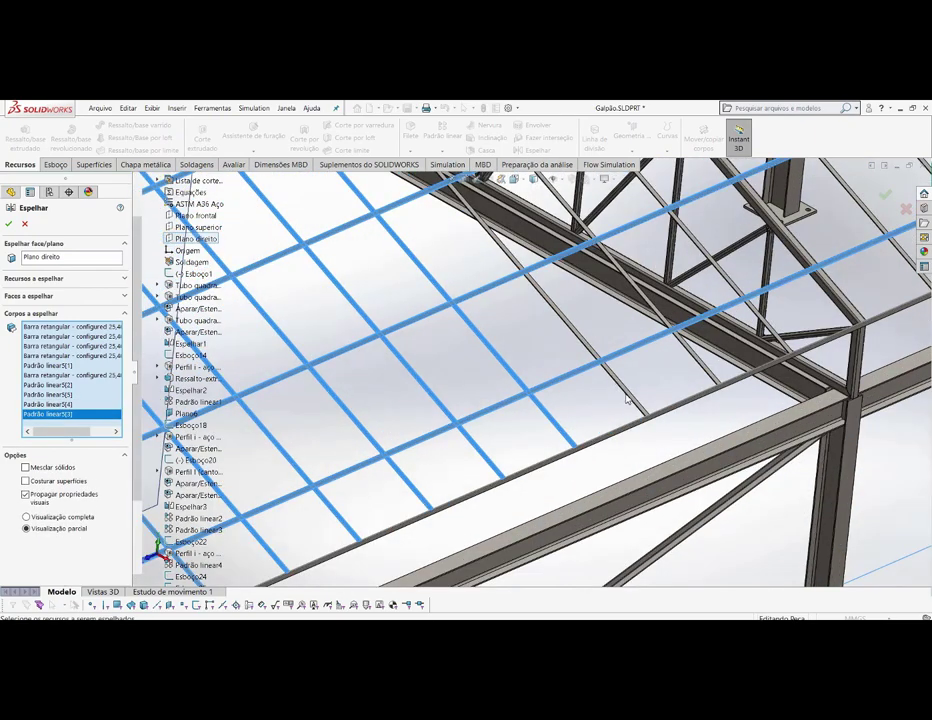
{"action": "scroll", "coordinate": [600, 400], "scroll_direction": "down", "scroll_amount": 3}
{"action": "left_click", "coordinate": [555, 390]}
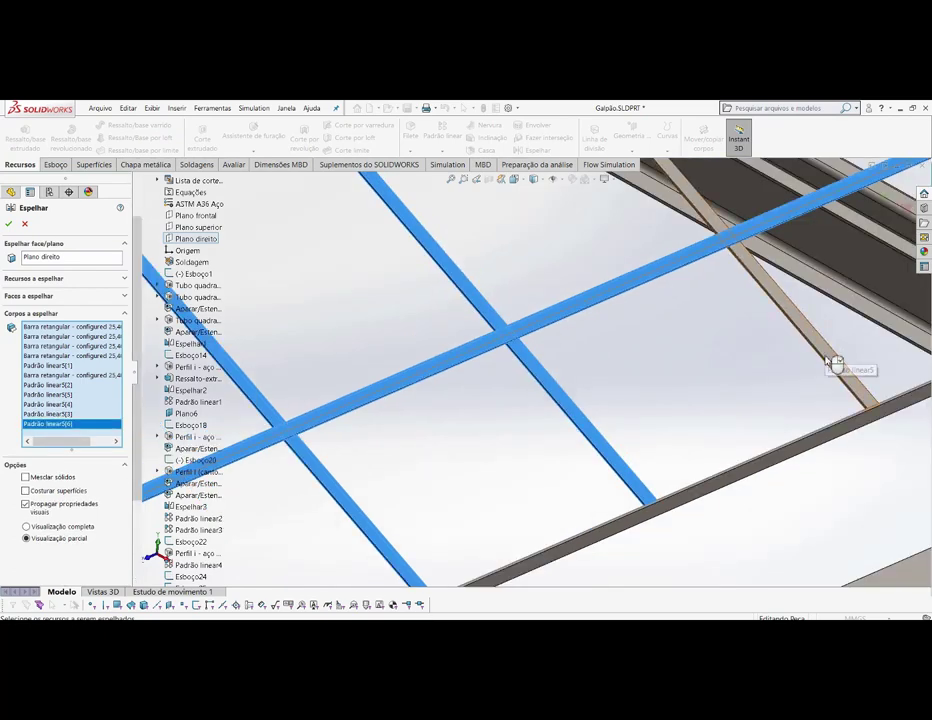
{"action": "left_click", "coordinate": [830, 363]}
{"action": "middle_click_drag", "start_coordinate": [651, 389], "coordinate": [707, 279]}
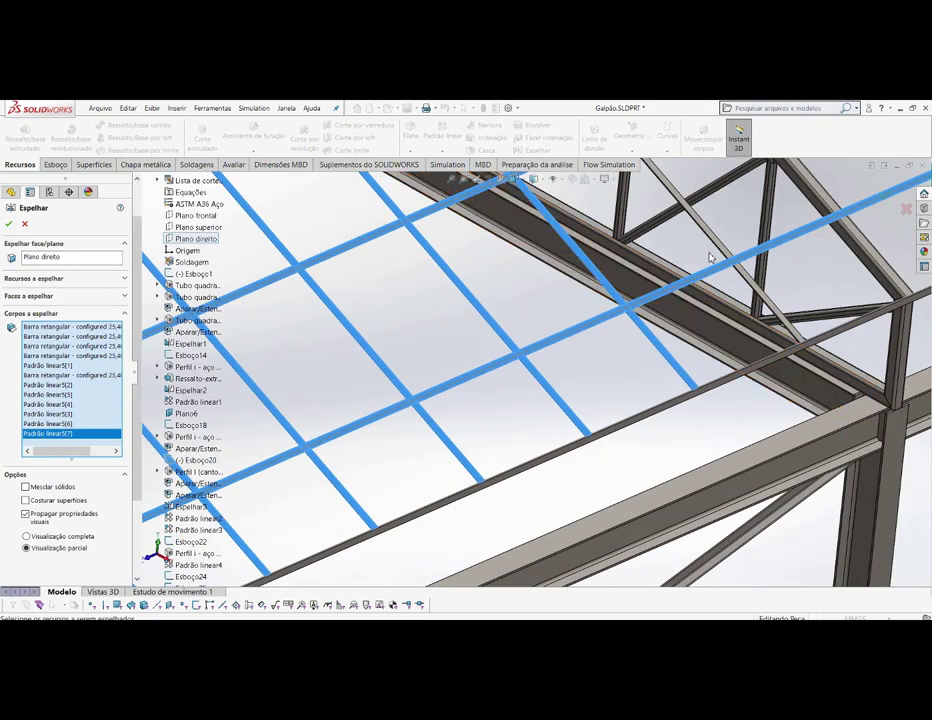
{"action": "scroll", "coordinate": [712, 258], "scroll_direction": "down", "scroll_amount": 2}
{"action": "left_click", "coordinate": [714, 258]}
- Add two more diagonal roof braces to the bodies to mirror
{"action": "scroll", "coordinate": [672, 310], "scroll_direction": "up", "scroll_amount": 2}
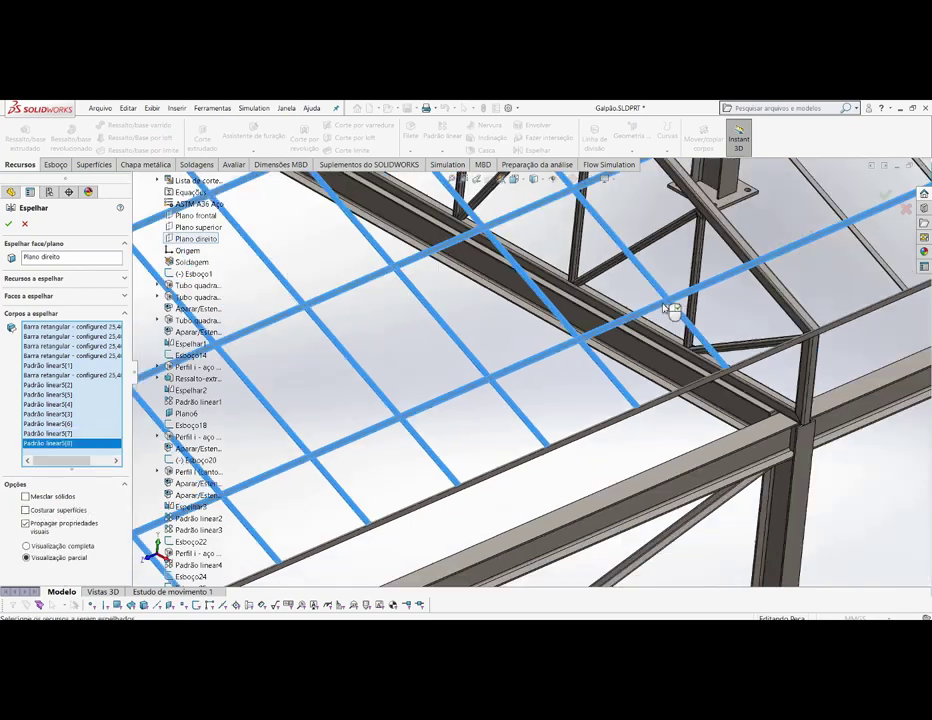
{"action": "scroll", "coordinate": [670, 311], "scroll_direction": "up", "scroll_amount": 2}
{"action": "scroll", "coordinate": [700, 247], "scroll_direction": "up", "scroll_amount": 2}
{"action": "scroll", "coordinate": [697, 275], "scroll_direction": "down", "scroll_amount": 2}
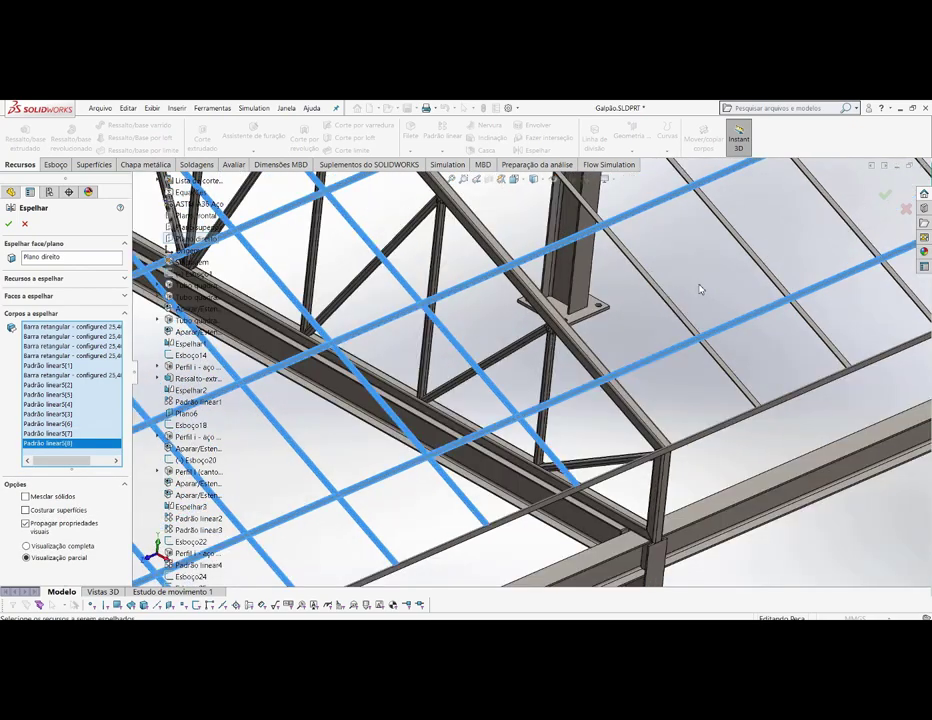
{"action": "scroll", "coordinate": [665, 311], "scroll_direction": "down", "scroll_amount": 3}
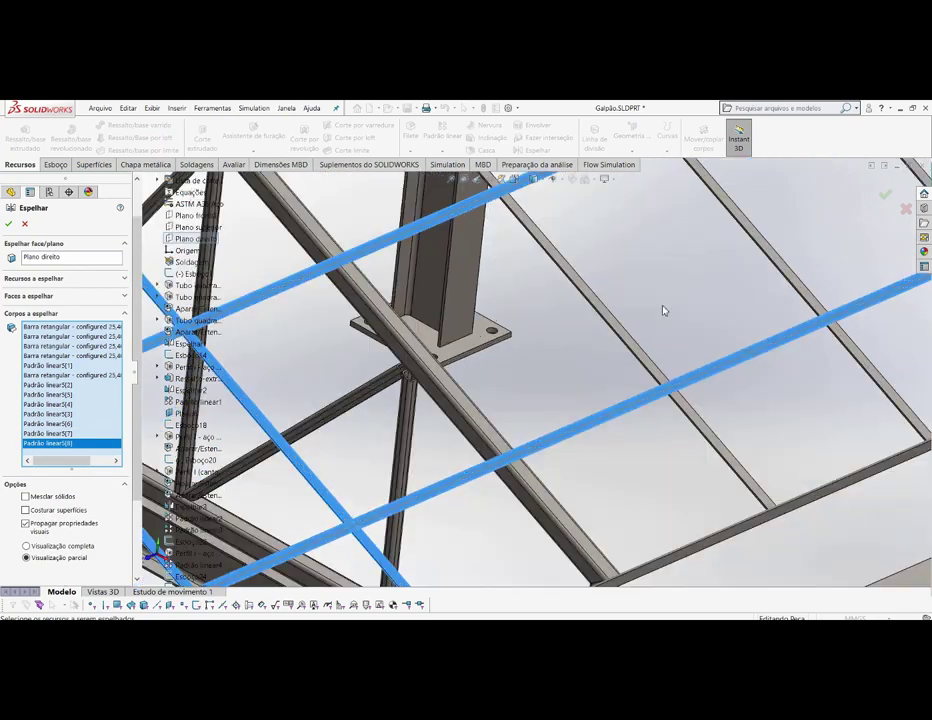
{"action": "left_click", "coordinate": [610, 323]}
{"action": "left_click", "coordinate": [770, 252]}
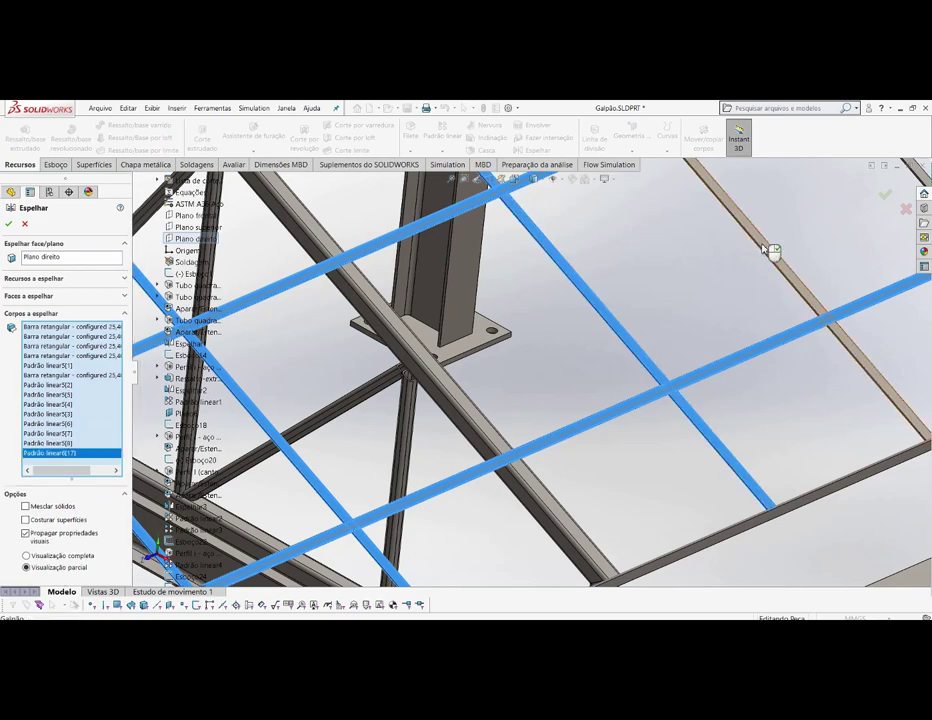
- Add the middle and right roof braces to the mirror set
{"action": "scroll", "coordinate": [590, 314], "scroll_direction": "up", "scroll_amount": 3}
{"action": "scroll", "coordinate": [578, 320], "scroll_direction": "up", "scroll_amount": 2}
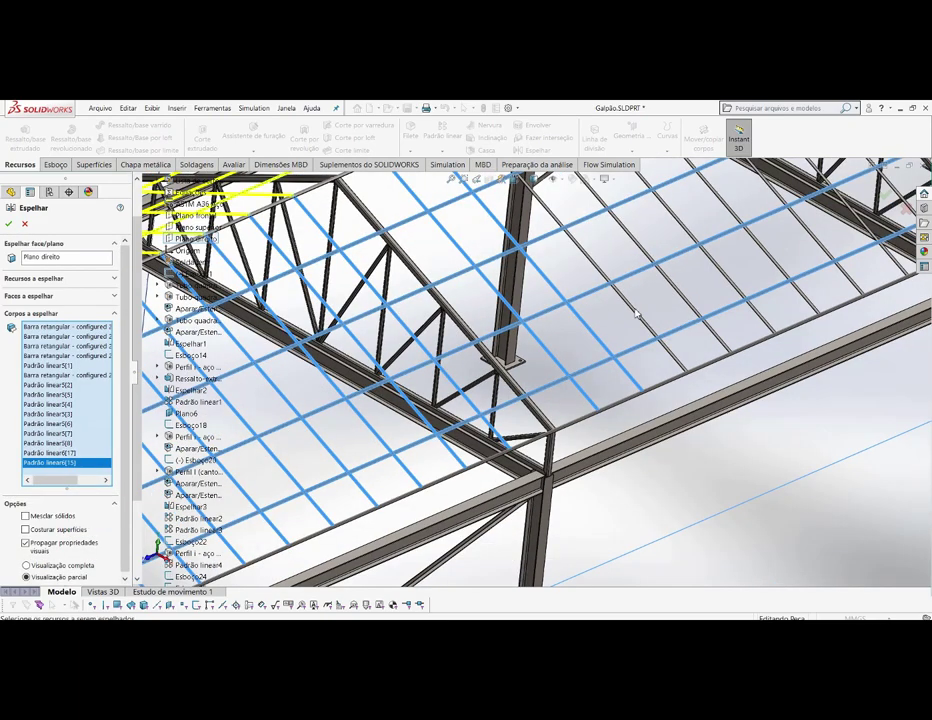
{"action": "scroll", "coordinate": [636, 315], "scroll_direction": "down", "scroll_amount": 4}
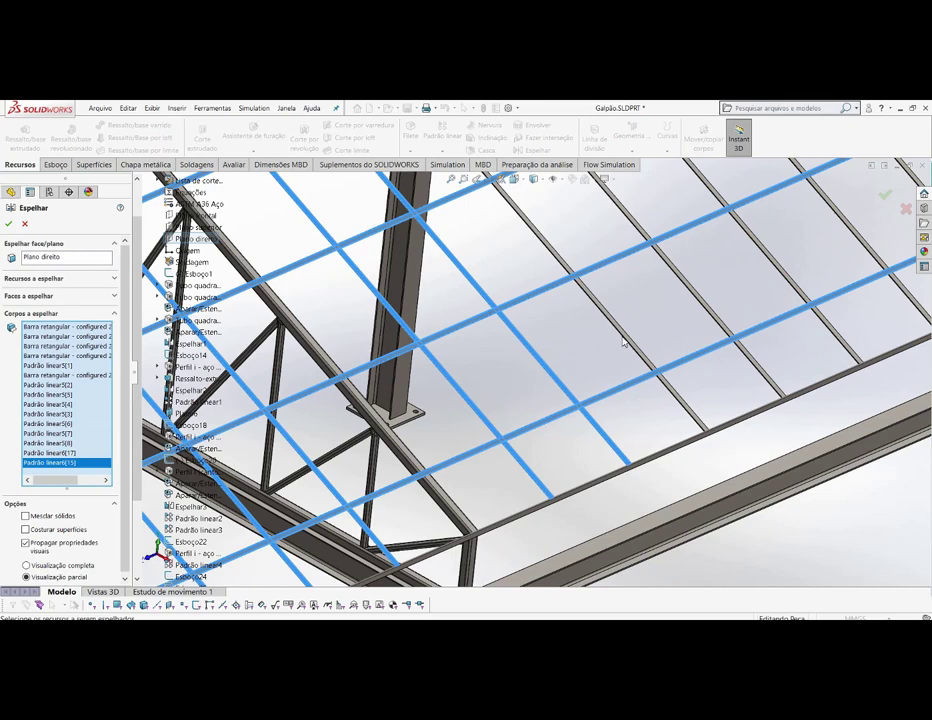
{"action": "scroll", "coordinate": [622, 342], "scroll_direction": "down", "scroll_amount": 3}
{"action": "left_click", "coordinate": [560, 376]}
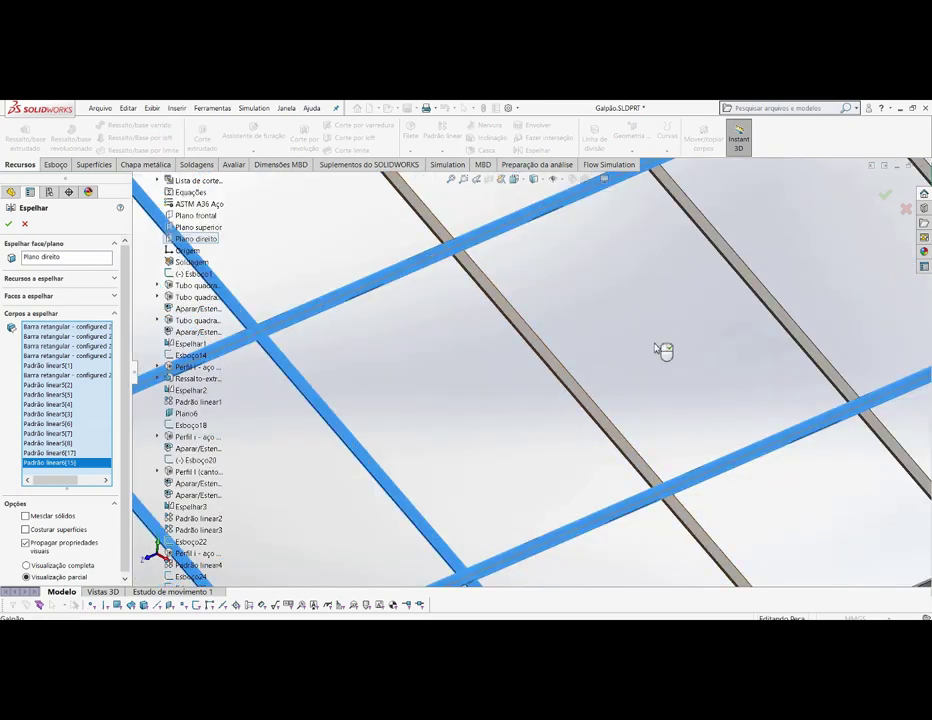
{"action": "left_click", "coordinate": [770, 303]}
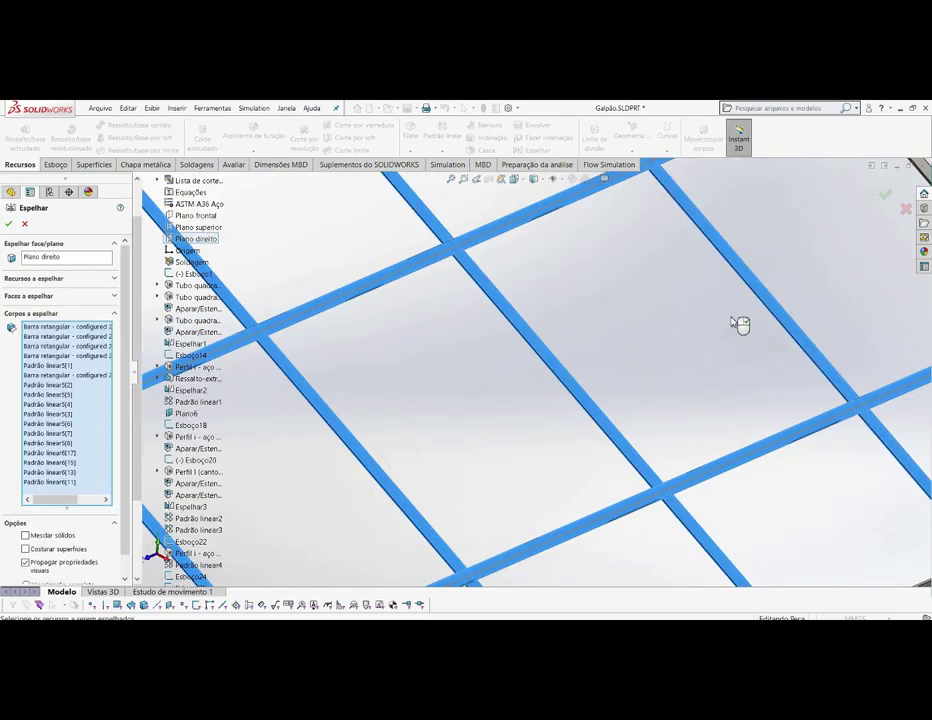
- Add the long roof beam and the remaining patterned roof members to the mirror set
{"action": "scroll", "coordinate": [738, 322], "scroll_direction": "up", "scroll_amount": 3}
{"action": "scroll", "coordinate": [740, 322], "scroll_direction": "up", "scroll_amount": 2}
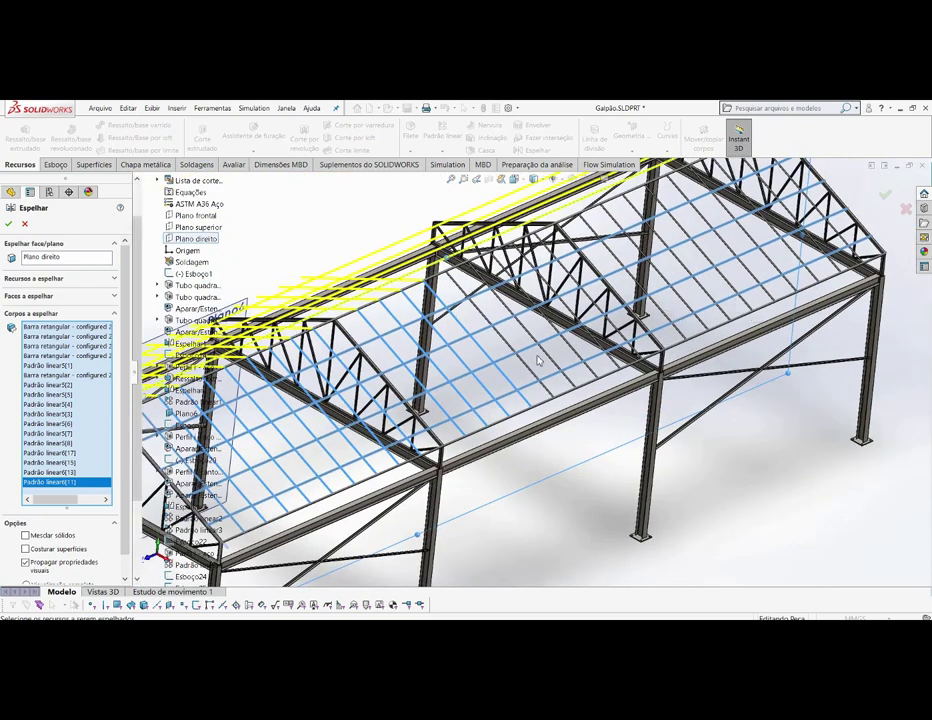
{"action": "scroll", "coordinate": [500, 400], "scroll_direction": "down", "scroll_amount": 3}
{"action": "scroll", "coordinate": [478, 422], "scroll_direction": "down", "scroll_amount": 2}
{"action": "scroll", "coordinate": [461, 485], "scroll_direction": "down", "scroll_amount": 2}
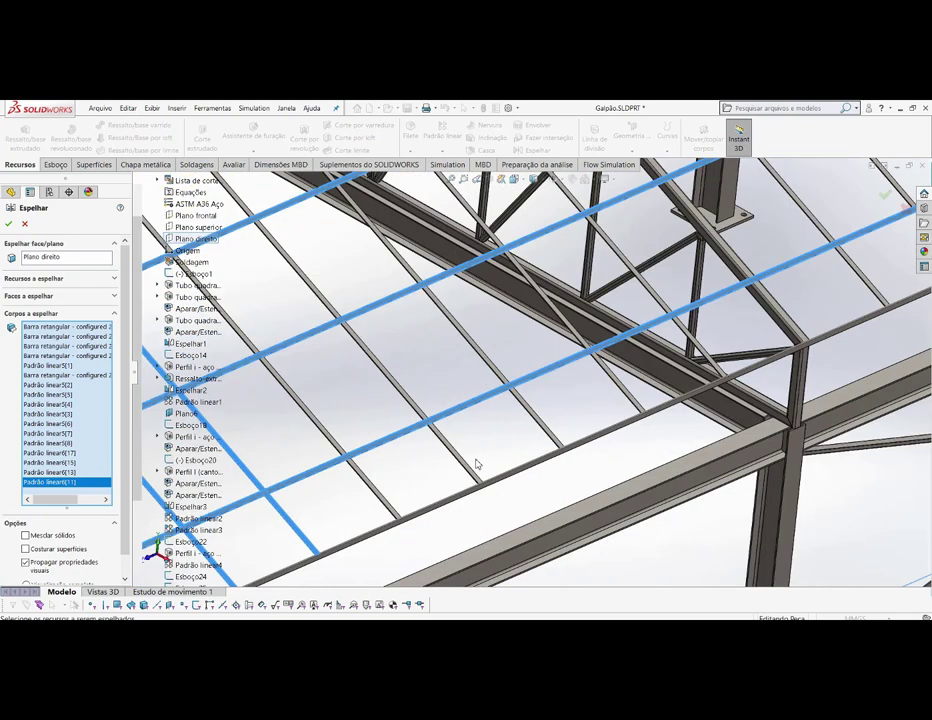
{"action": "scroll", "coordinate": [476, 466], "scroll_direction": "down", "scroll_amount": 2}
{"action": "scroll", "coordinate": [476, 466], "scroll_direction": "down", "scroll_amount": 2}
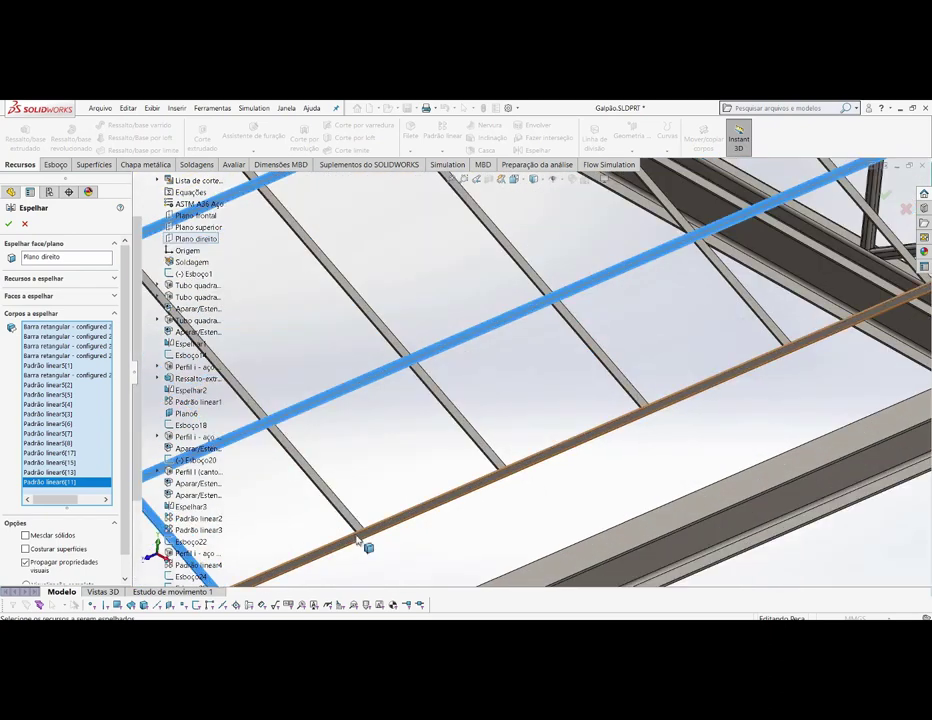
{"action": "left_click", "coordinate": [362, 532]}
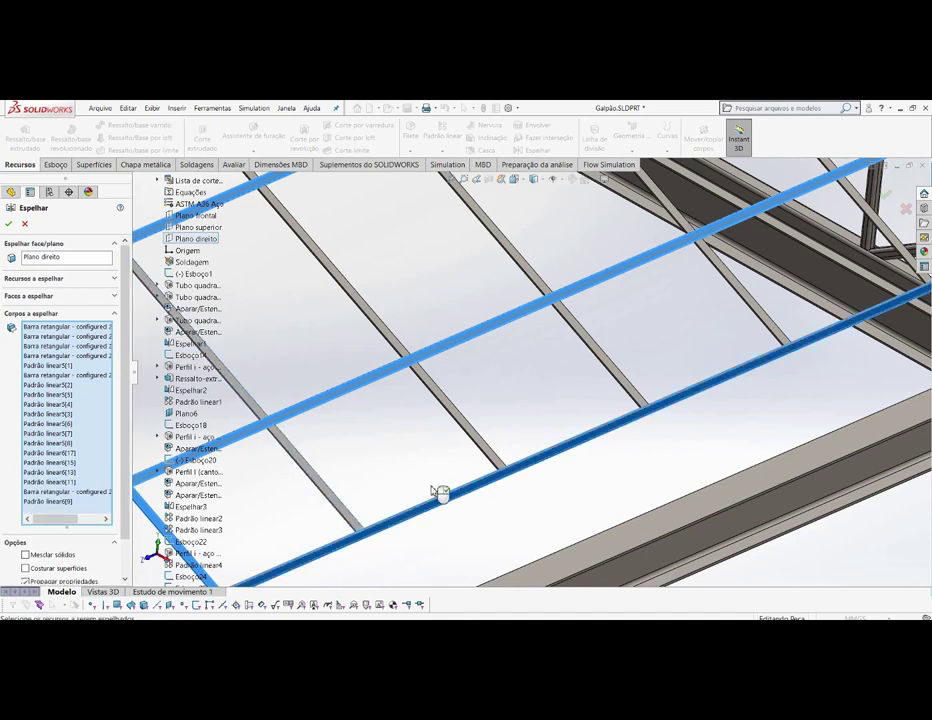
{"action": "left_click", "coordinate": [493, 452]}
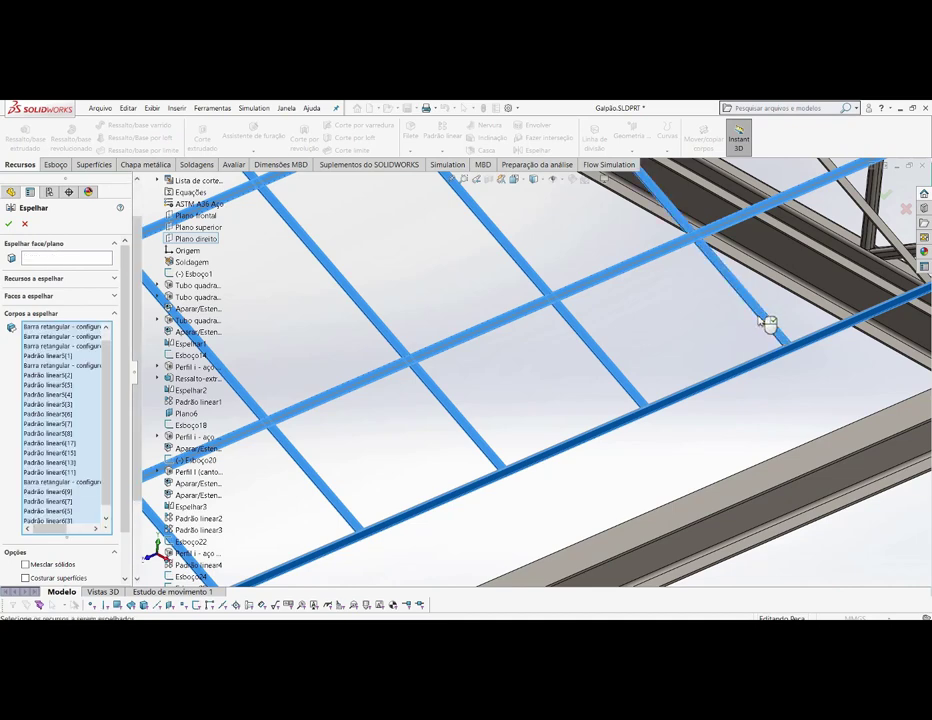
{"action": "scroll", "coordinate": [766, 322], "scroll_direction": "up", "scroll_amount": 3}
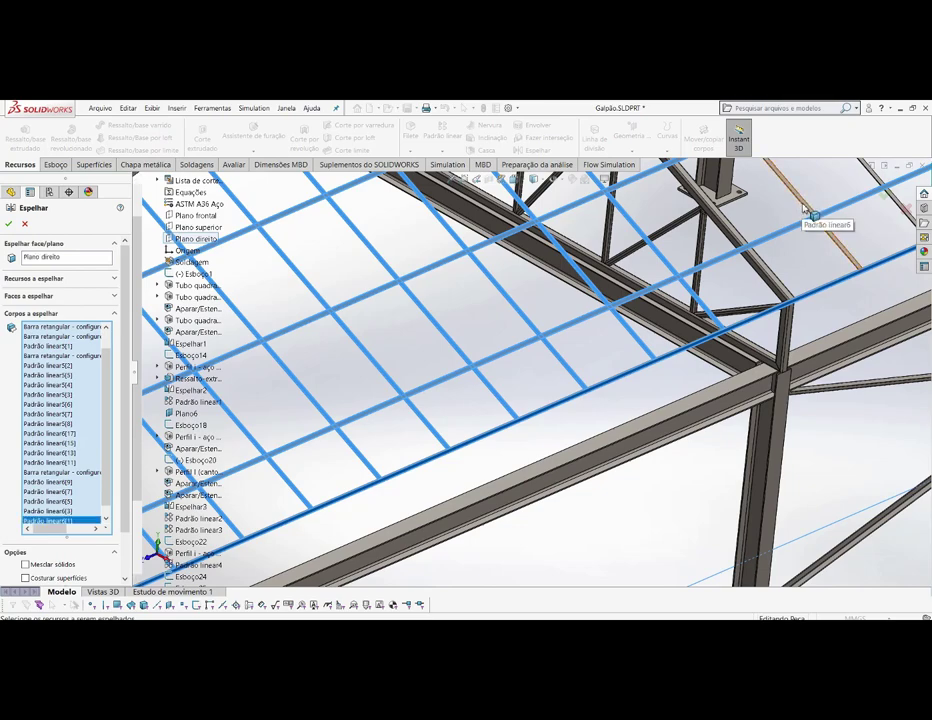
{"action": "left_click", "coordinate": [808, 213]}
{"action": "left_click", "coordinate": [196, 239]}
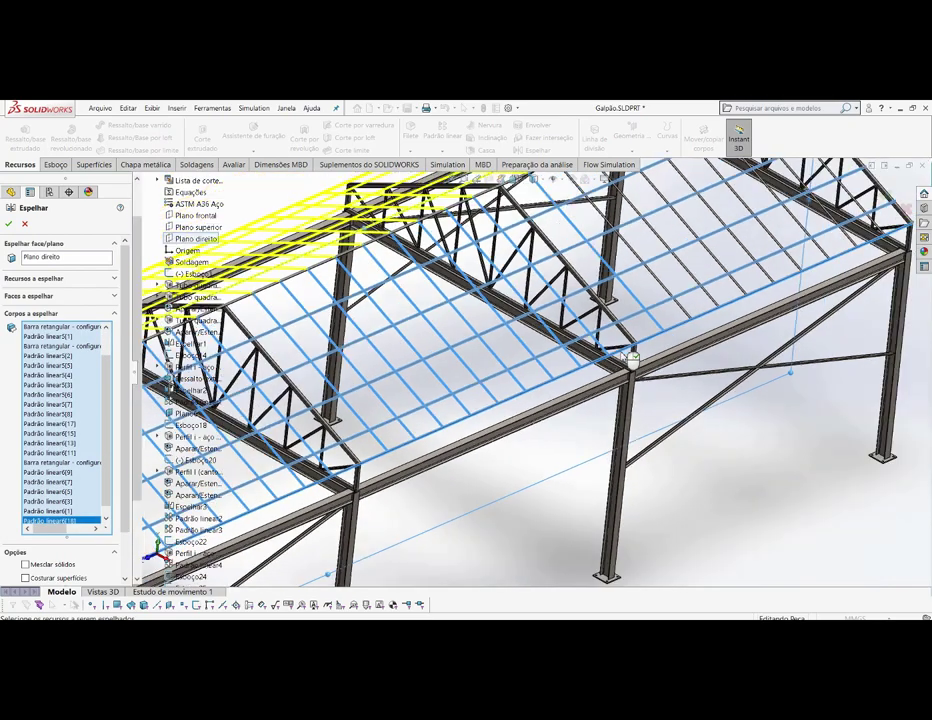
- Add the left and middle roof bars to the bodies to mirror
{"action": "scroll", "coordinate": [593, 293], "scroll_direction": "up", "scroll_amount": 10}
{"action": "scroll", "coordinate": [593, 293], "scroll_direction": "down", "scroll_amount": 3}
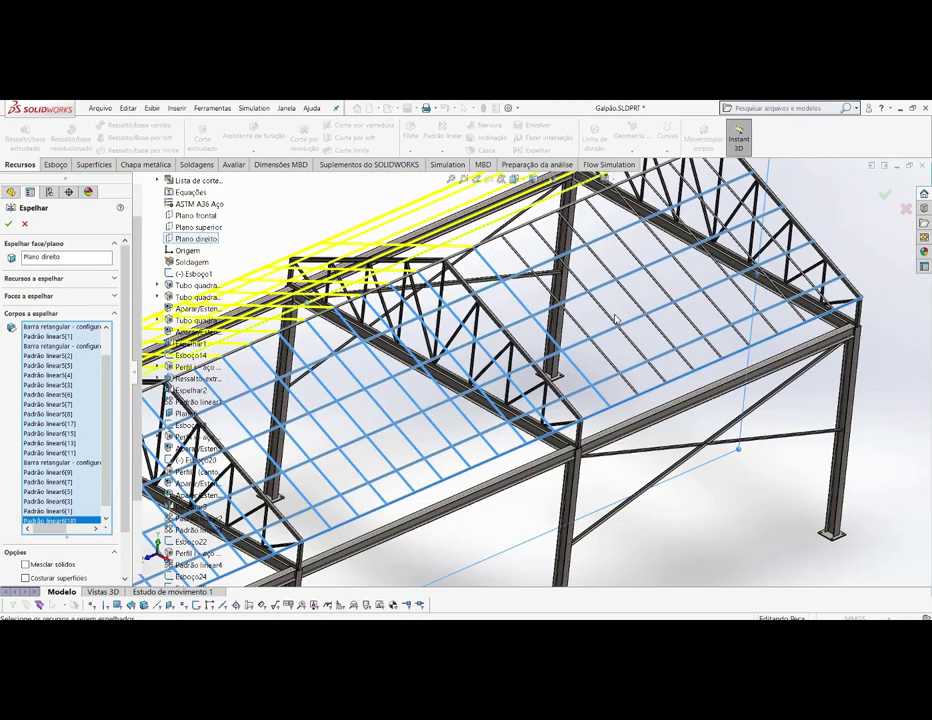
{"action": "scroll", "coordinate": [606, 385], "scroll_direction": "down", "scroll_amount": 5}
{"action": "scroll", "coordinate": [422, 495], "scroll_direction": "down", "scroll_amount": 3}
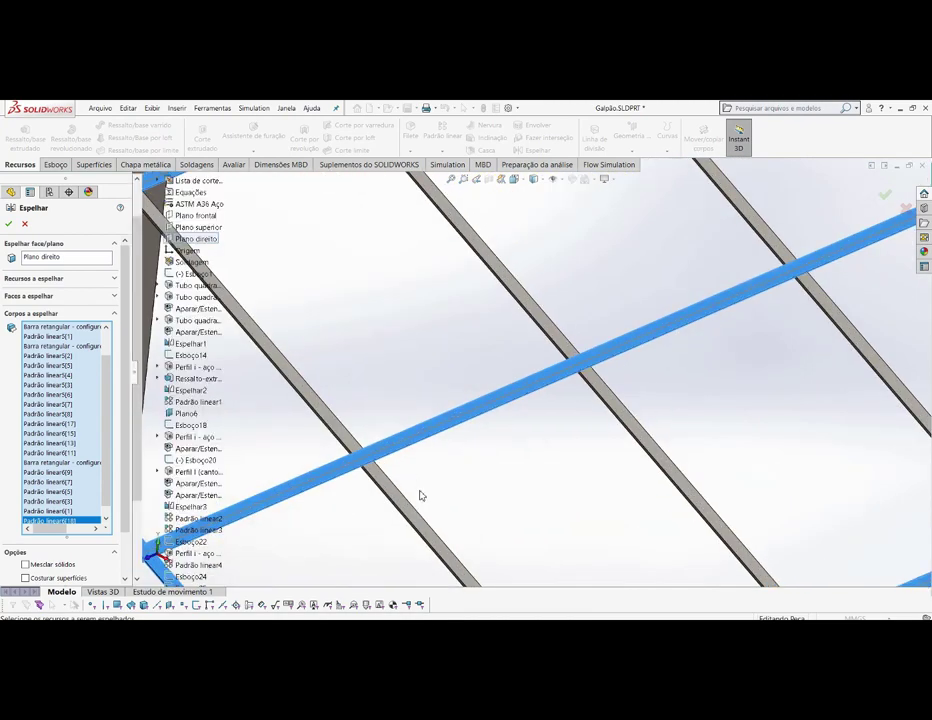
{"action": "left_click", "coordinate": [400, 502]}
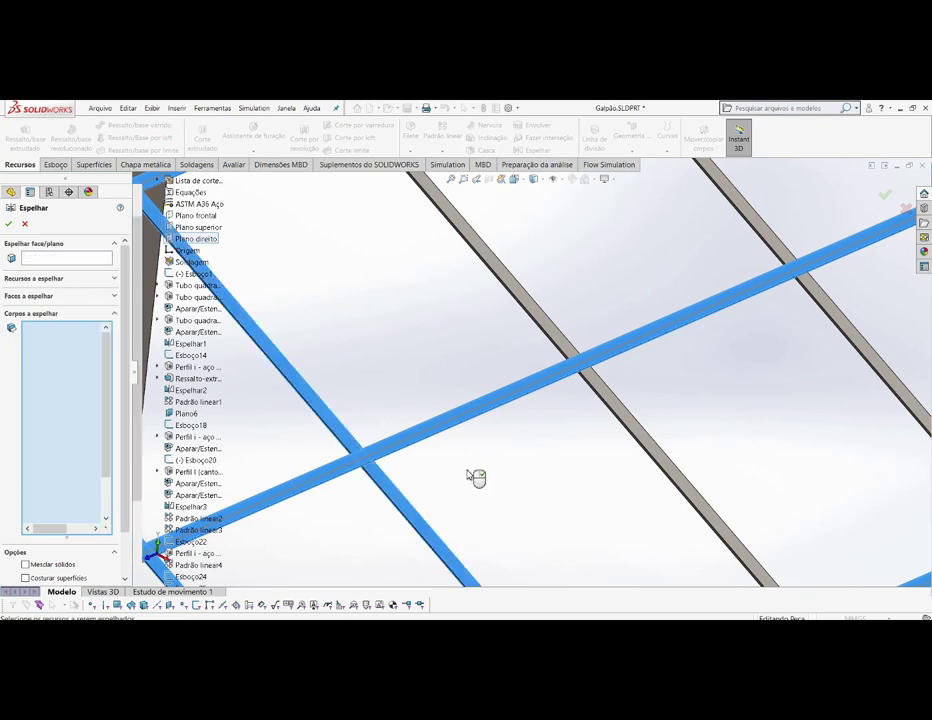
{"action": "left_click", "coordinate": [628, 415]}
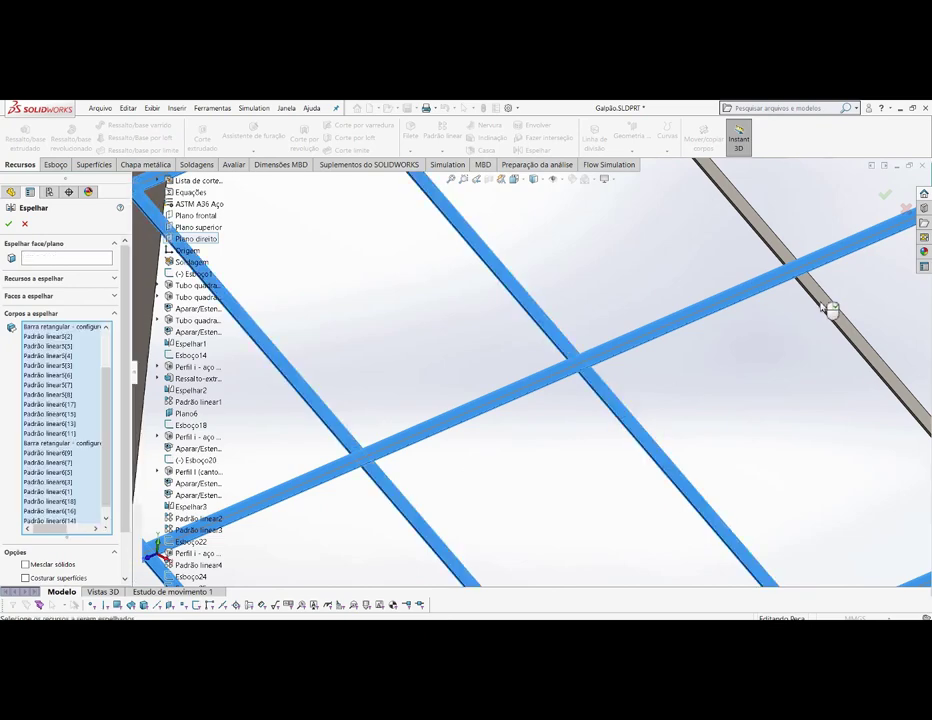
- Add a final grey roof bar to the mirror set, then cancel the pending pick with Escape
{"action": "scroll", "coordinate": [755, 393], "scroll_direction": "up", "scroll_amount": 5}
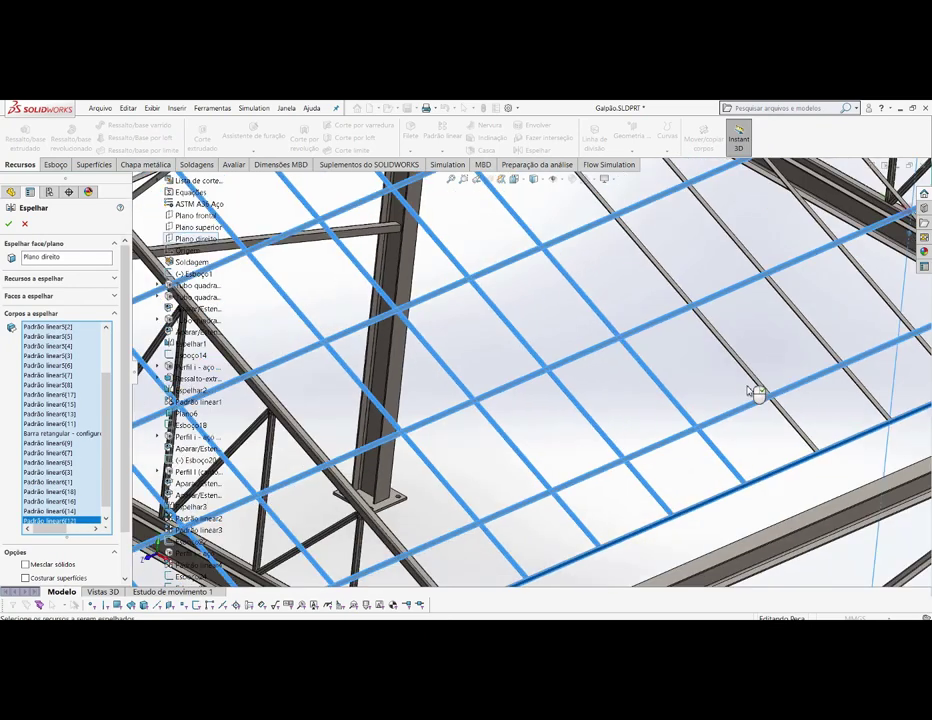
{"action": "scroll", "coordinate": [697, 373], "scroll_direction": "down", "scroll_amount": 5}
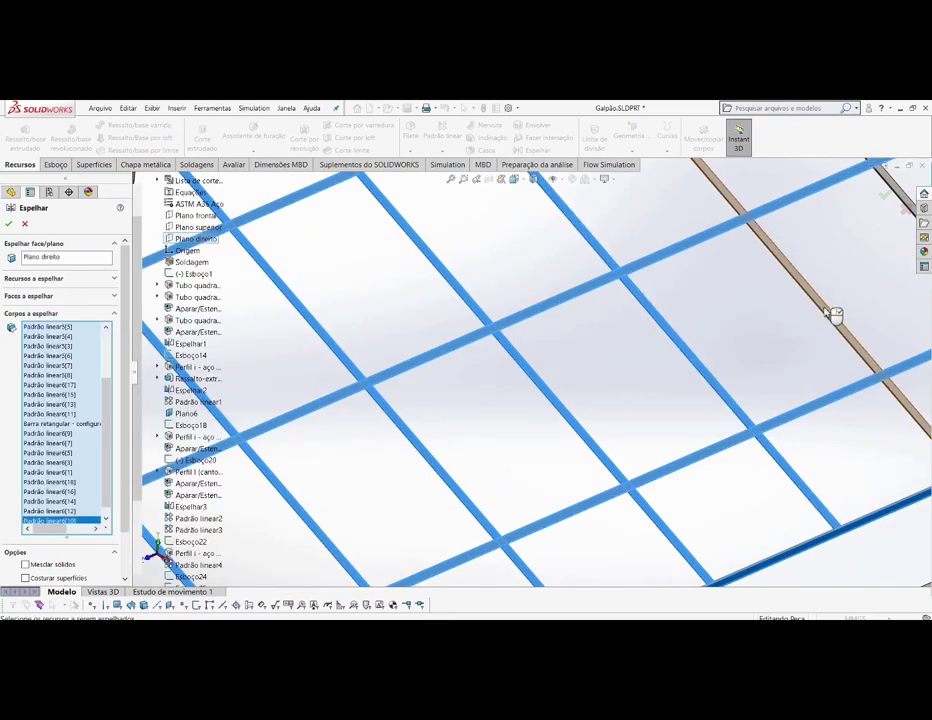
{"action": "scroll", "coordinate": [829, 317], "scroll_direction": "up", "scroll_amount": 3}
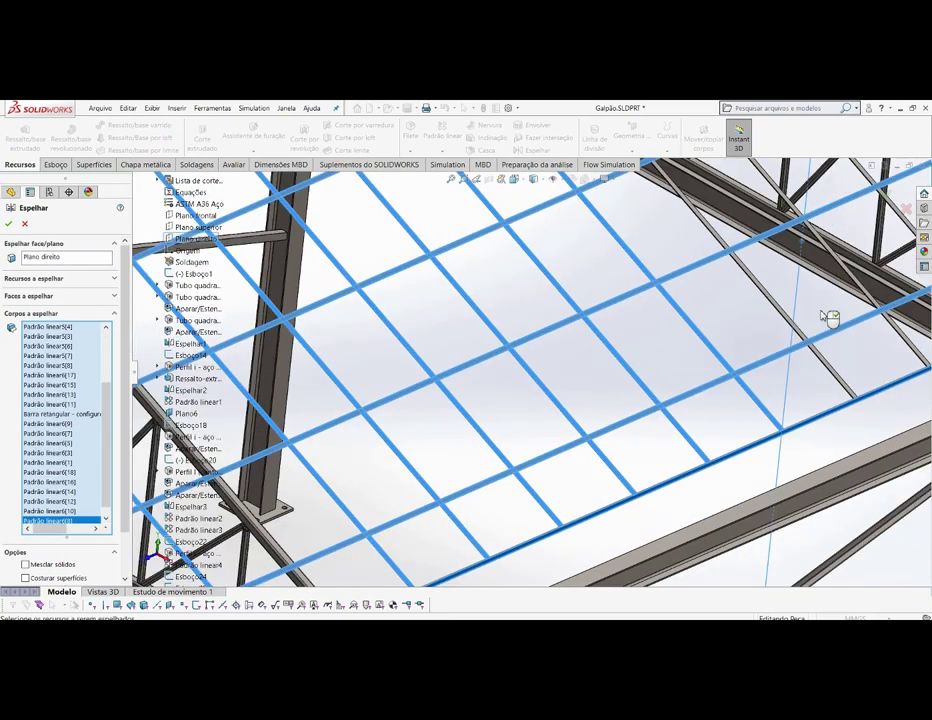
{"action": "scroll", "coordinate": [775, 310], "scroll_direction": "down", "scroll_amount": 3}
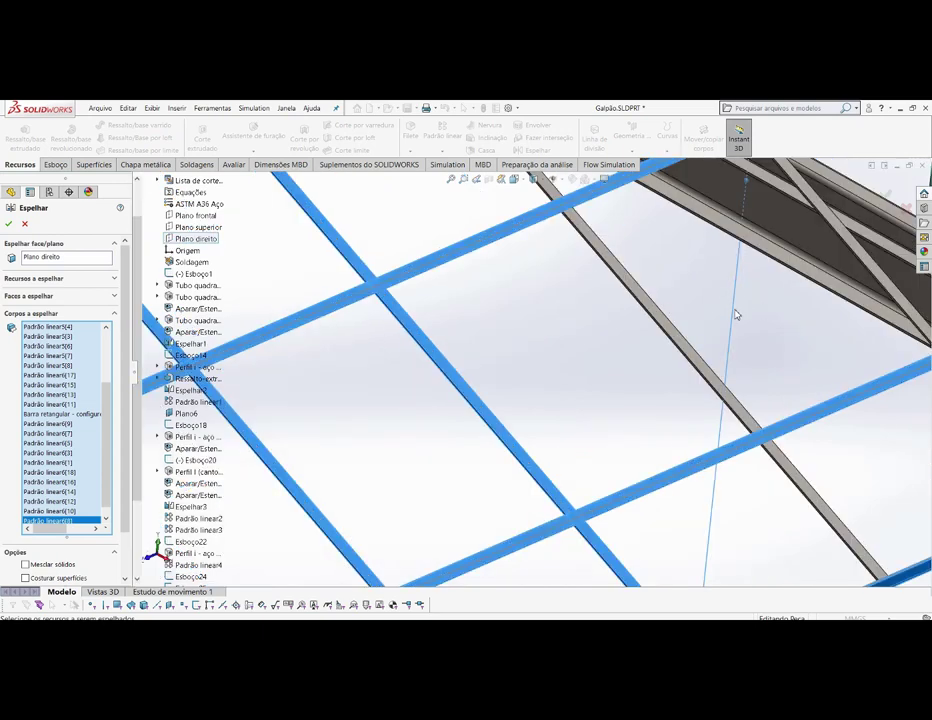
{"action": "left_click", "coordinate": [674, 337]}
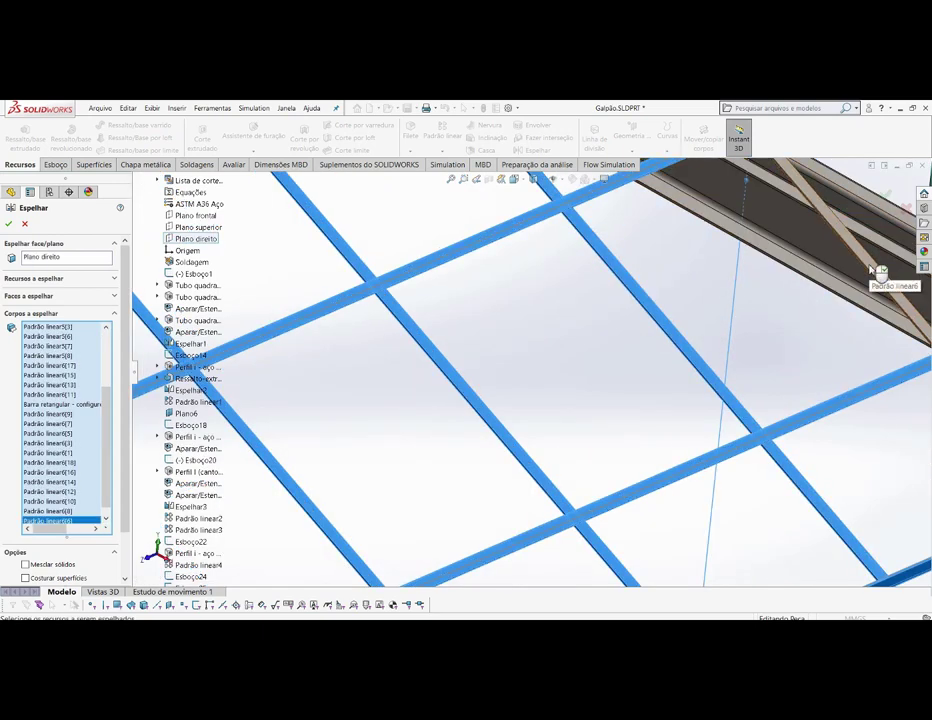
{"action": "scroll", "coordinate": [771, 312], "scroll_direction": "up", "scroll_amount": 3}
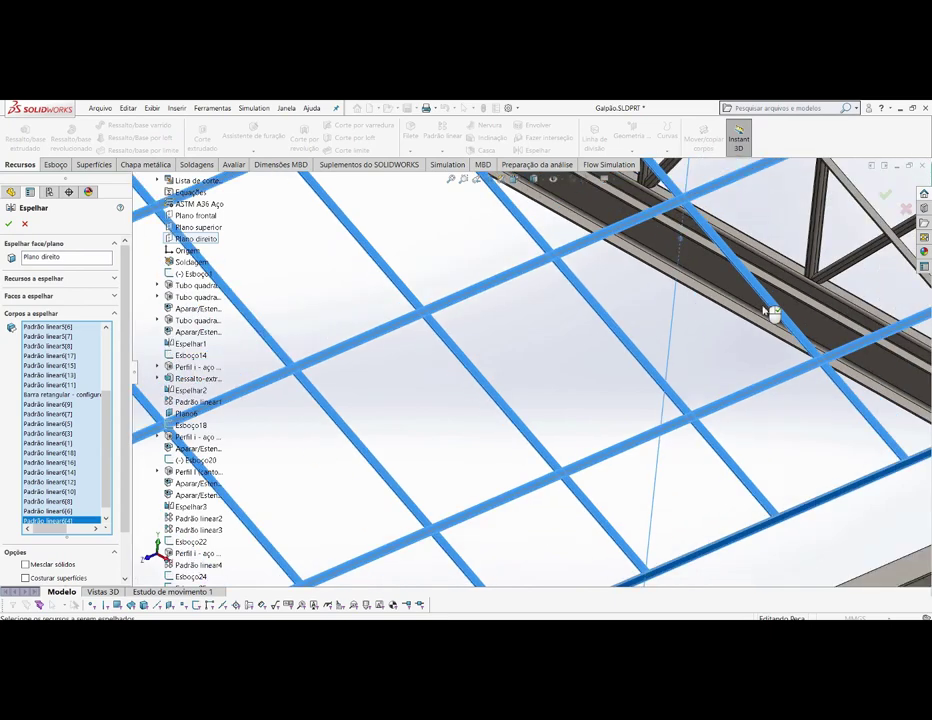
{"action": "scroll", "coordinate": [775, 286], "scroll_direction": "down", "scroll_amount": 2}
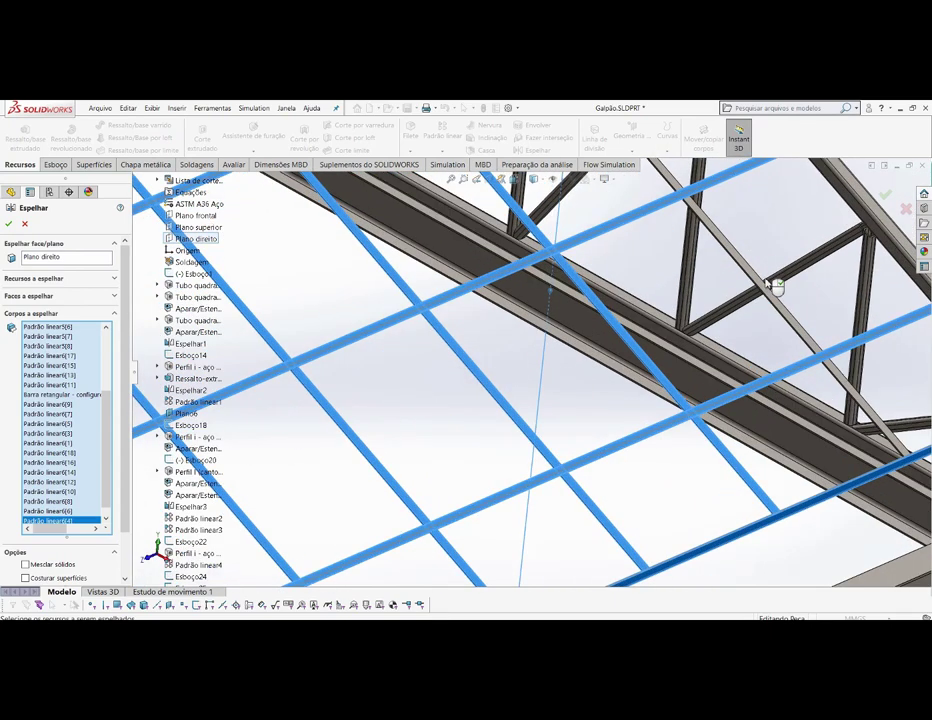
{"action": "scroll", "coordinate": [775, 286], "scroll_direction": "down", "scroll_amount": 1}
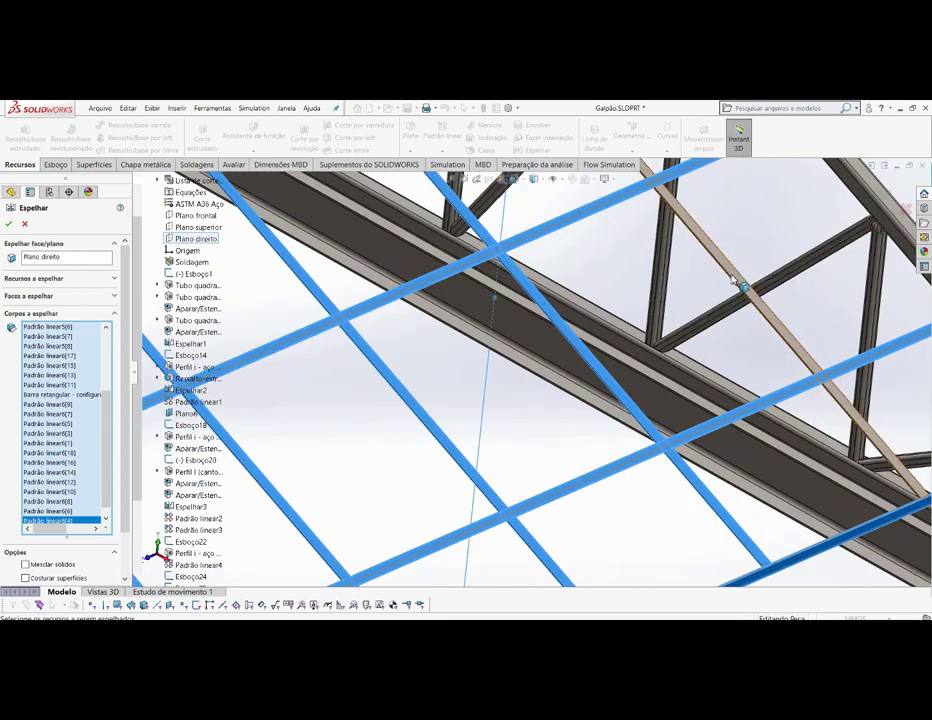
{"action": "key", "text": "Escape"}
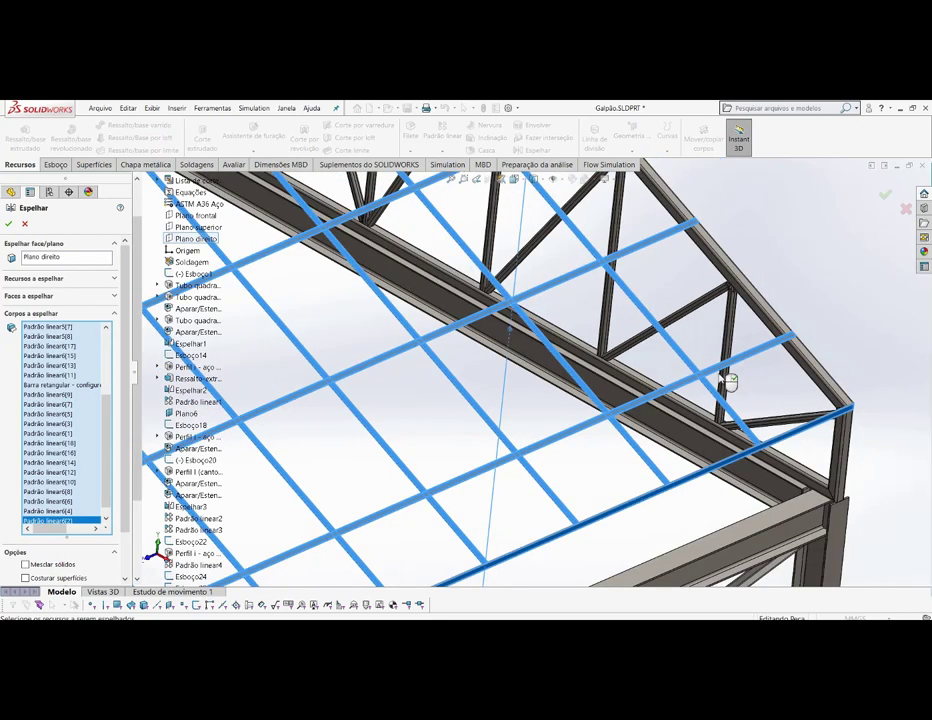
{"action": "scroll", "coordinate": [730, 383], "scroll_direction": "up", "scroll_amount": 2}
{"action": "middle_click_drag", "start_coordinate": [739, 381], "coordinate": [808, 379]}
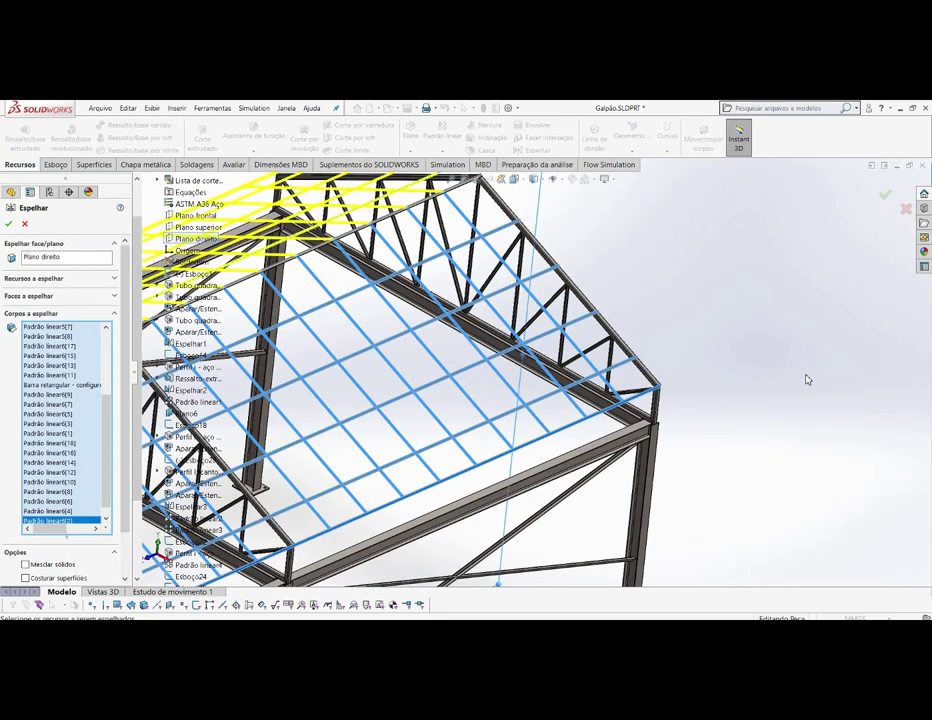
{"action": "scroll", "coordinate": [808, 379], "scroll_direction": "up", "scroll_amount": 2}
{"action": "scroll", "coordinate": [808, 379], "scroll_direction": "up", "scroll_amount": 1}
{"action": "scroll", "coordinate": [808, 379], "scroll_direction": "up", "scroll_amount": 2}
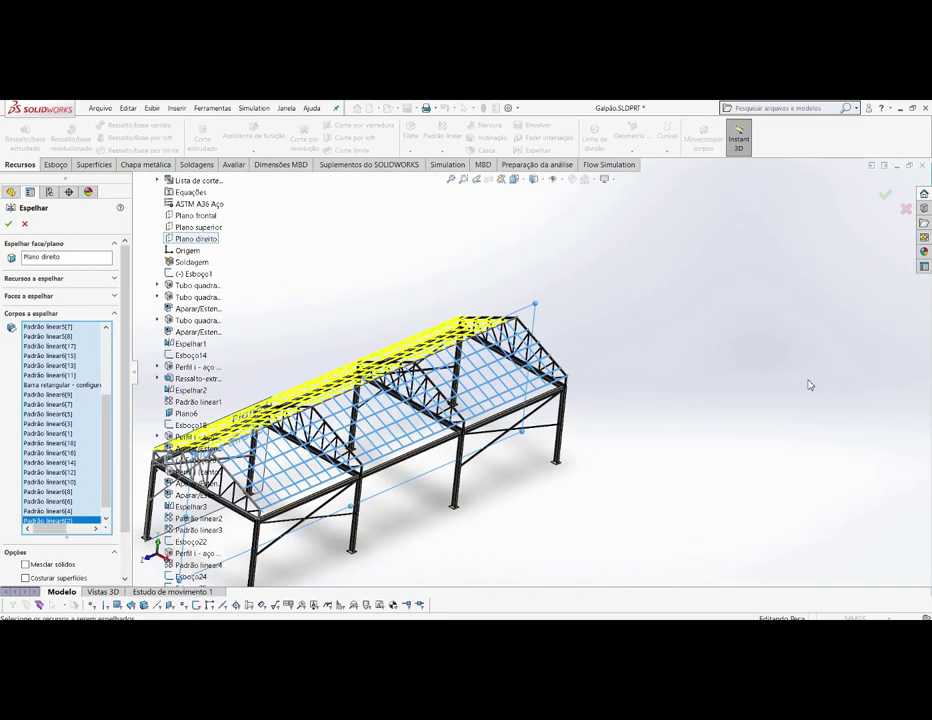
{"action": "scroll", "coordinate": [300, 382], "scroll_direction": "up", "scroll_amount": 1}
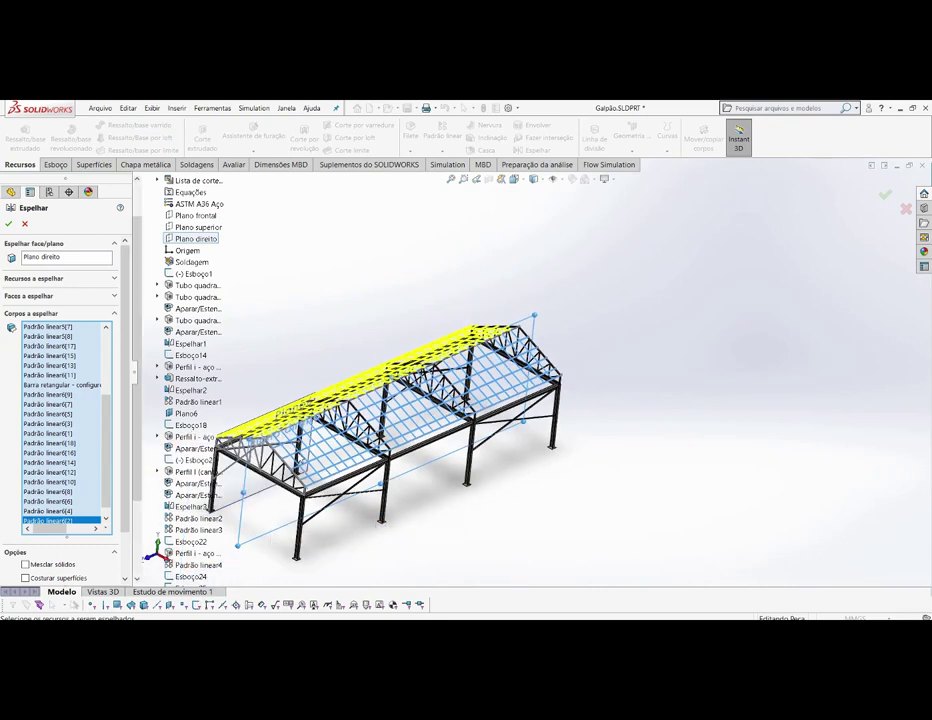
{"action": "scroll", "coordinate": [195, 330], "scroll_direction": "down", "scroll_amount": 2}
{"action": "scroll", "coordinate": [200, 312], "scroll_direction": "down", "scroll_amount": 2}
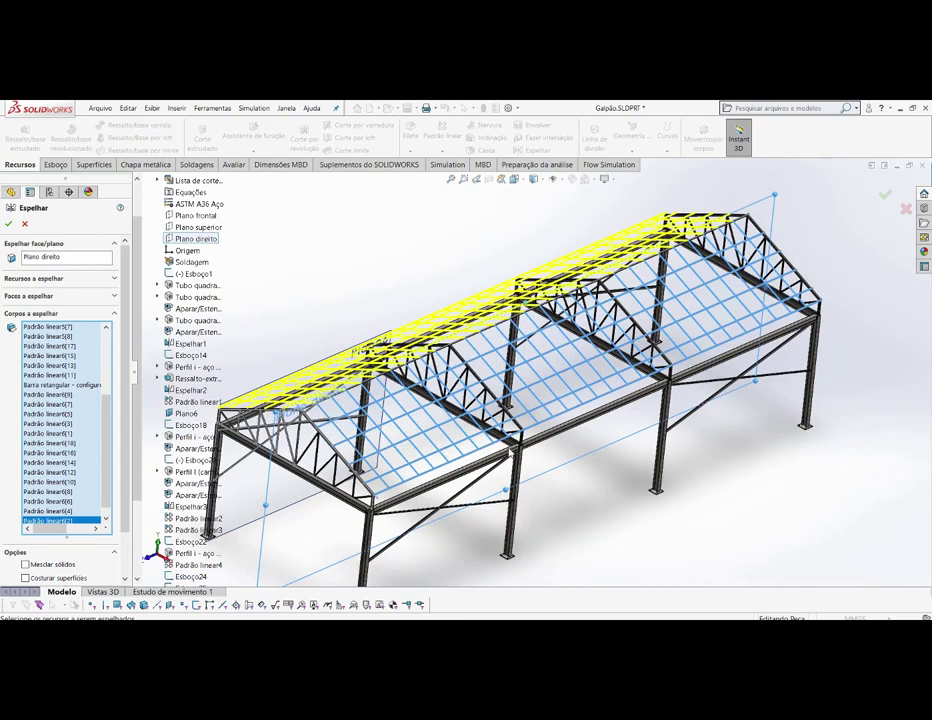
{"action": "scroll", "coordinate": [521, 450], "scroll_direction": "down", "scroll_amount": 2}
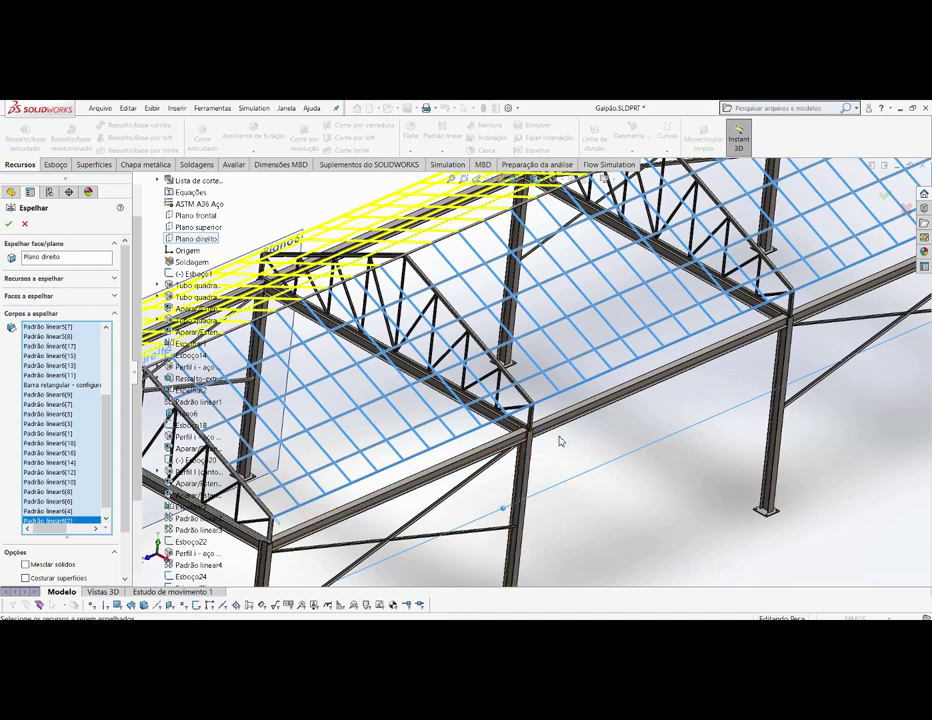
{"action": "scroll", "coordinate": [560, 439], "scroll_direction": "up", "scroll_amount": 1}
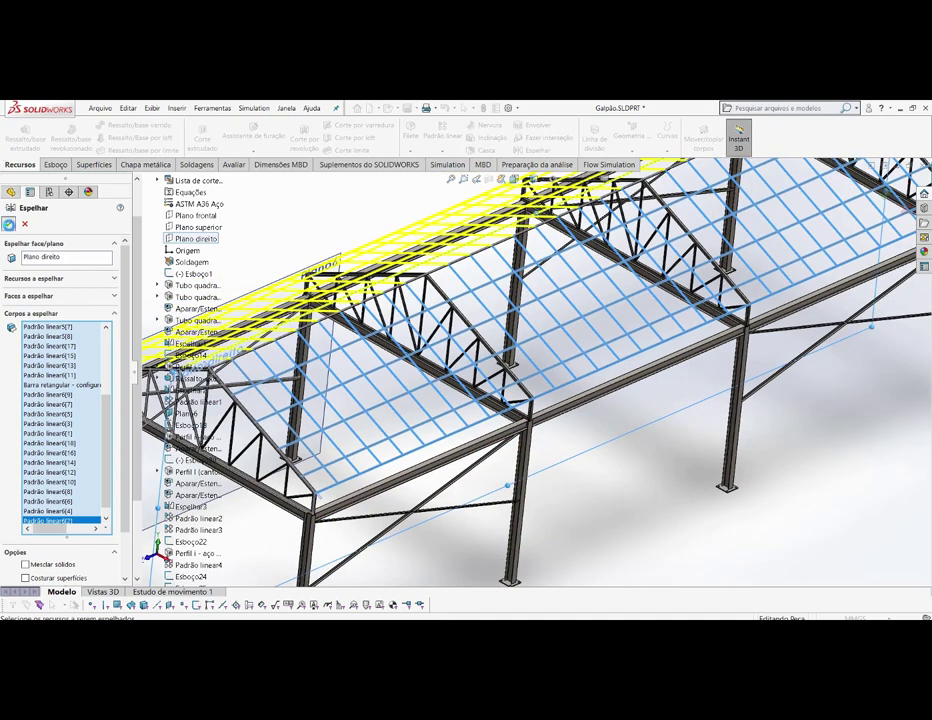
- Apply the Espelhar mirror across Plano direito and orbit to view purlins on both slopes
{"action": "left_click", "coordinate": [9, 224]}
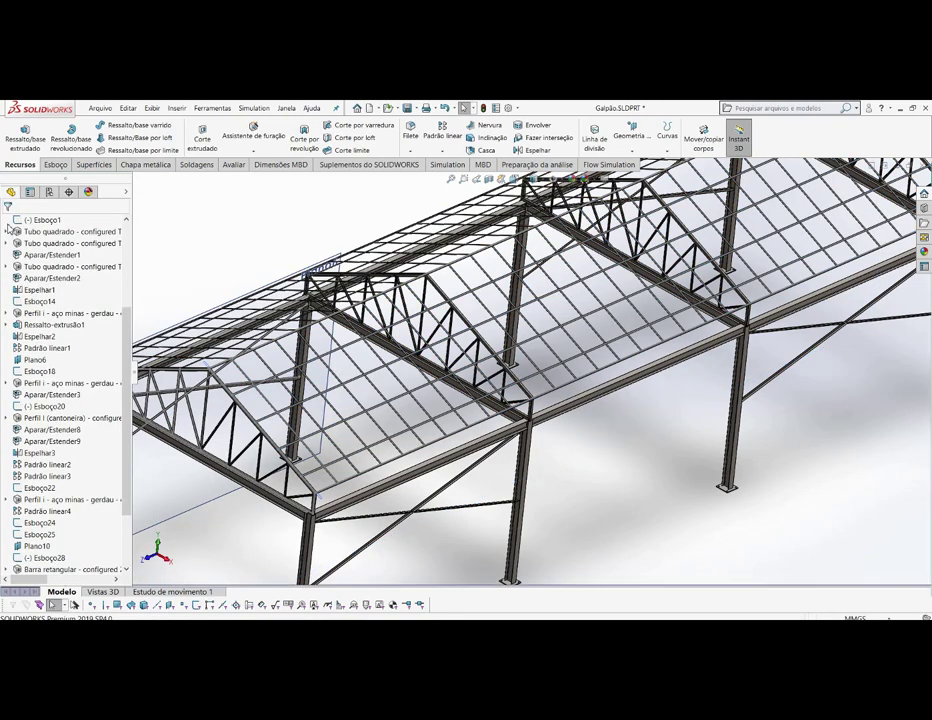
{"action": "scroll", "coordinate": [575, 370], "scroll_direction": "up", "scroll_amount": 3}
{"action": "scroll", "coordinate": [572, 370], "scroll_direction": "down", "scroll_amount": 2}
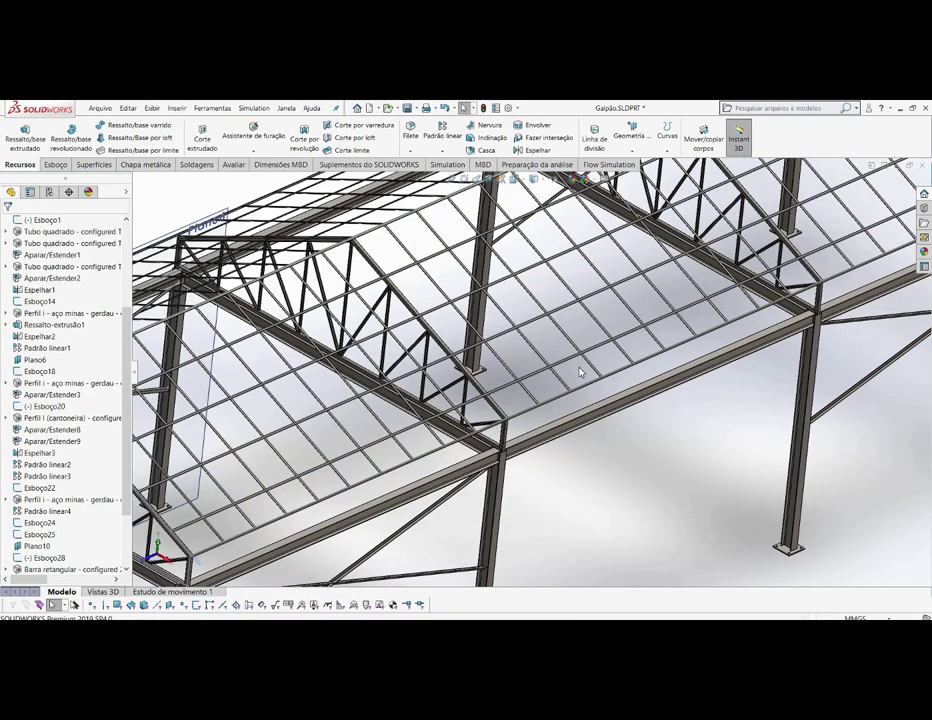
{"action": "scroll", "coordinate": [580, 372], "scroll_direction": "up", "scroll_amount": 4}
{"action": "mouse_move", "coordinate": [580, 372]}
{"action": "middle_mouse_down"}
{"action": "mouse_move", "coordinate": [646, 255]}
{"action": "mouse_move", "coordinate": [680, 218]}
{"action": "mouse_move", "coordinate": [651, 216]}
{"action": "mouse_move", "coordinate": [693, 279]}
{"action": "mouse_move", "coordinate": [743, 401]}
{"action": "mouse_move", "coordinate": [720, 314]}
{"action": "mouse_move", "coordinate": [590, 350]}
{"action": "mouse_move", "coordinate": [601, 391]}
{"action": "mouse_move", "coordinate": [612, 395]}
{"action": "mouse_move", "coordinate": [620, 357]}
{"action": "mouse_move", "coordinate": [601, 385]}
{"action": "middle_mouse_up"}
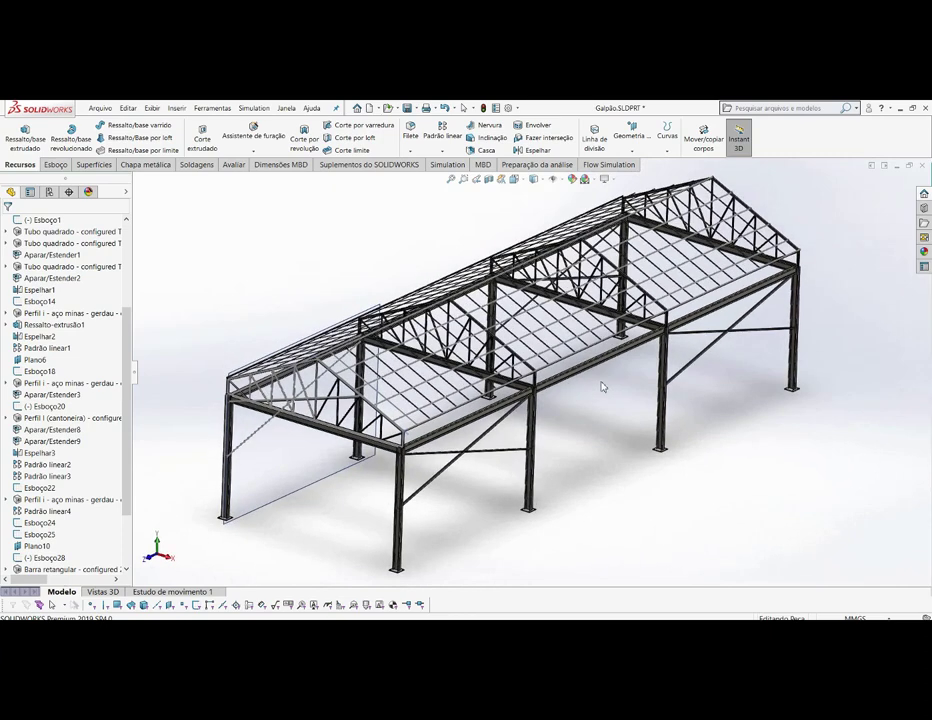
{"action": "scroll", "coordinate": [537, 330], "scroll_direction": "down", "scroll_amount": 2}
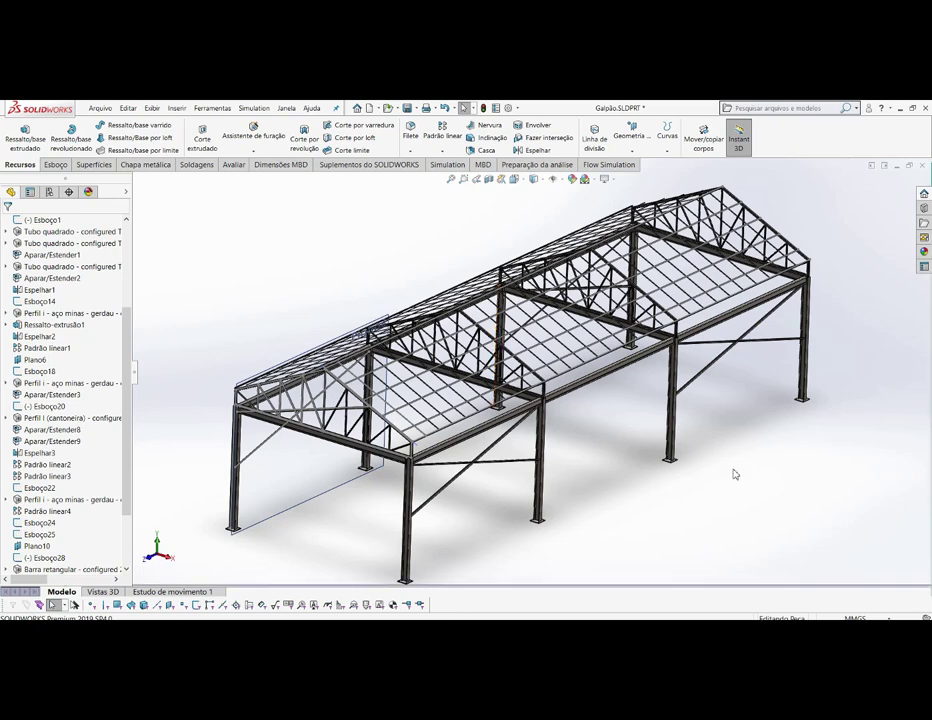
{"action": "key", "text": "f"}
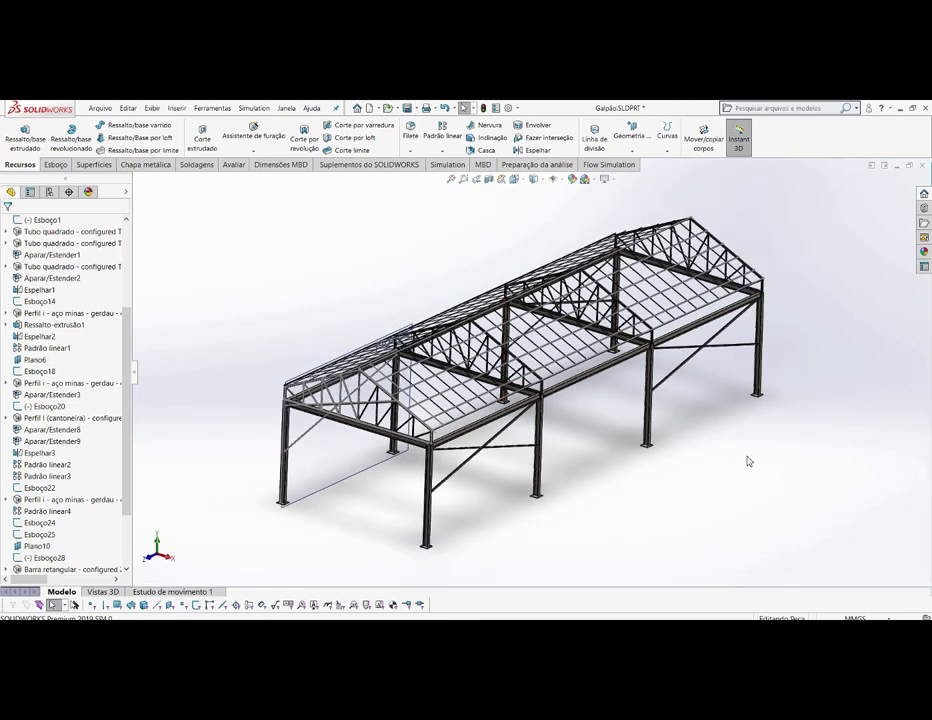
{"action": "mouse_move", "coordinate": [679, 417]}
{"action": "middle_mouse_down"}
{"action": "mouse_move", "coordinate": [705, 362]}
{"action": "mouse_move", "coordinate": [714, 304]}
{"action": "mouse_move", "coordinate": [747, 266]}
{"action": "mouse_move", "coordinate": [726, 245]}
{"action": "mouse_move", "coordinate": [623, 323]}
{"action": "mouse_move", "coordinate": [654, 364]}
{"action": "middle_mouse_up"}
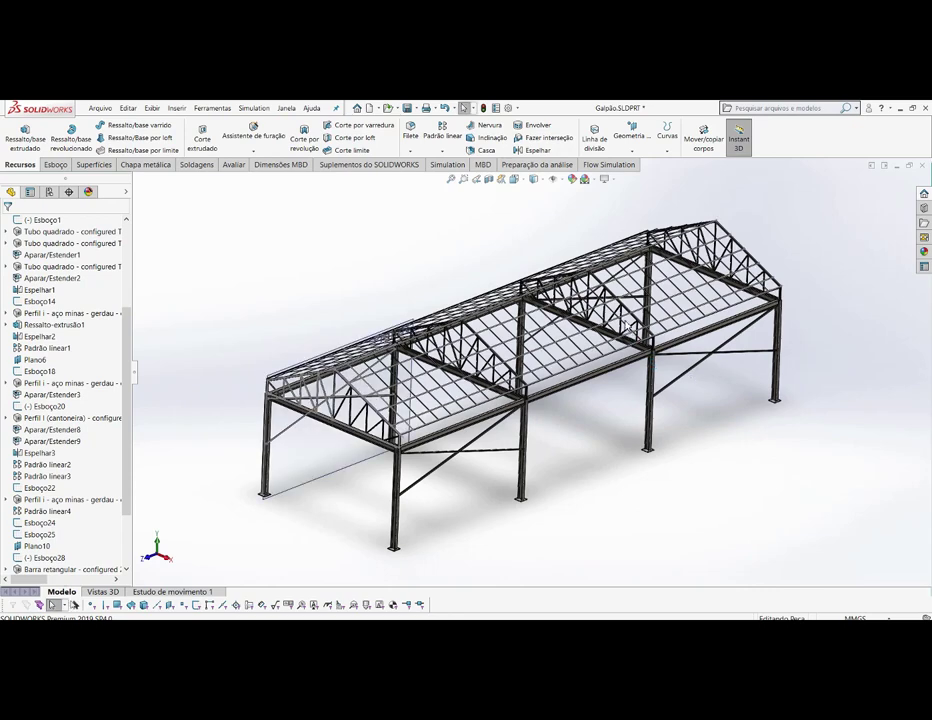
{"action": "middle_click_drag", "start_coordinate": [566, 447], "coordinate": [546, 457], "text": "ctrl"}
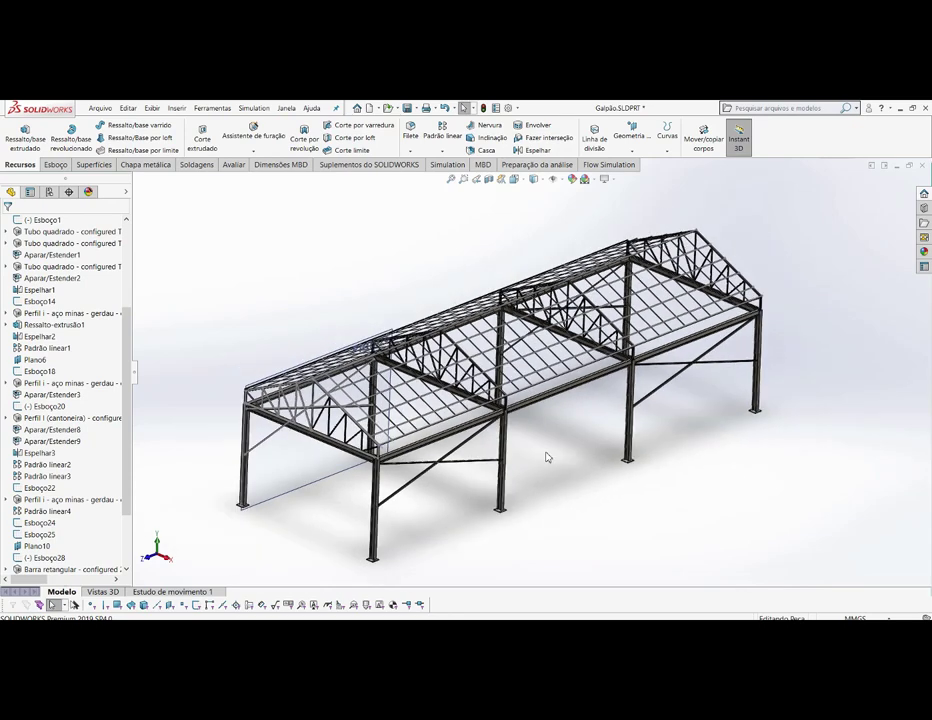
{"action": "scroll", "coordinate": [497, 510], "scroll_direction": "down", "scroll_amount": 2}
{"action": "scroll", "coordinate": [559, 403], "scroll_direction": "up", "scroll_amount": 2}
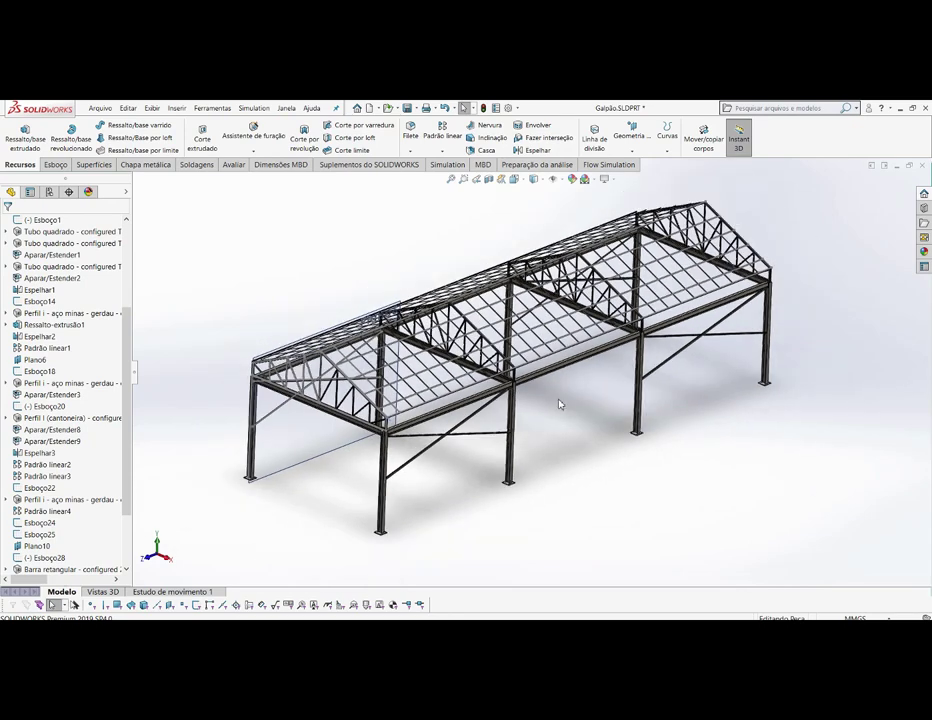